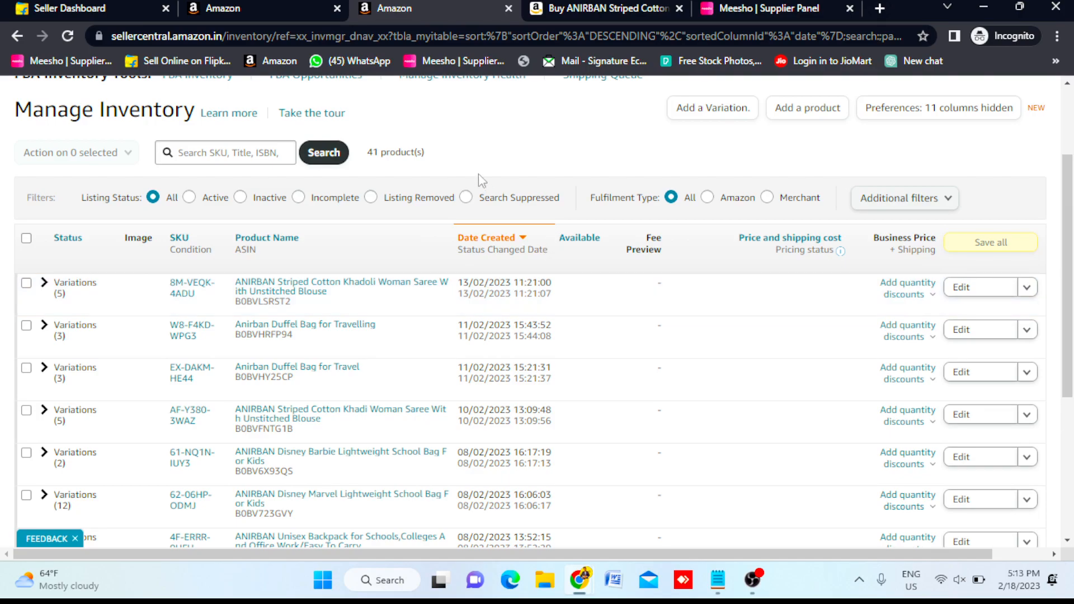
- Look through the Manage Inventory product list and the live listing page of the ANIRBAN striped cotton Khadoli saree
scroll(479, 178, down, 5)
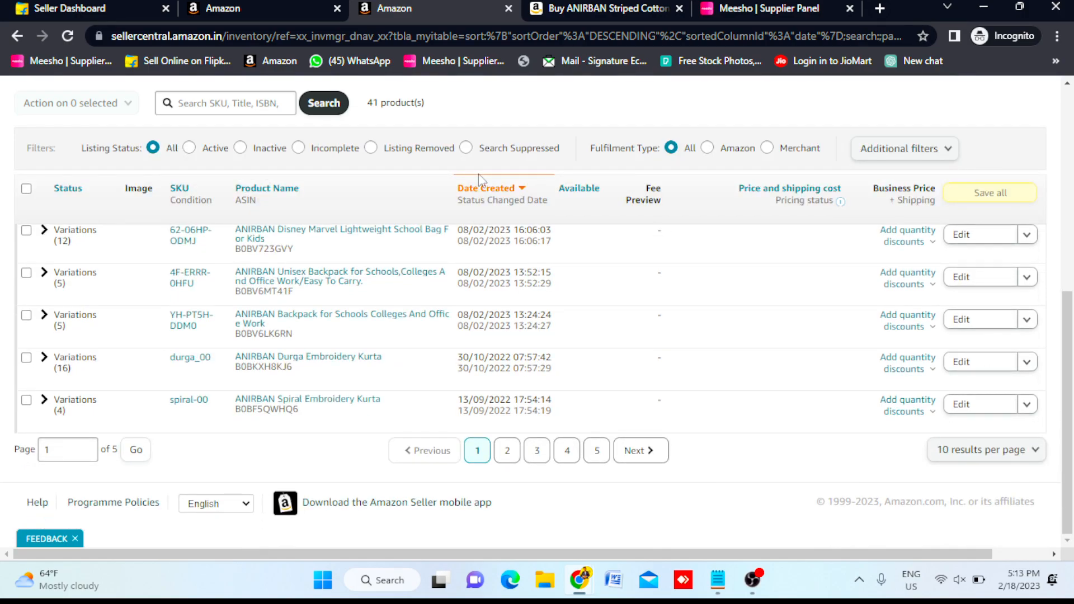
scroll(395, 317, up, 5)
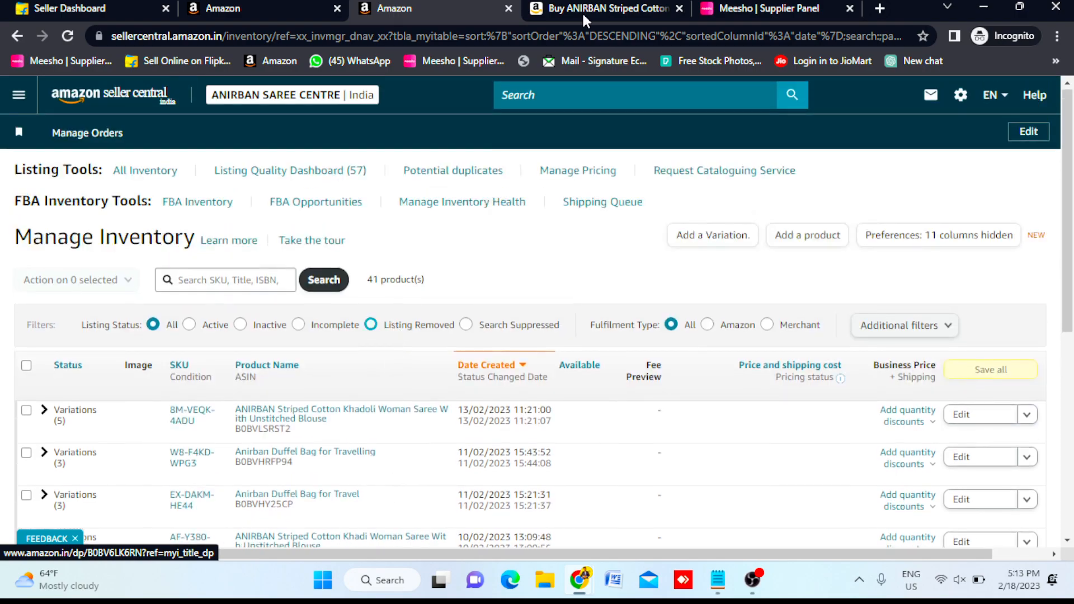
click(584, 17)
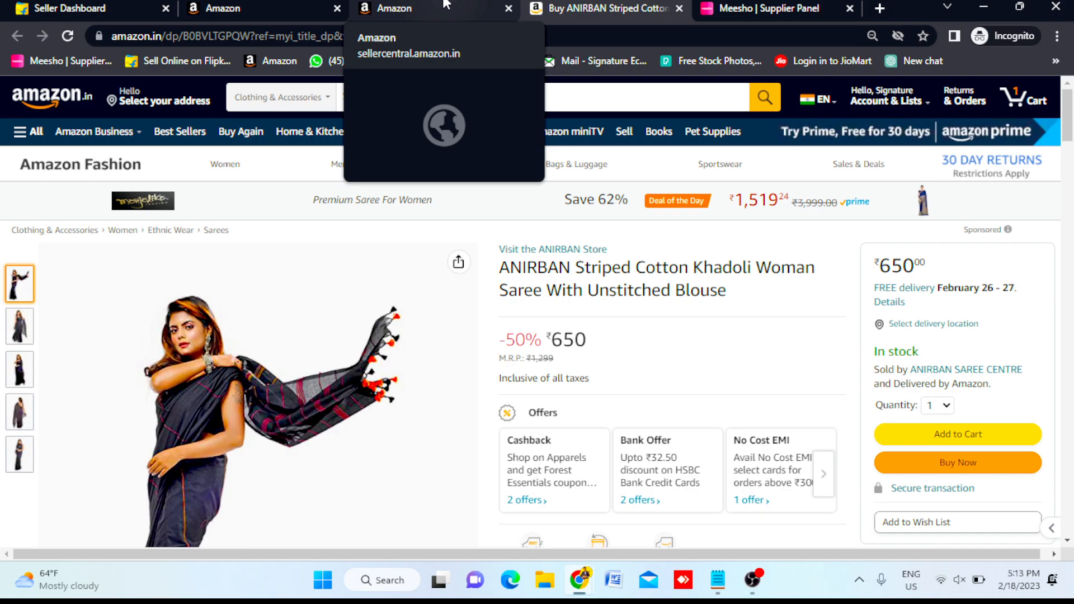
click(446, 5)
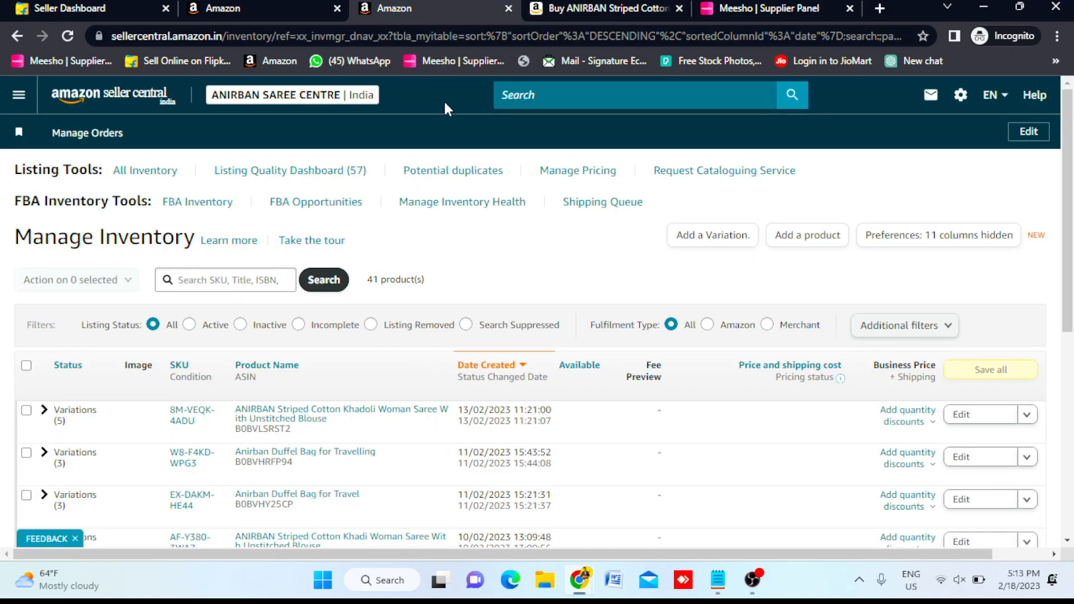
- Open the Add Products page from the seller account's Catalogue section
scroll(509, 268, down, 1)
scroll(509, 267, up, 1)
click(24, 101)
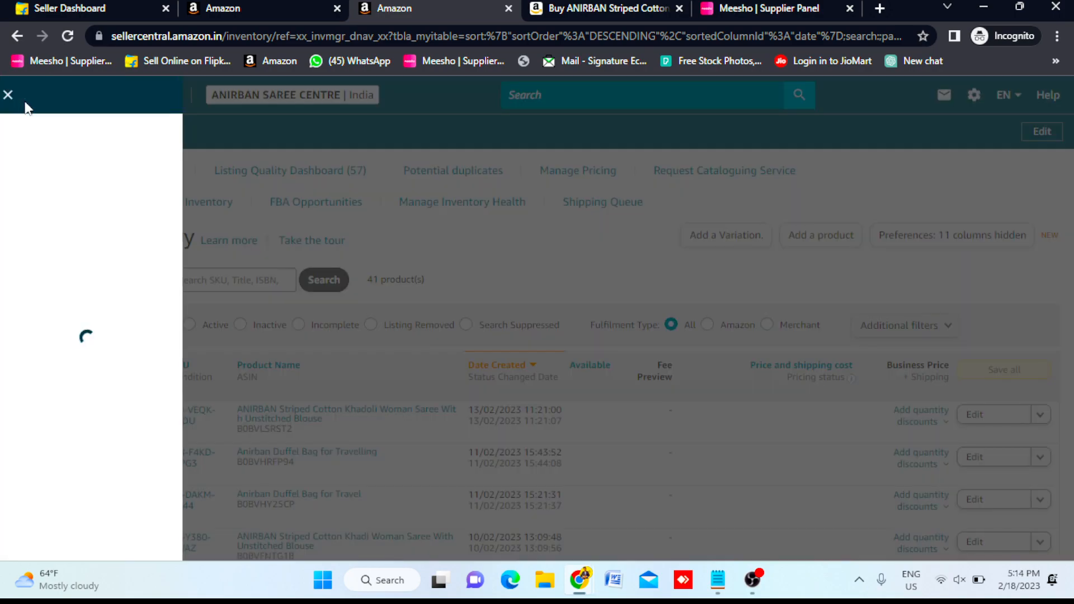
mouse_move(77, 143)
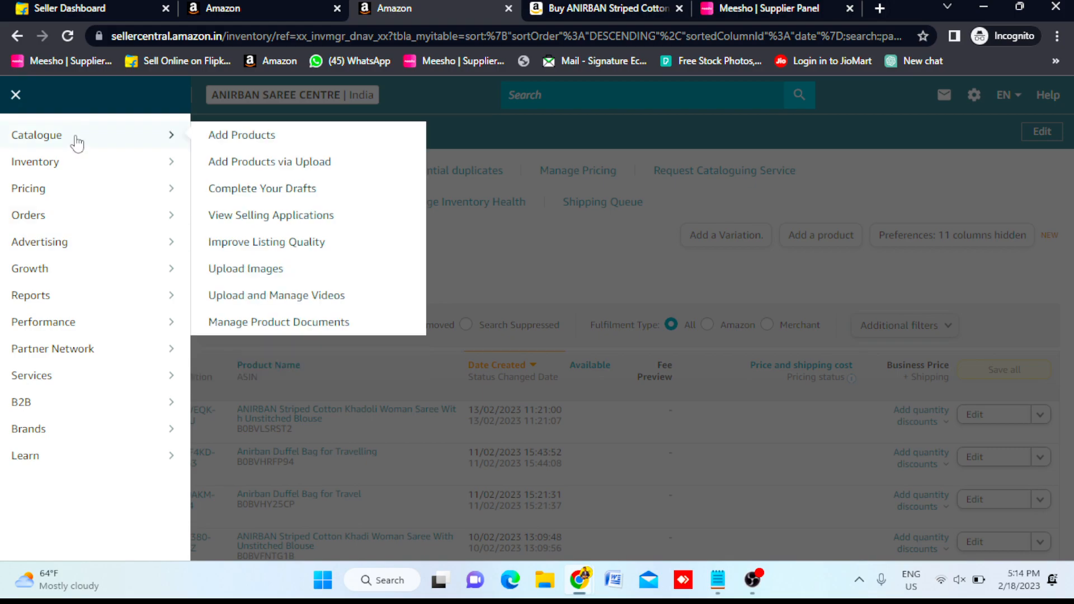
click(245, 141)
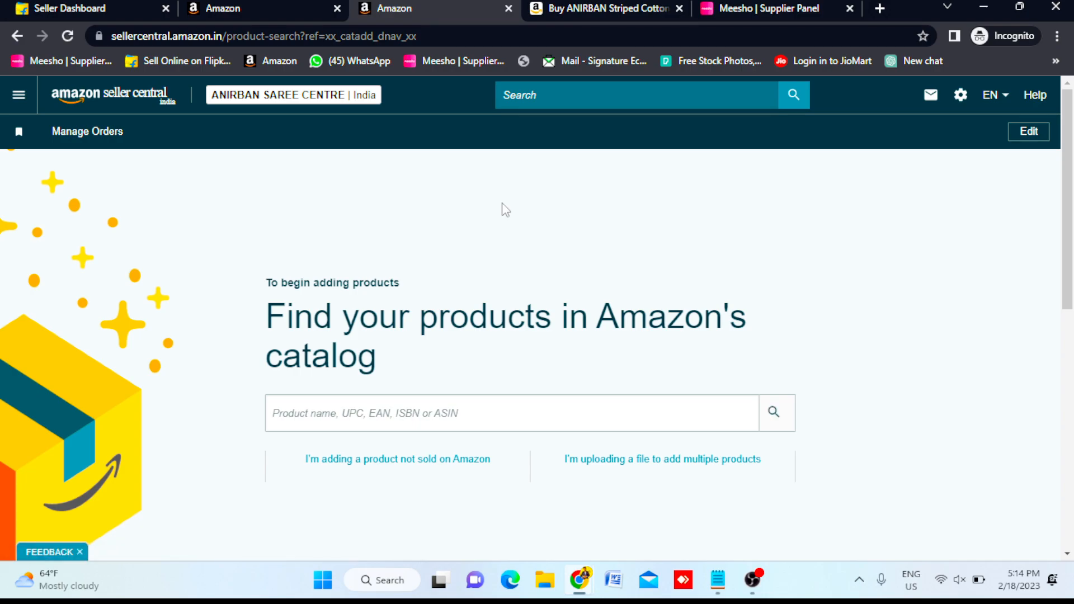
- Switch to the Notepad checklist, highlight the price item and check the price on the saree's Amazon page
mouse_move(718, 580)
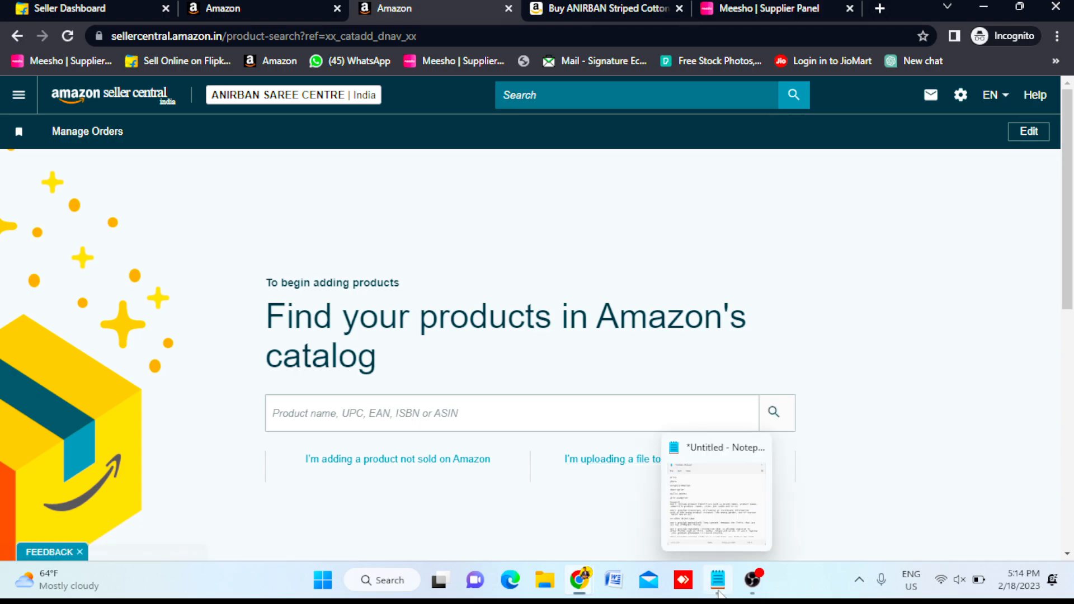
click(755, 540)
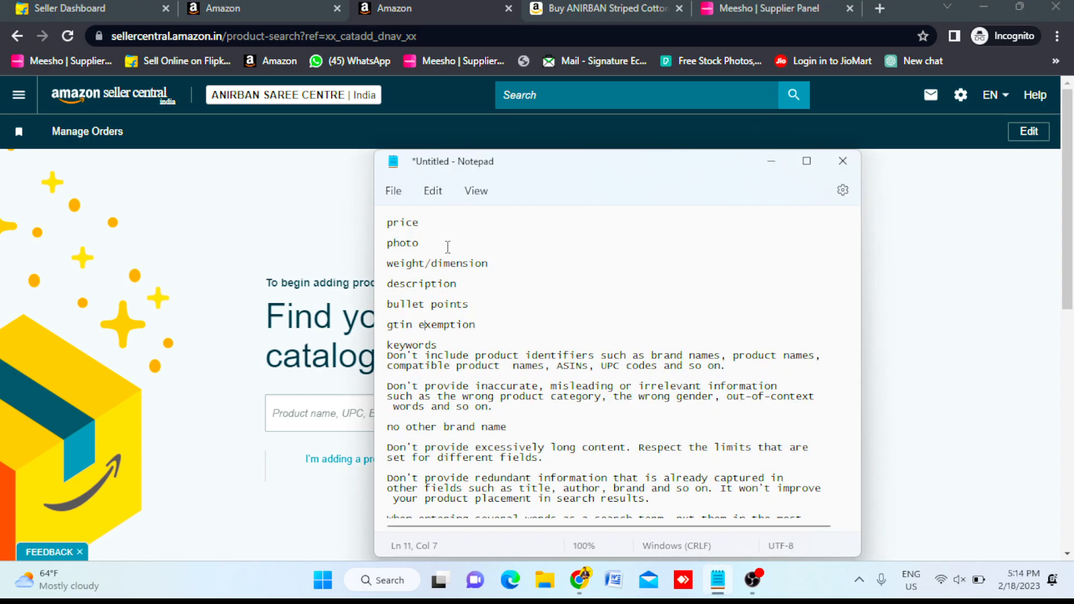
double_click(409, 223)
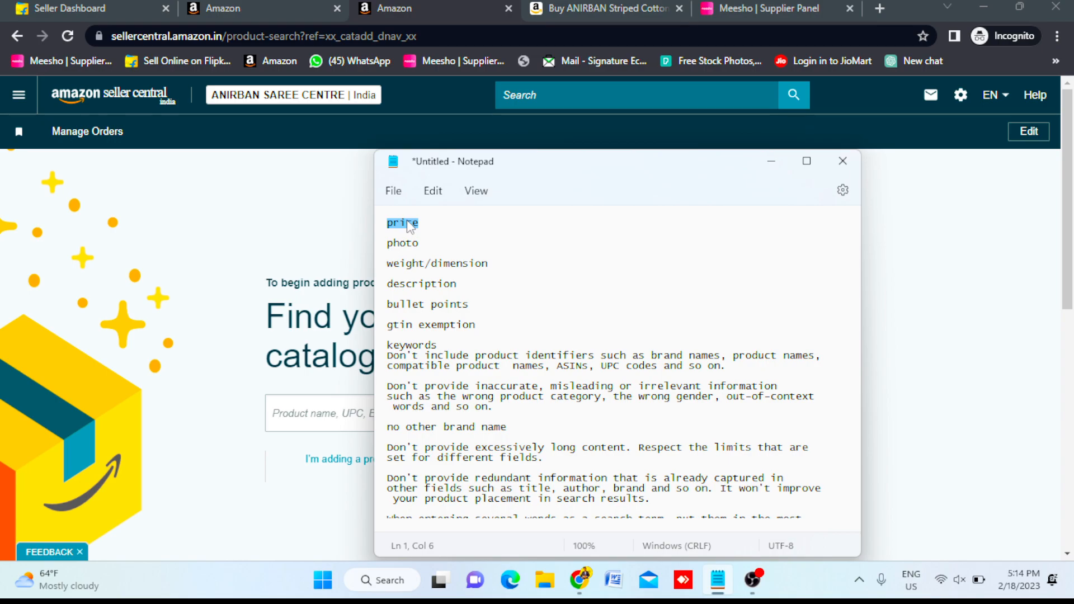
click(581, 9)
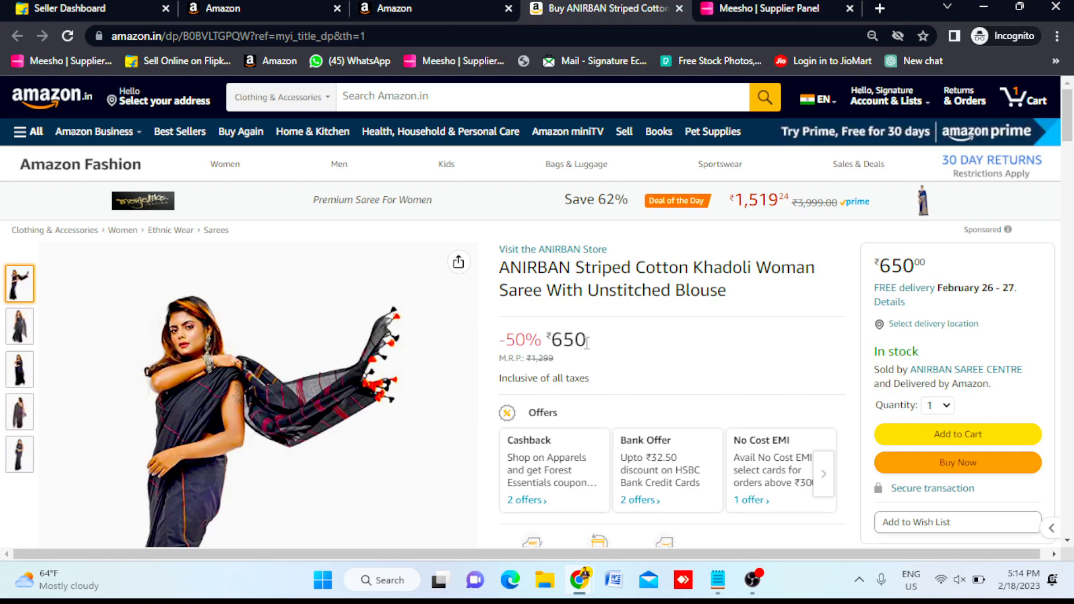
- Return to the Notepad checklist and highlight the photo, weight/dimension and description items in turn
mouse_move(718, 581)
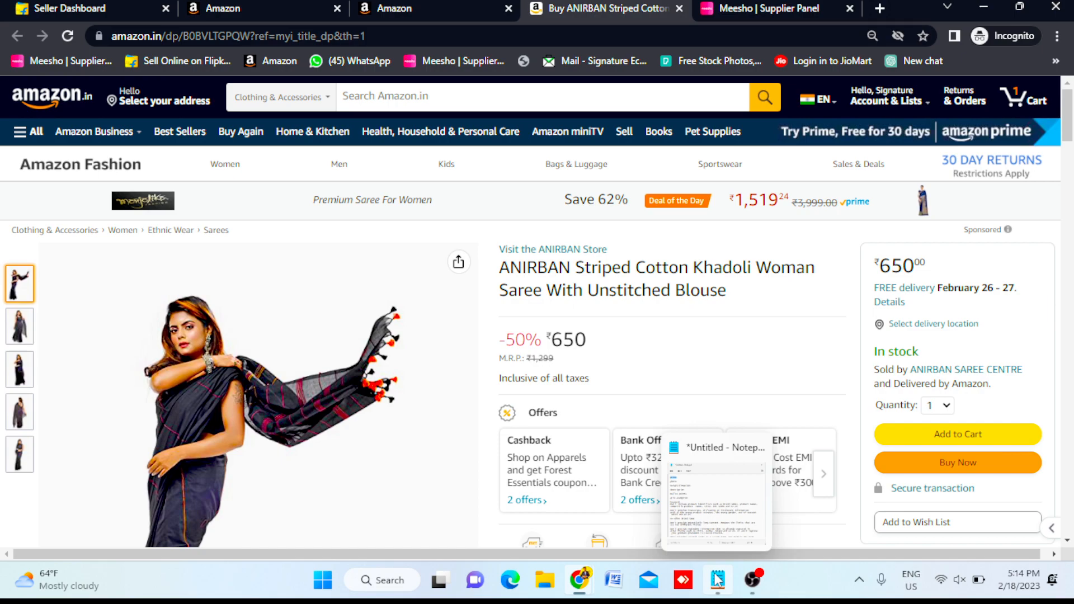
click(718, 580)
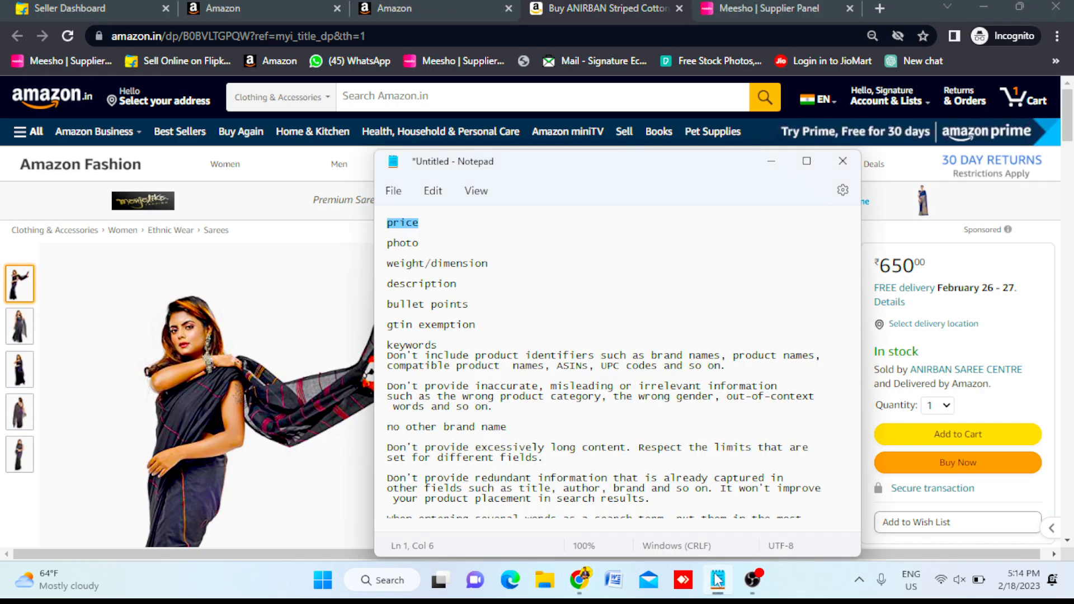
double_click(406, 243)
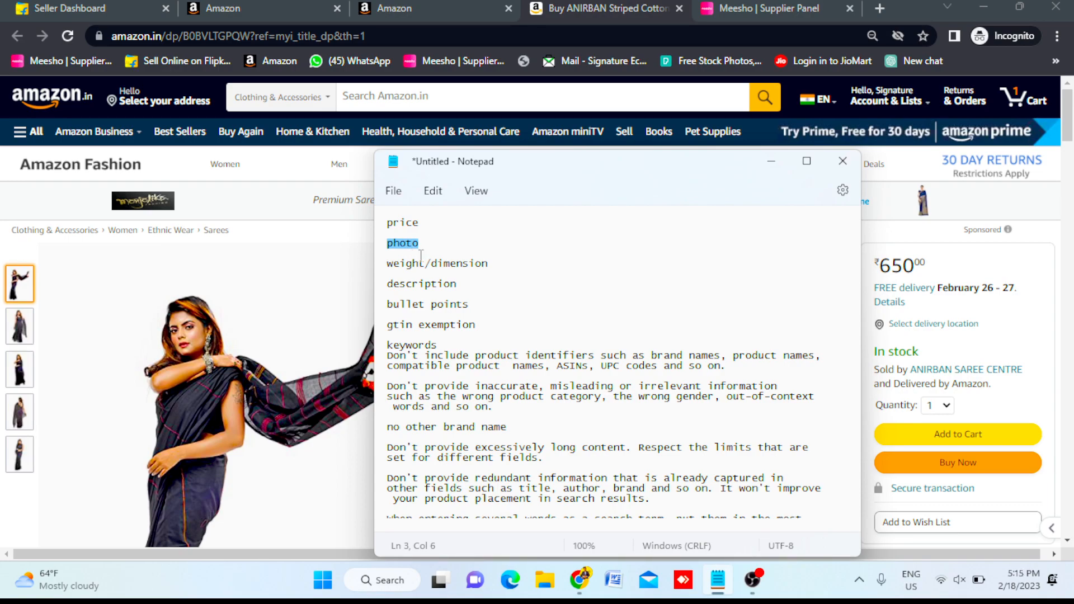
drag(489, 264, 386, 264)
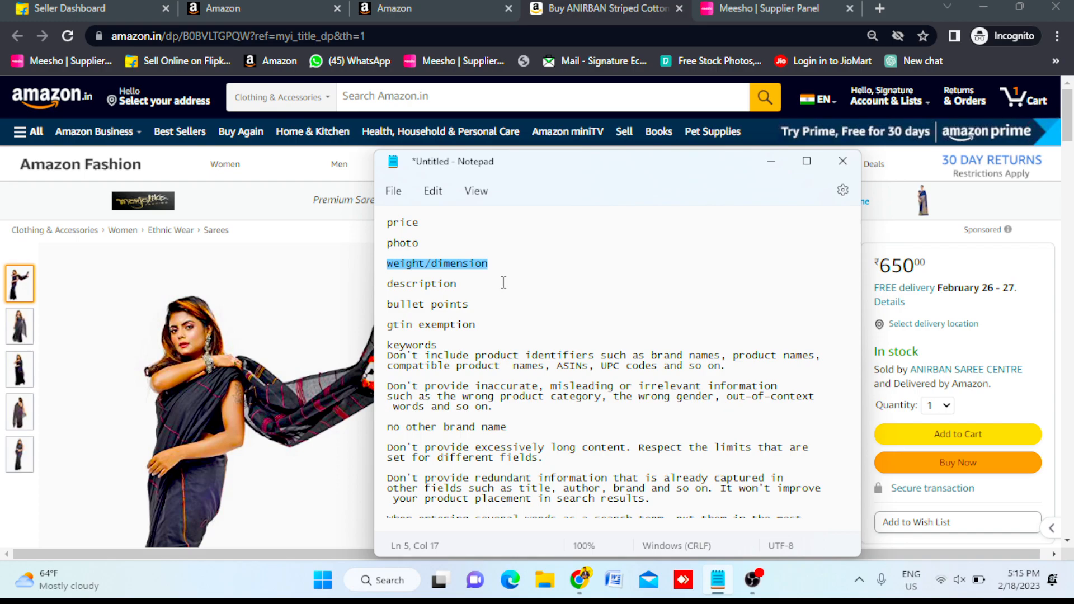
double_click(409, 268)
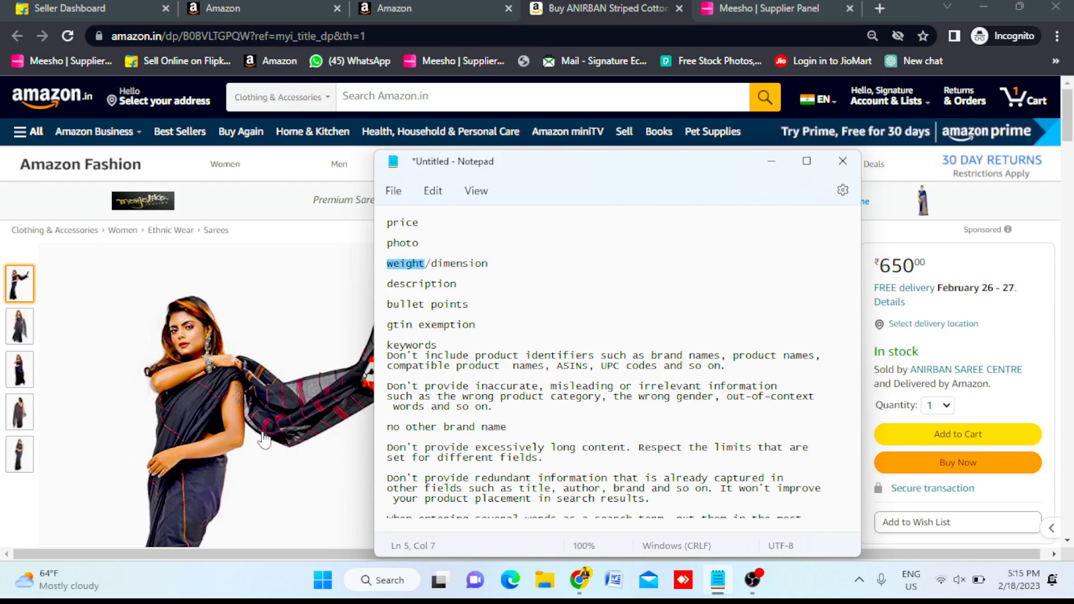
double_click(451, 269)
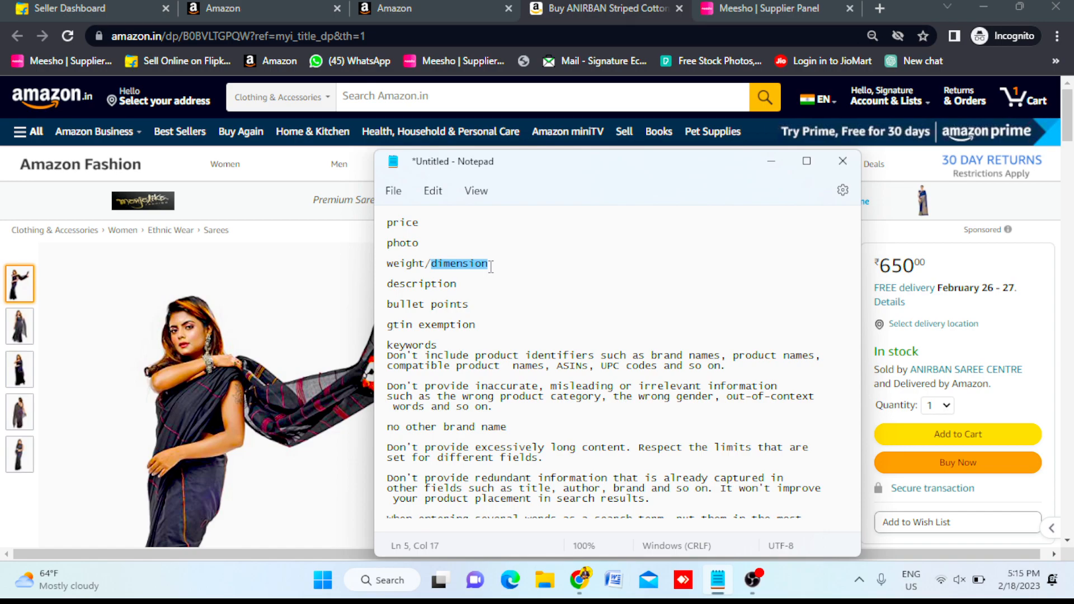
double_click(420, 285)
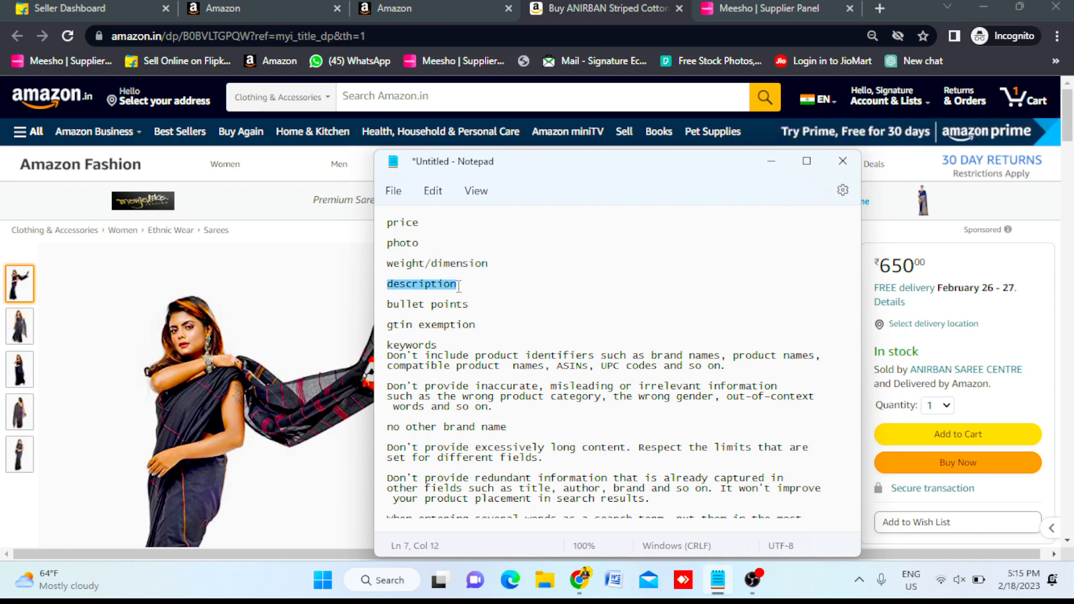
- Switch to the saree's Amazon page, find the product description and highlight its whole text
click(615, 6)
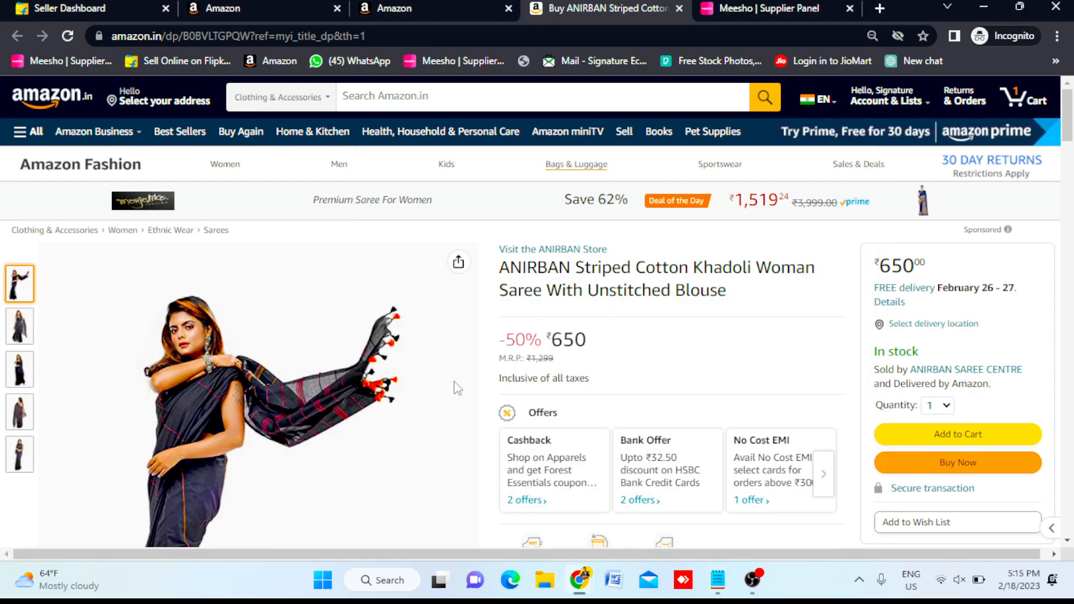
scroll(609, 391, down, 10)
scroll(633, 399, down, 15)
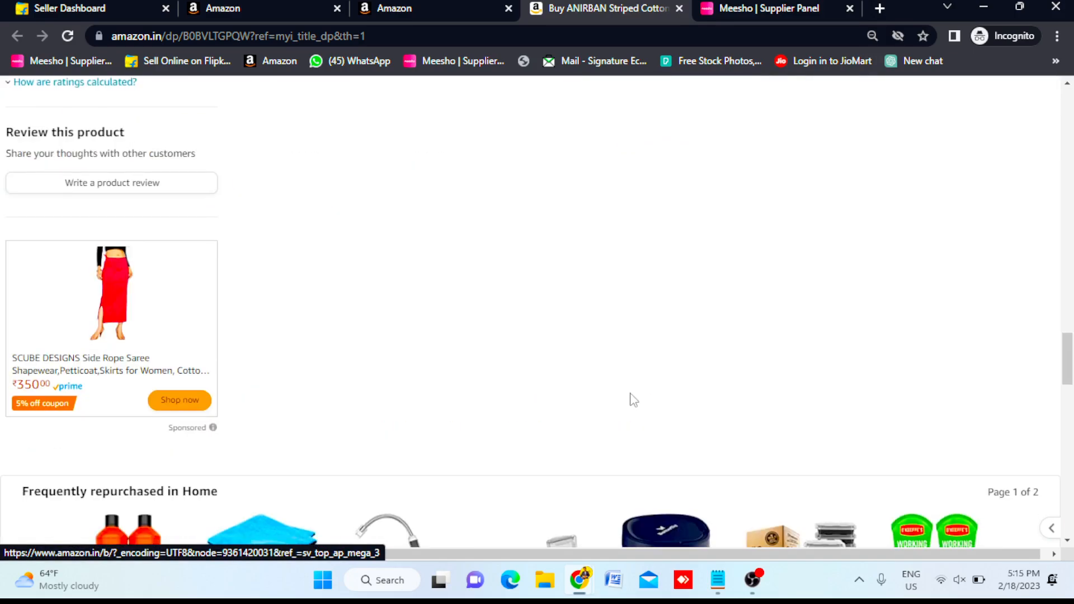
scroll(633, 400, down, 5)
scroll(632, 397, down, 3)
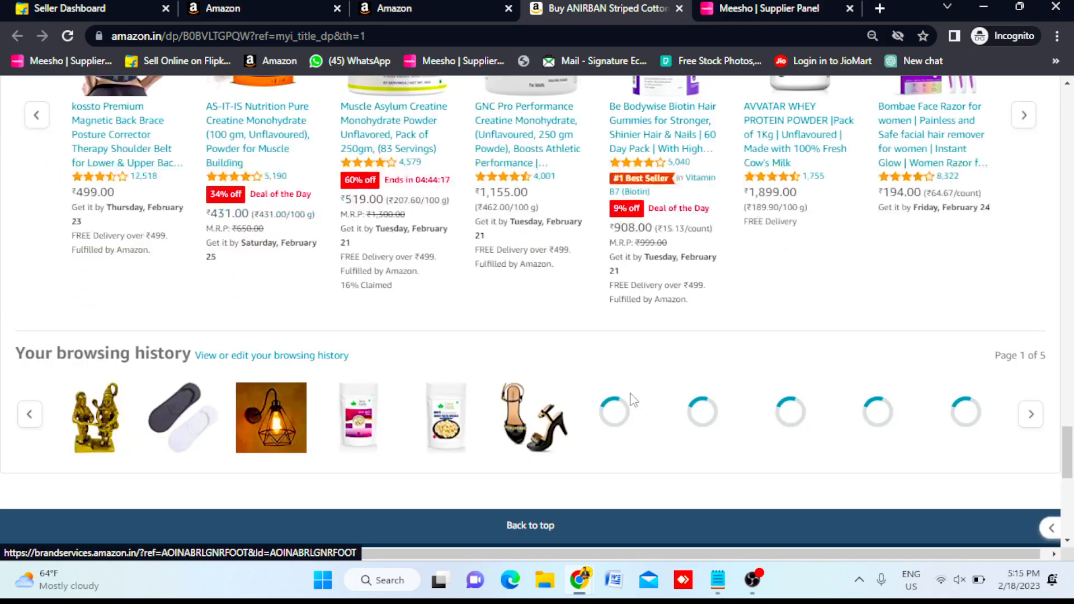
scroll(633, 400, up, 10)
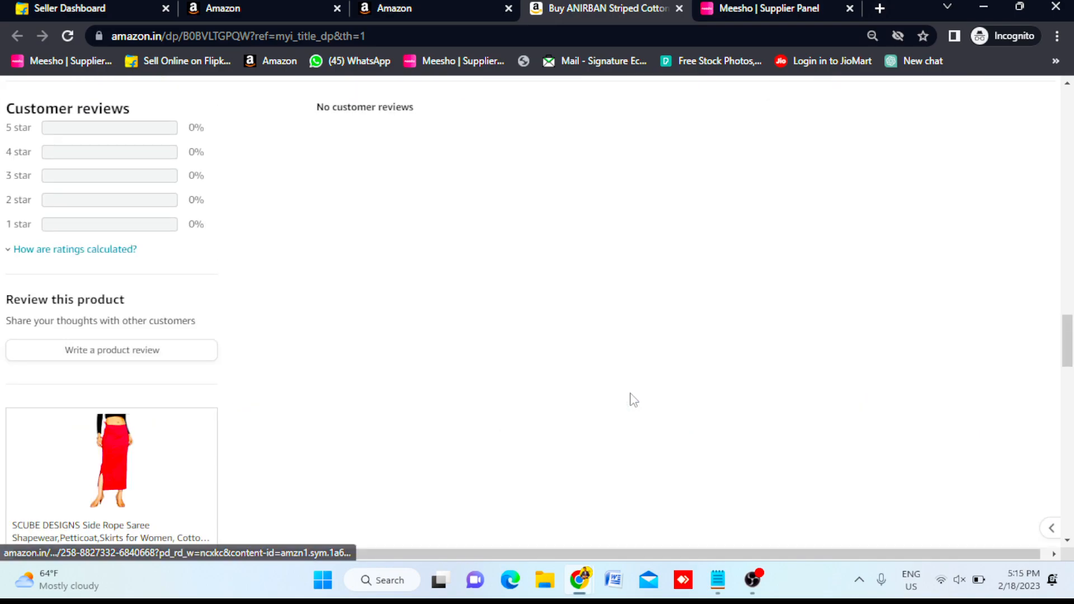
scroll(633, 399, up, 5)
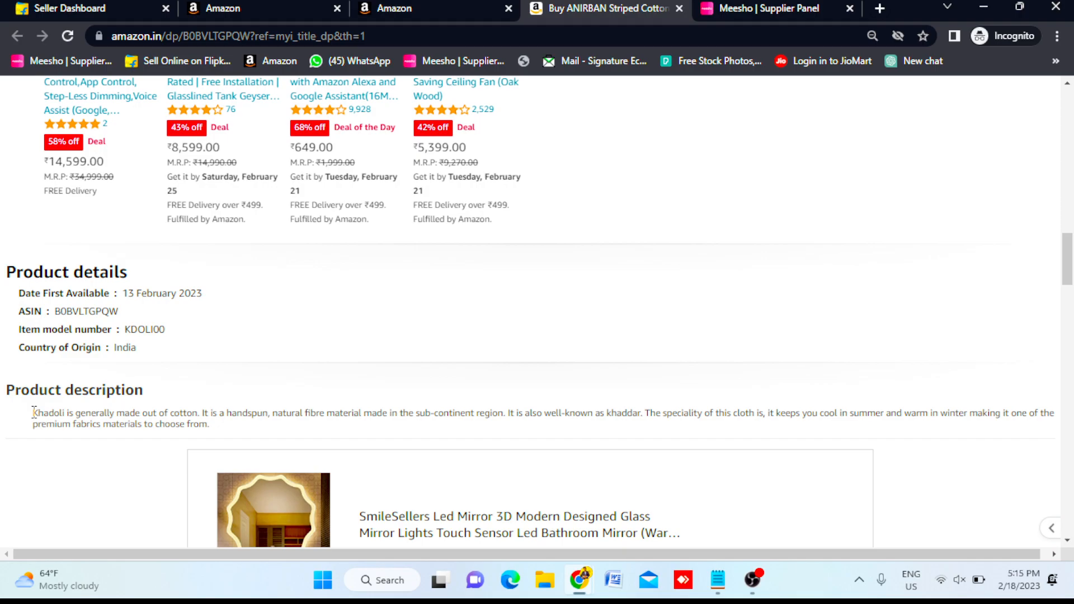
drag(33, 413, 219, 429)
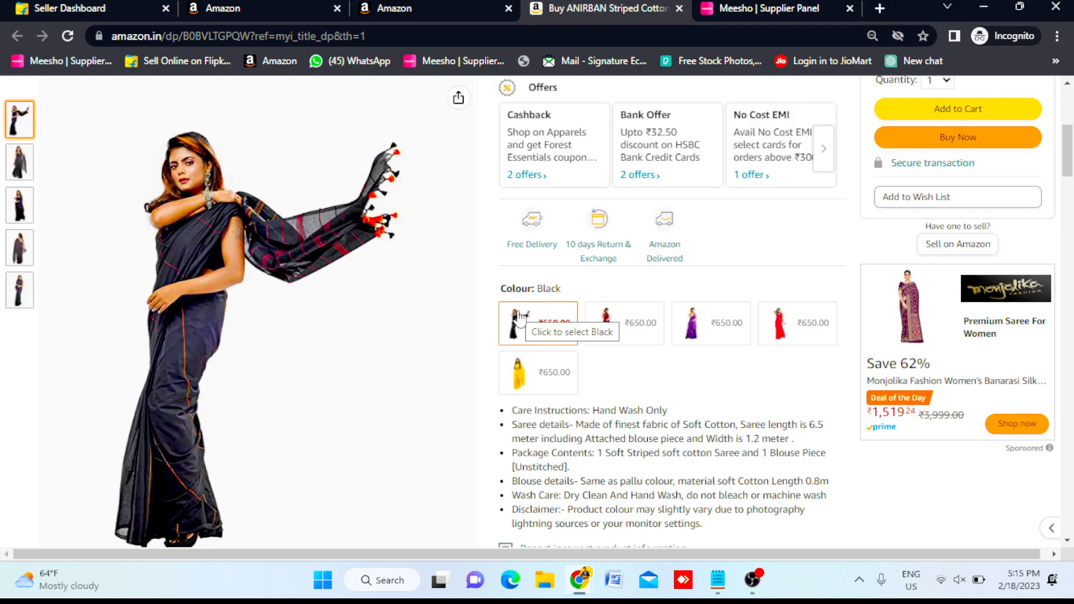
- Compare the saree's bullet points with its product description and clear the text highlight
scroll(581, 299, up, 6)
scroll(580, 300, down, 15)
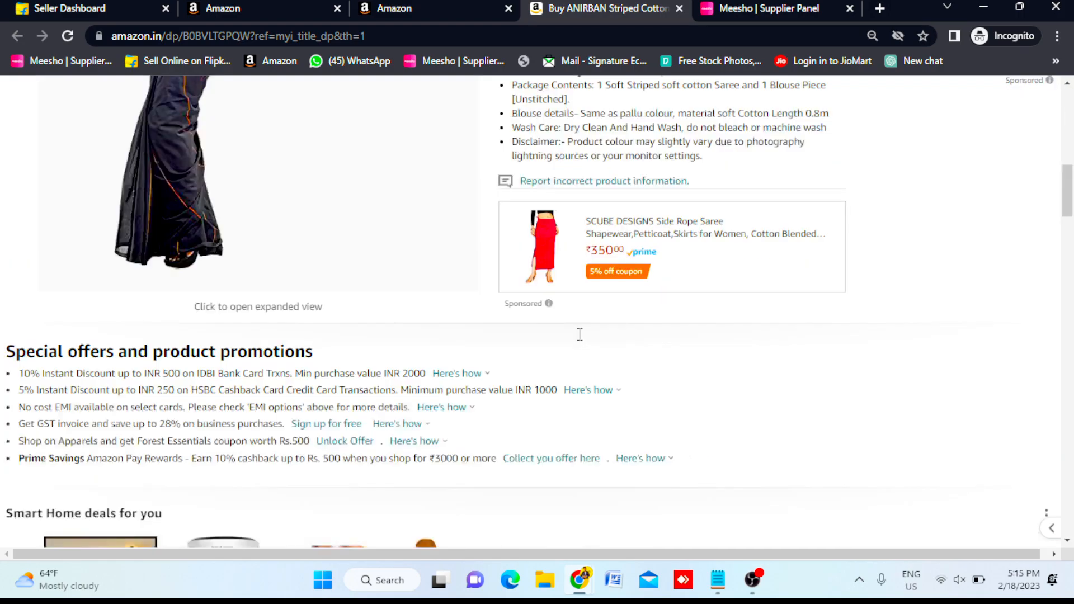
scroll(581, 340, down, 5)
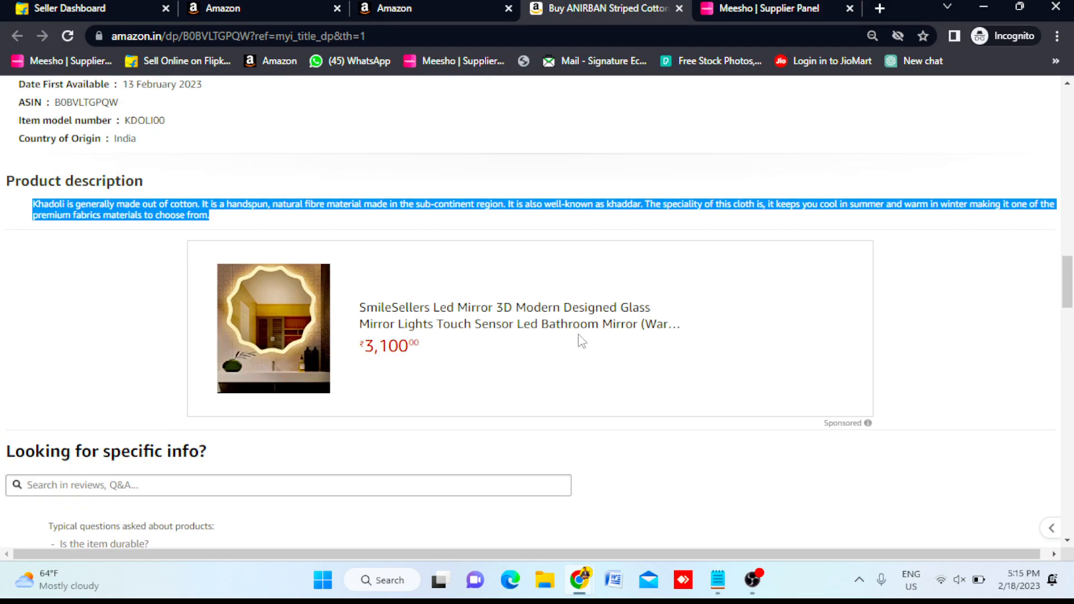
scroll(238, 283, up, 1)
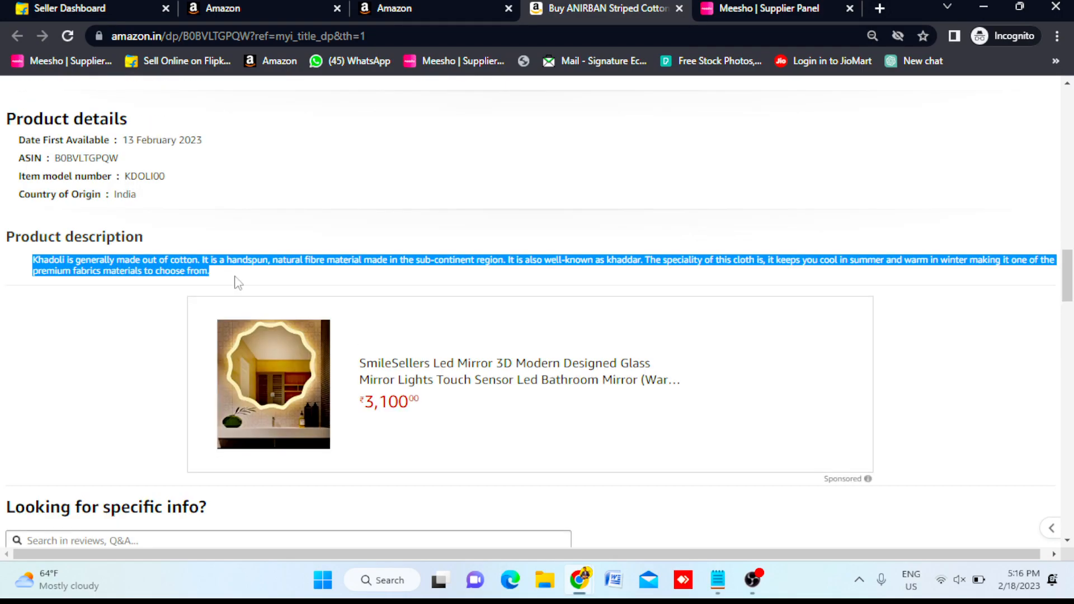
click(181, 270)
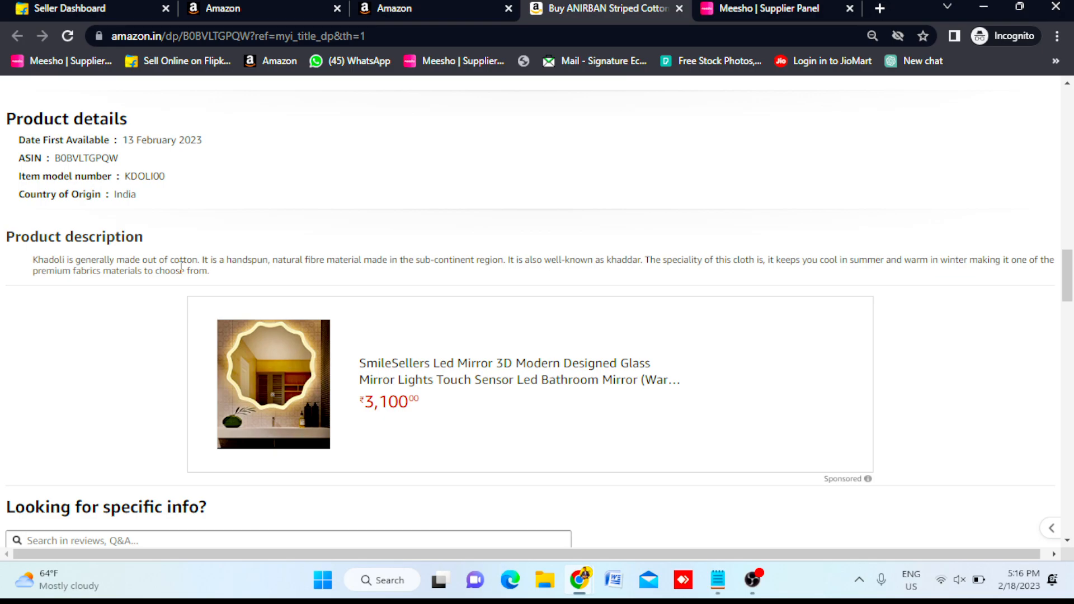
- Examine the saree page from the bullet points through reviews and browsing history, ending at the product details and description
scroll(182, 267, up, 8)
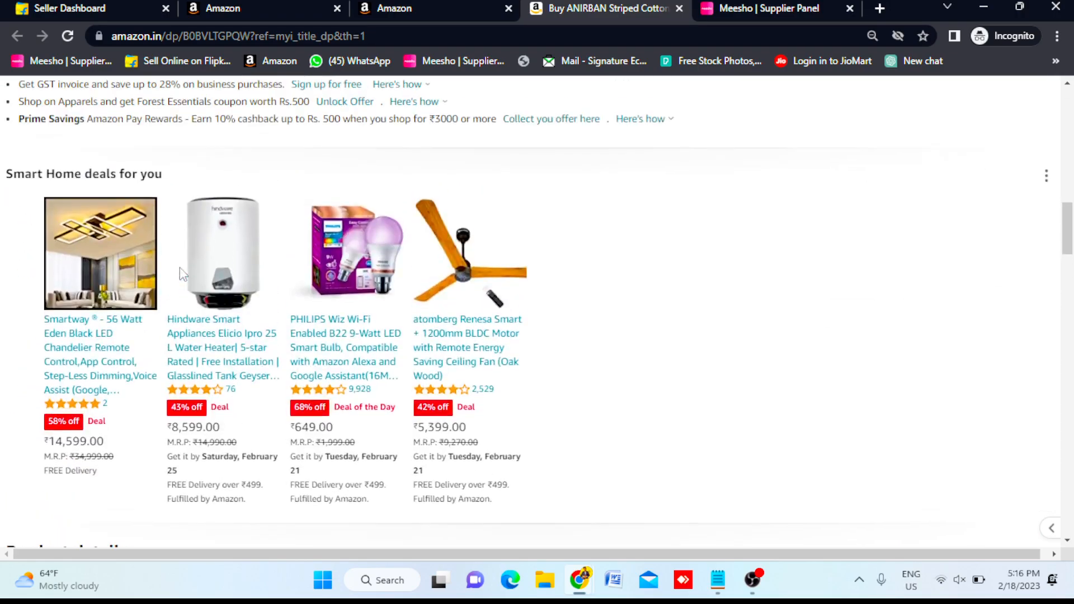
scroll(672, 351, up, 9)
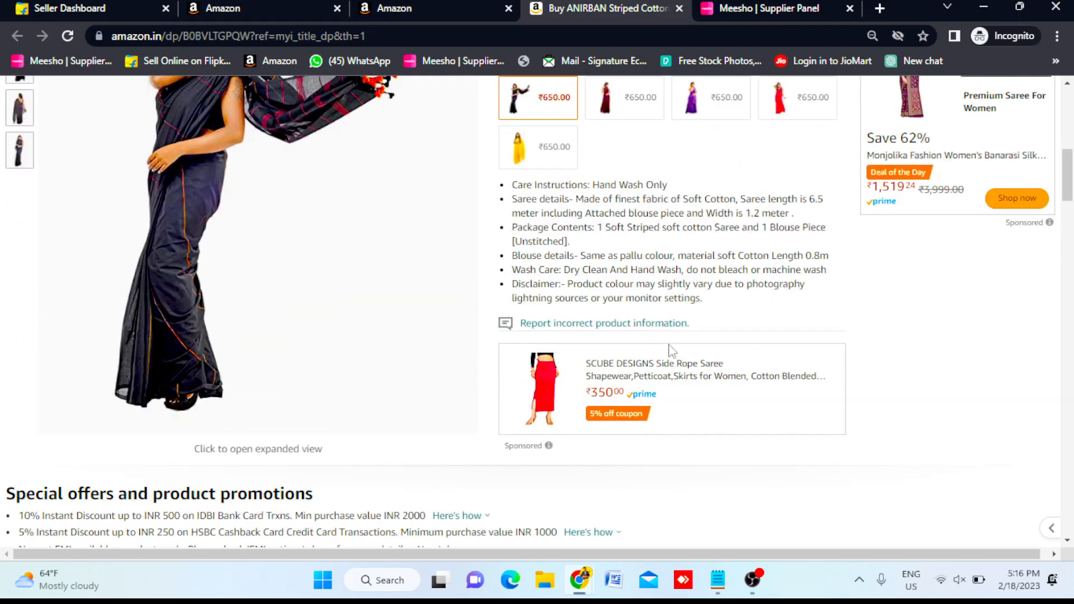
scroll(672, 352, down, 14)
scroll(673, 352, down, 8)
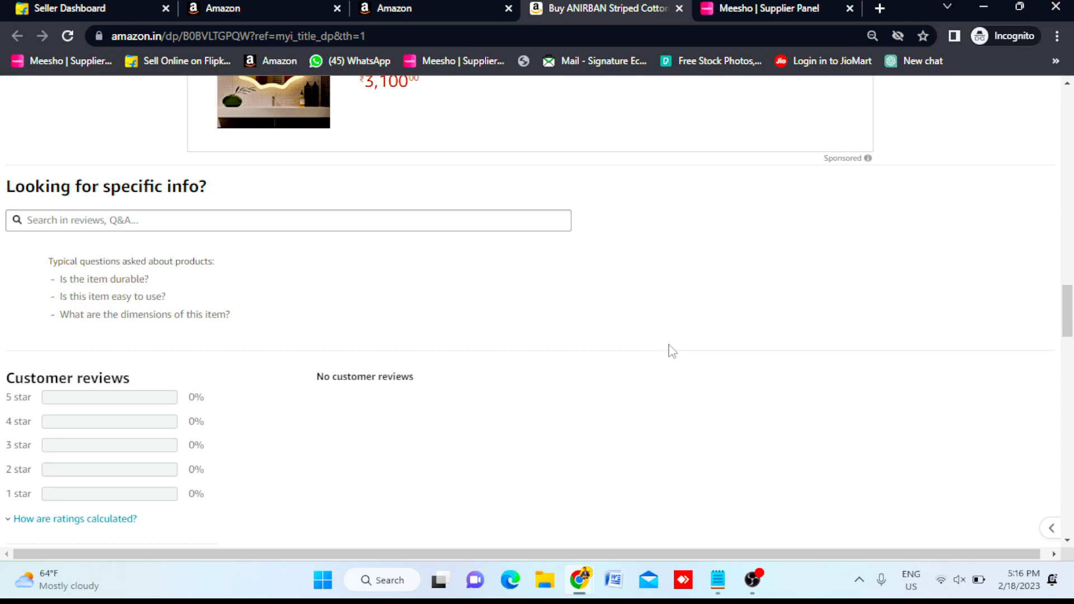
scroll(453, 414, down, 4)
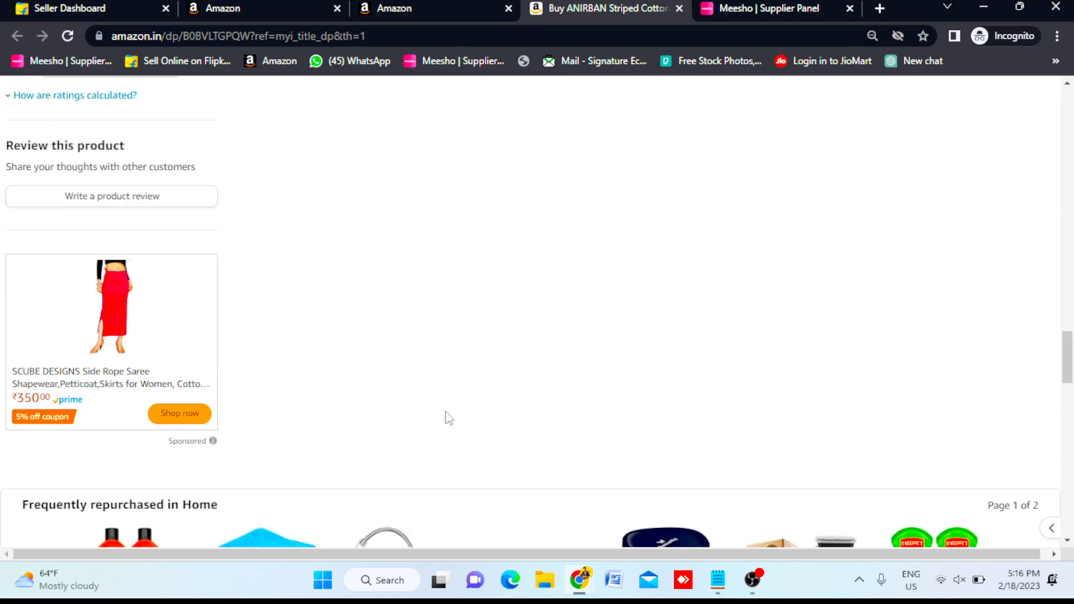
scroll(449, 419, down, 10)
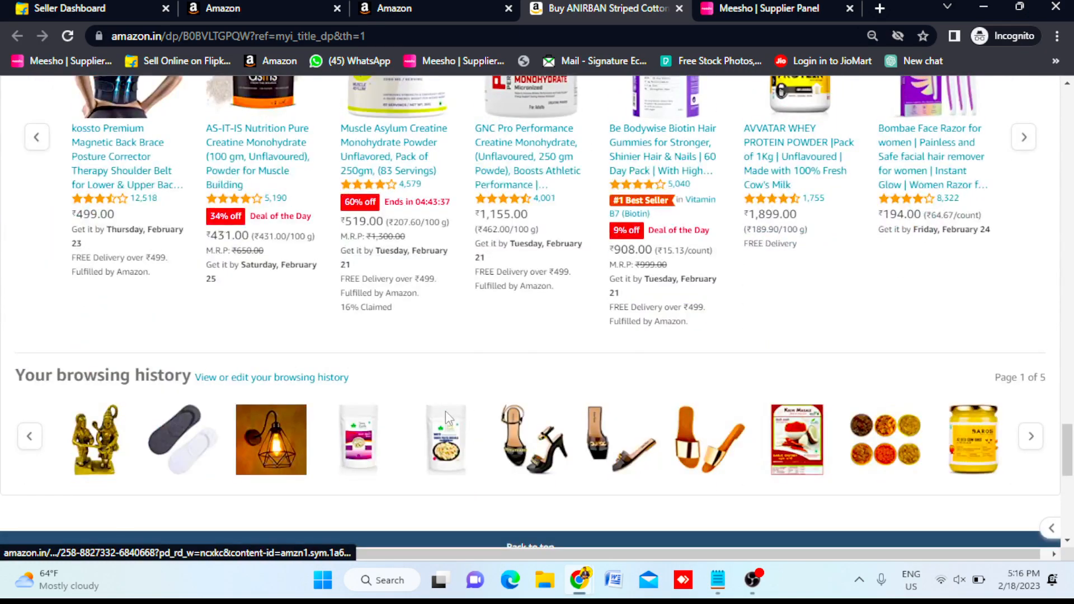
scroll(449, 419, down, 3)
scroll(238, 353, up, 1)
scroll(237, 353, up, 10)
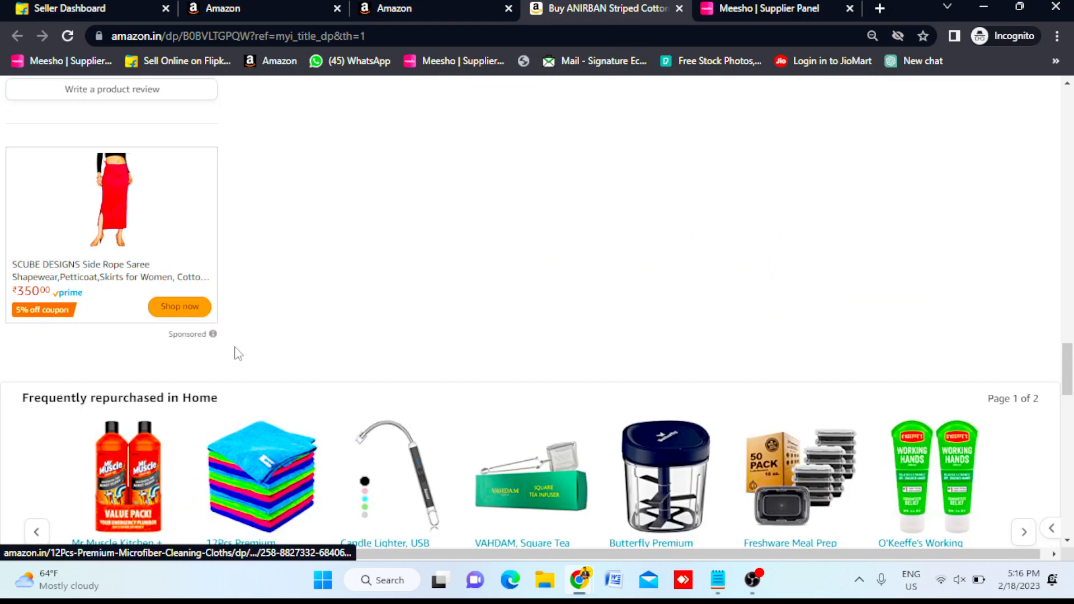
scroll(238, 354, up, 5)
scroll(237, 353, up, 5)
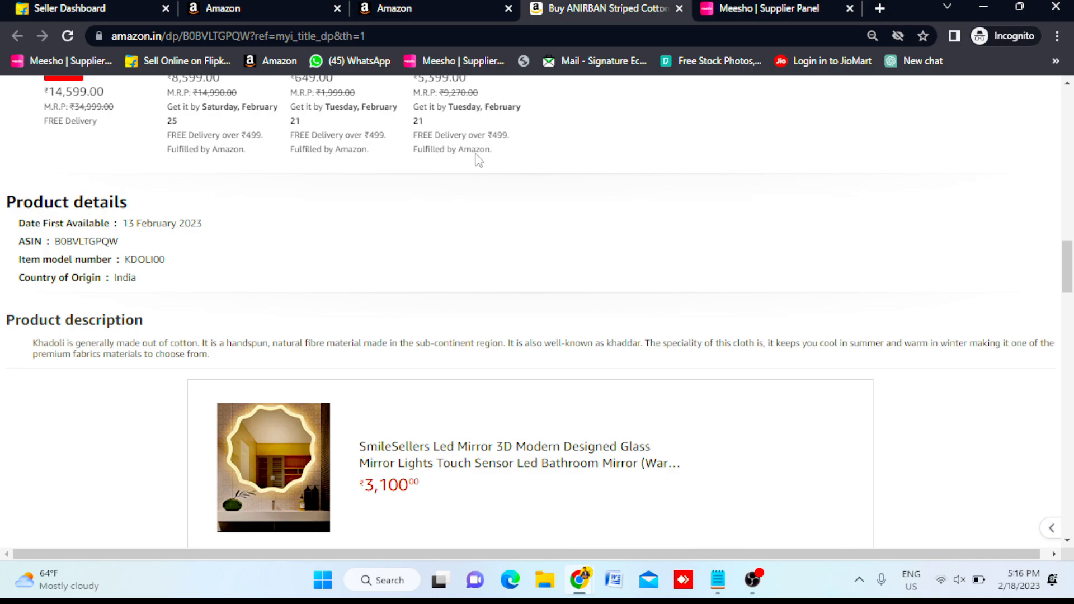
- Return to the Notepad checklist and highlight the bullet points item
click(467, 4)
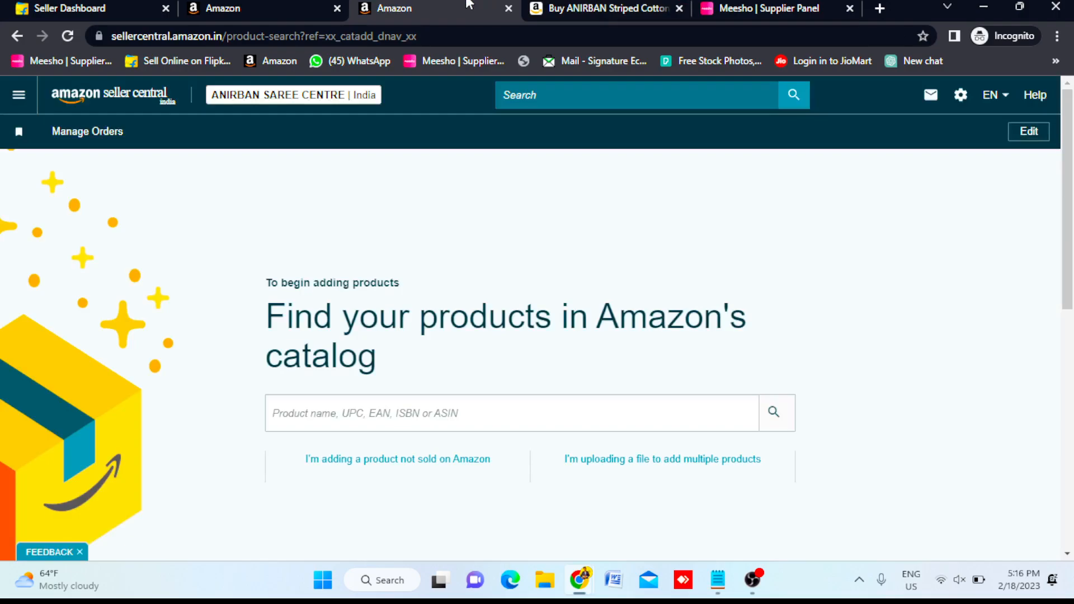
click(612, 4)
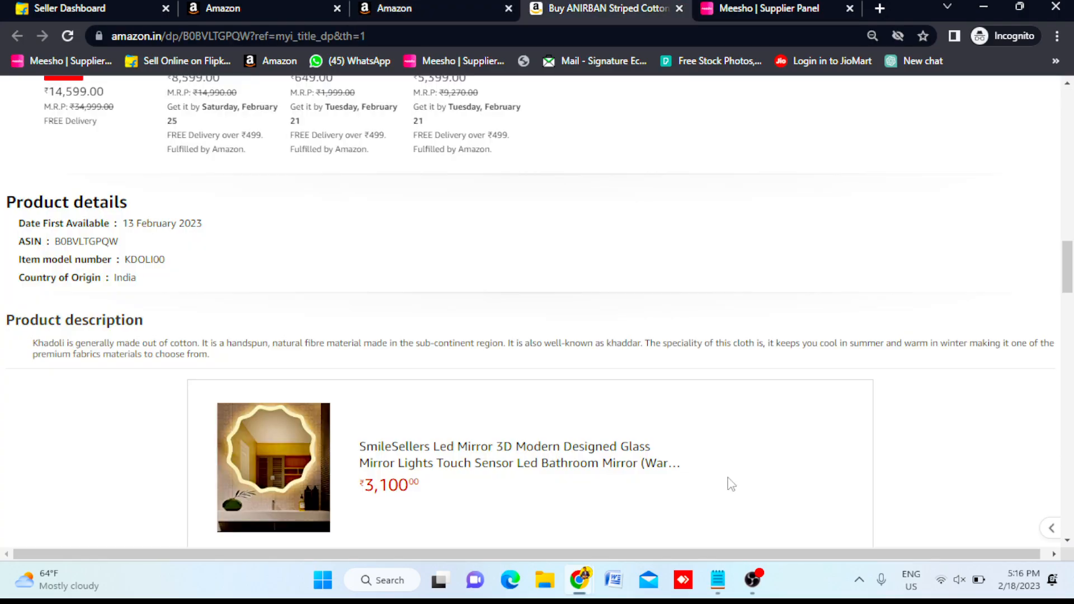
click(718, 590)
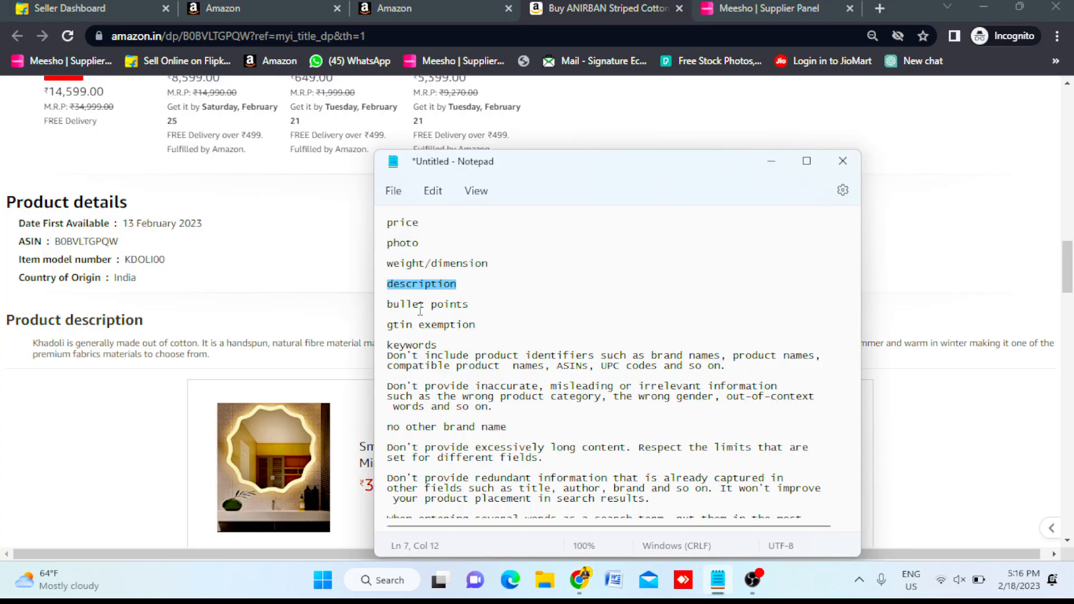
click(389, 303)
drag(390, 303, 462, 304)
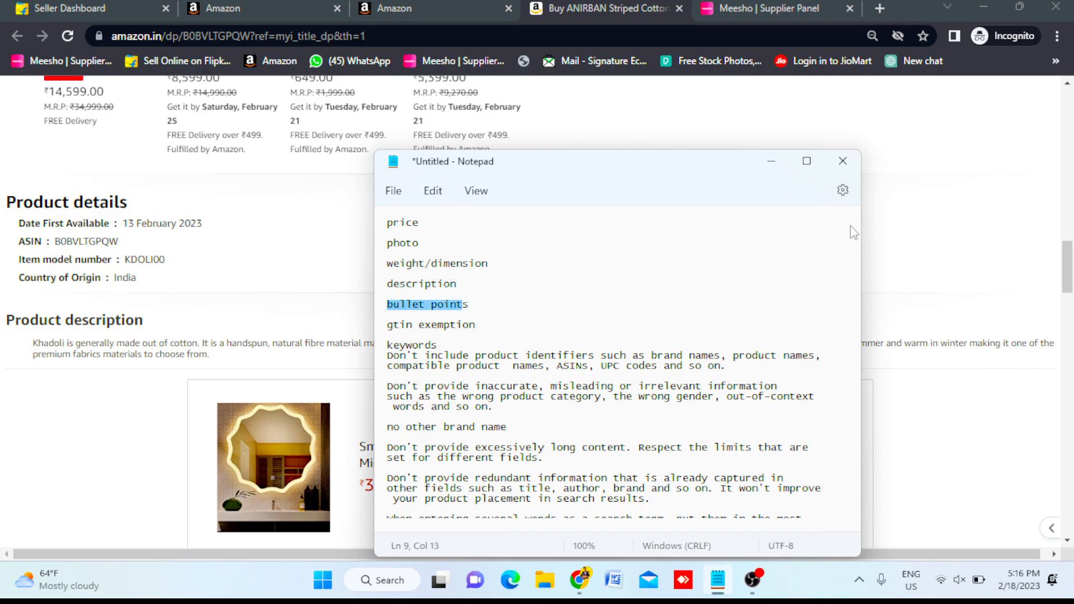
- On the saree's Amazon page, highlight the bullet points from saree details through disclaimer, then clear the highlight
click(882, 225)
scroll(935, 196, up, 10)
scroll(783, 201, down, 8)
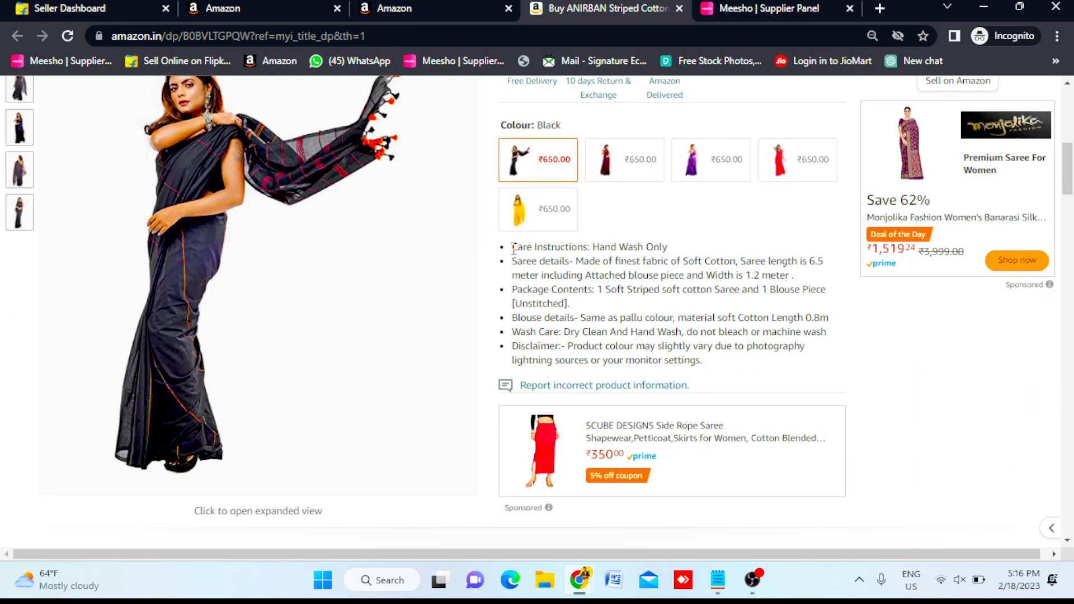
drag(512, 260, 703, 361)
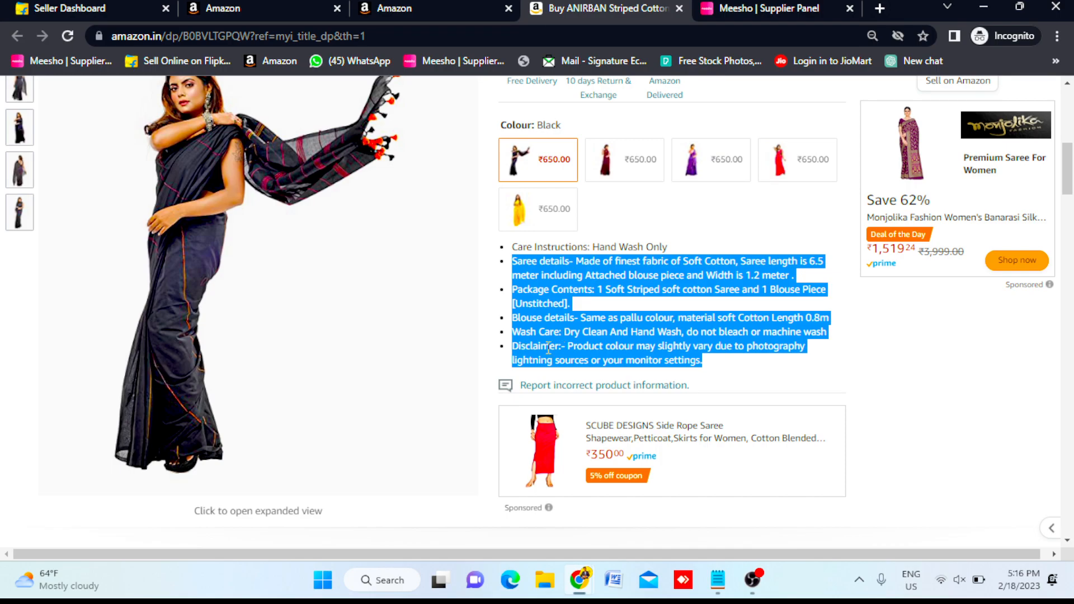
scroll(525, 372, up, 2)
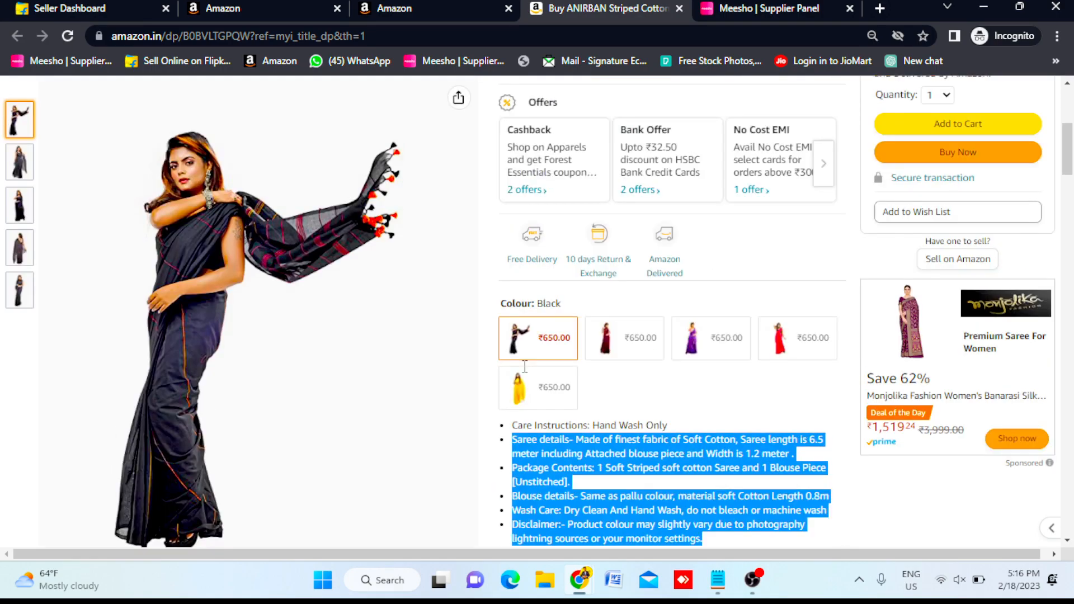
scroll(524, 366, down, 1)
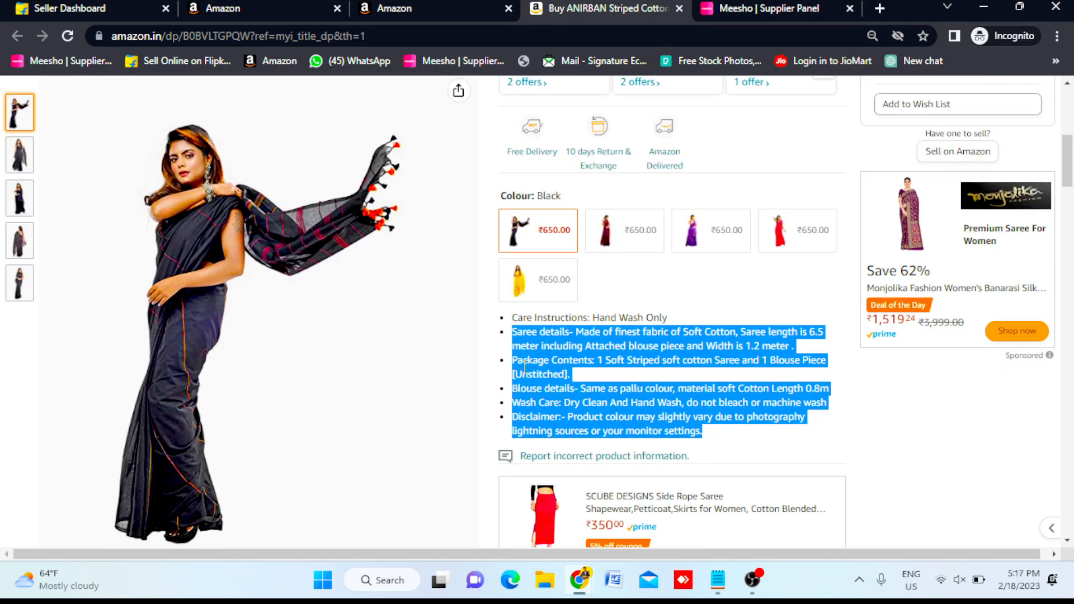
click(531, 367)
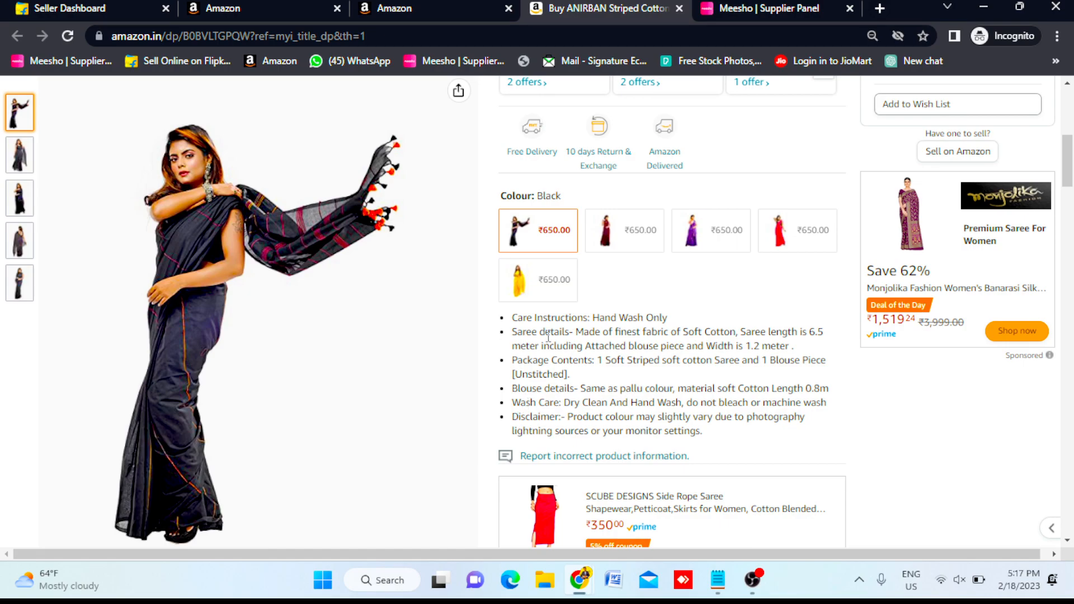
scroll(613, 412, up, 7)
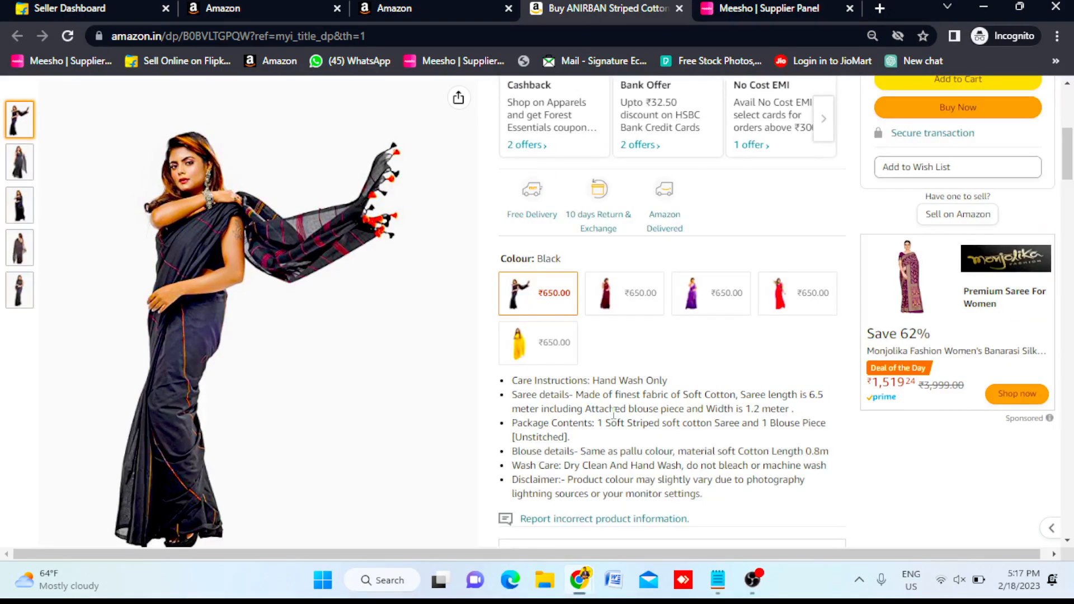
scroll(615, 420, down, 3)
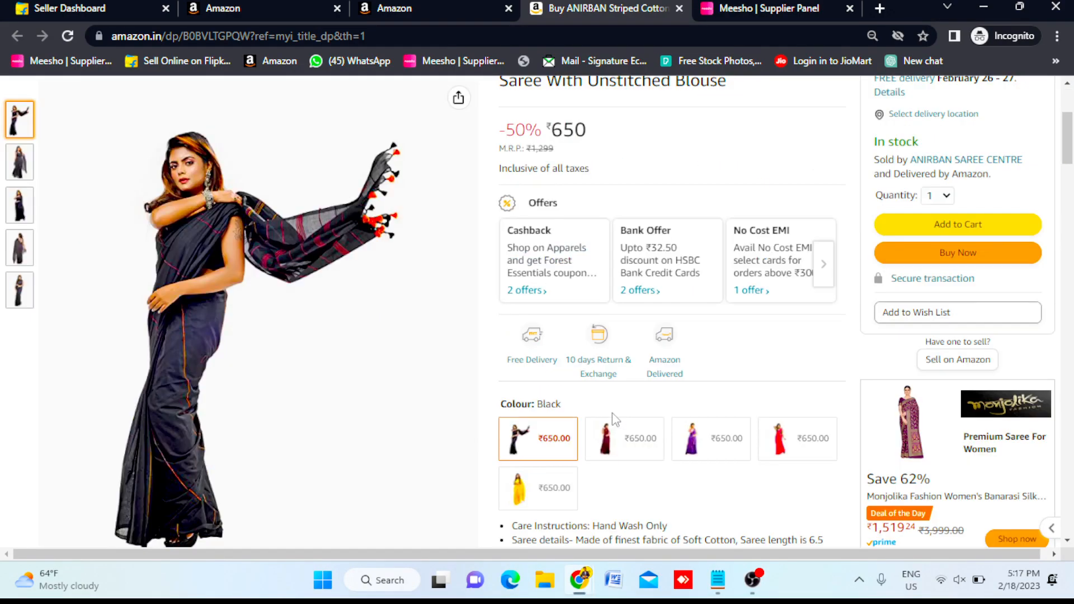
- Switch to the Seller Central product search page, bring up the Notepad checklist and highlight gtin exemption, then keywords
click(445, 6)
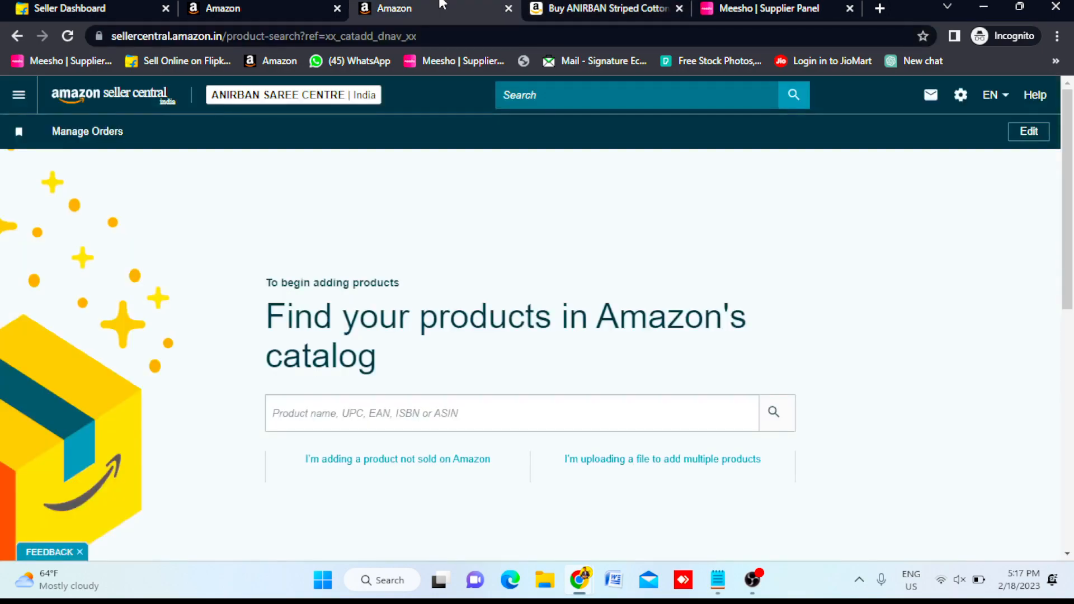
click(720, 581)
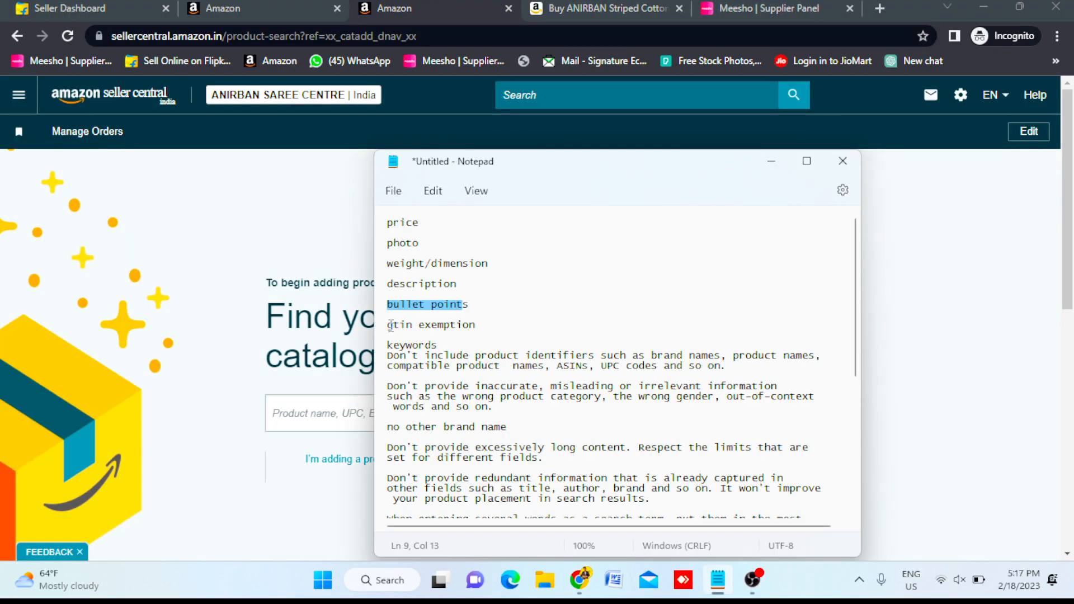
drag(389, 325, 476, 325)
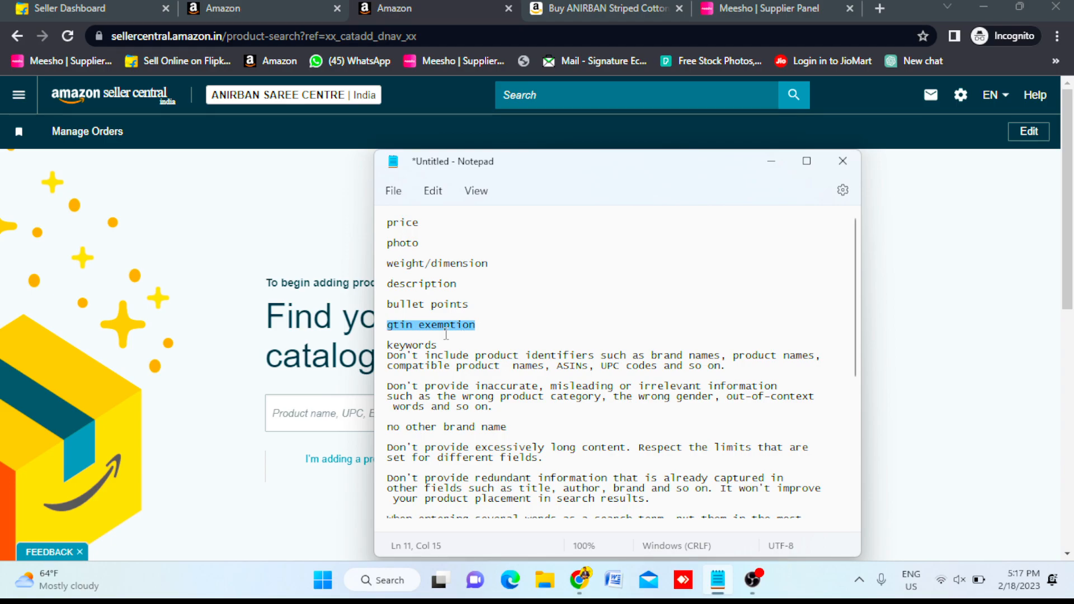
double_click(415, 347)
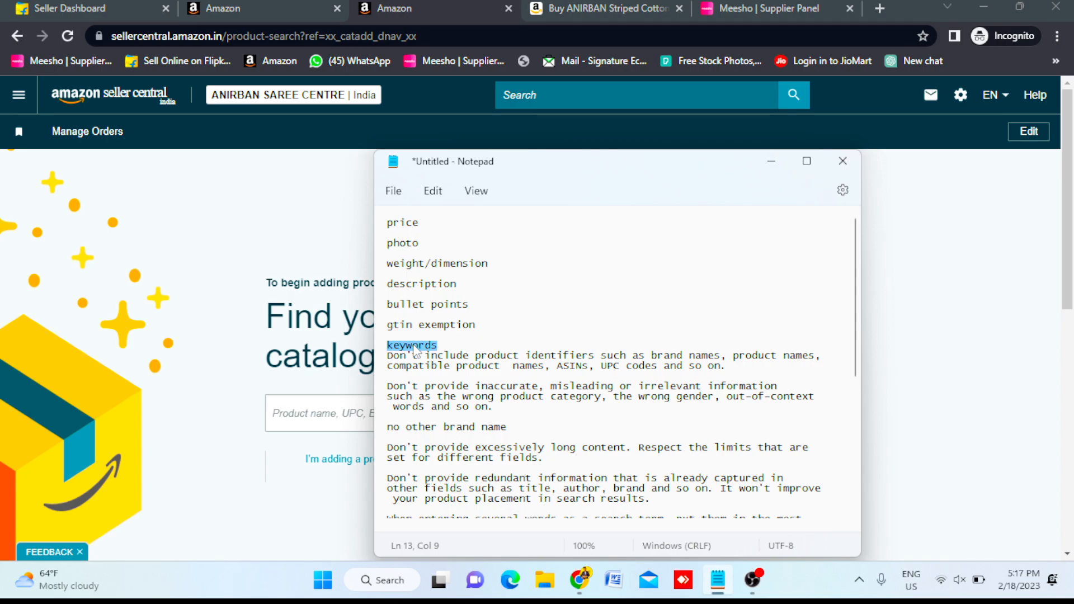
- Check the top of the saree's Amazon page, then read through the keyword guidelines in the Notepad checklist
click(610, 6)
scroll(372, 419, up, 4)
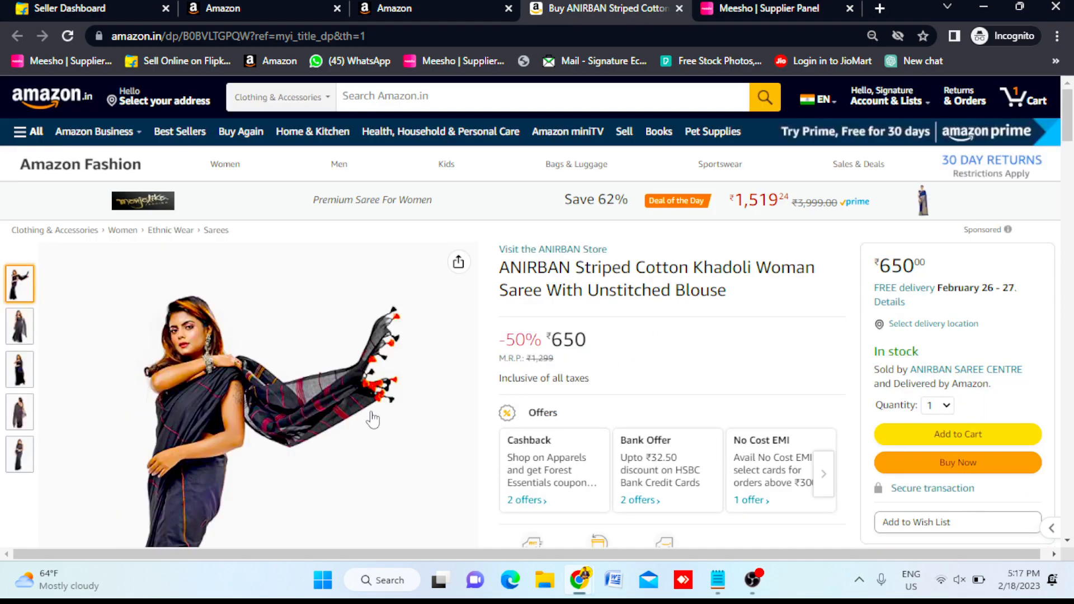
click(719, 581)
scroll(602, 422, down, 3)
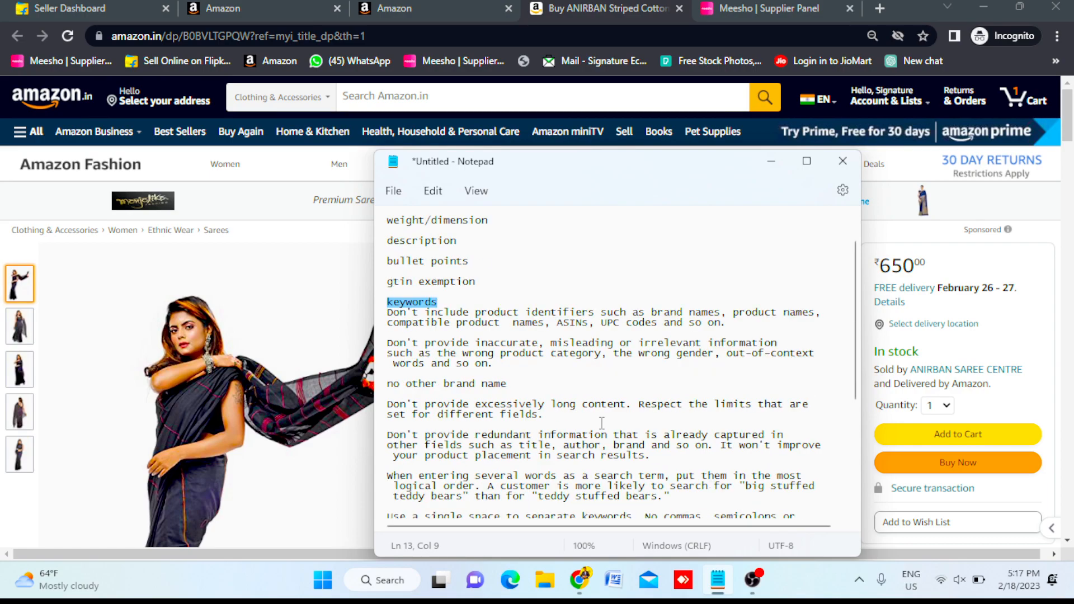
scroll(602, 422, down, 2)
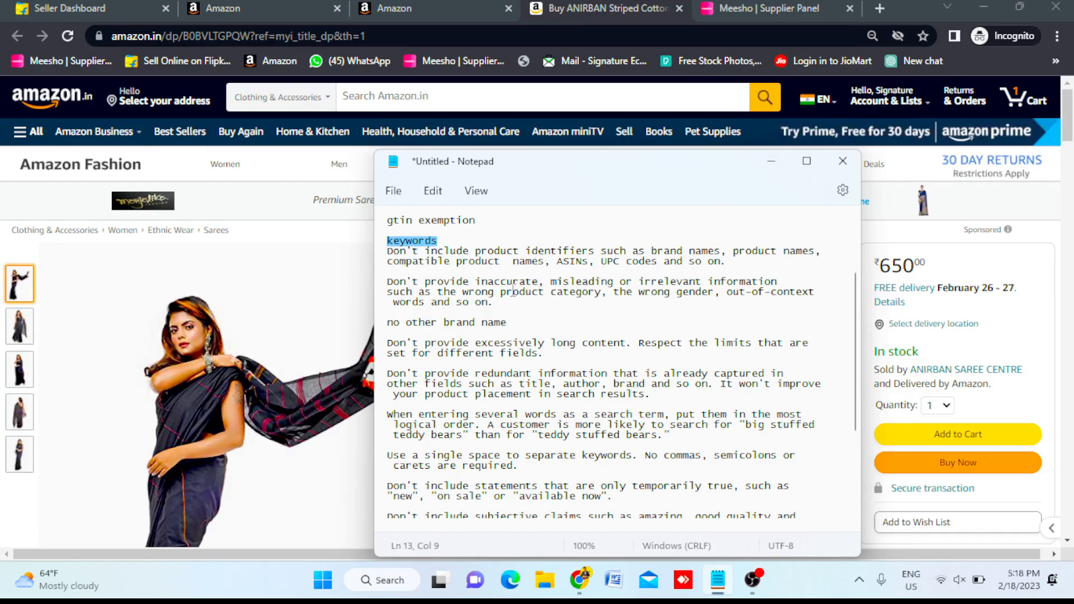
scroll(513, 291, down, 1)
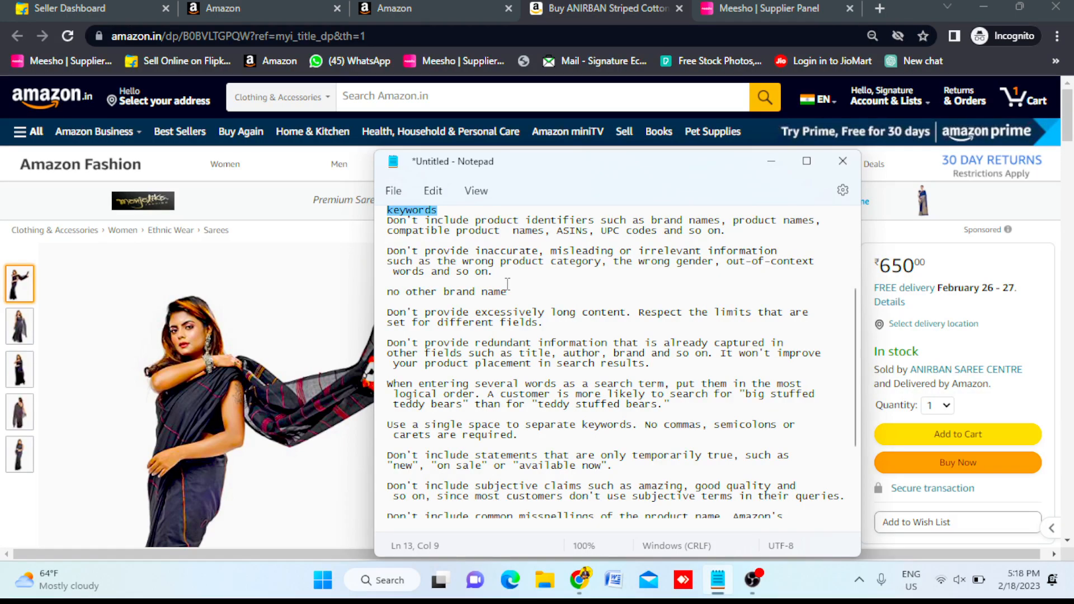
scroll(447, 279, down, 1)
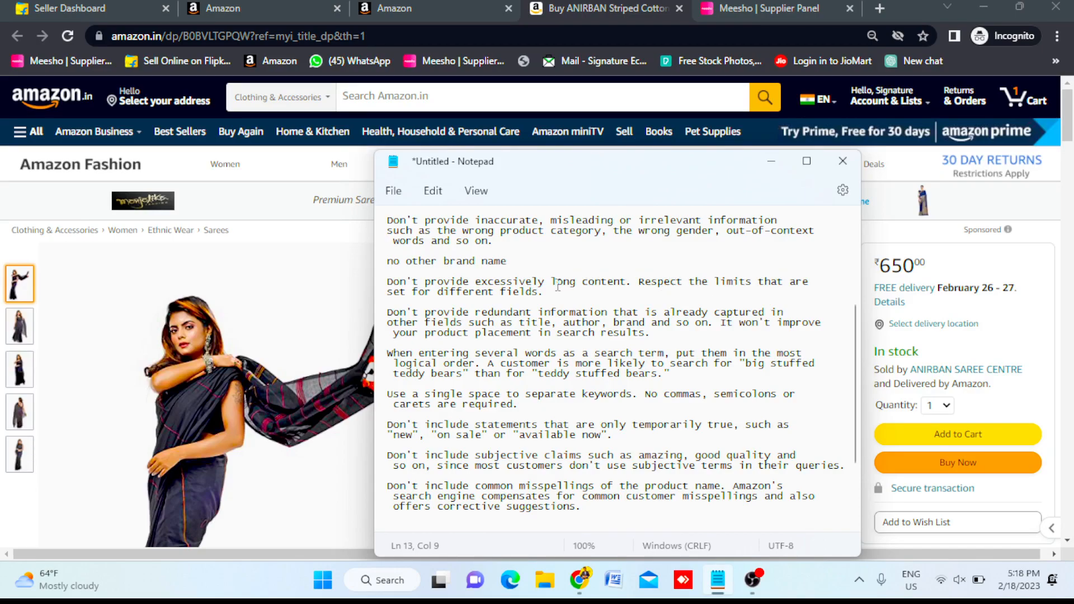
scroll(558, 285, down, 1)
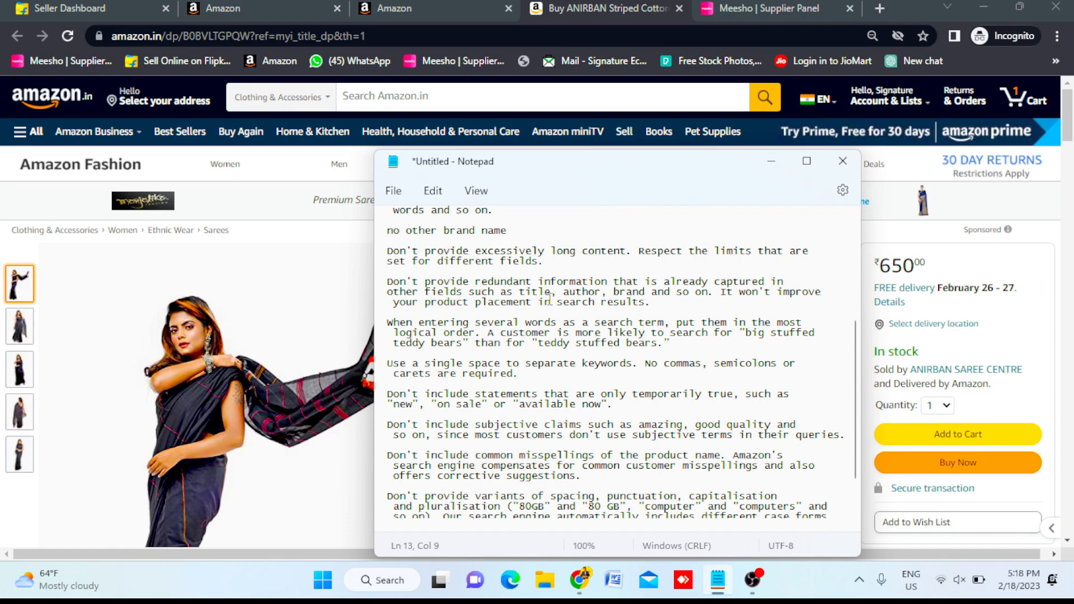
scroll(550, 300, down, 1)
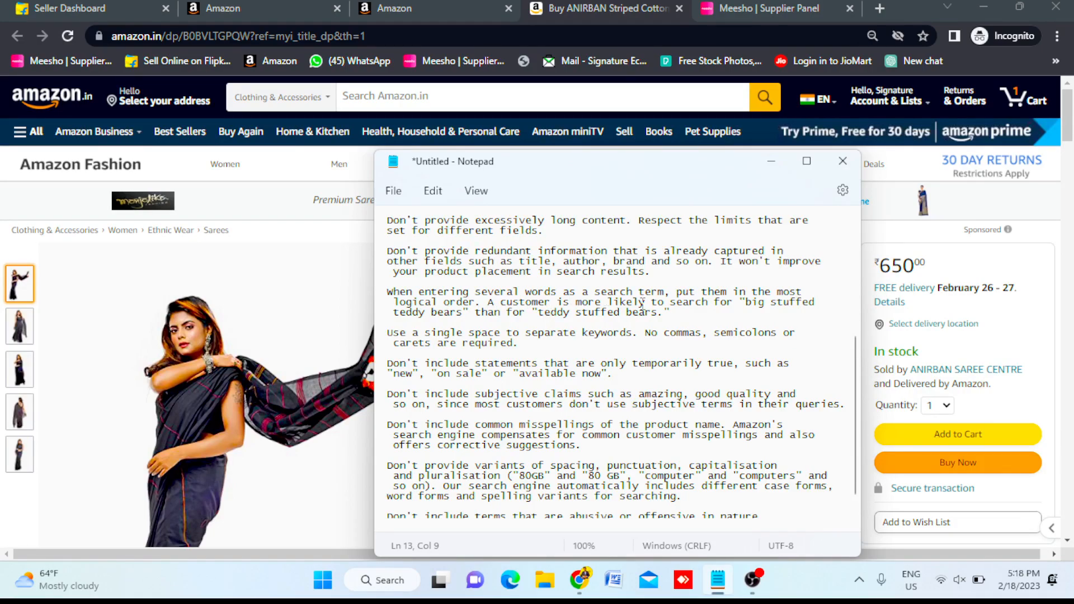
- Highlight the search term examples "big stuffed teddy bears" and "teddy stuffed bears" in turn in the keyword guidelines
click(745, 301)
drag(746, 301, 463, 320)
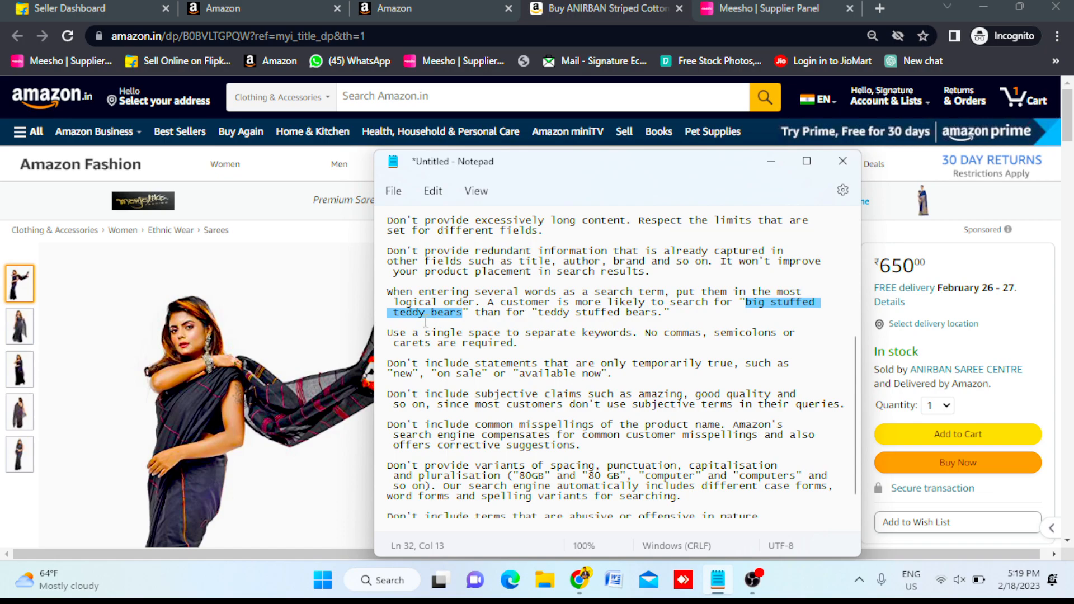
drag(539, 313, 657, 316)
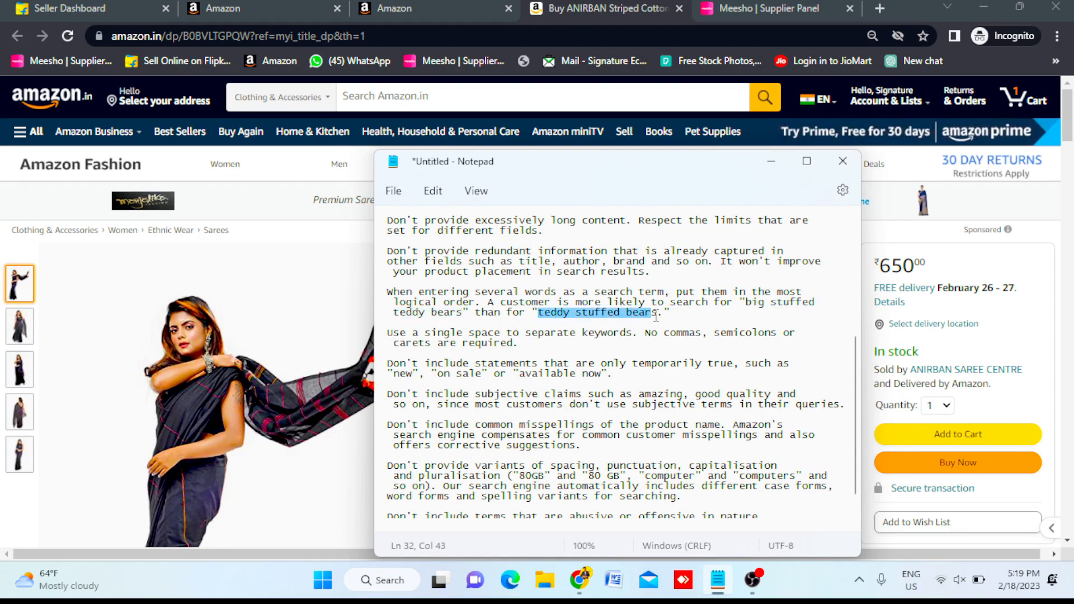
- Highlight the rule on commas, semicolons and carets, then the line with "new", "on sale" or "available now"
scroll(735, 309, down, 1)
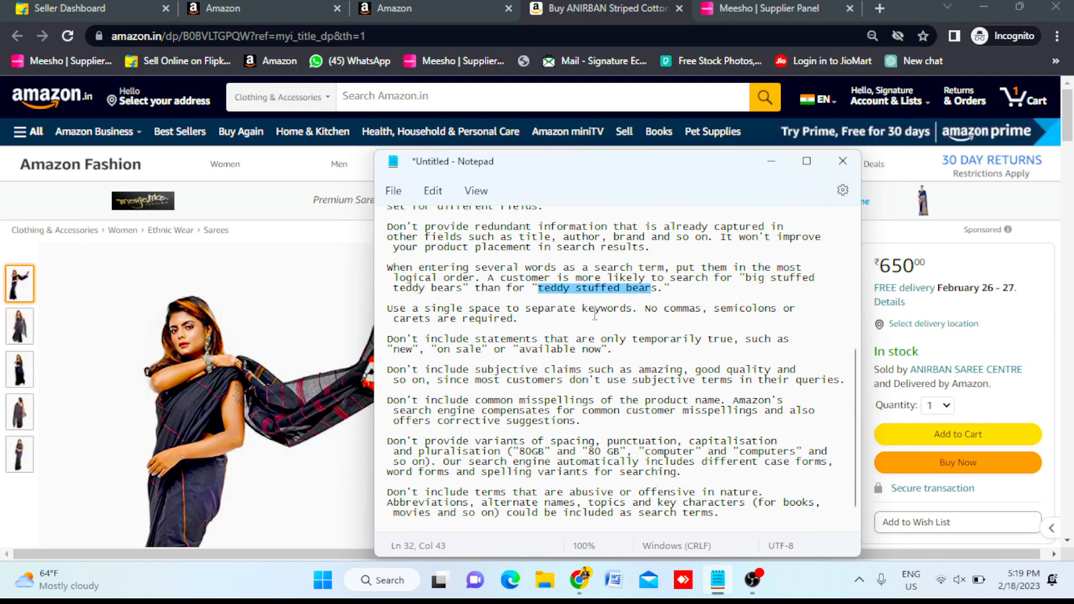
drag(645, 309, 530, 324)
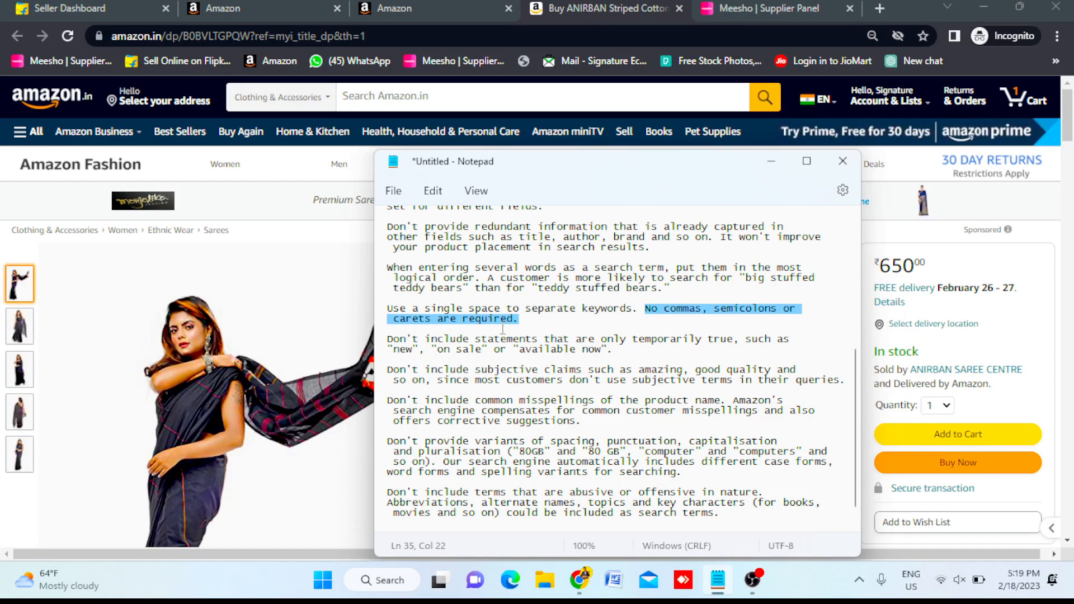
click(400, 359)
click(458, 351)
double_click(458, 351)
triple_click(551, 351)
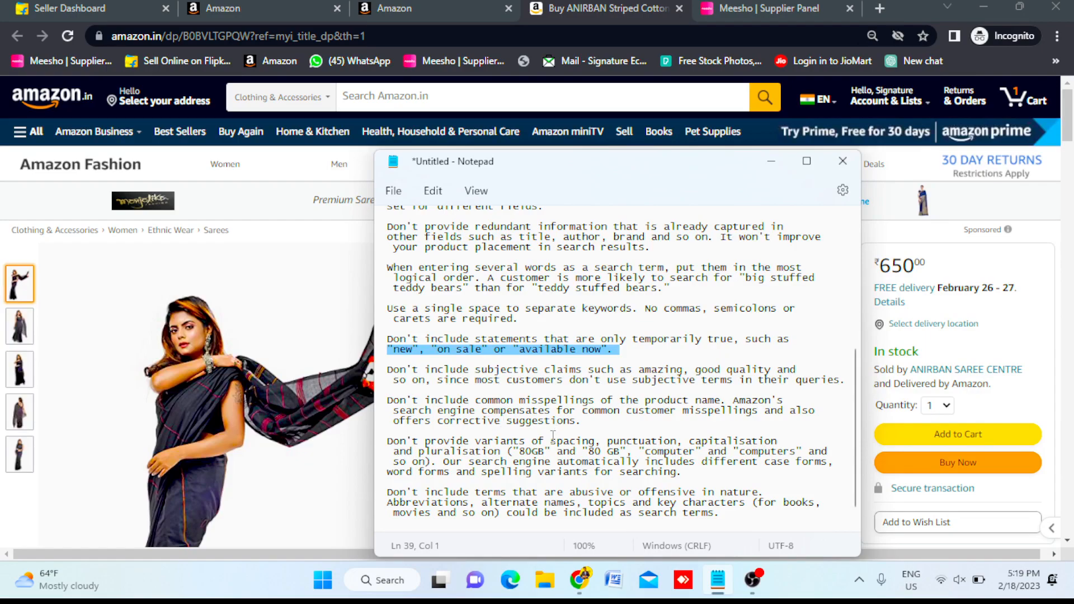
- Highlight the "80GB" and "computers" variants guideline, clear the highlight and return to the beginning of the checklist
drag(526, 451, 730, 479)
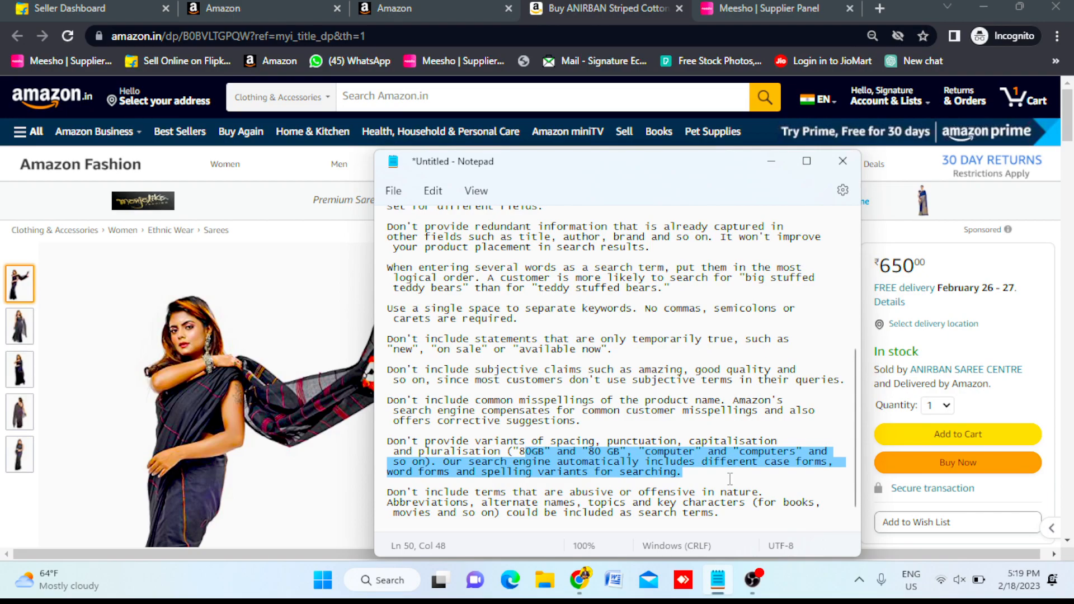
click(697, 476)
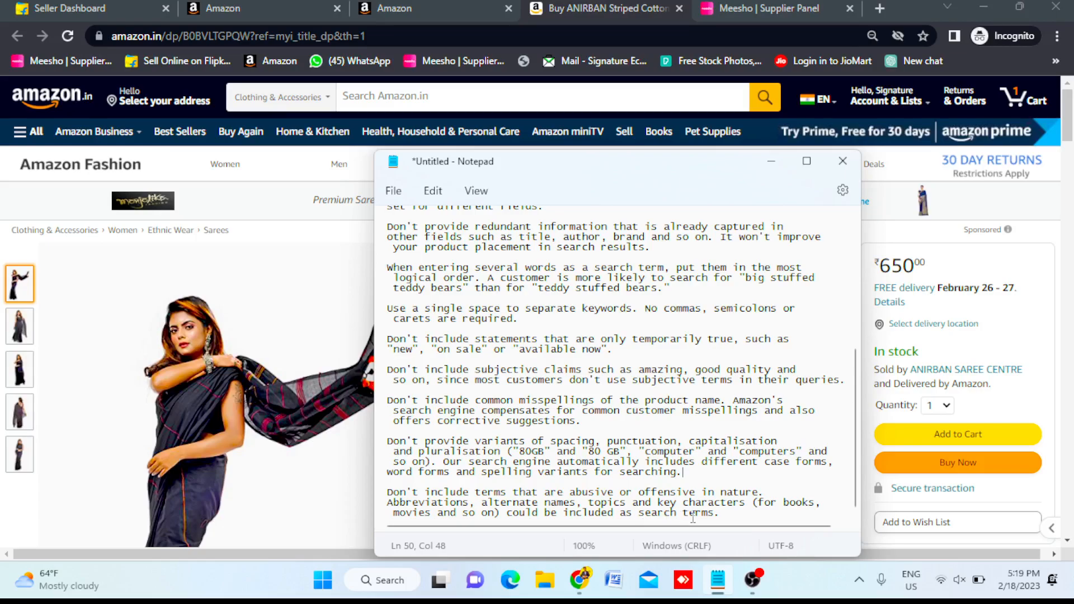
scroll(684, 417, up, 1)
scroll(685, 416, up, 8)
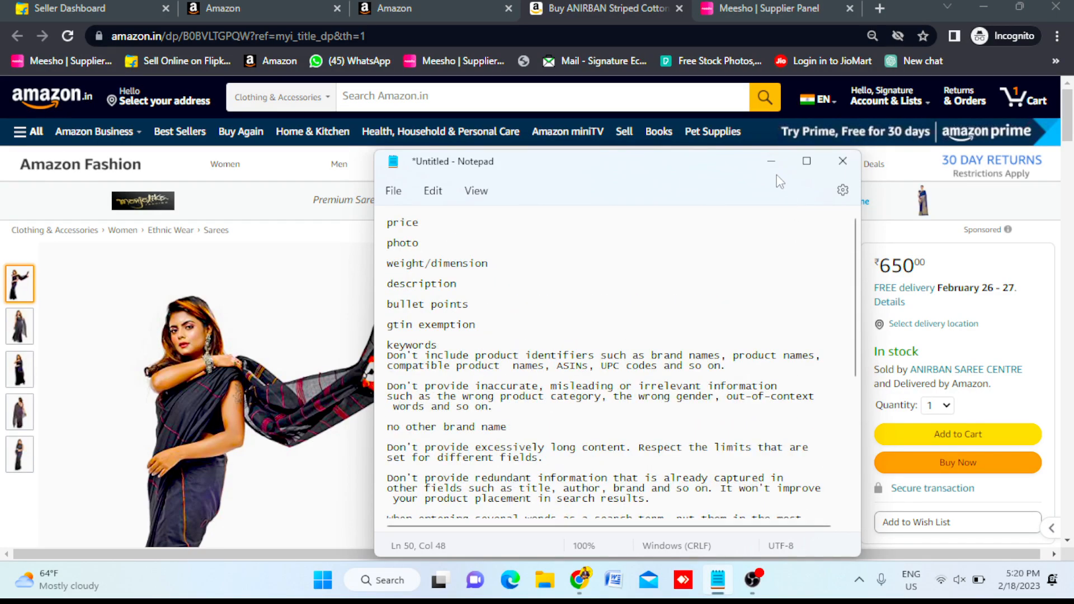
- Minimize the Notepad checklist and switch to the Seller Central page for finding products in Amazon's catalog
click(771, 161)
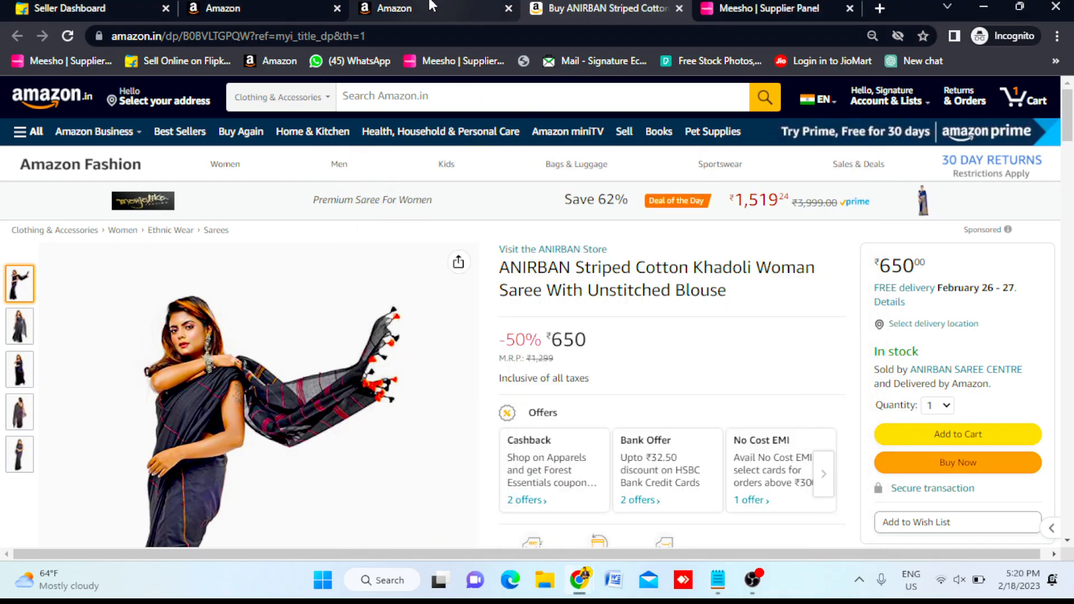
click(431, 5)
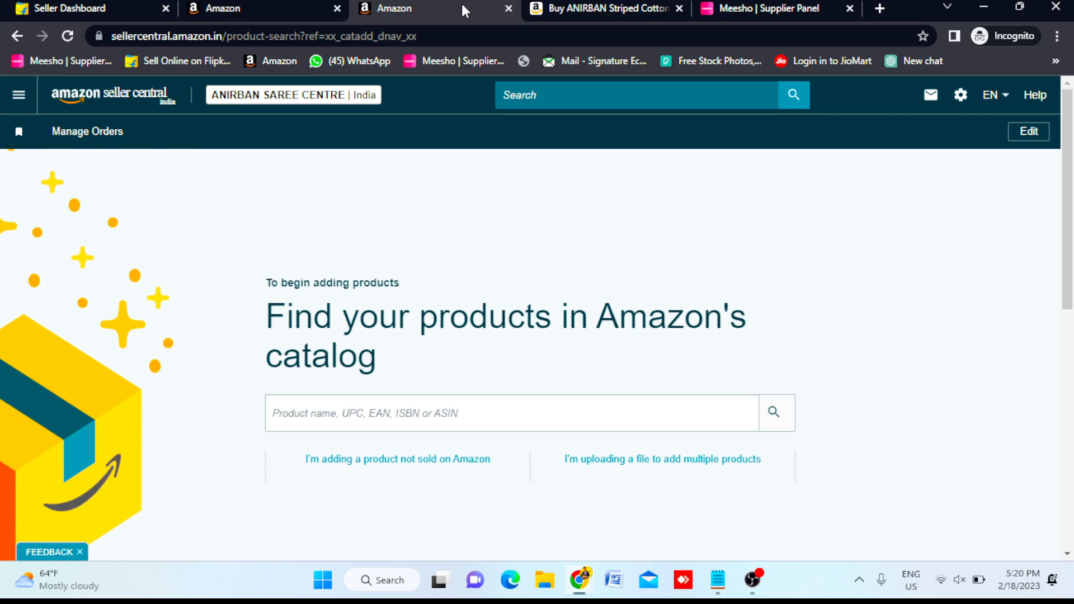
click(584, 7)
click(452, 5)
- Look over the Seller Central main navigation menu and close it again
click(19, 106)
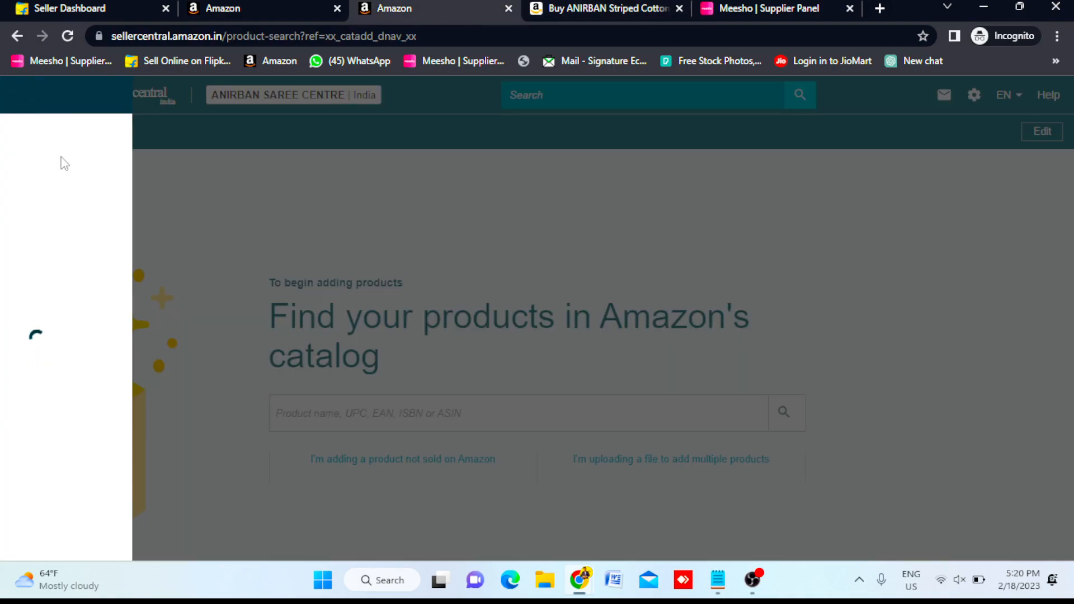
mouse_move(111, 146)
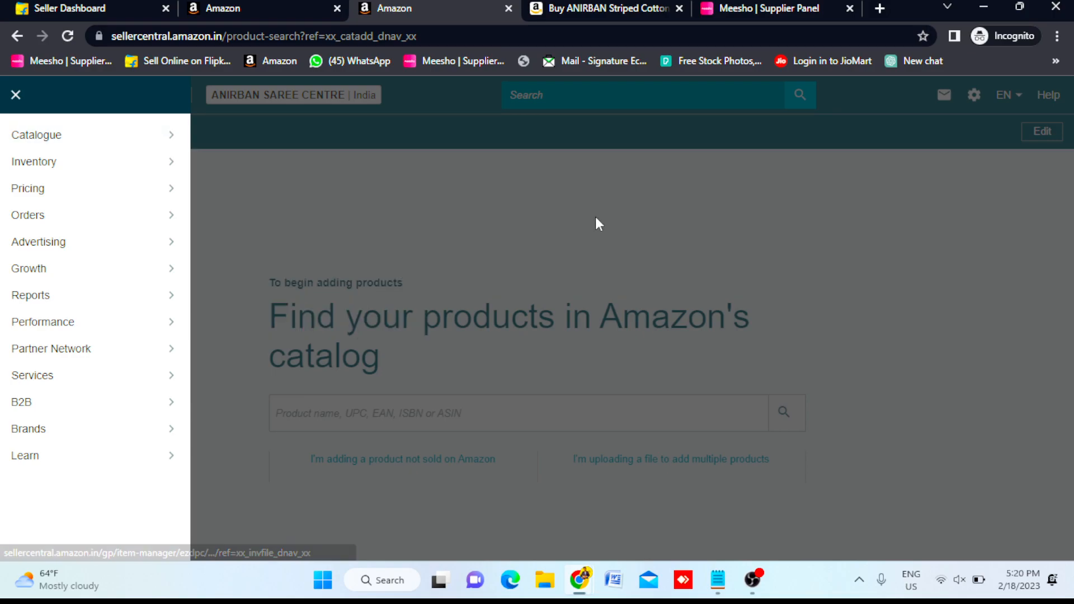
click(374, 427)
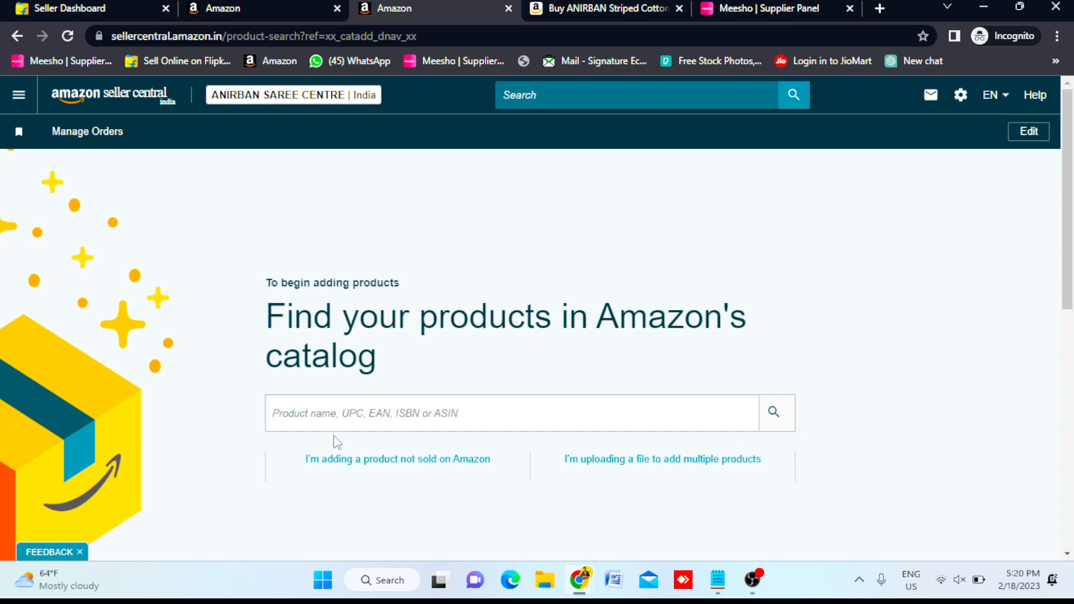
- Switch to the ANIRBAN striped cotton saree's Amazon product page and examine its title, price, colour options and bullet points
click(561, 8)
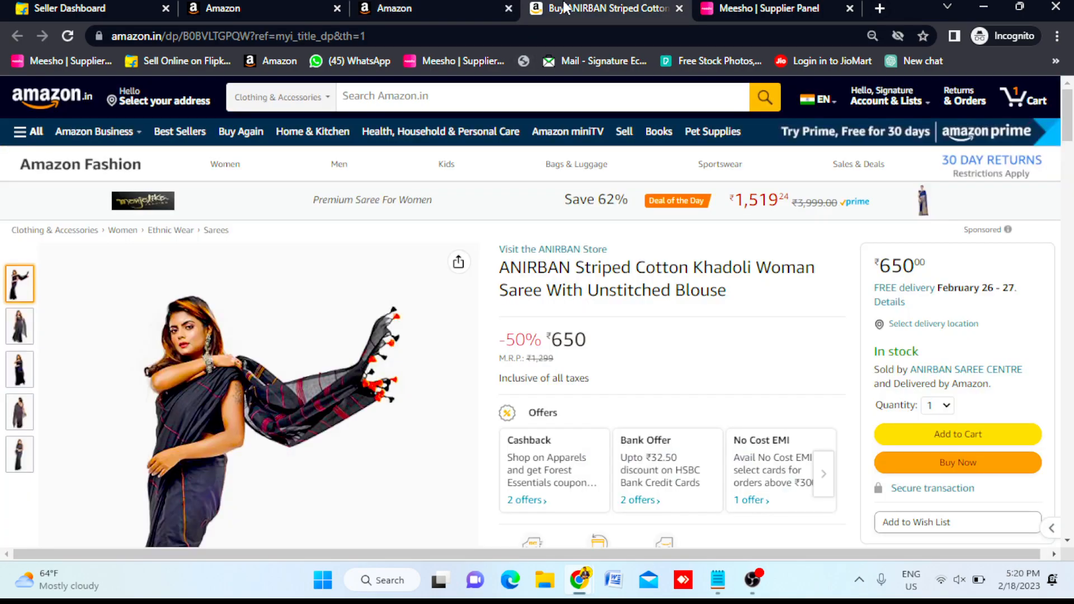
scroll(342, 403, down, 3)
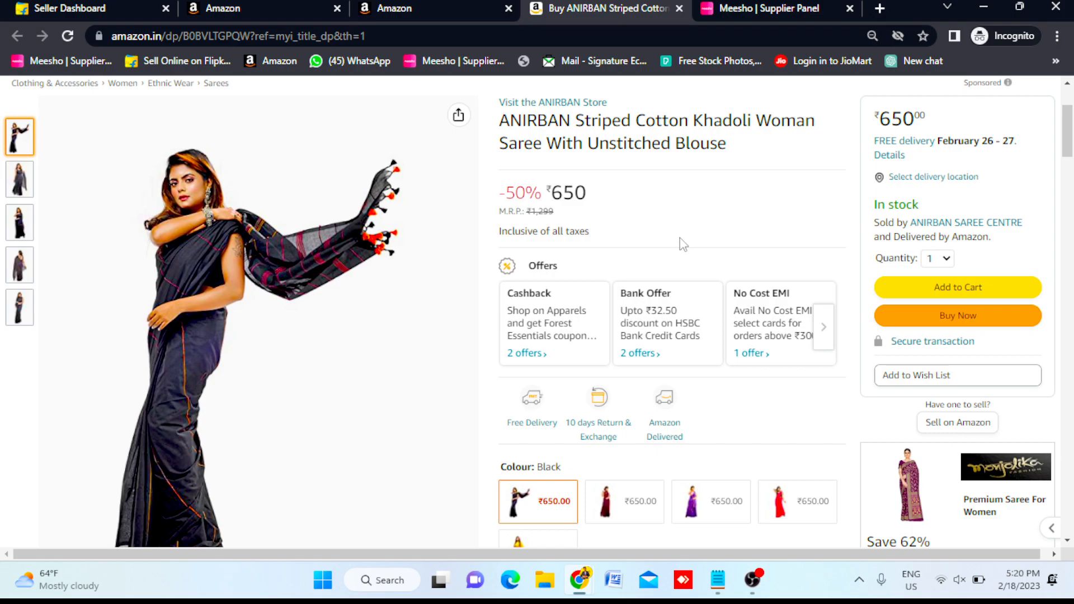
scroll(680, 241, up, 2)
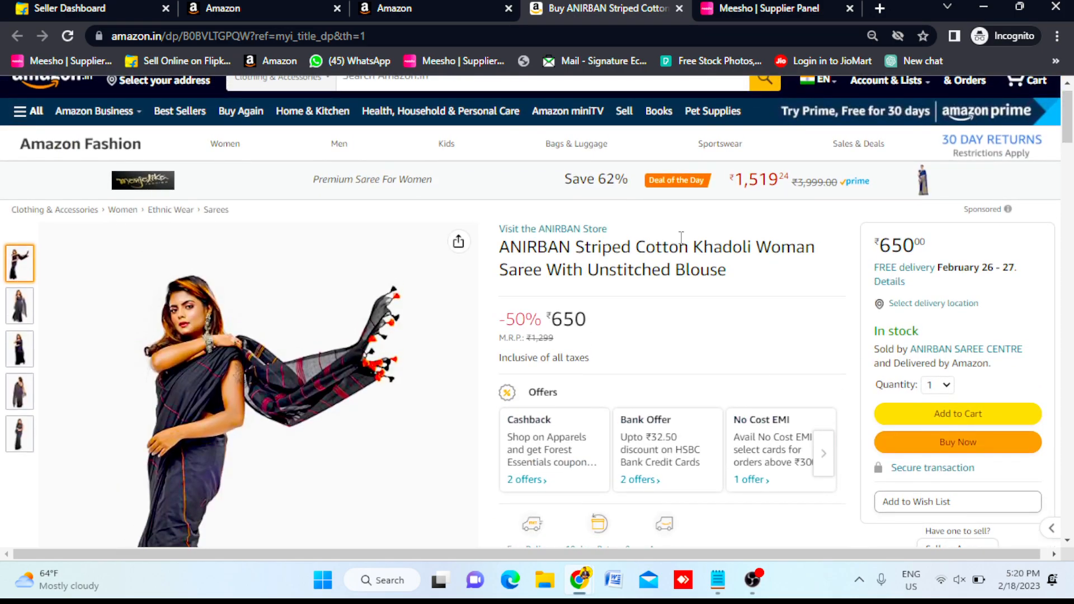
scroll(636, 364, down, 6)
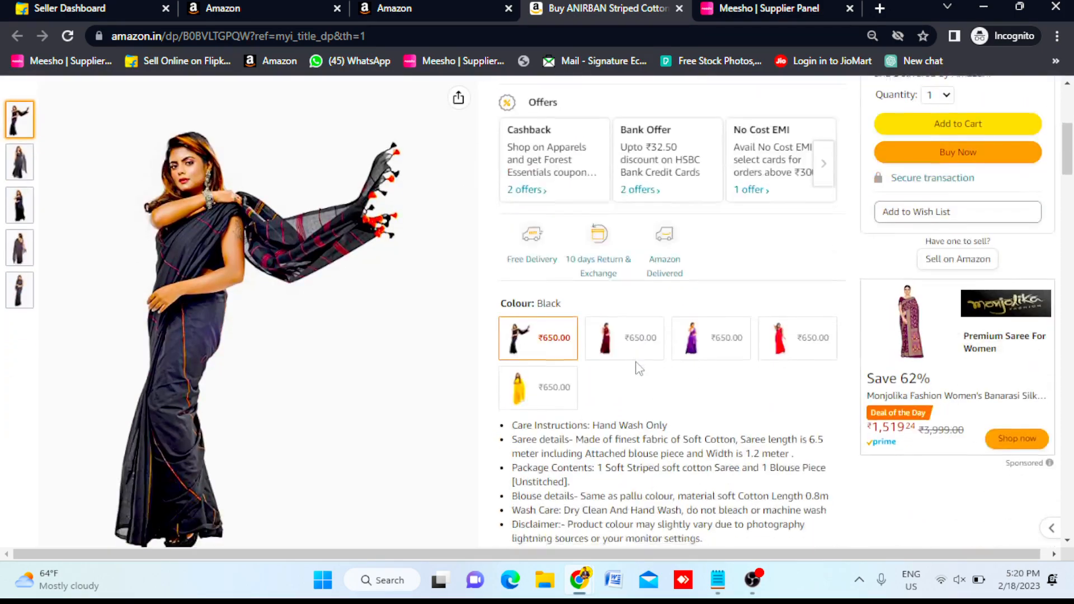
scroll(636, 364, down, 3)
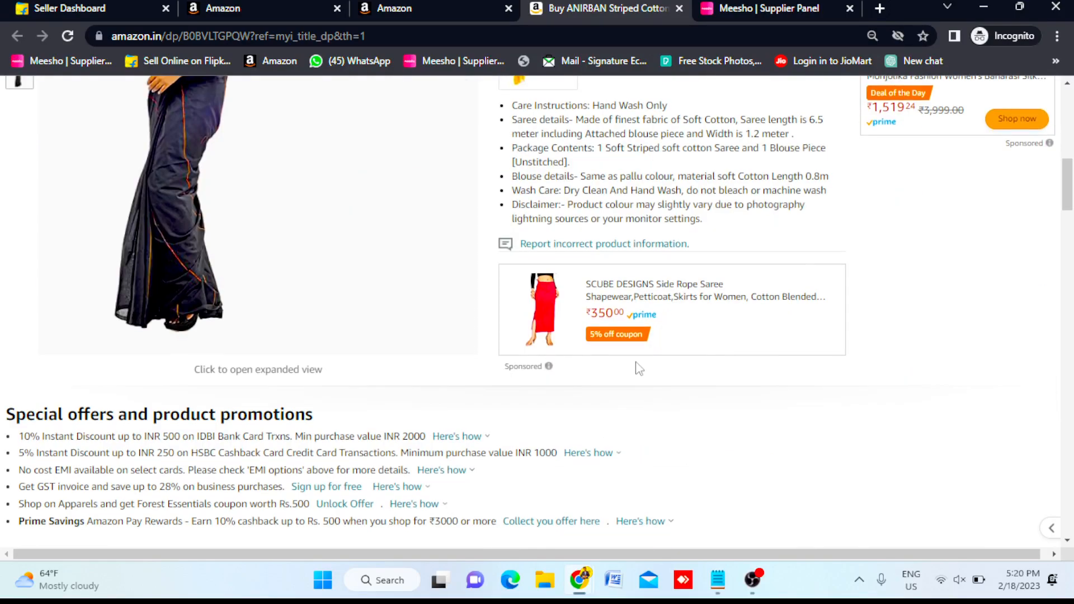
scroll(638, 367, up, 4)
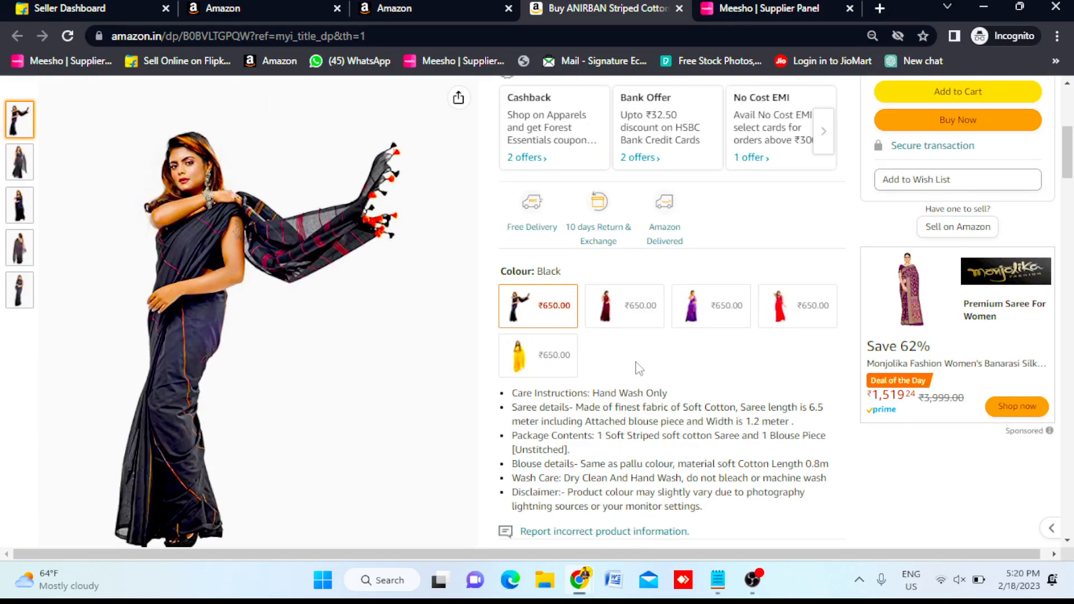
scroll(639, 368, down, 3)
scroll(637, 363, up, 4)
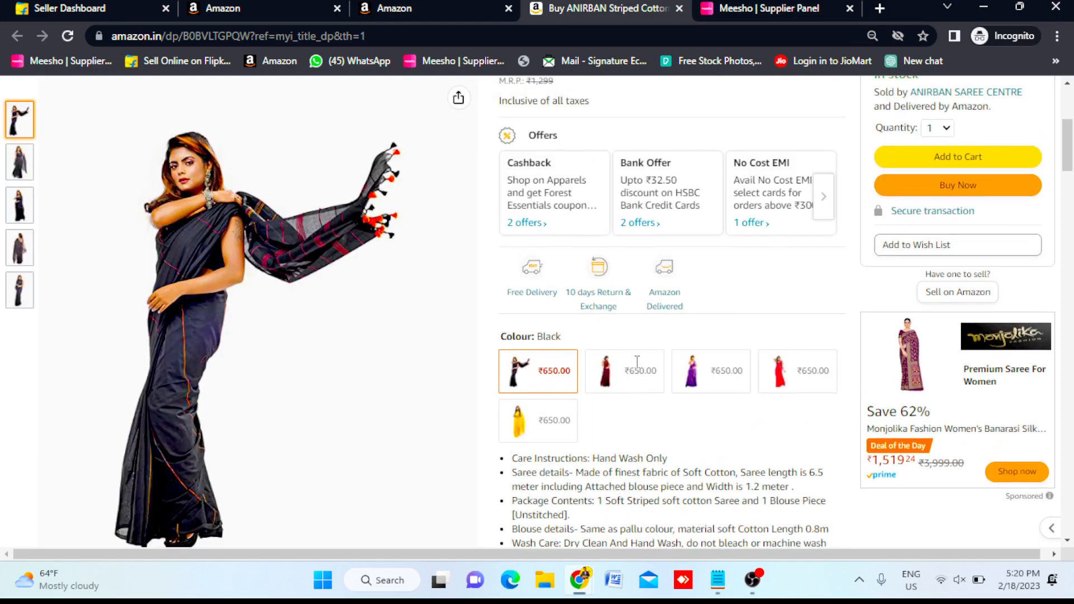
scroll(637, 363, up, 5)
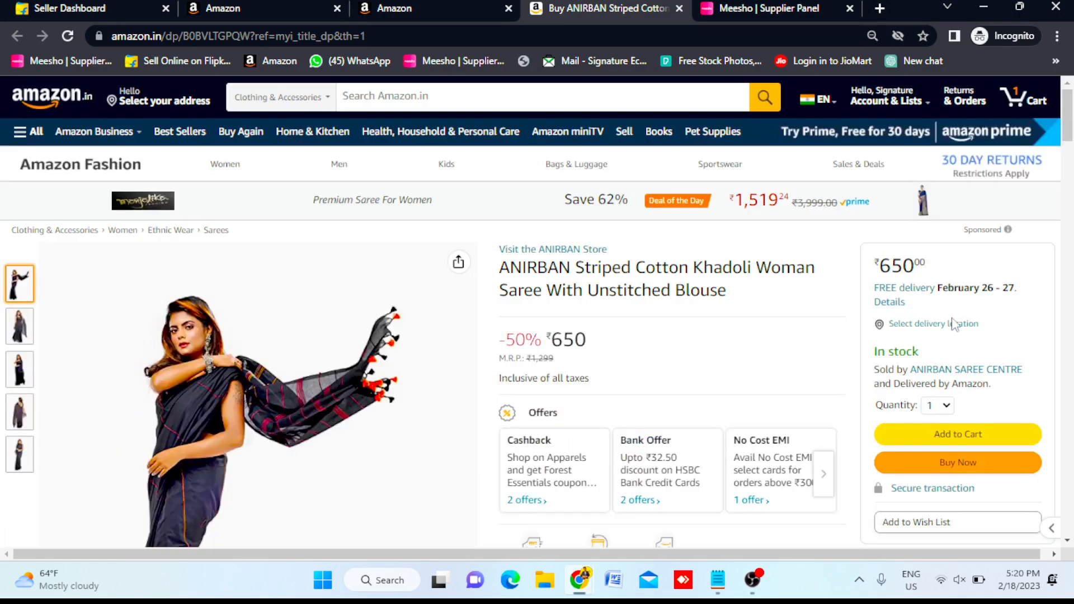
scroll(701, 436, down, 6)
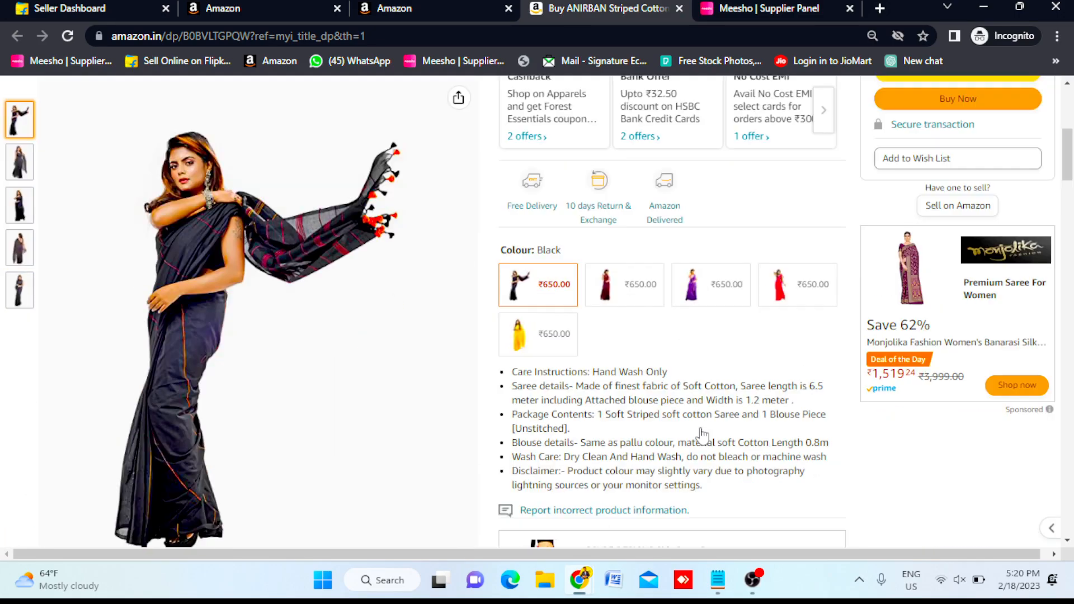
- Find the Product details section of the saree listing and highlight the ASIN value
scroll(703, 435, down, 10)
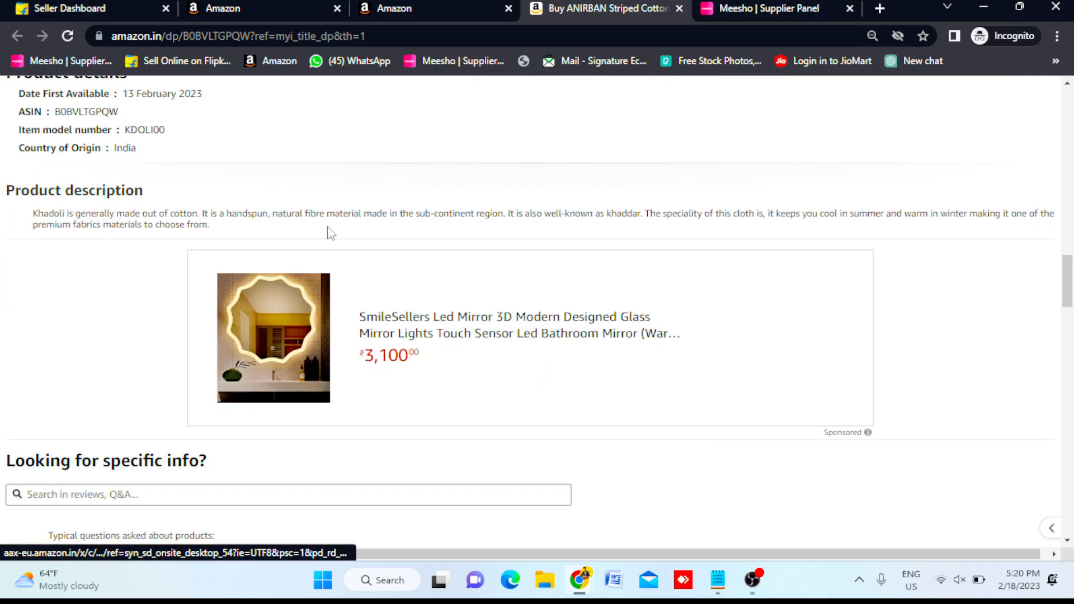
scroll(358, 164, up, 2)
scroll(359, 165, up, 1)
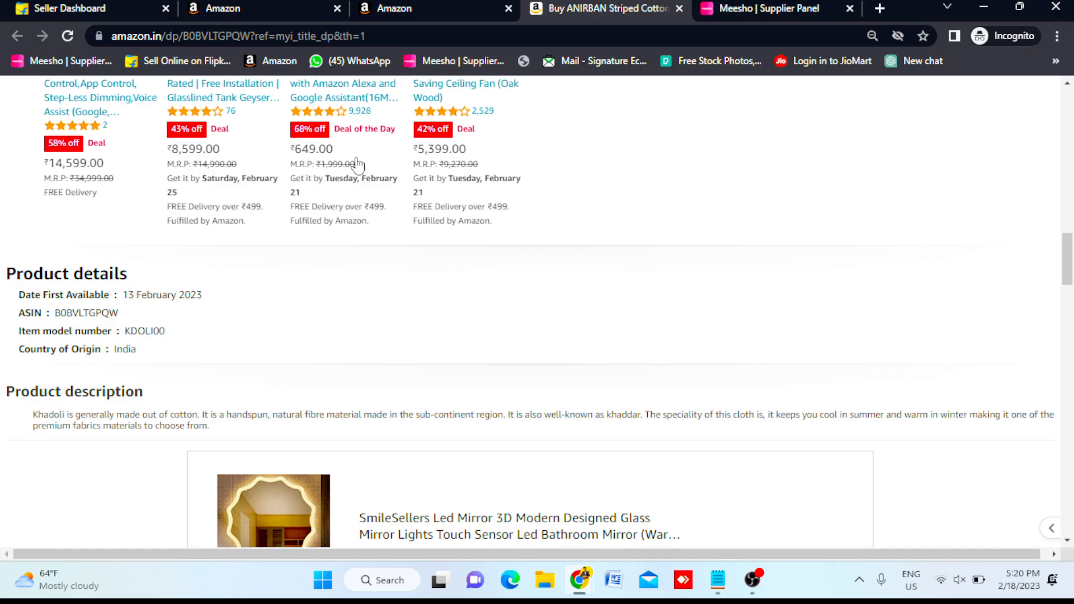
double_click(87, 313)
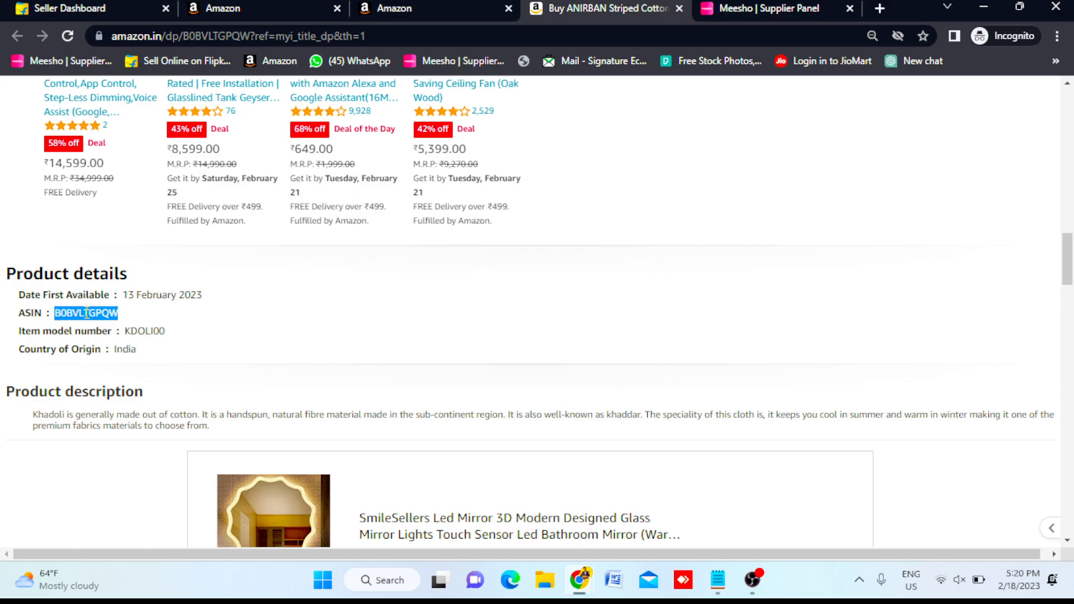
- Return to the Seller Central catalog search, activate its product search field and highlight the "Find your products in Amazon's catalog" heading
click(431, 8)
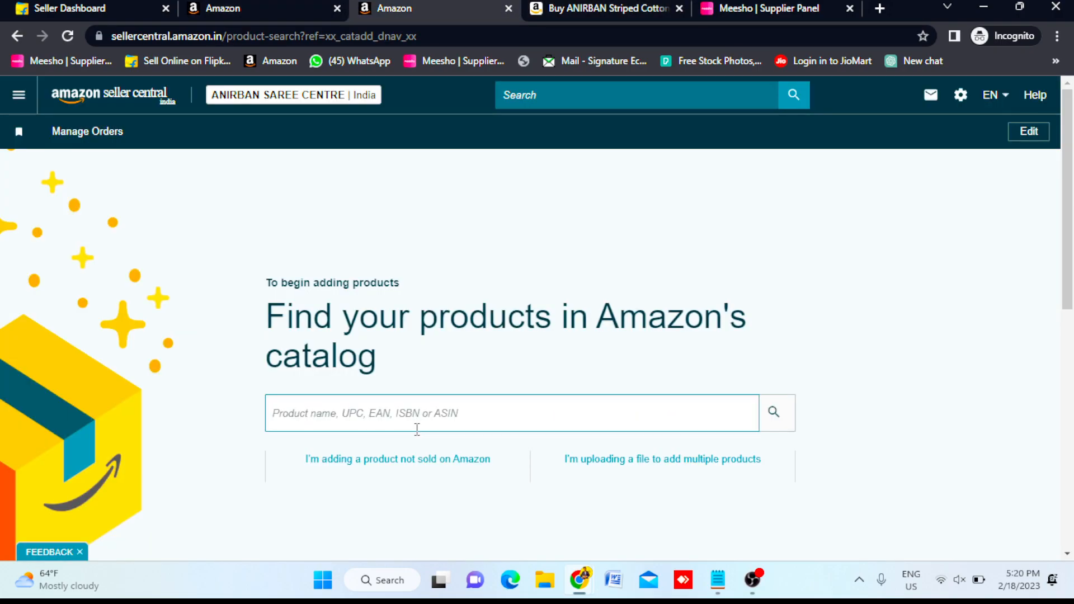
click(381, 418)
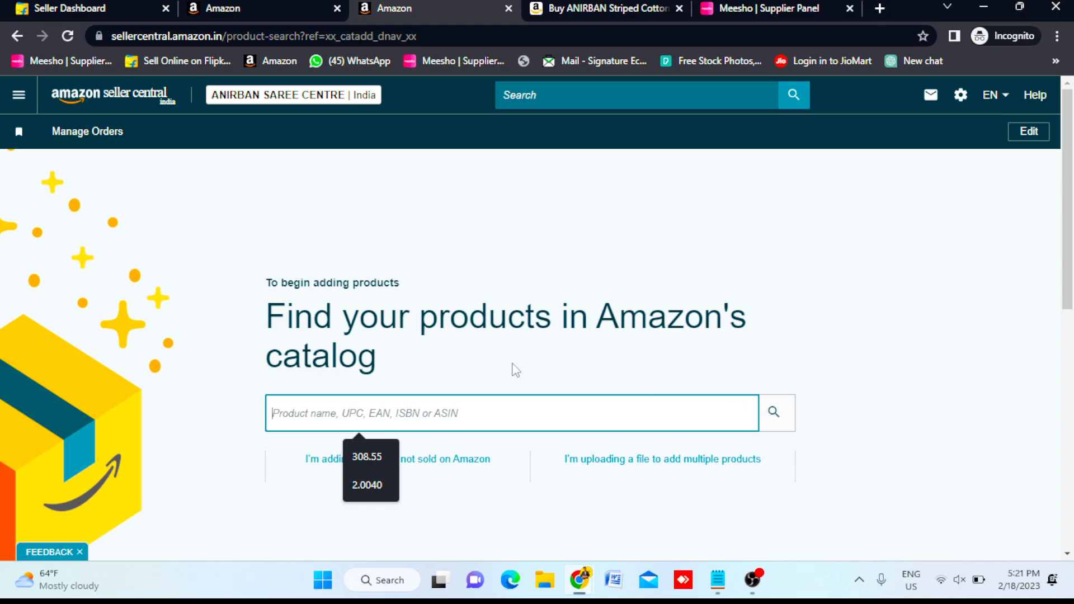
drag(275, 312, 403, 374)
- Go back to the saree's Amazon product page and review its images, offers and colour options again
click(613, 5)
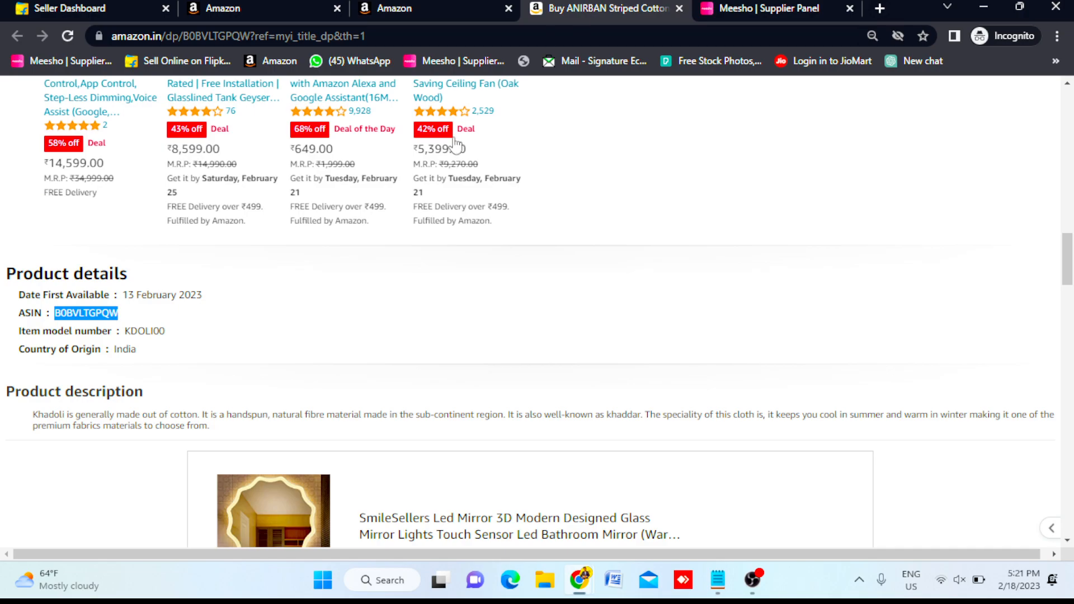
scroll(417, 270, up, 15)
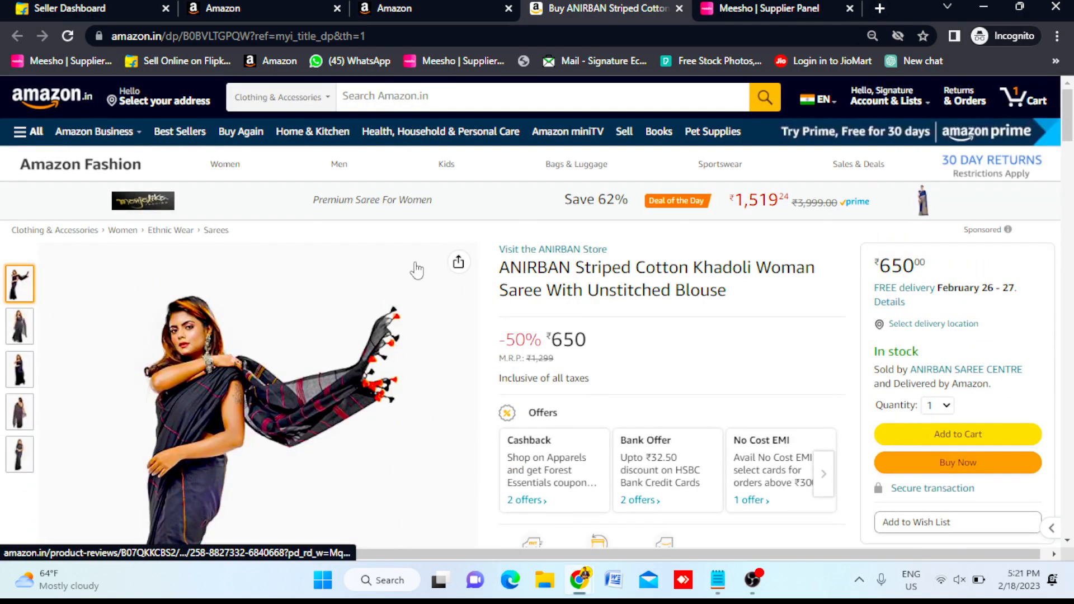
scroll(416, 270, down, 2)
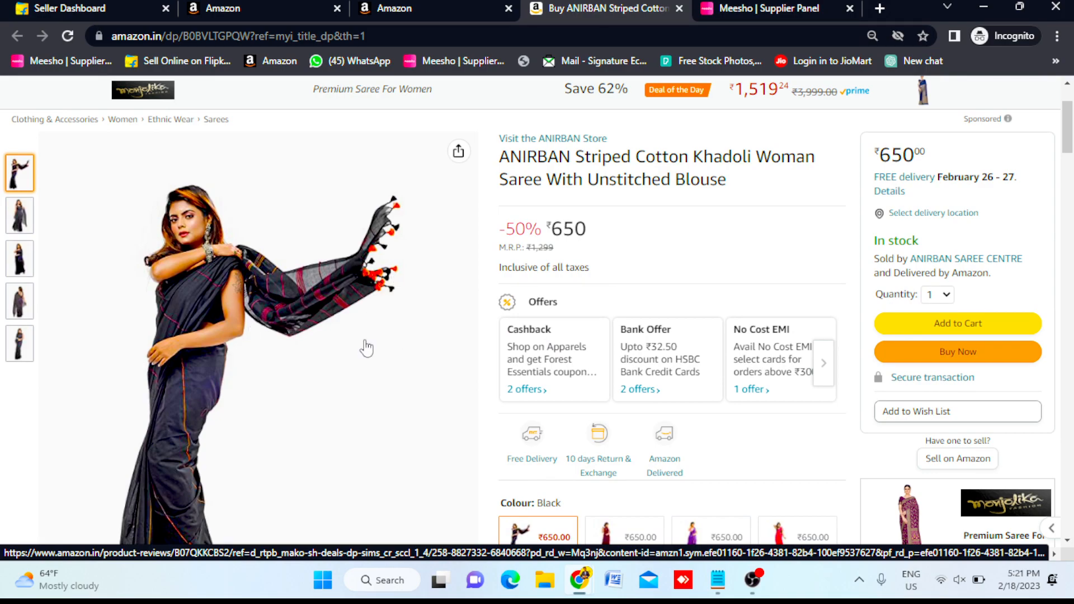
scroll(661, 251, down, 5)
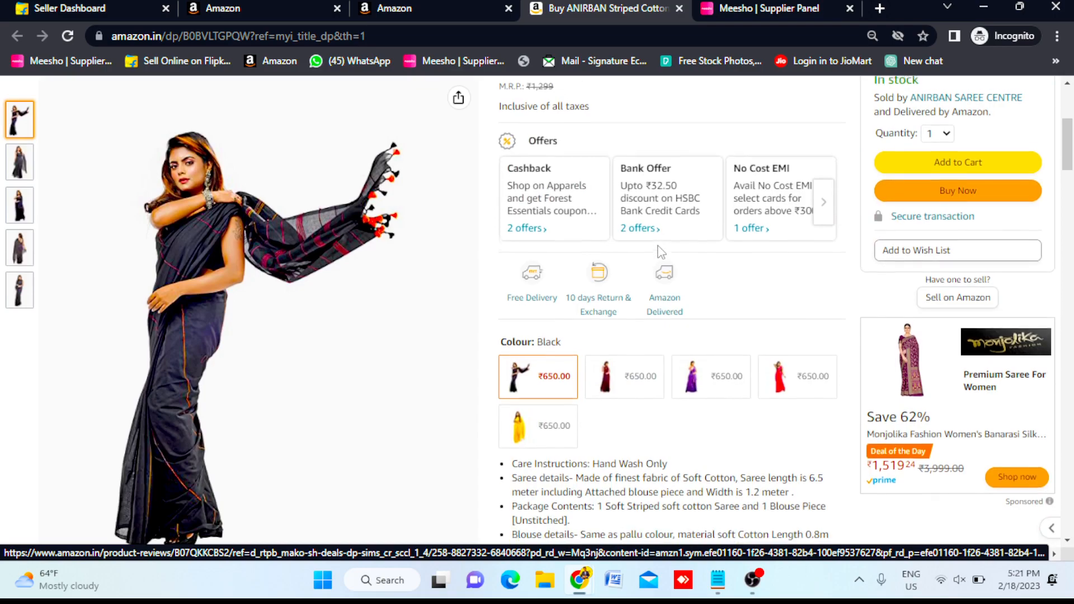
scroll(622, 340, up, 7)
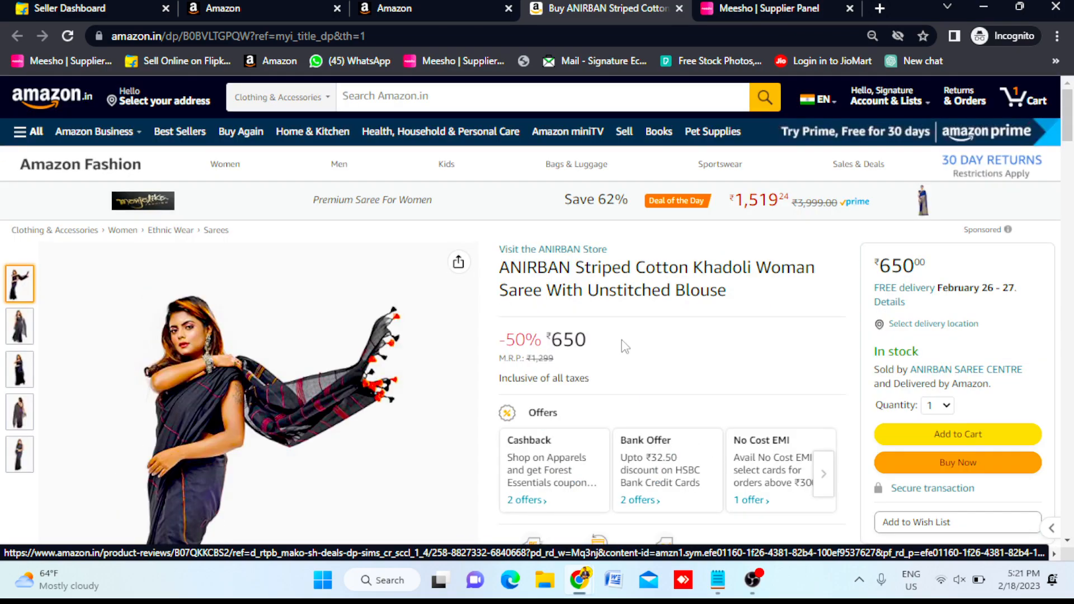
- Switch back to Seller Central and start adding a product not sold on Amazon
click(436, 8)
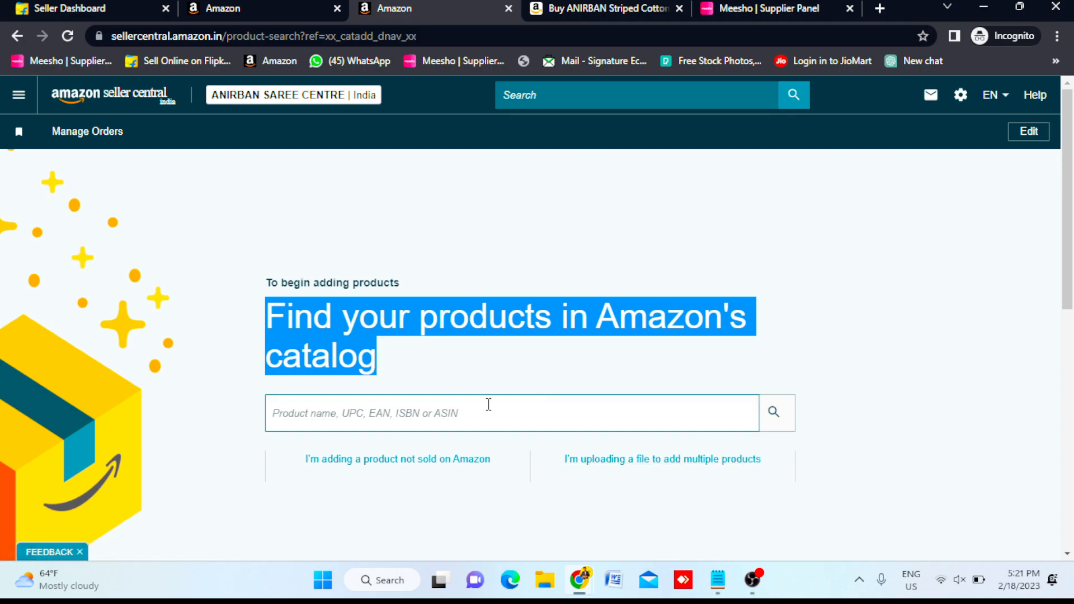
click(425, 460)
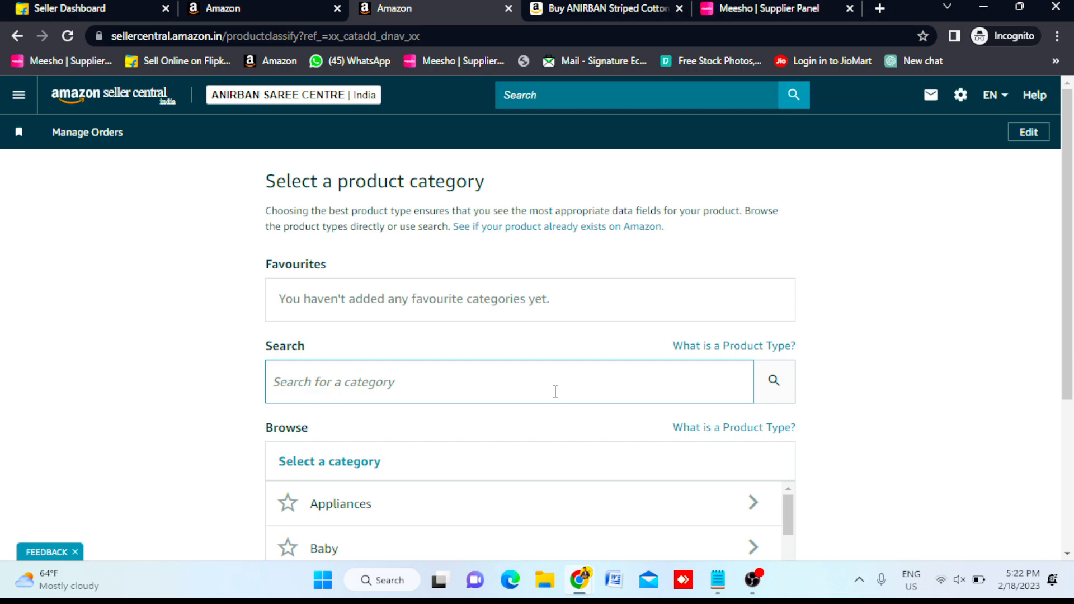
- Search the product categories for "saree", look at the matching categories and clear the search
click(427, 381)
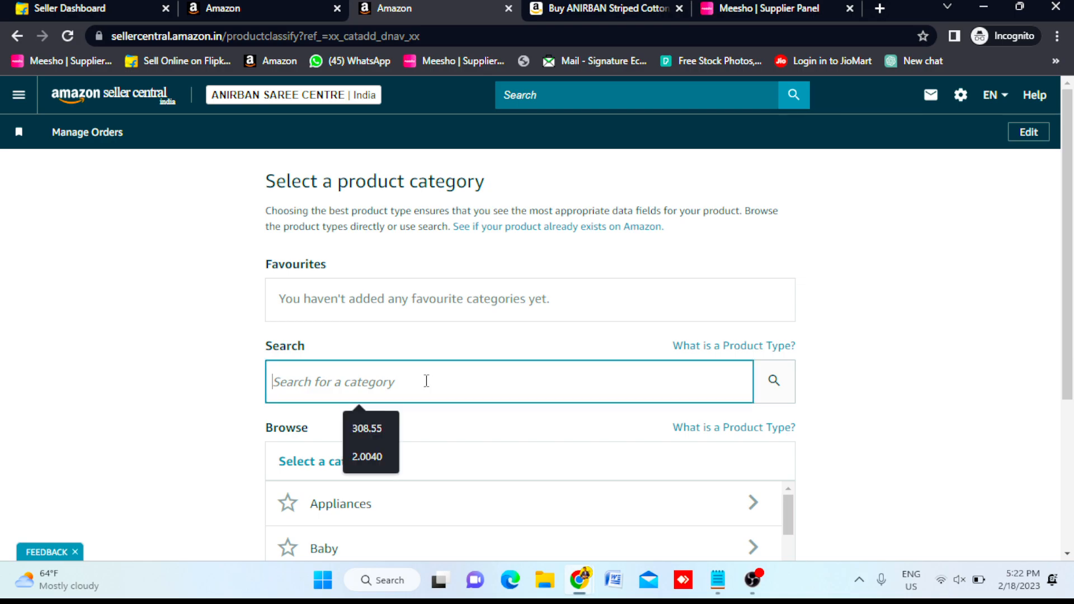
text(saree)
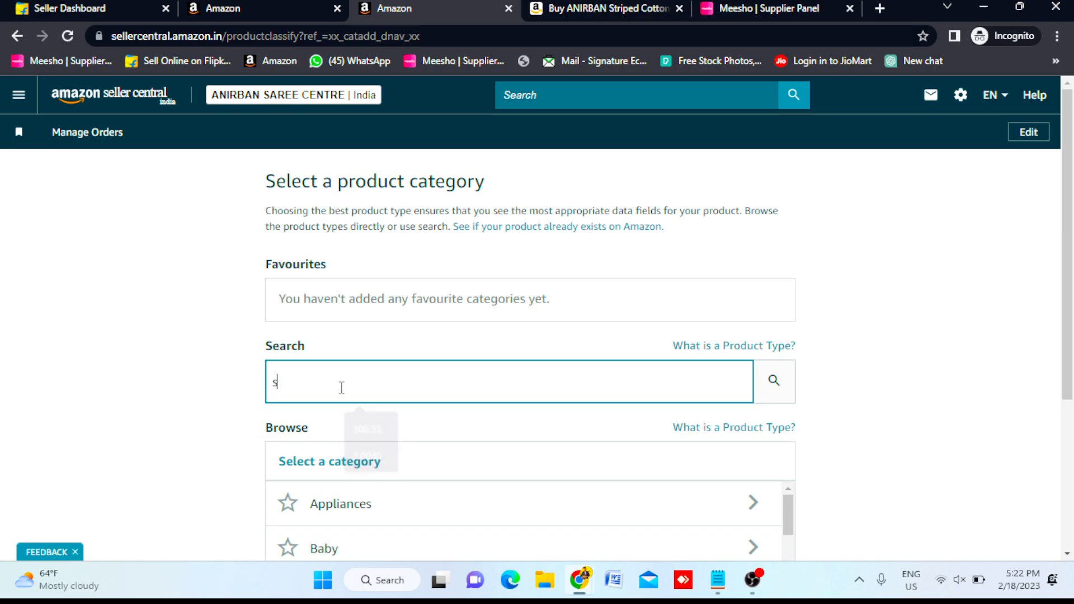
click(775, 379)
scroll(722, 426, down, 2)
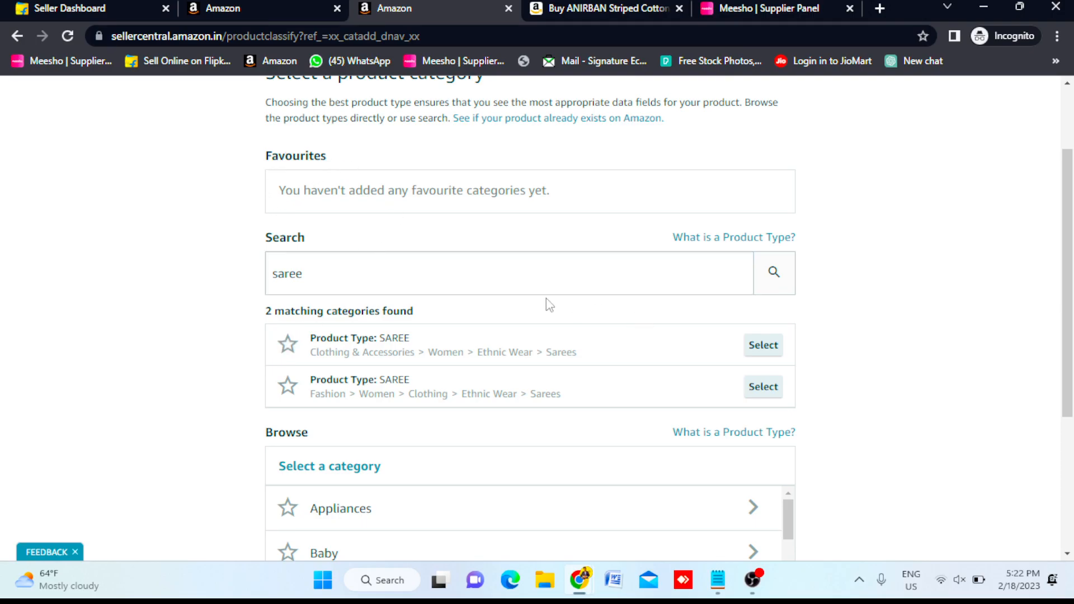
double_click(284, 275)
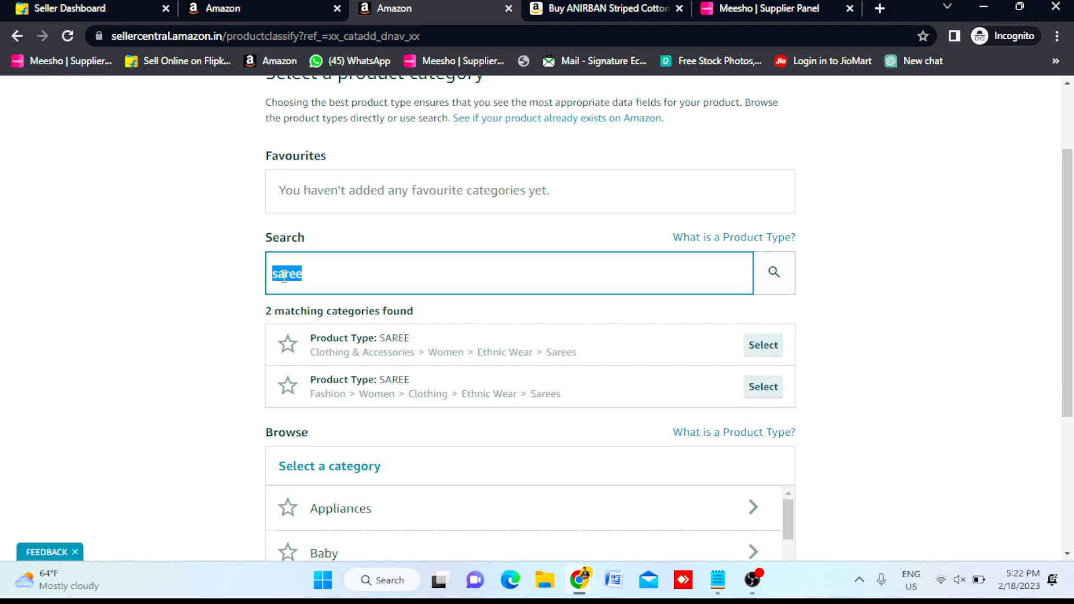
key(BackSpace)
click(196, 403)
- Browse the category list to Clothing & Accessories > Women > Ethnic Wear
scroll(390, 414, down, 3)
scroll(390, 414, up, 3)
scroll(390, 414, down, 4)
scroll(390, 414, down, 3)
scroll(390, 414, up, 3)
scroll(389, 414, down, 1)
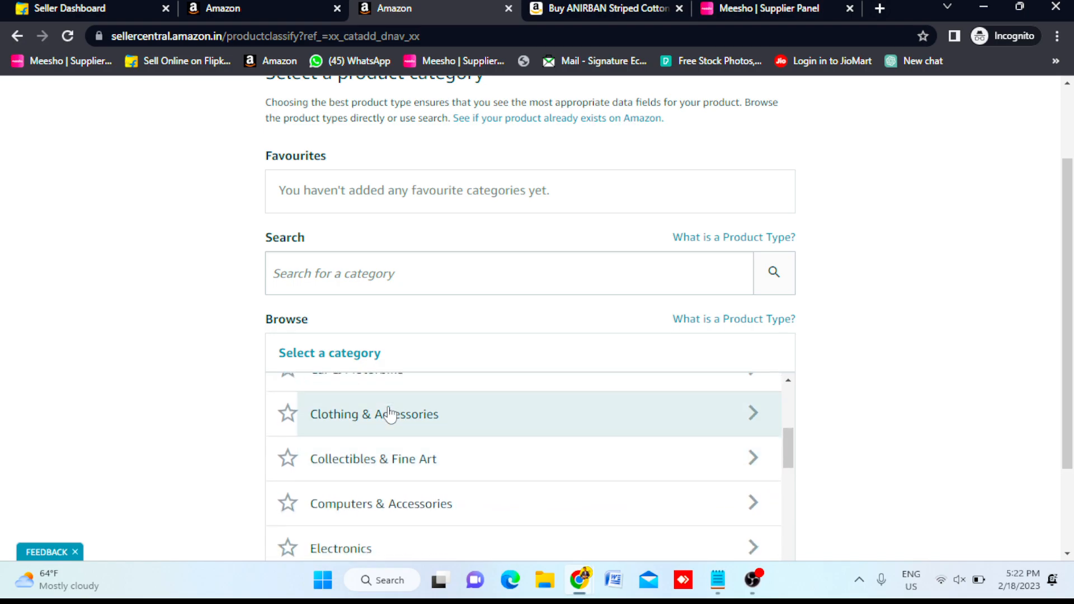
click(388, 413)
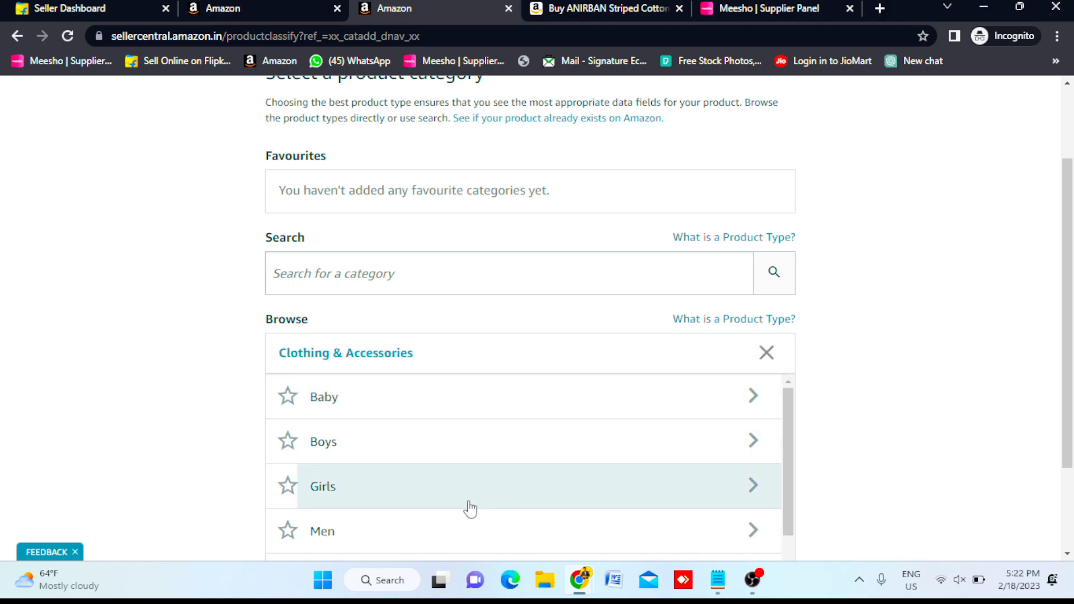
scroll(470, 509, down, 5)
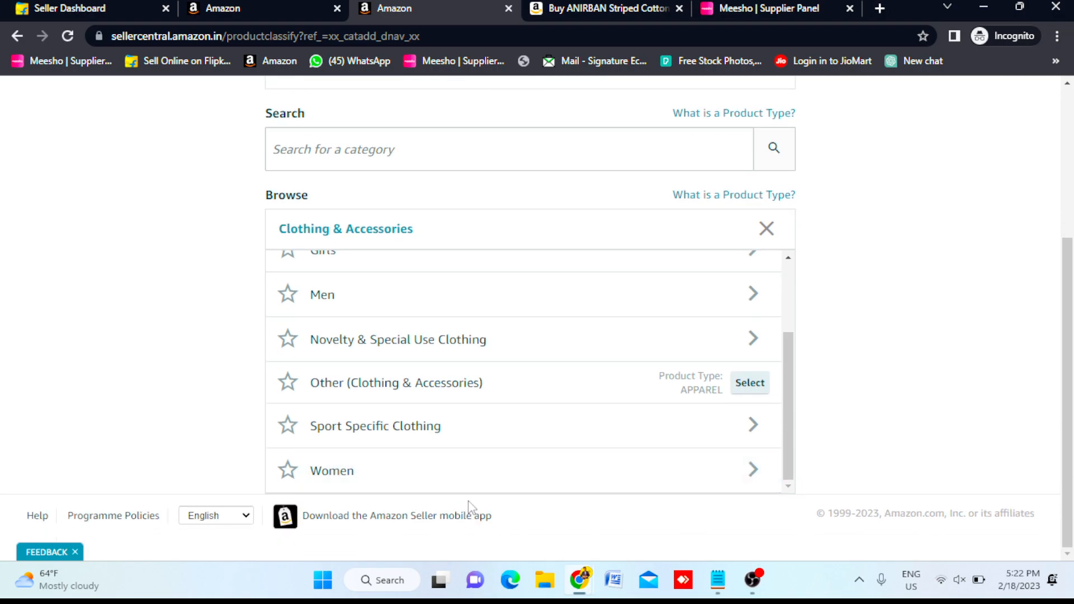
click(443, 483)
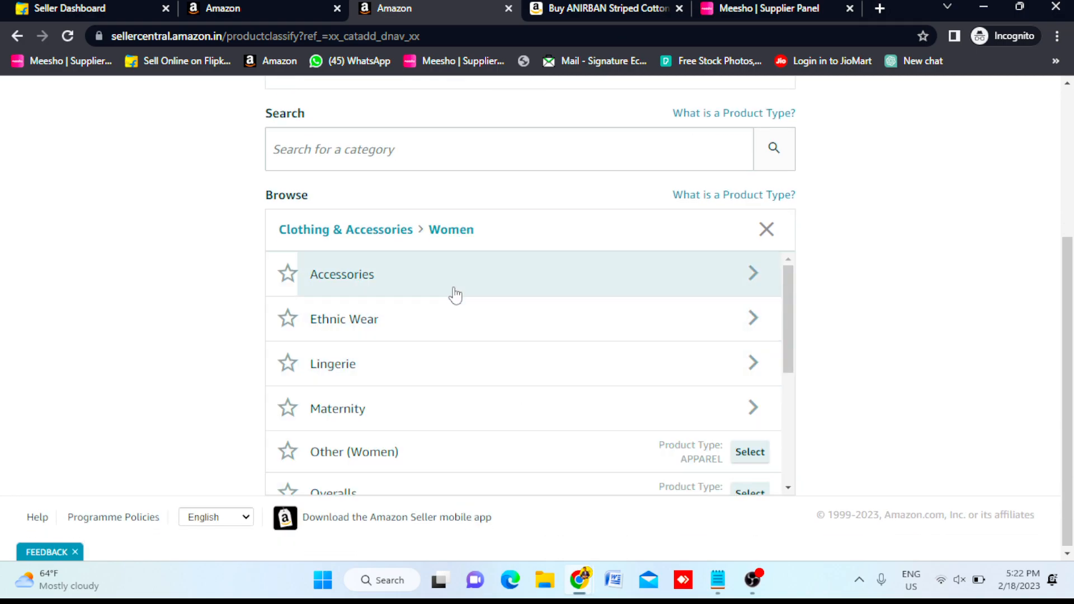
click(452, 328)
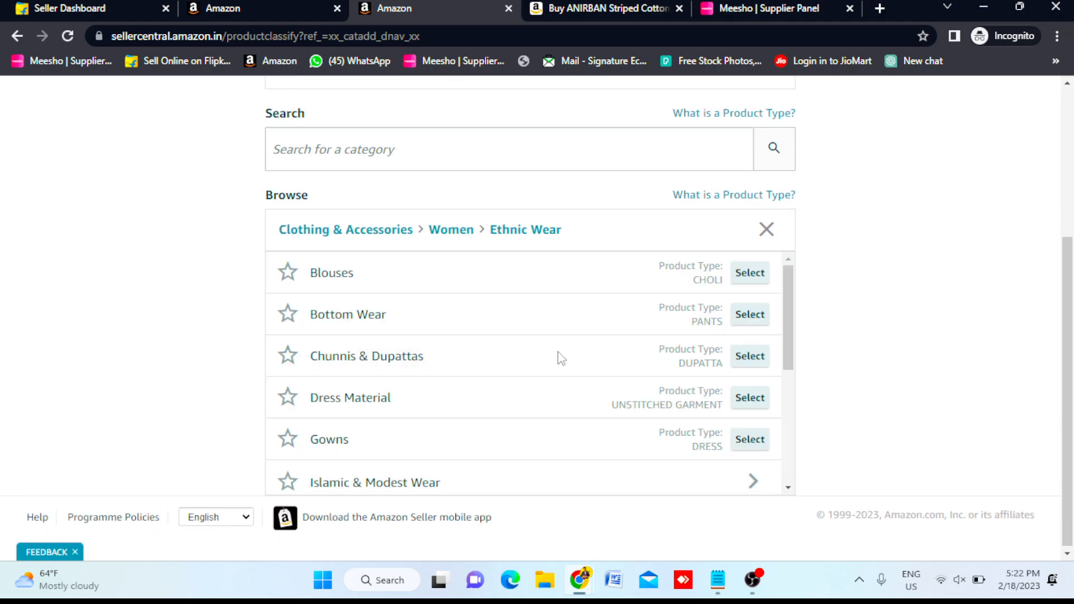
- Select Sarees as the product category within Ethnic Wear and open the Product Identity form
scroll(448, 452, down, 2)
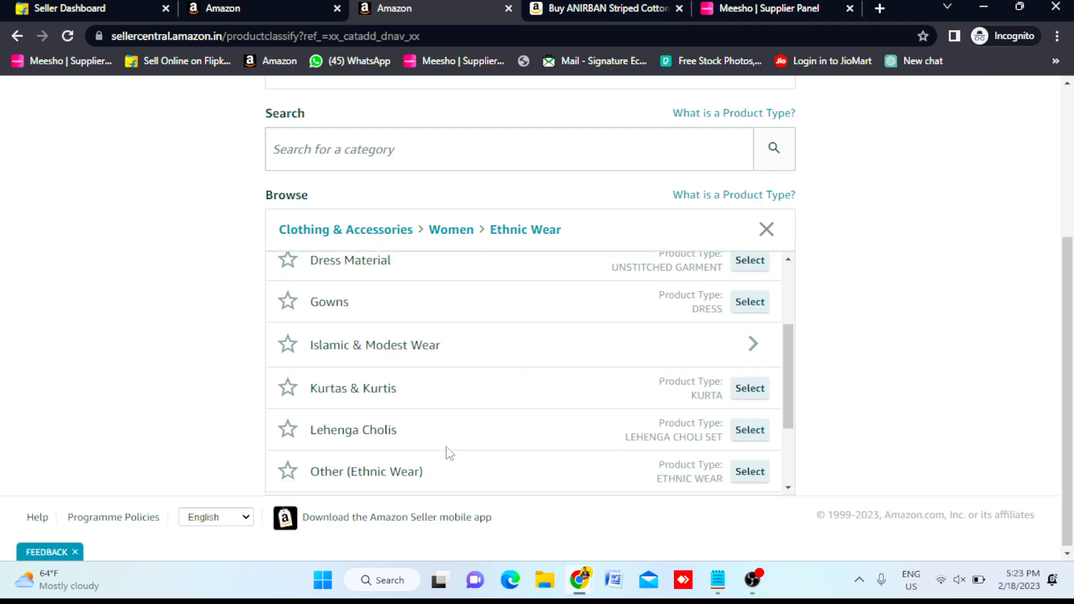
scroll(448, 452, down, 2)
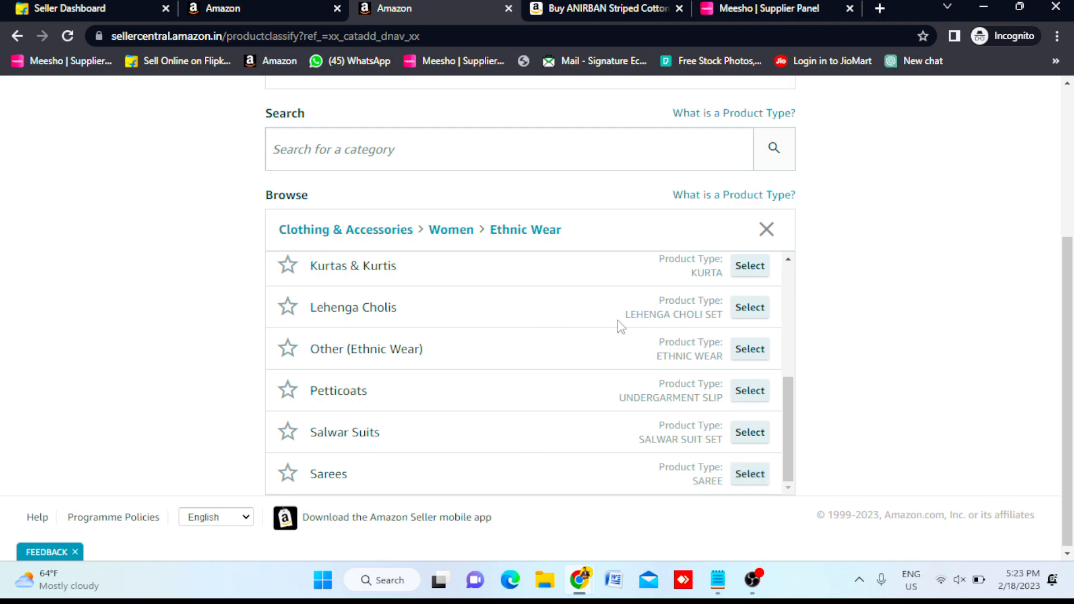
click(284, 143)
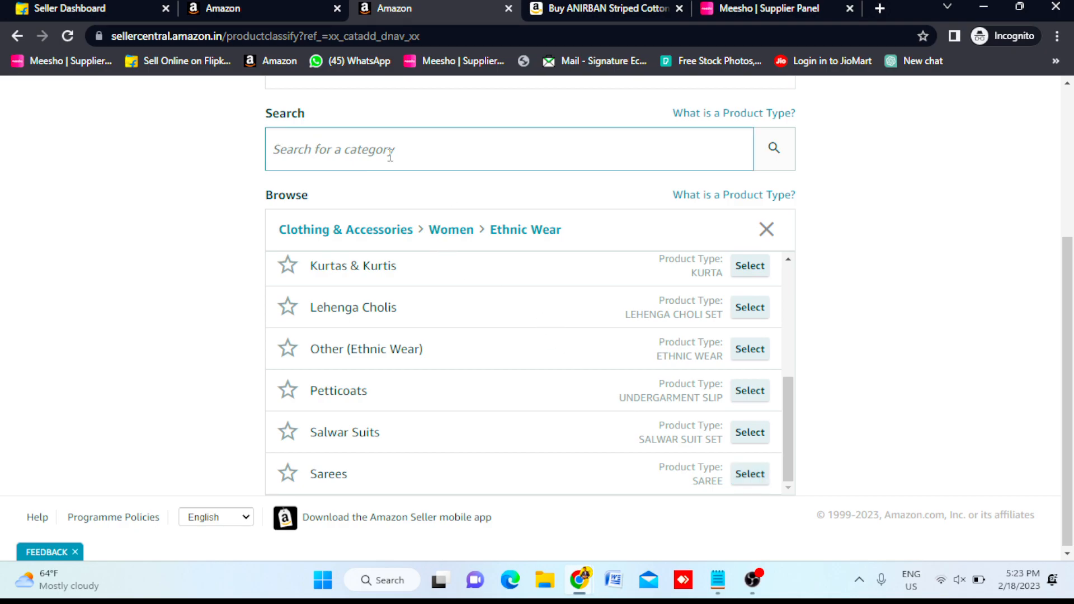
click(751, 475)
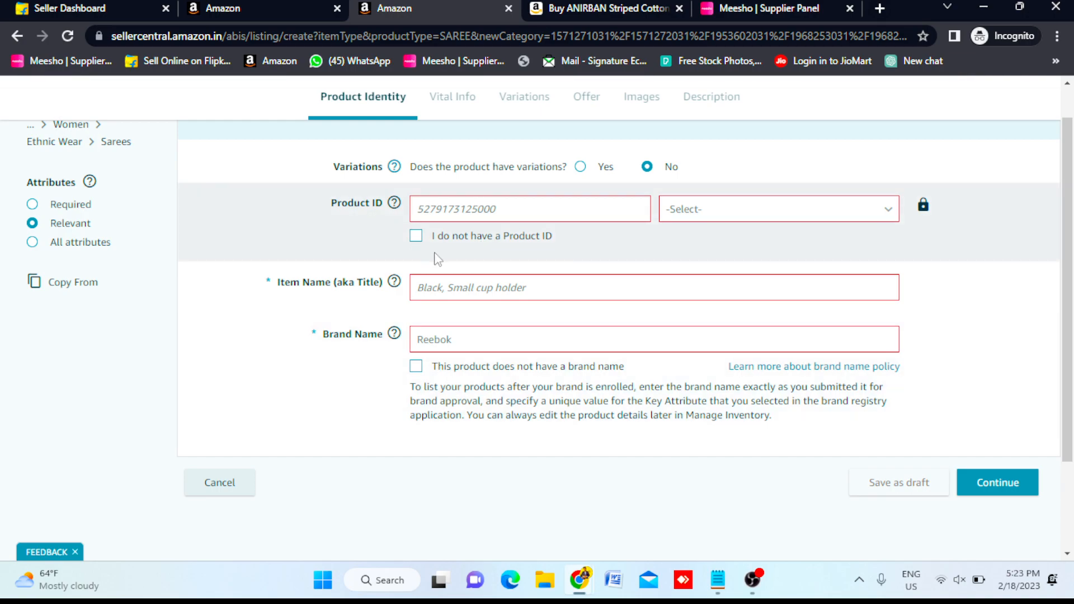
scroll(437, 259, up, 1)
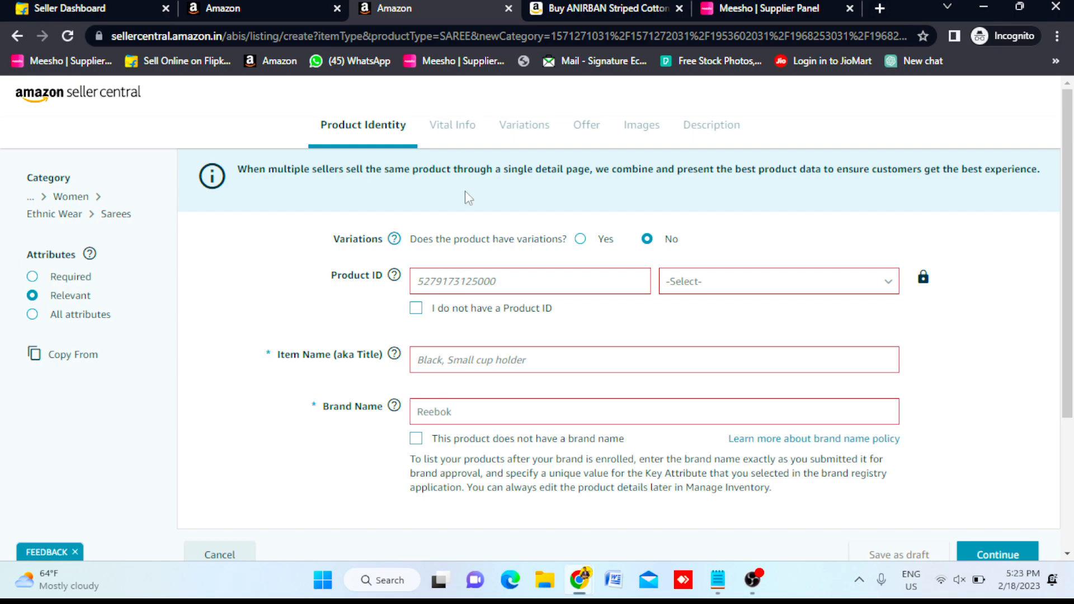
- Switch from the listing form to the Amazon.in store and search Clothing & Accessories for "saree"
click(444, 415)
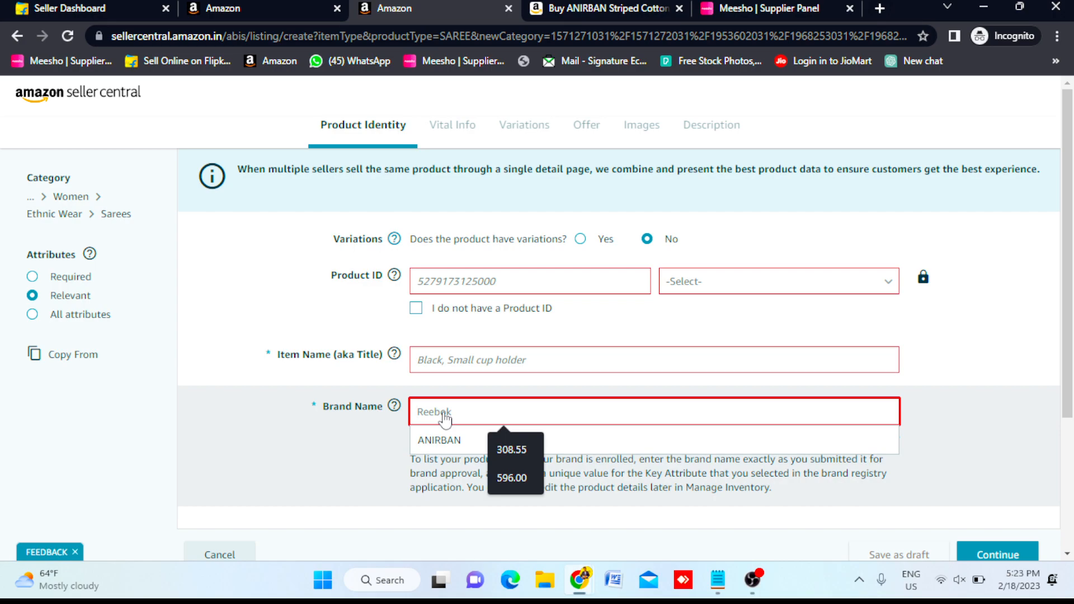
click(601, 8)
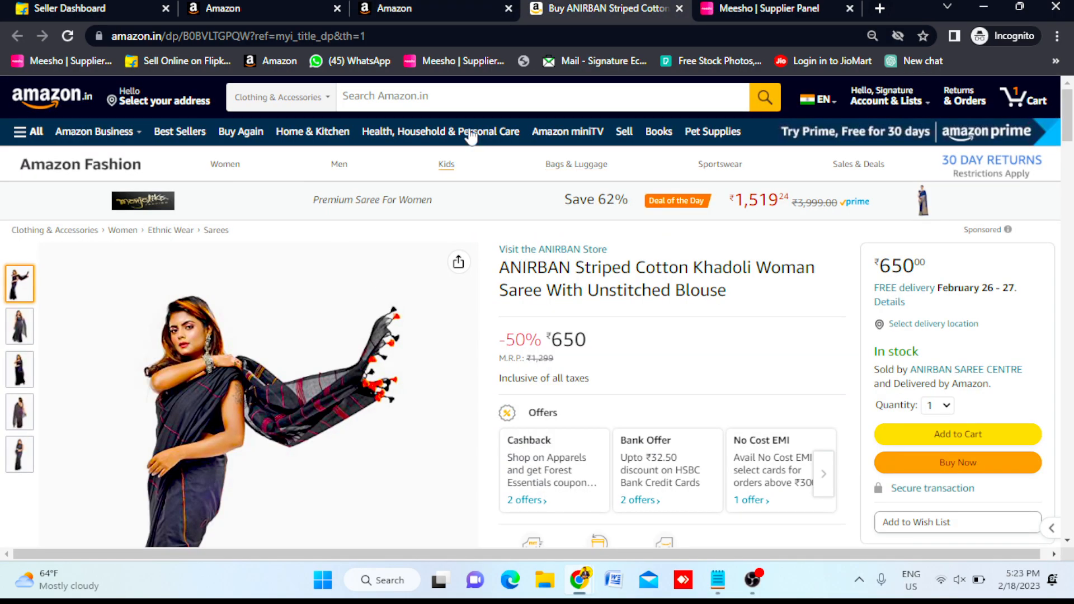
click(442, 95)
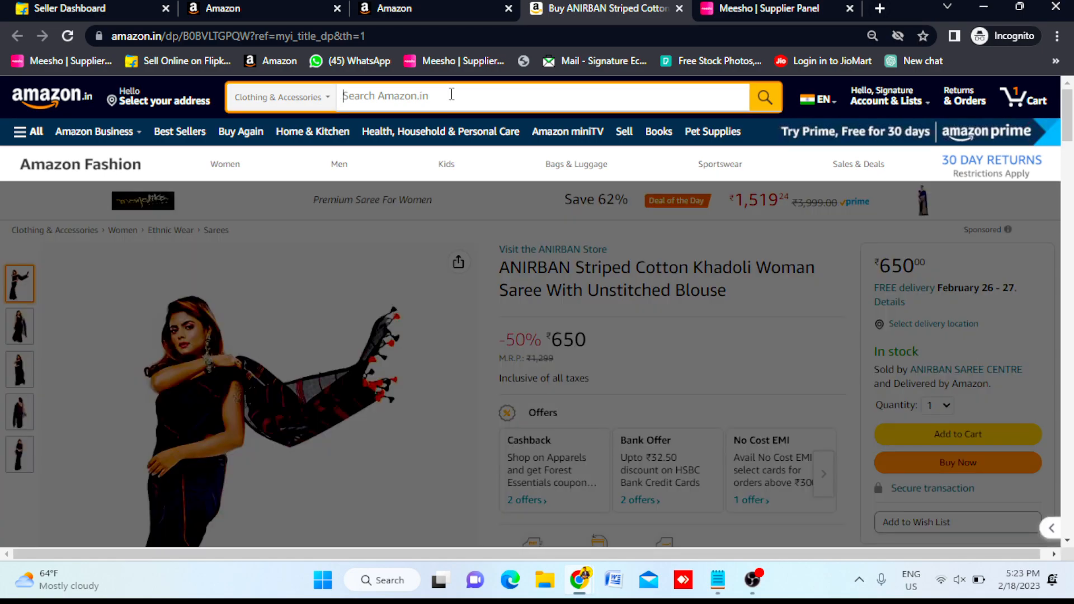
text(saree)
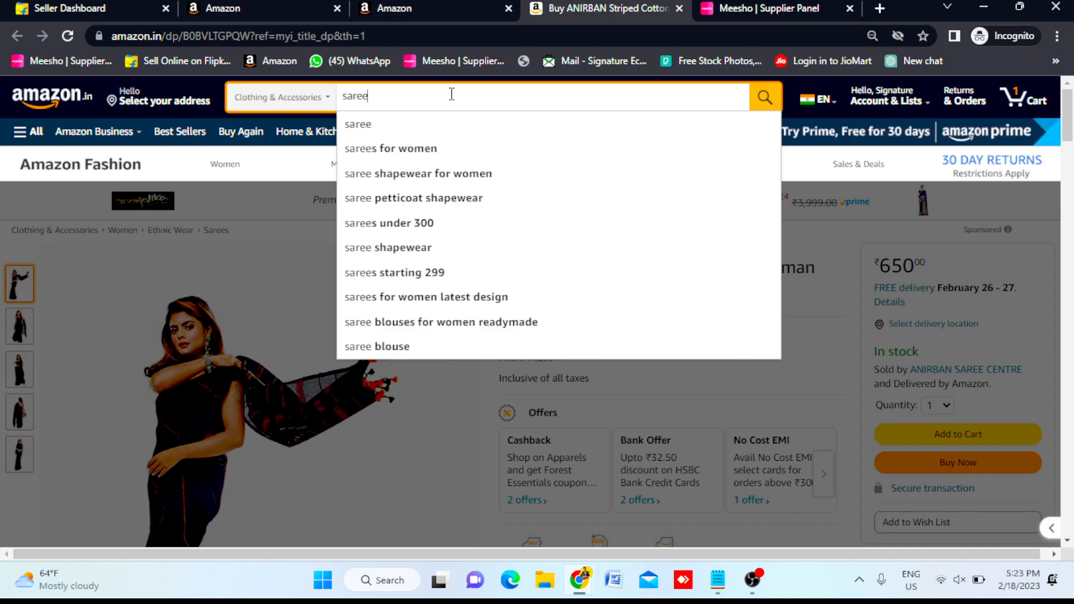
key(Return)
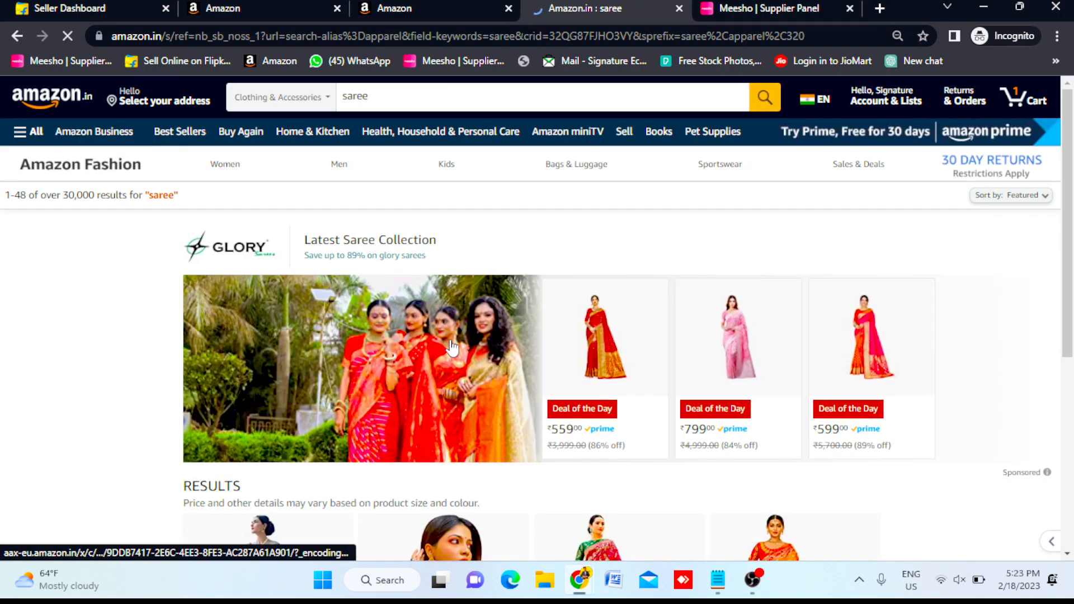
- Look through the Amazon.in saree results, examining how brand names and titles appear on the product listings
scroll(452, 347, down, 5)
scroll(452, 346, down, 1)
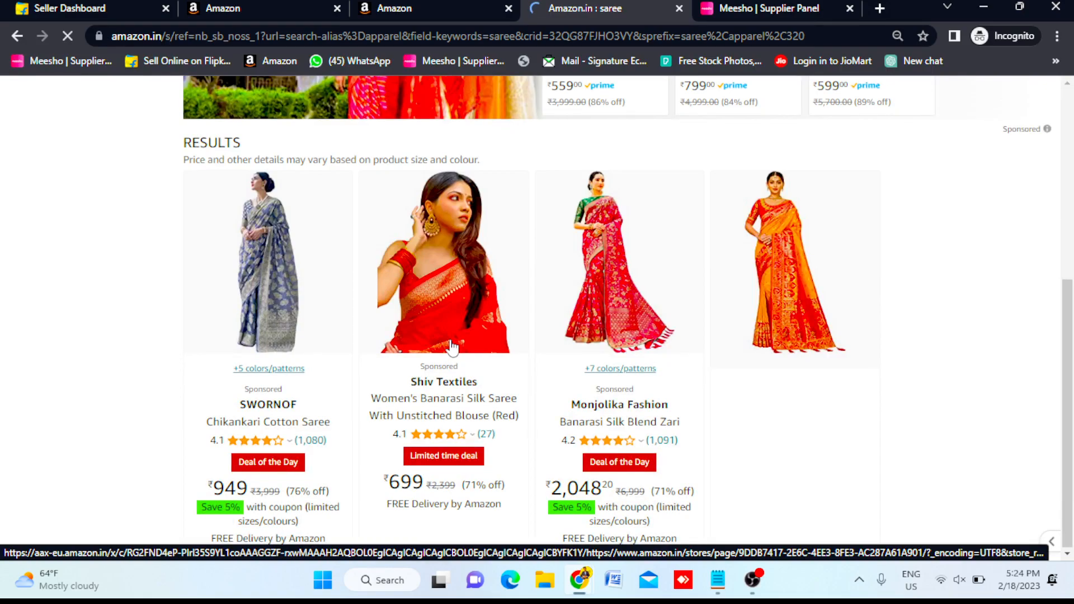
scroll(452, 346, down, 2)
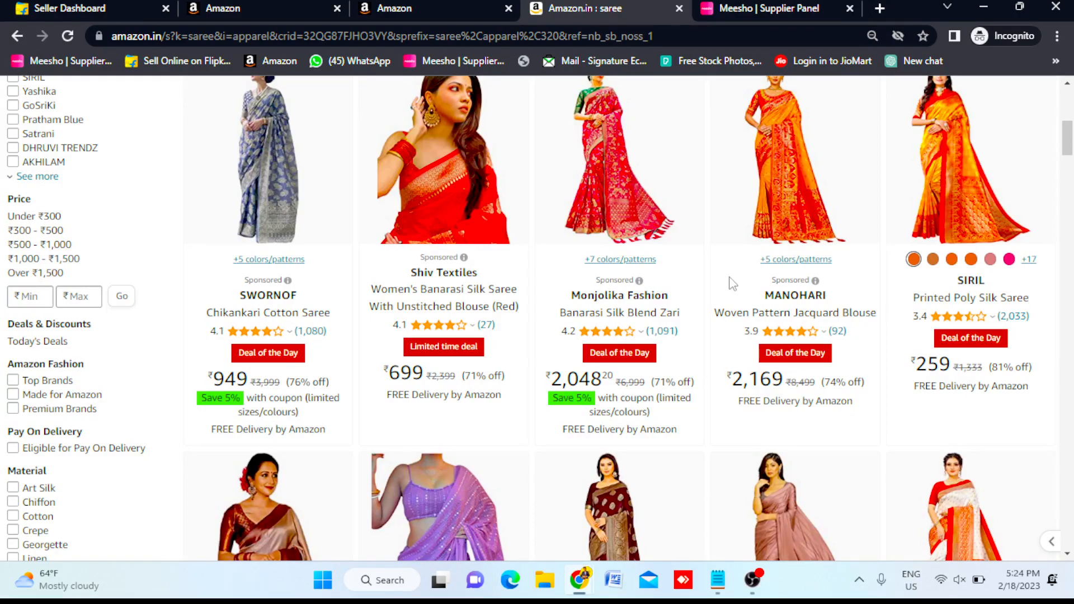
scroll(733, 284, down, 4)
scroll(733, 284, down, 2)
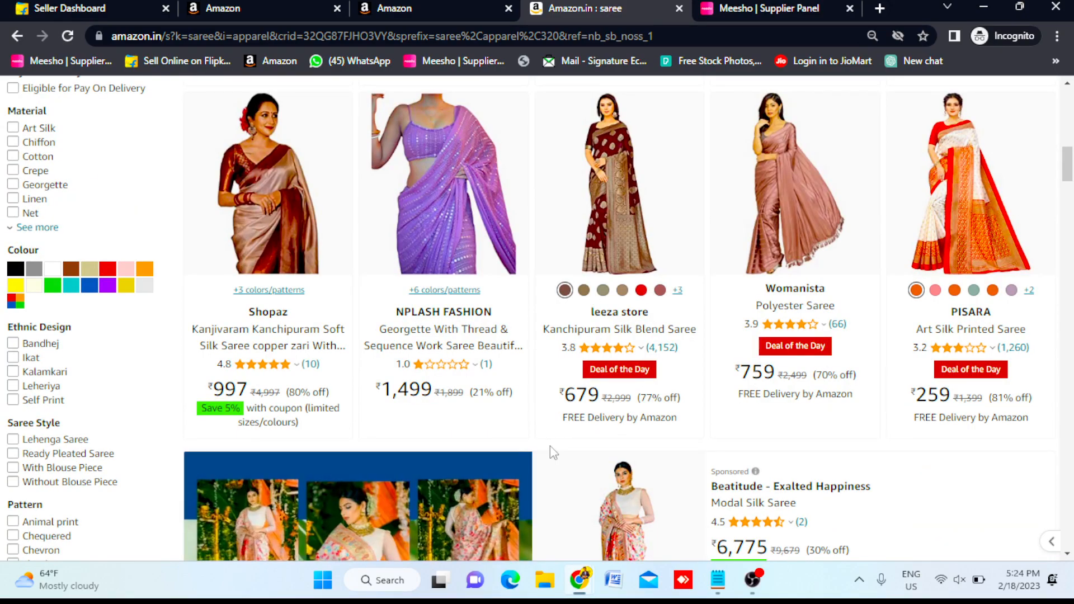
scroll(549, 445, down, 10)
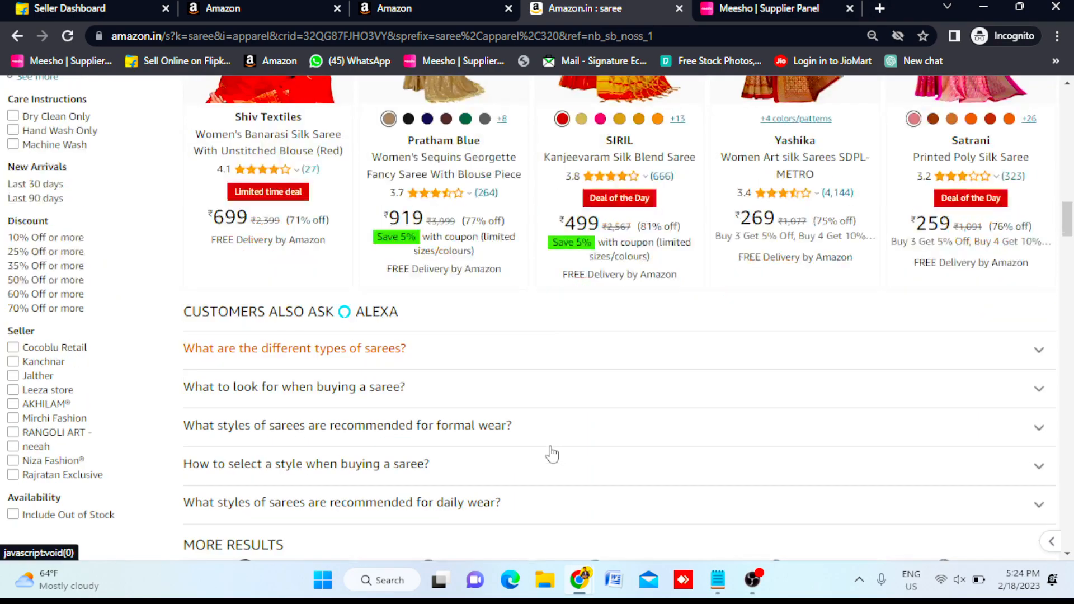
scroll(552, 454, down, 10)
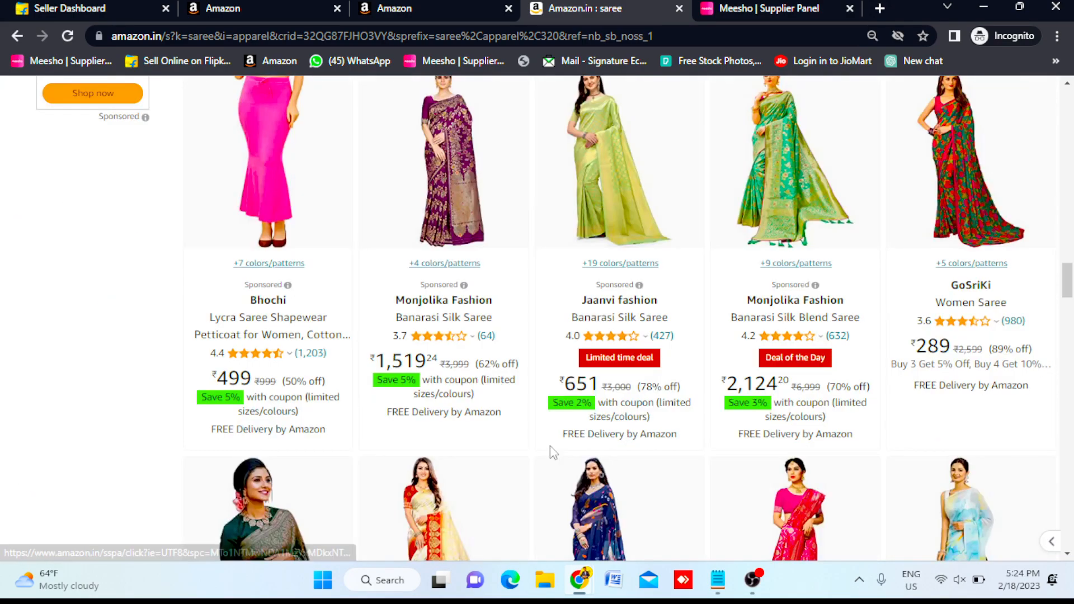
scroll(550, 445, down, 10)
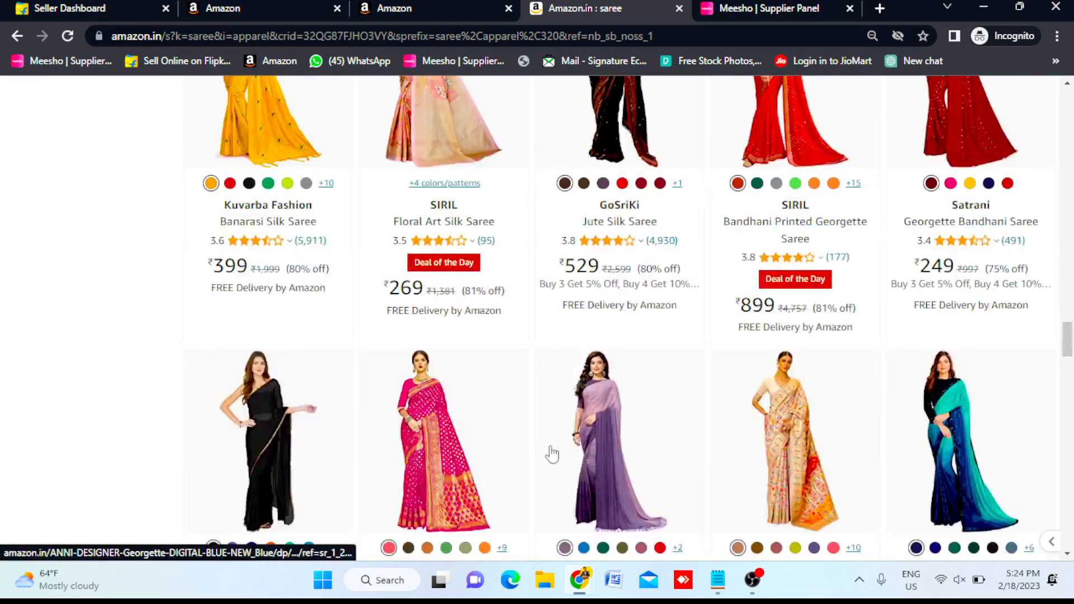
scroll(549, 445, down, 15)
scroll(549, 445, up, 10)
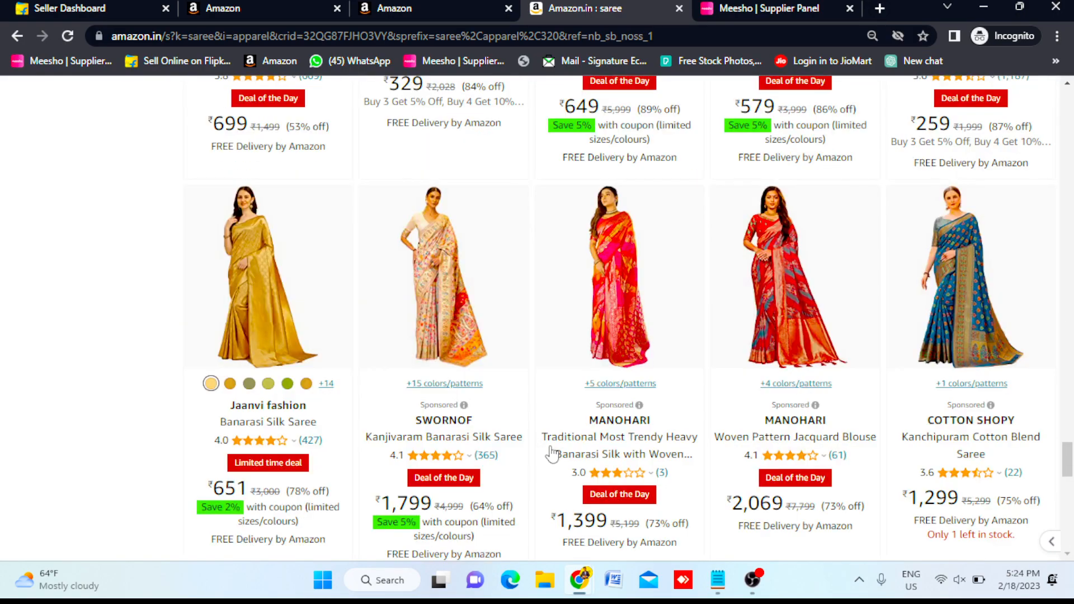
scroll(552, 454, up, 1)
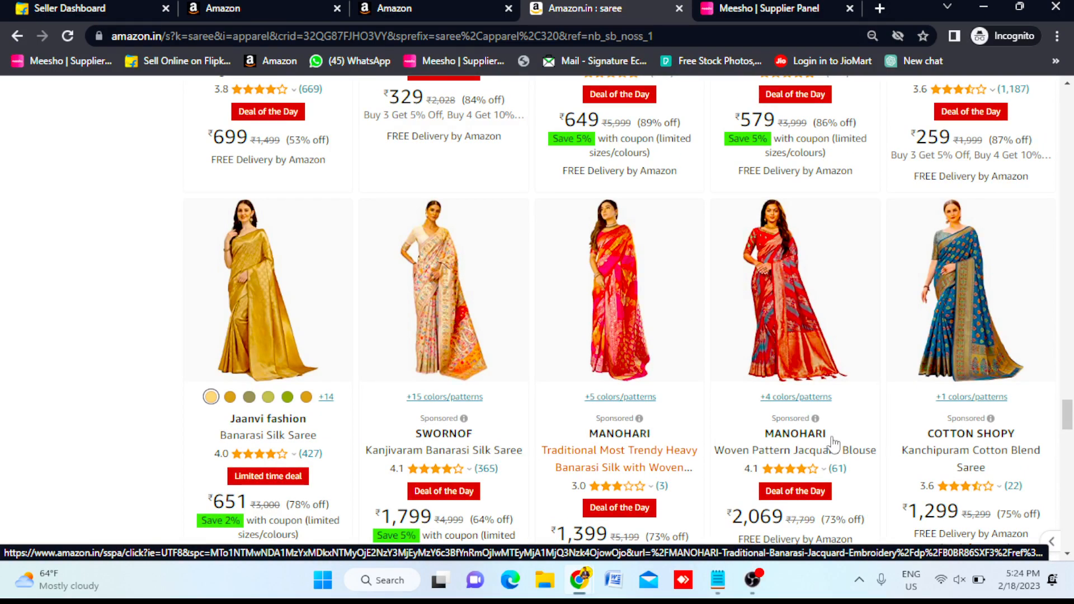
scroll(654, 201, up, 5)
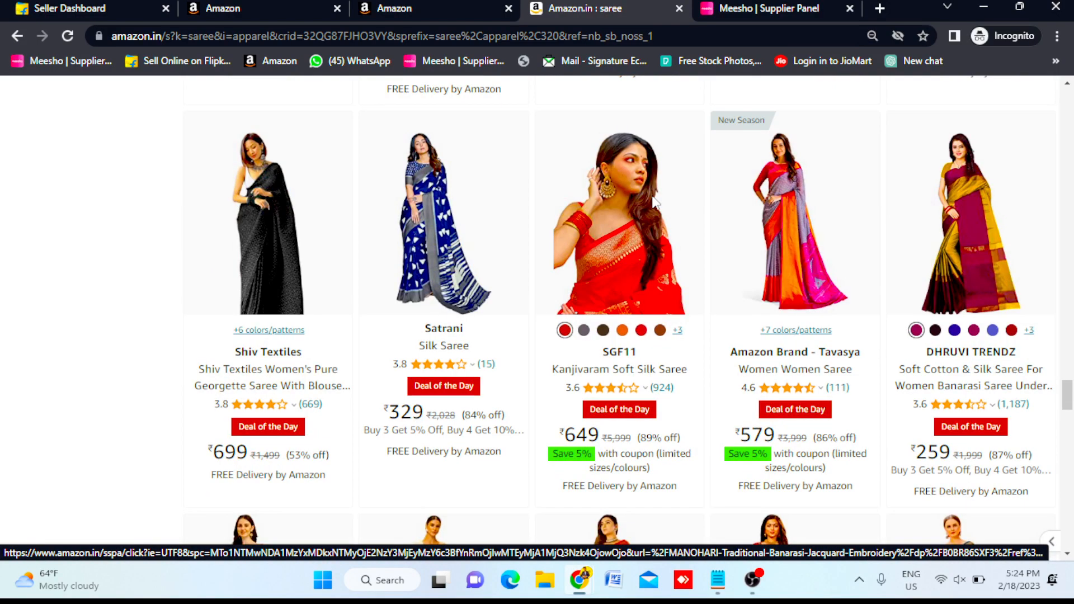
- Return to the new saree listing form in Seller Central and enter "devbhoomi" as the brand name
click(450, 6)
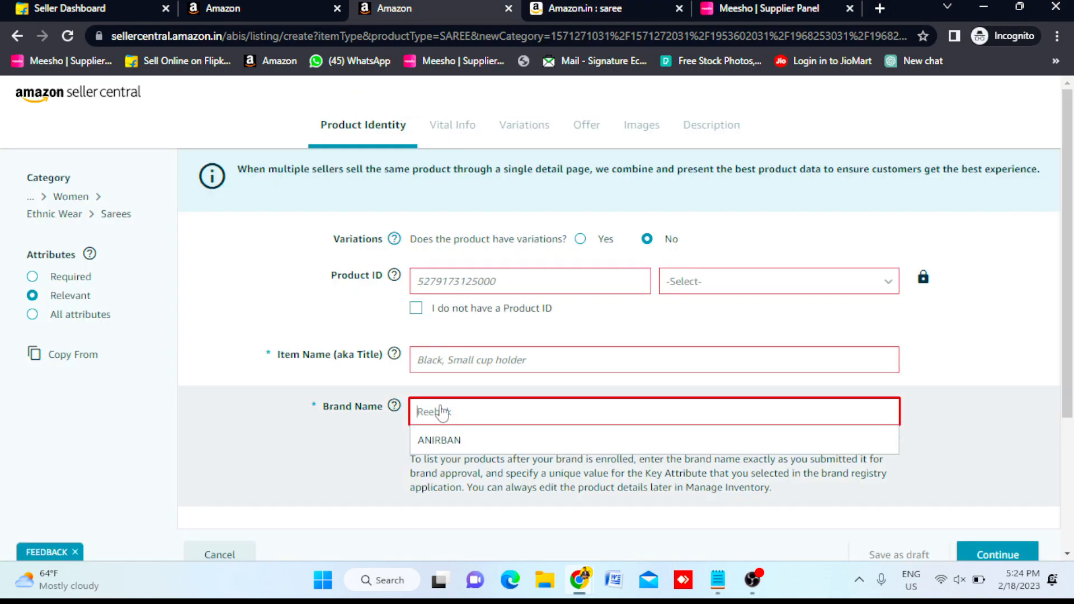
text(de)
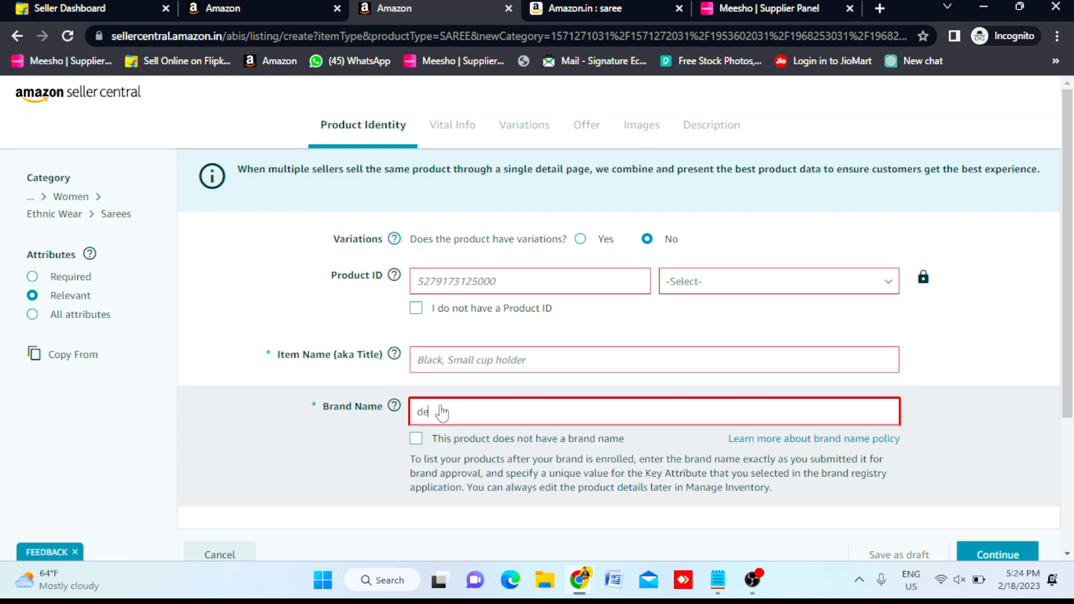
text(vbhoomi)
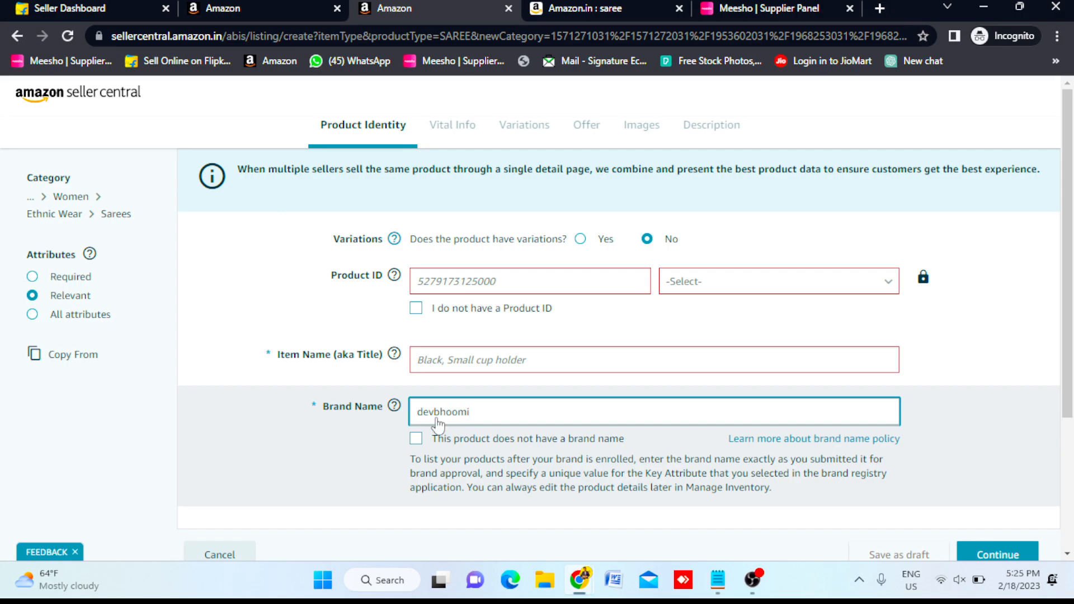
- Compare the saree search results on Amazon.in with the brand name entry in the listing form
click(592, 7)
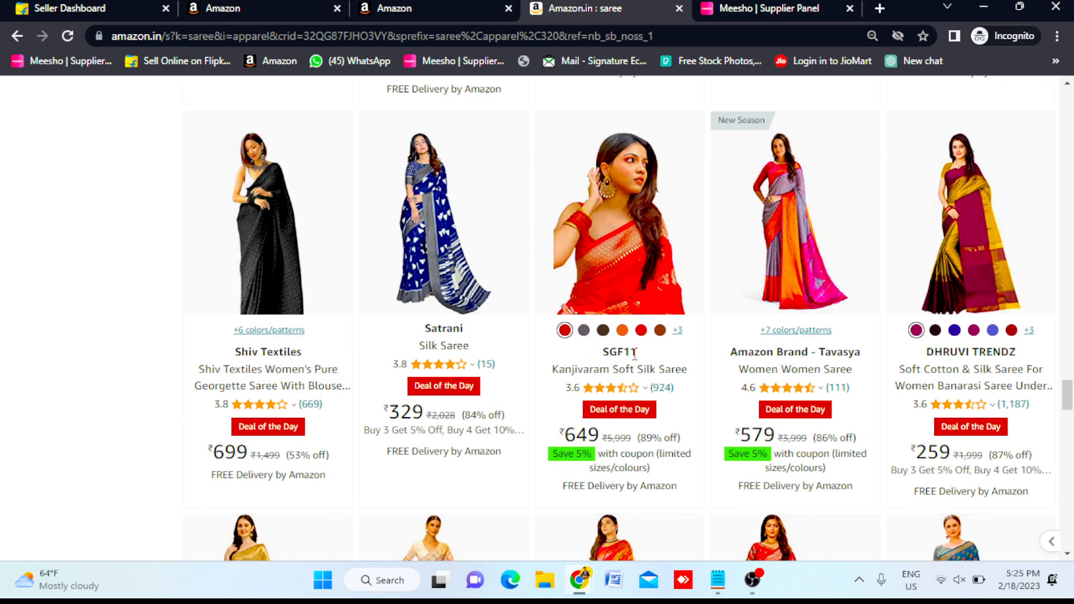
scroll(597, 302, up, 10)
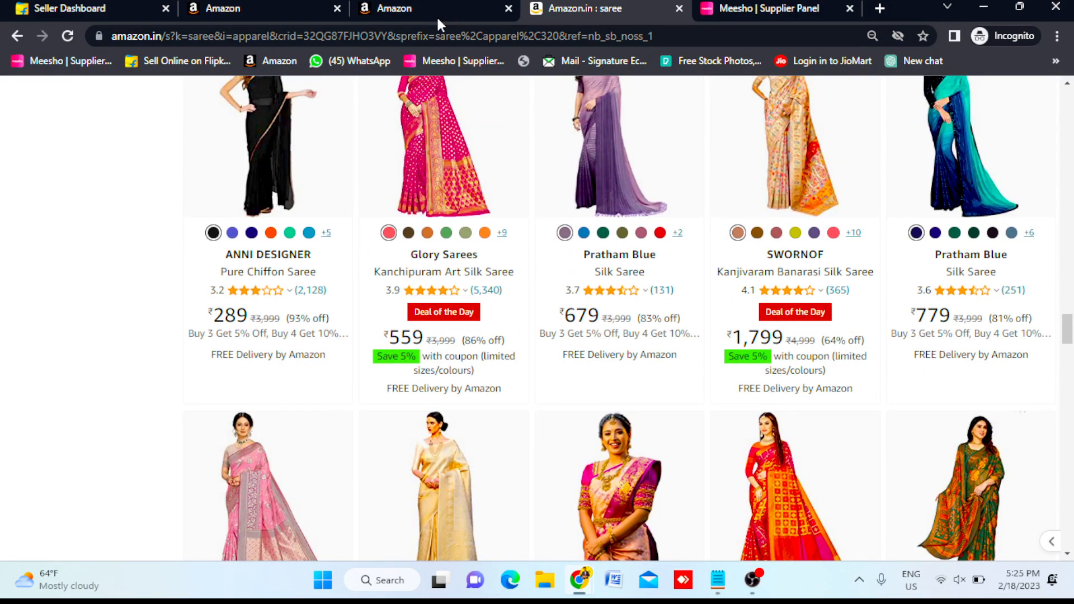
click(437, 15)
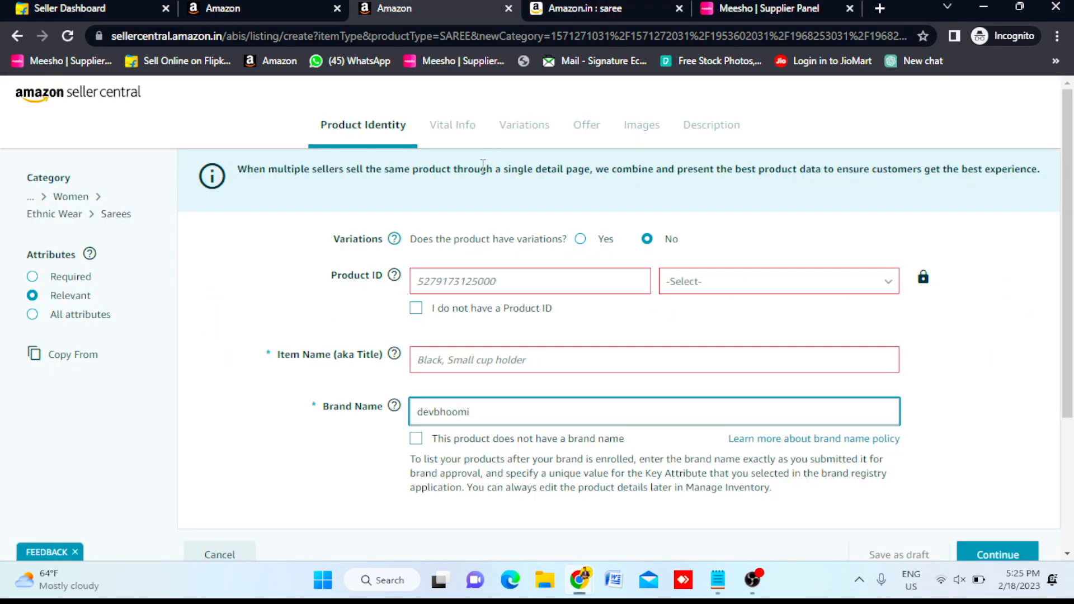
click(618, 6)
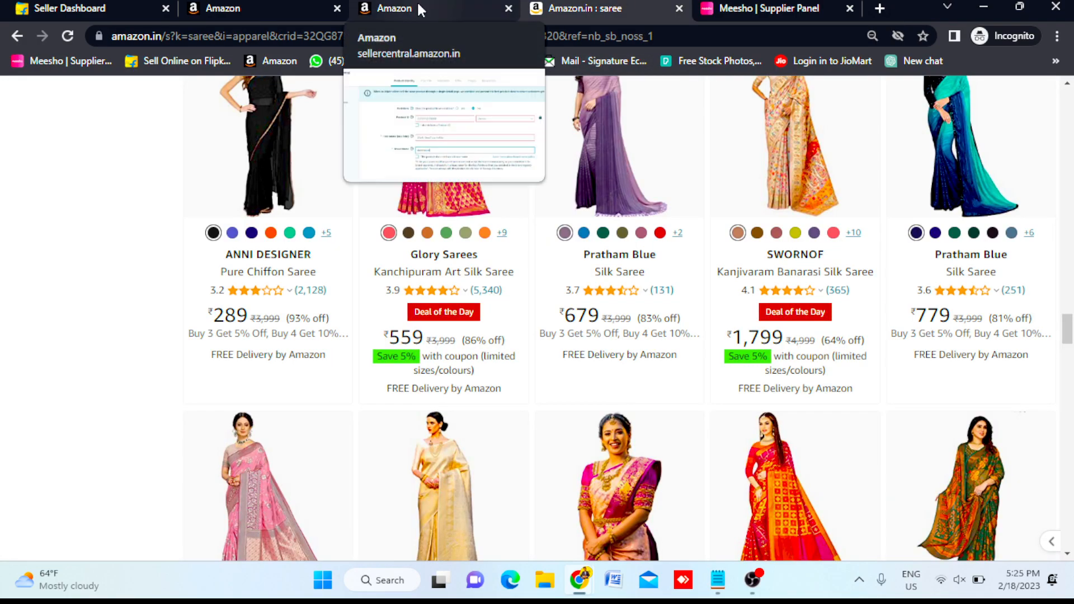
- Copy the ANIRBAN Striped Cotton Khadoli saree listing from Manage Inventory and close the earlier new-listing form
click(253, 5)
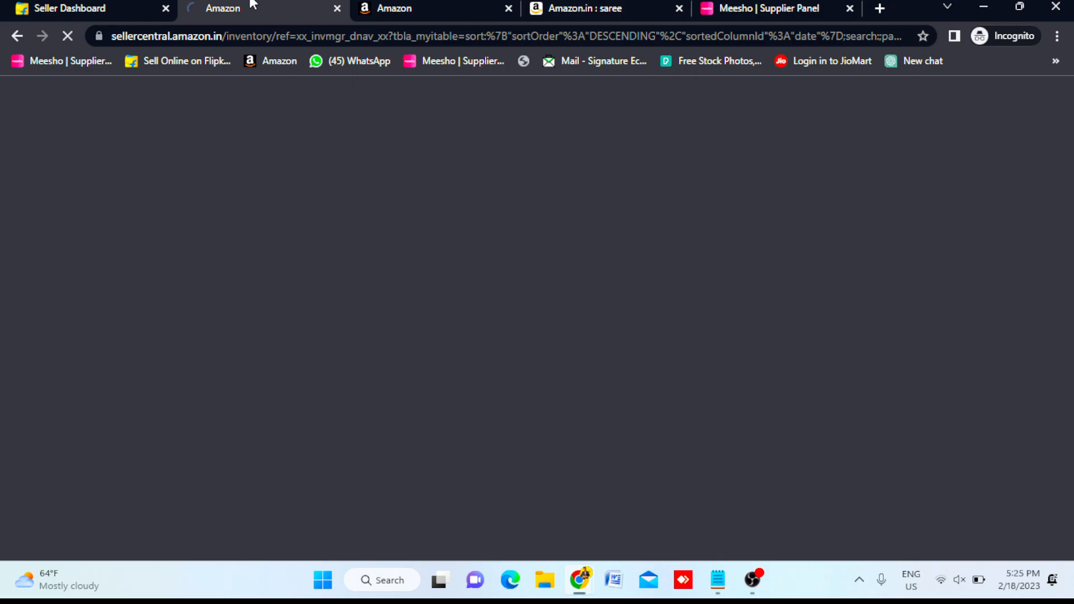
click(386, 7)
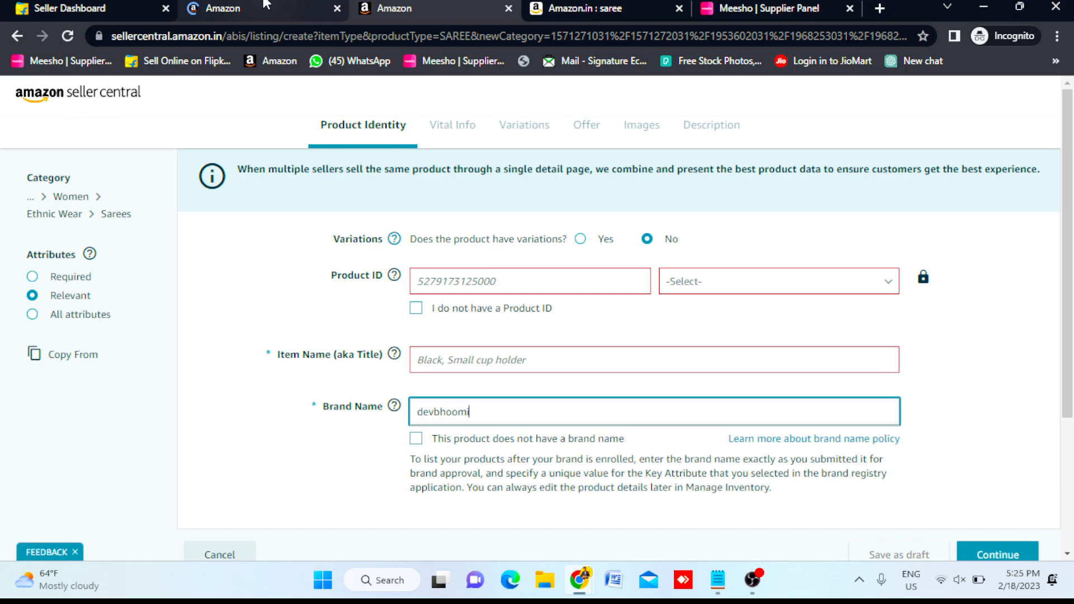
click(266, 5)
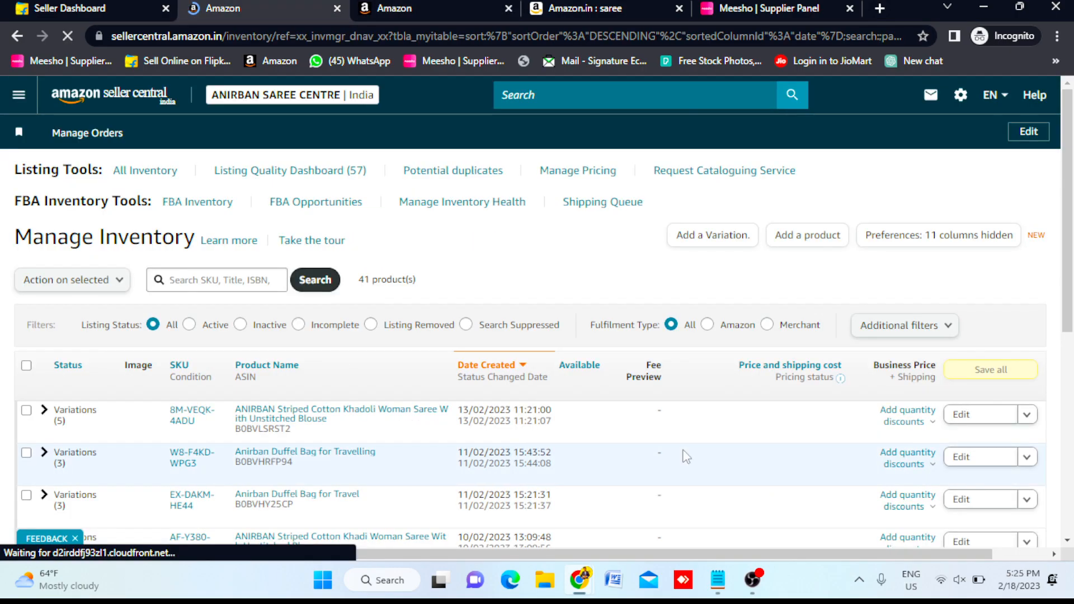
click(1028, 420)
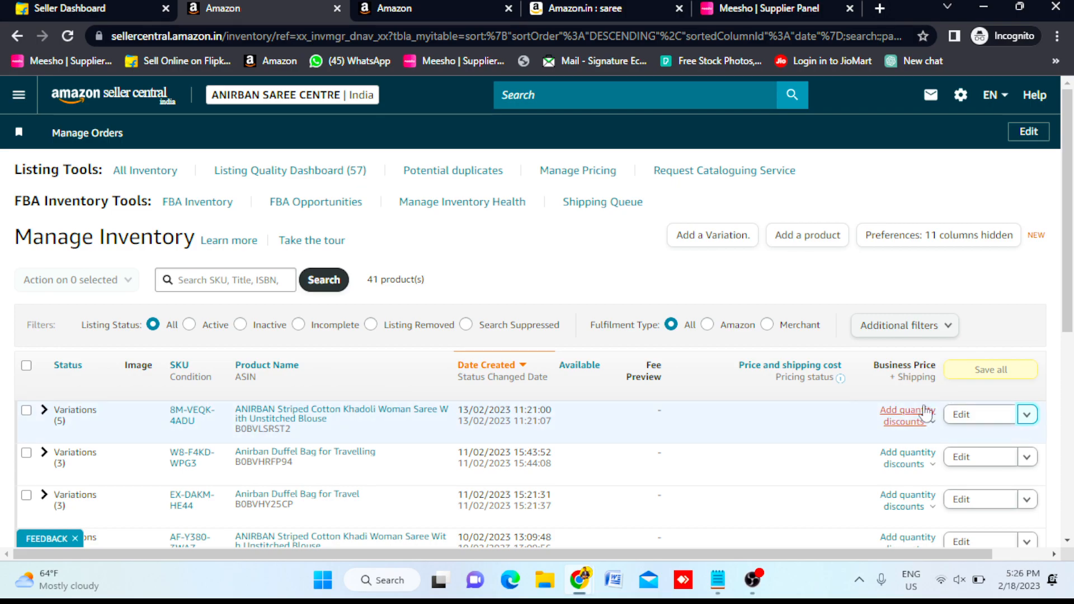
click(1028, 456)
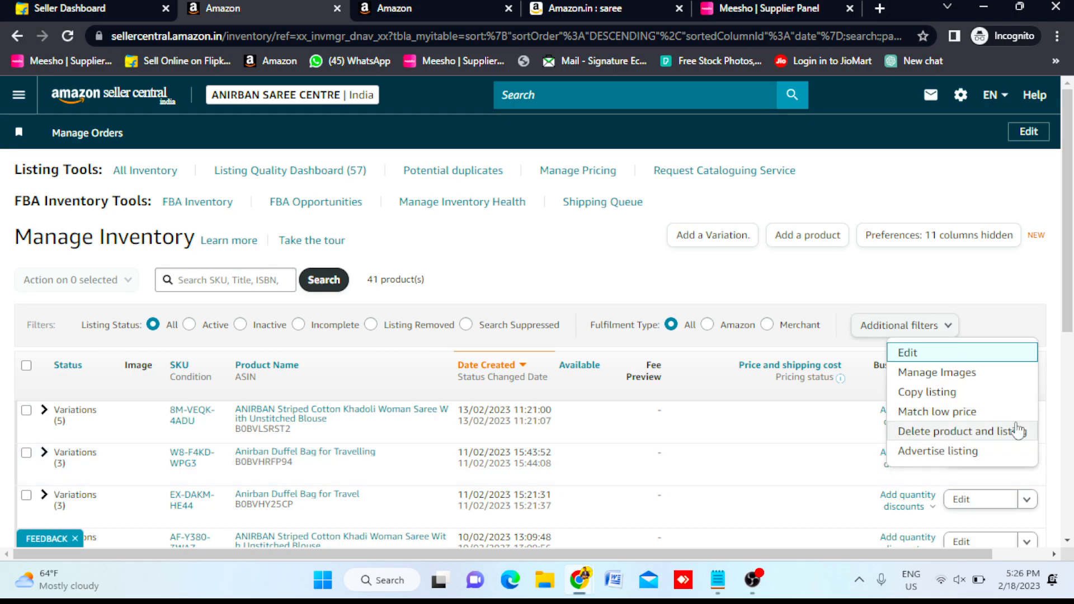
click(976, 274)
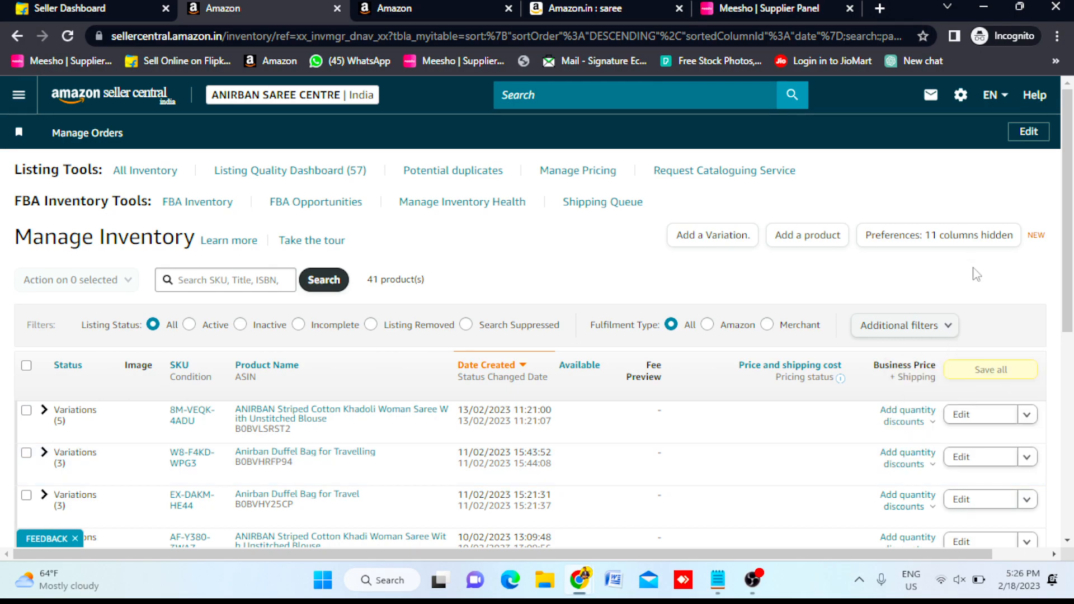
click(1028, 419)
click(925, 462)
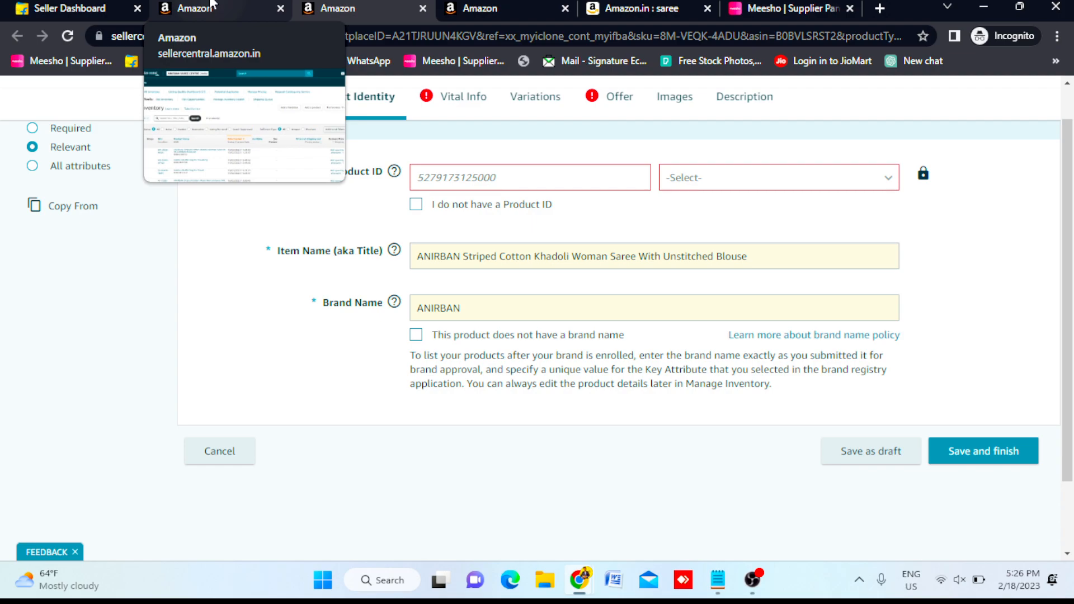
click(565, 9)
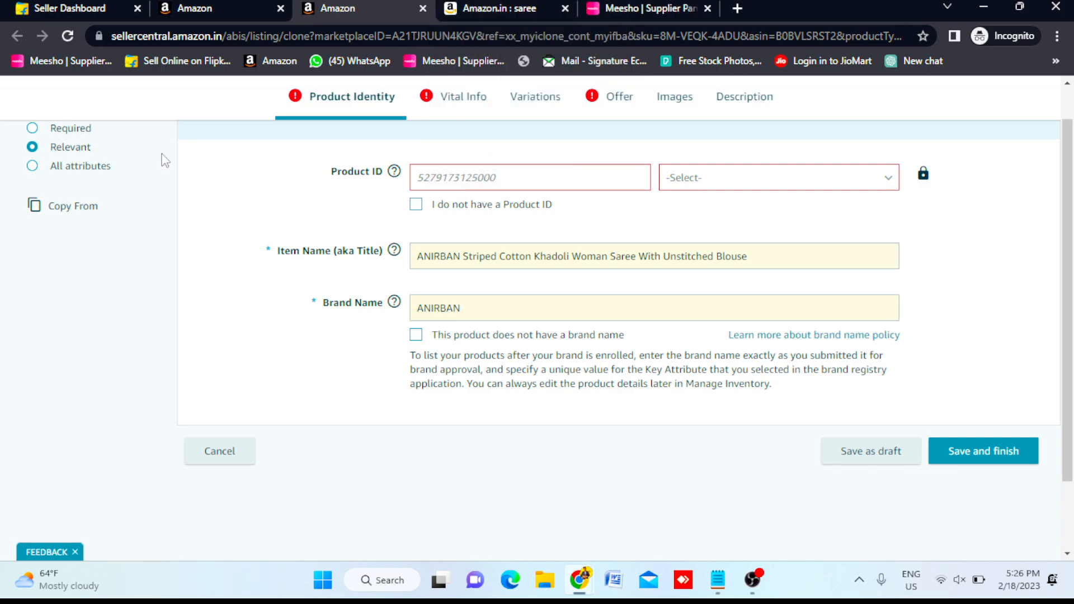
- Review the copied listing's Vital Info with only required attributes, and return to Product Identity with all attributes shown
scroll(101, 216, up, 2)
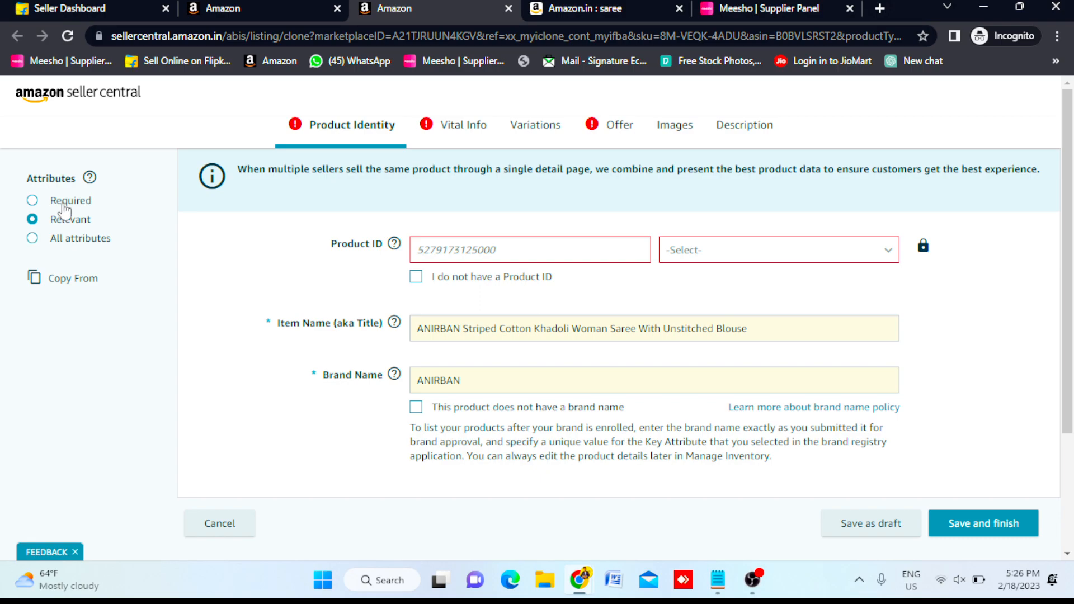
click(32, 201)
click(467, 136)
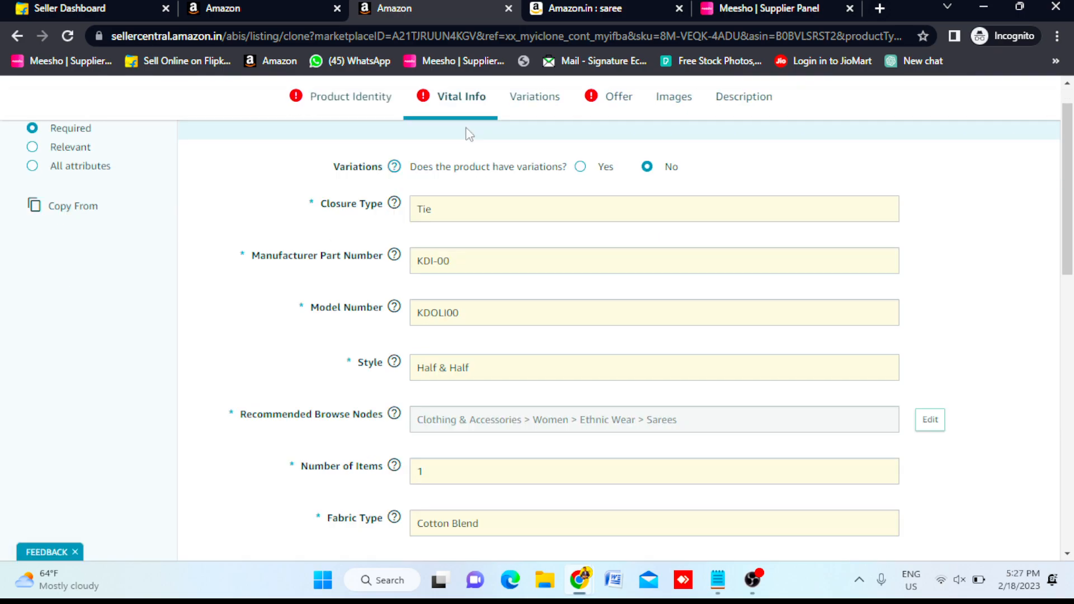
click(356, 114)
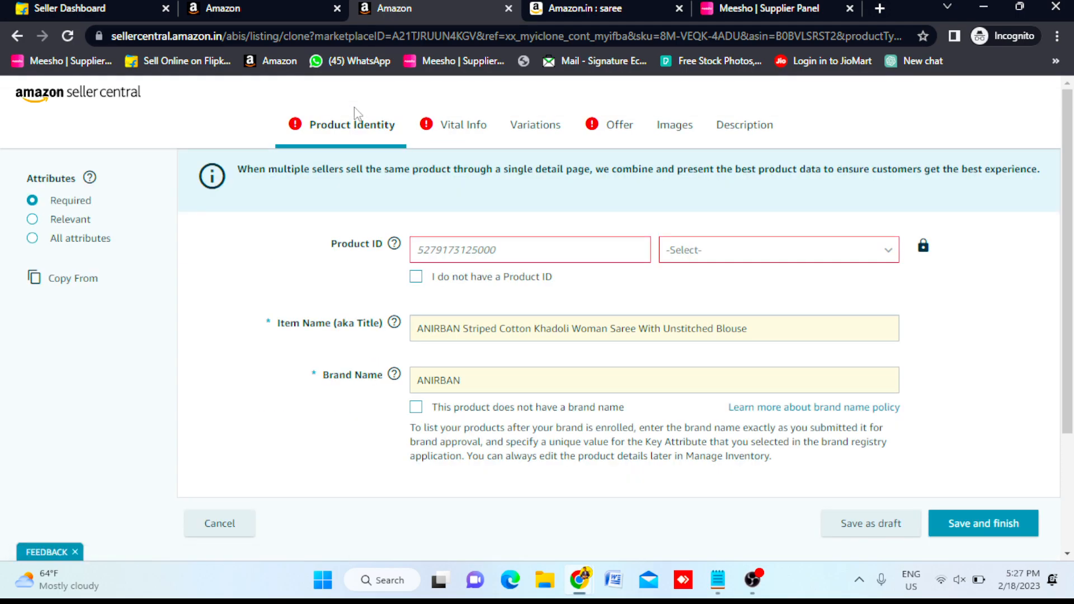
click(34, 221)
click(34, 240)
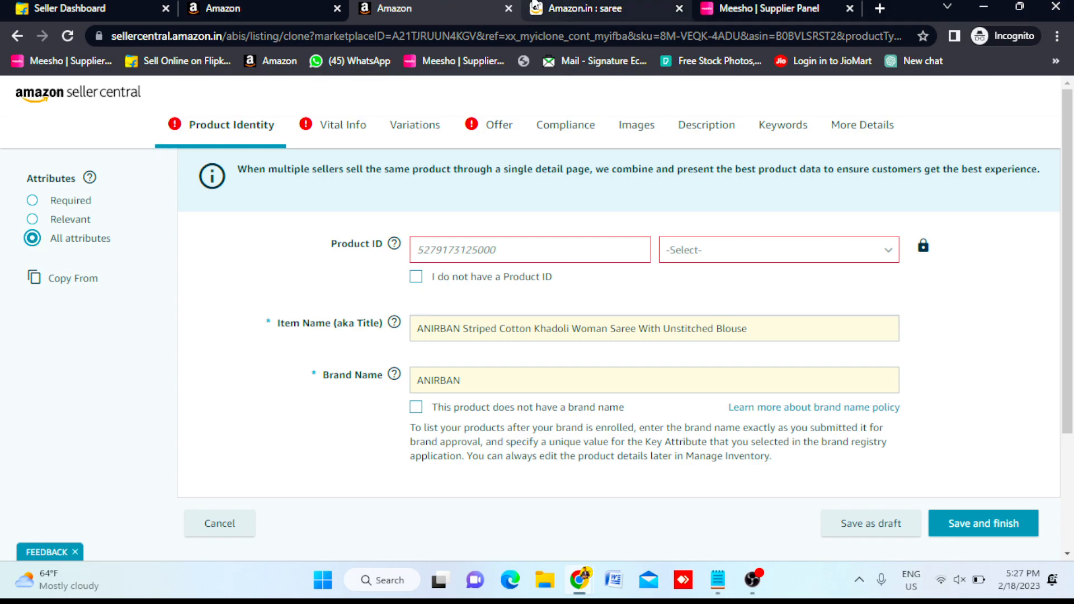
- Open the ANIRBAN Striped Cotton Khadoli saree's Amazon.in product page from Manage Inventory, and return to the copied listing form
click(587, 7)
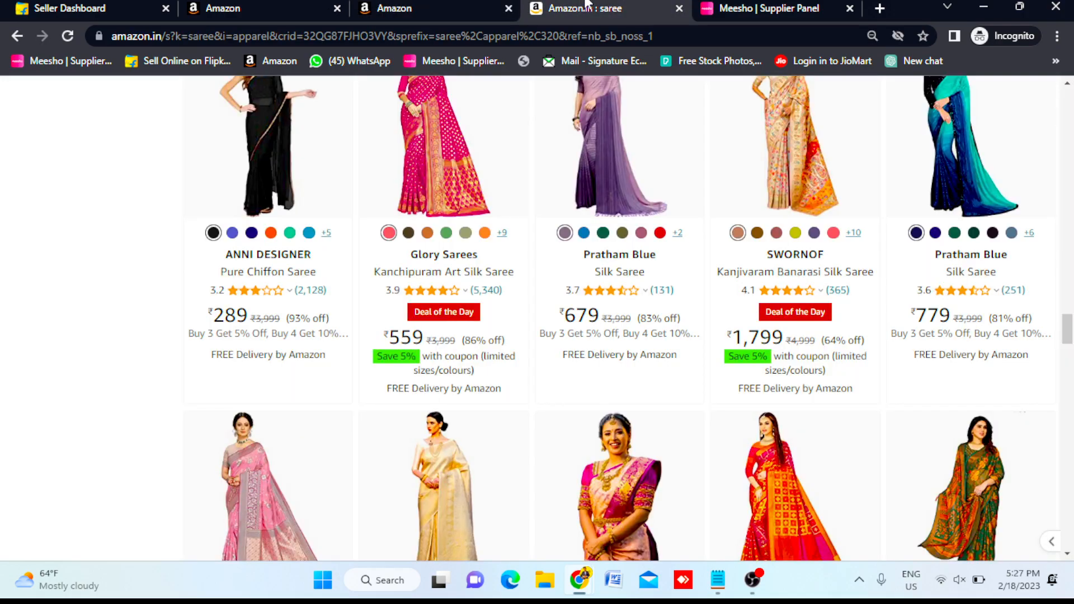
click(461, 167)
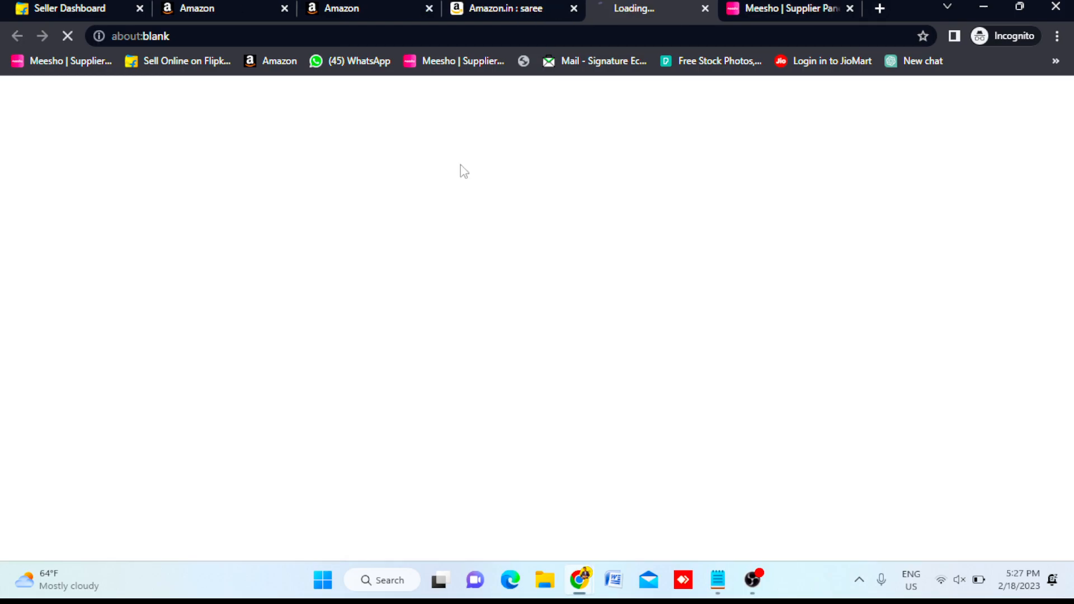
click(368, 6)
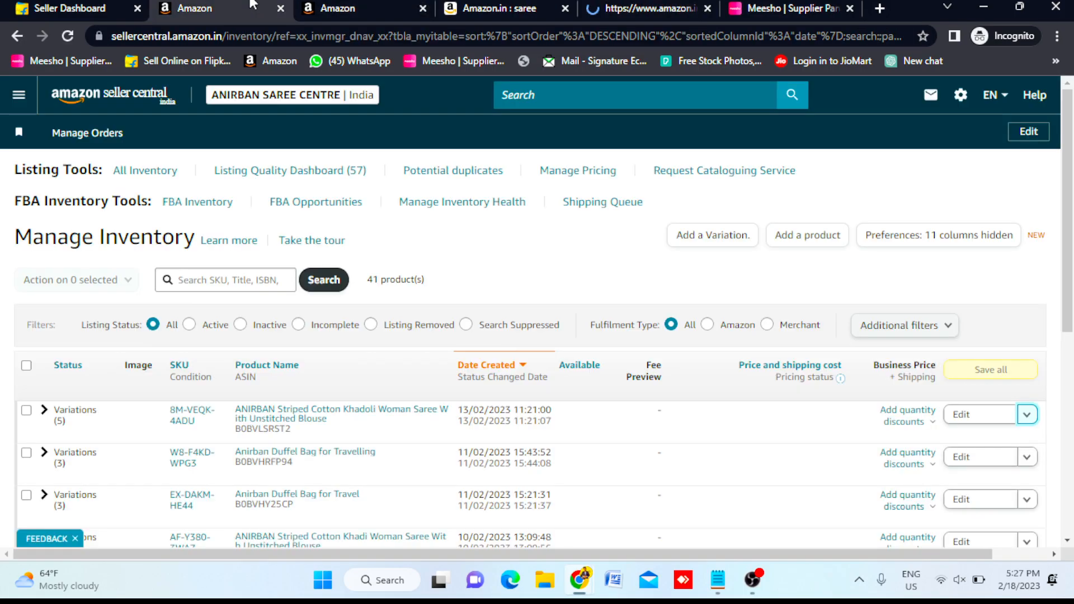
click(291, 421)
click(431, 7)
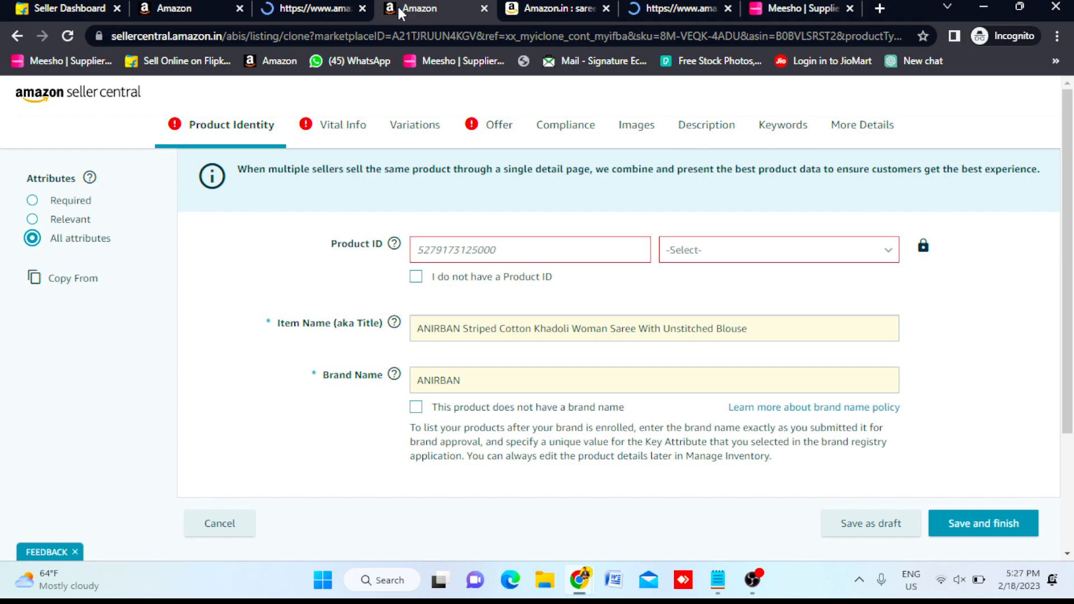
click(320, 4)
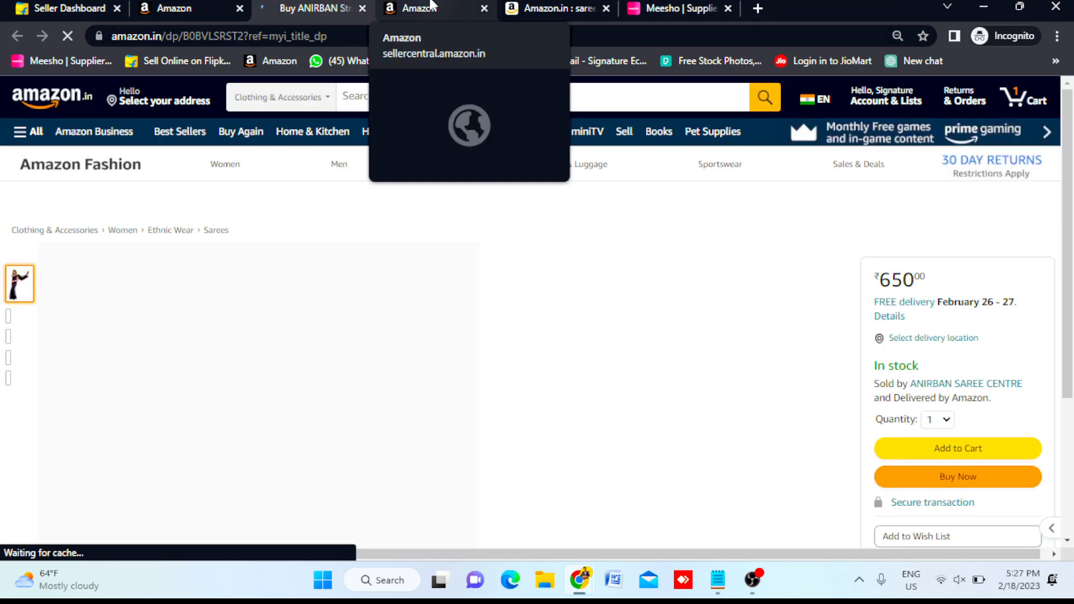
click(431, 5)
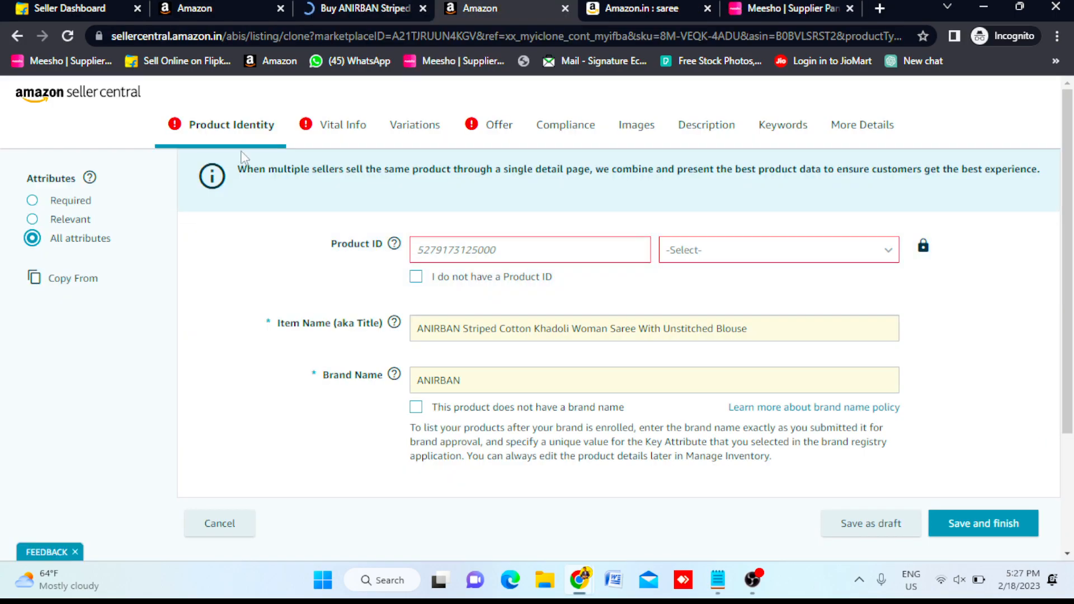
- Compare the form sections under relevant attributes with those under all attributes, leaving all attributes shown
click(32, 221)
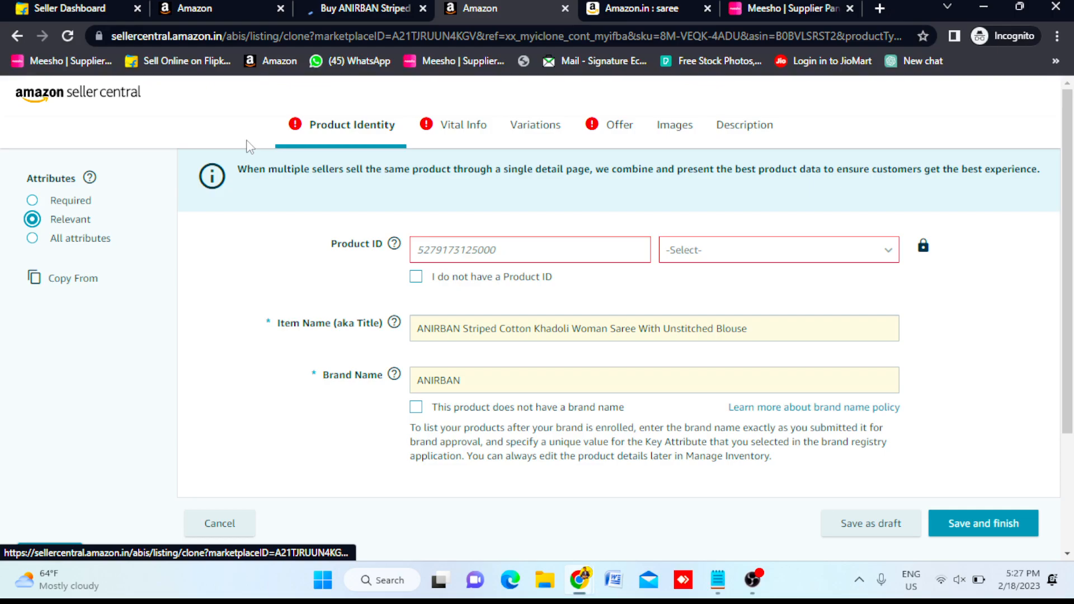
click(35, 239)
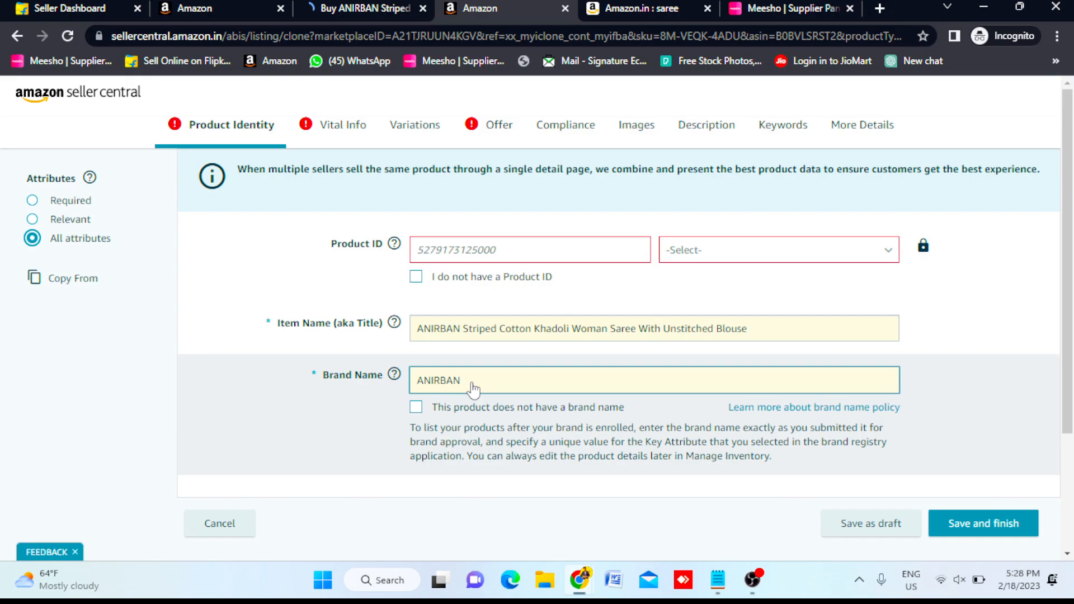
click(394, 244)
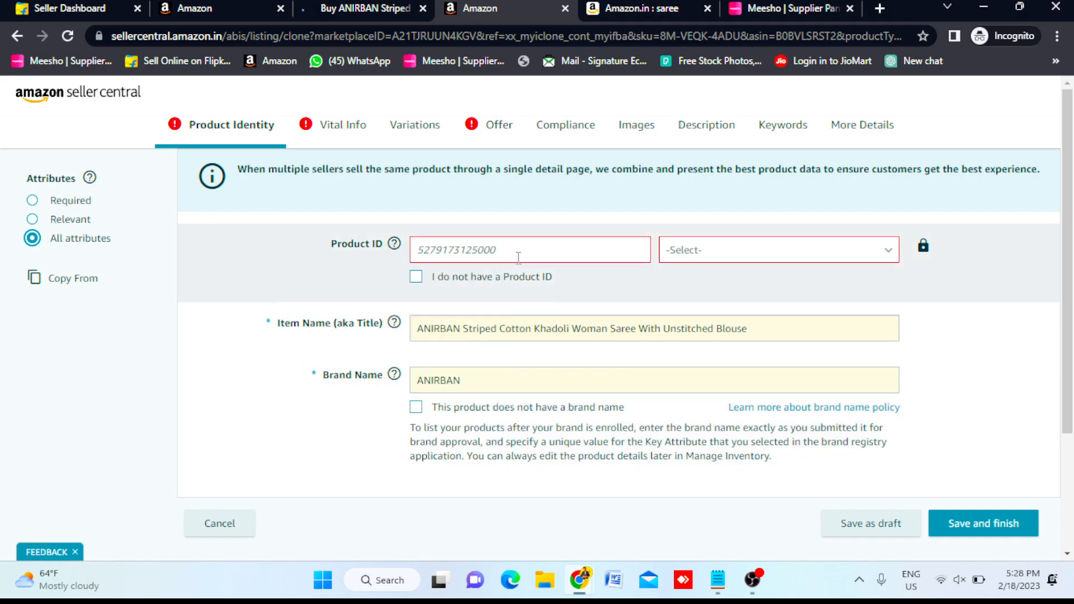
click(441, 386)
- Check the product details on the ANIRBAN saree's Amazon.in page and look over Manage Inventory
key(ctrl+shift+Tab)
scroll(79, 443, down, 10)
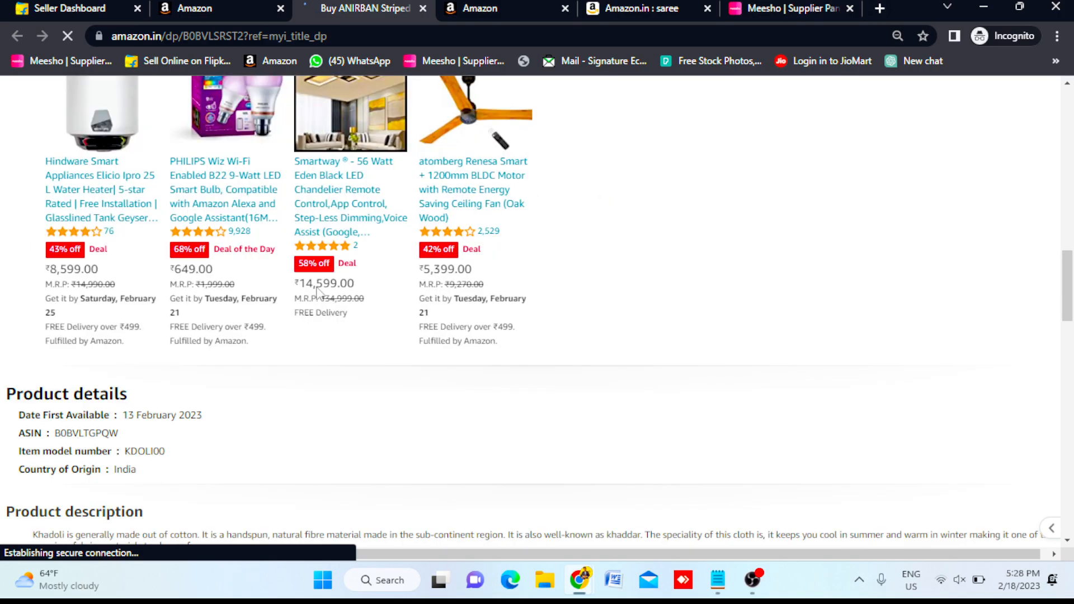
key(ctrl+shift+Tab)
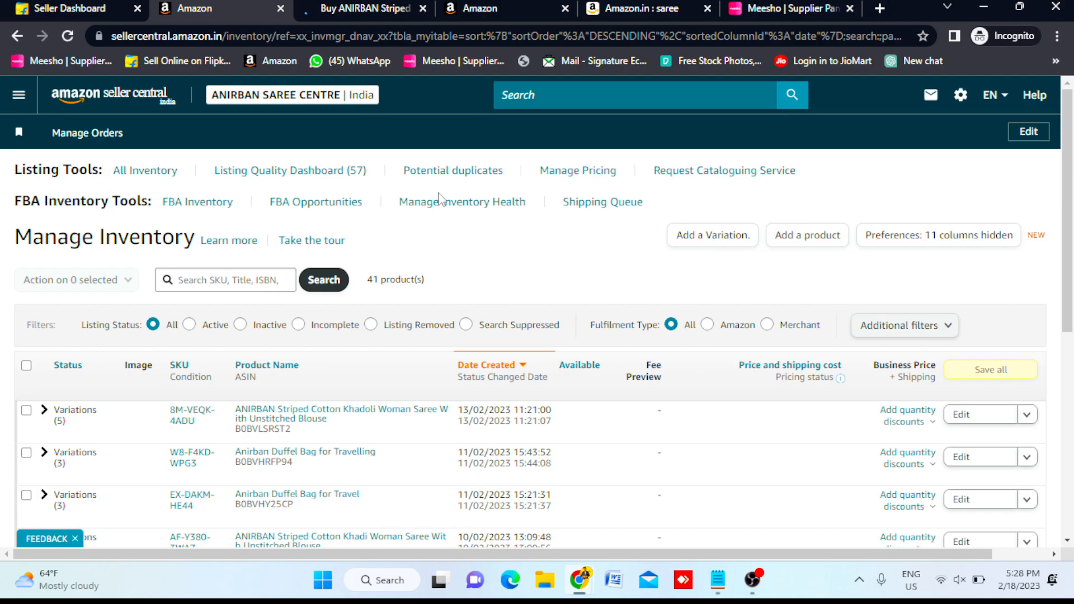
- In the copied listing form, set the Product ID type to ASIN and declare that there is no product ID
key(ctrl+Tab)
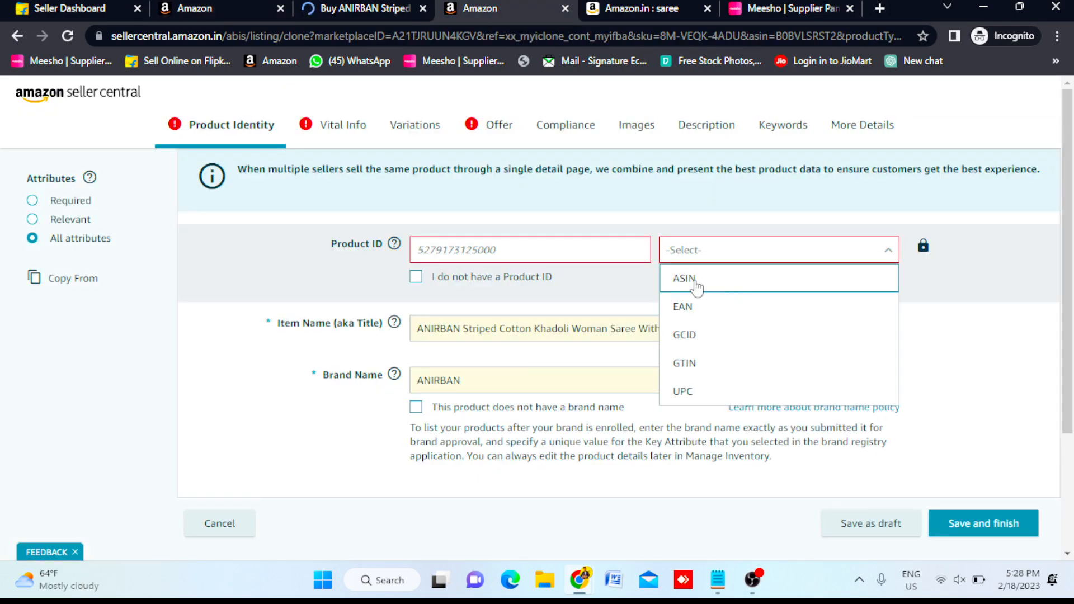
click(696, 287)
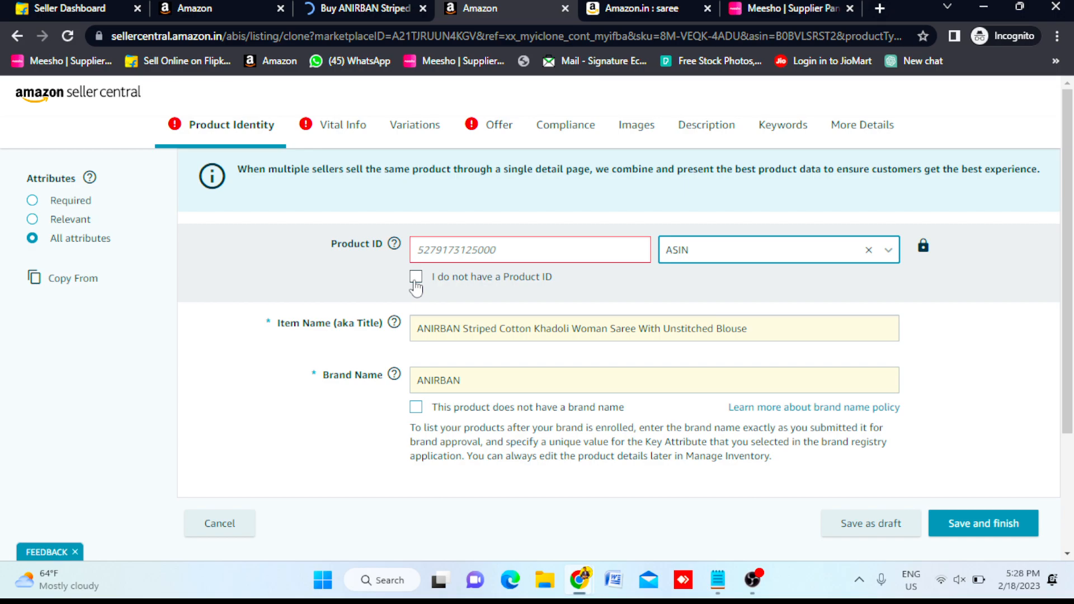
click(416, 277)
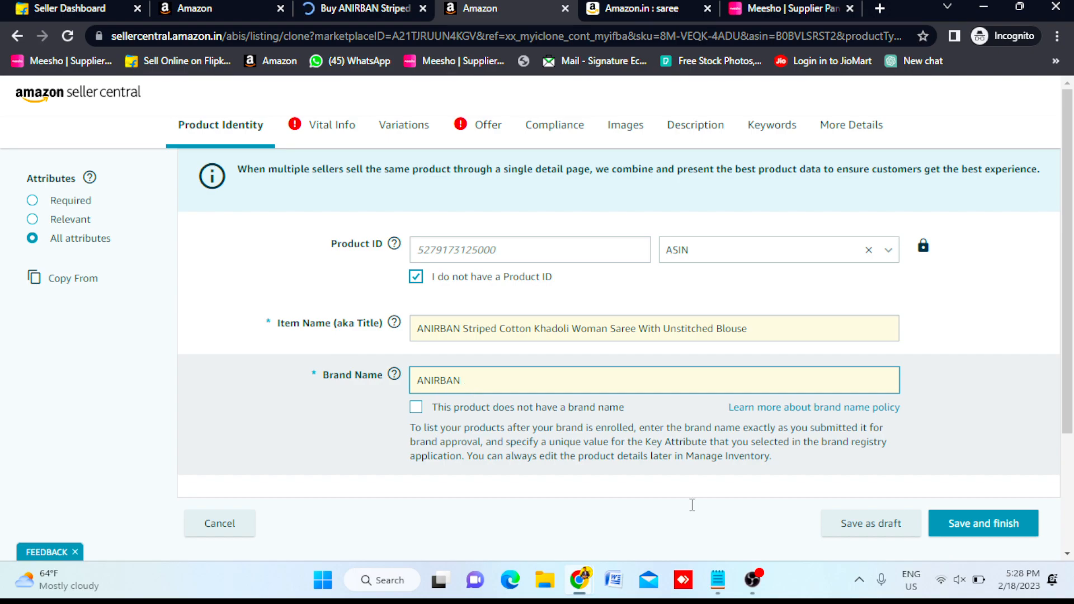
- Look up the "gtin exemption" item in the Notepad checklist and return to the listing form
key(alt+Tab)
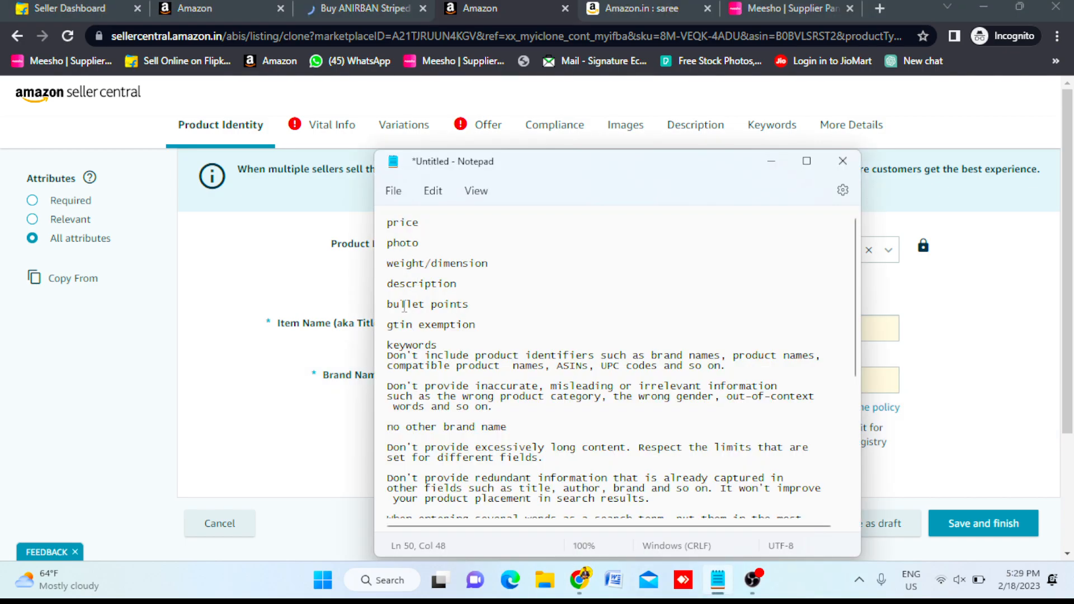
drag(387, 325, 489, 325)
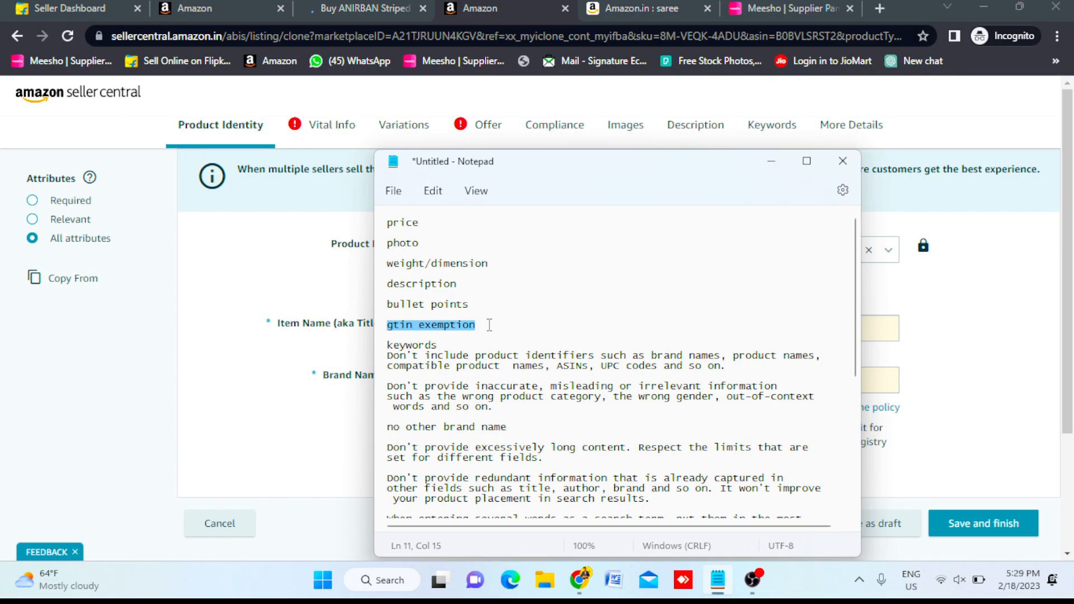
click(126, 421)
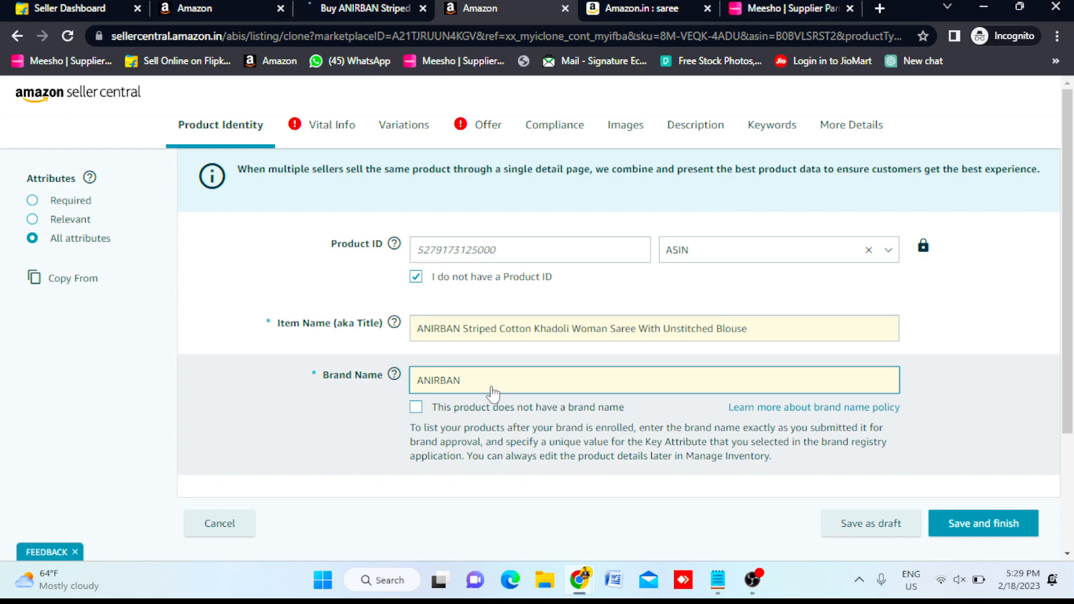
- Replace the brand name with "devbhoomi" and reapply the declaration that the product has no product ID
double_click(451, 383)
text(de)
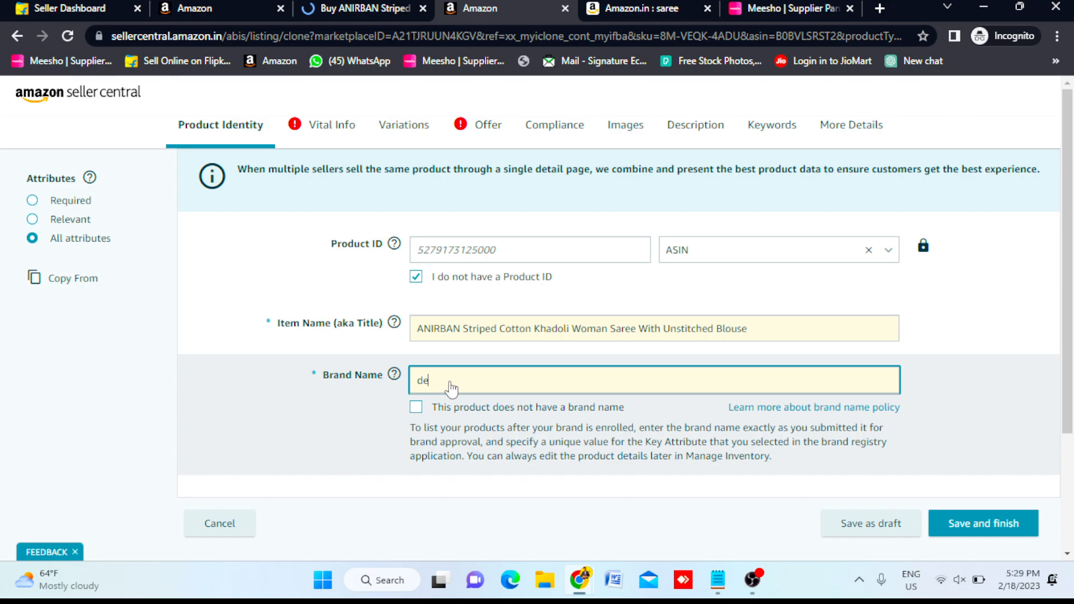
text(vbhoomi)
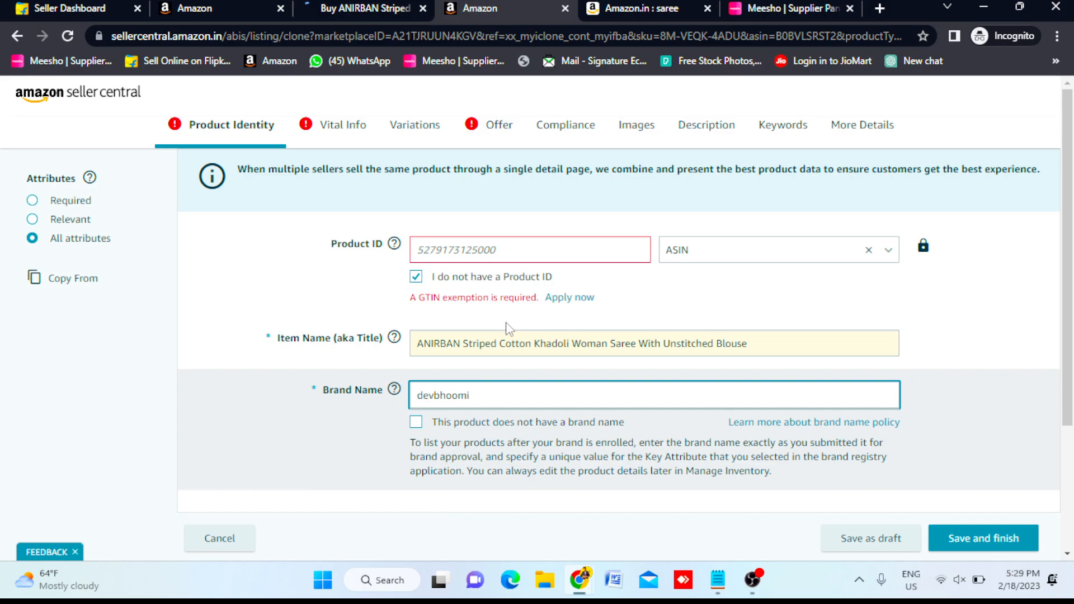
click(415, 278)
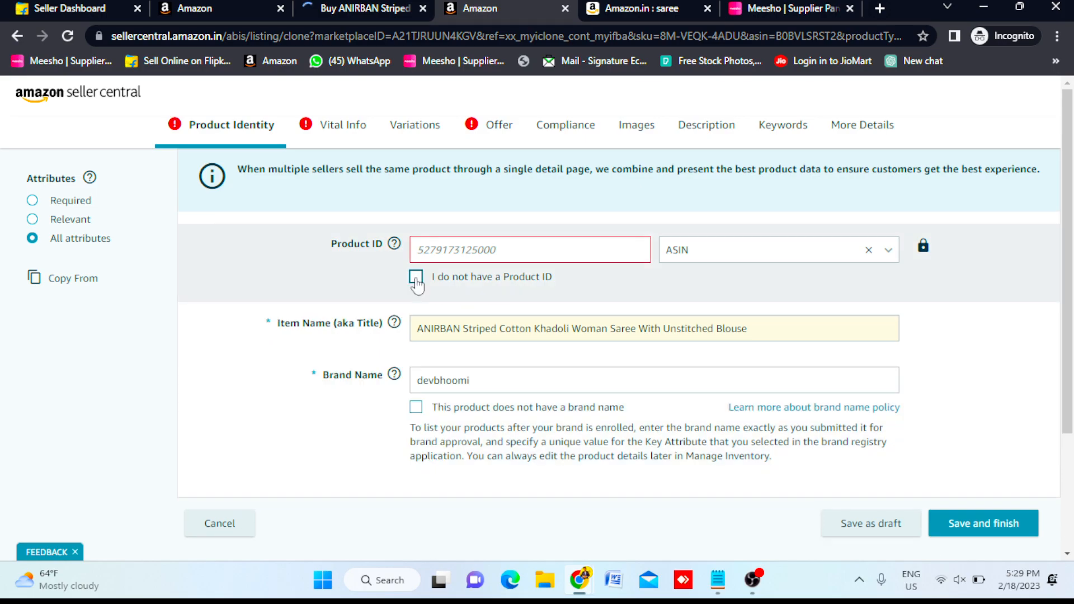
click(415, 277)
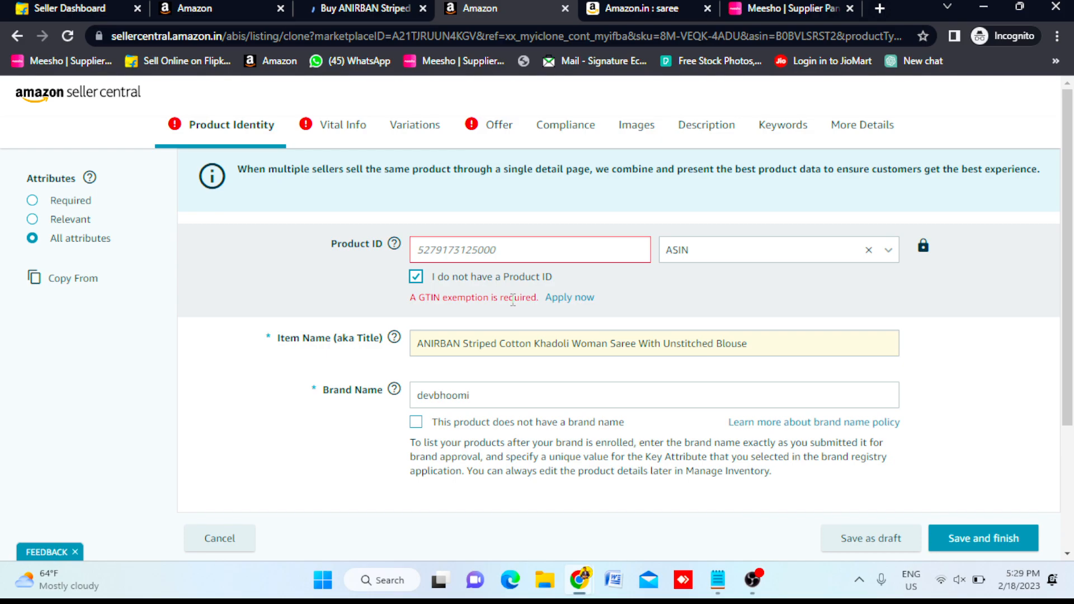
- Open the GTIN exemption application and set its product category to Clothing & Accessories
click(573, 298)
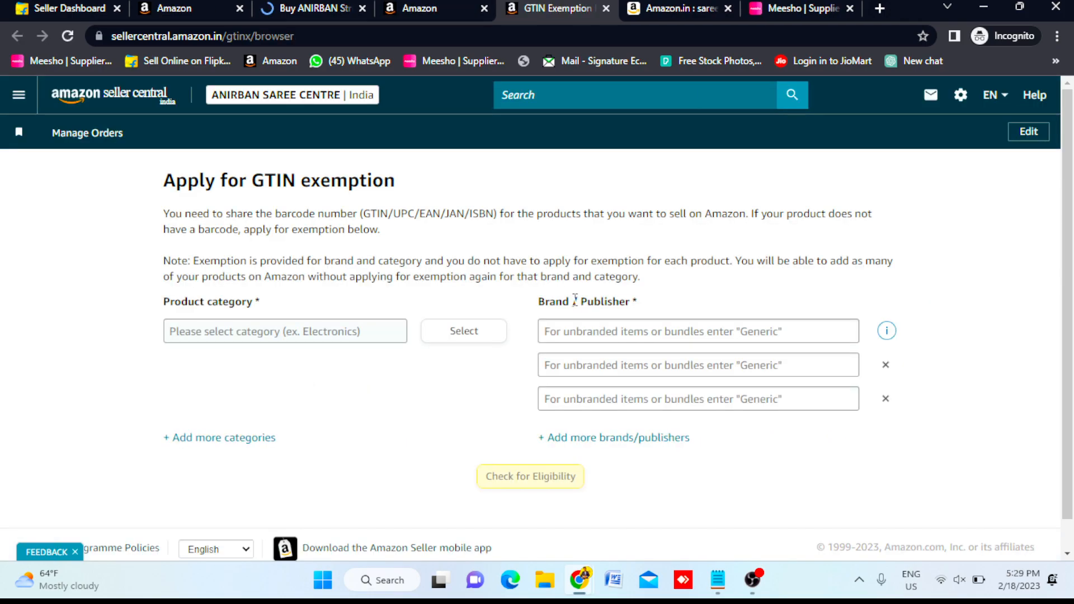
click(470, 339)
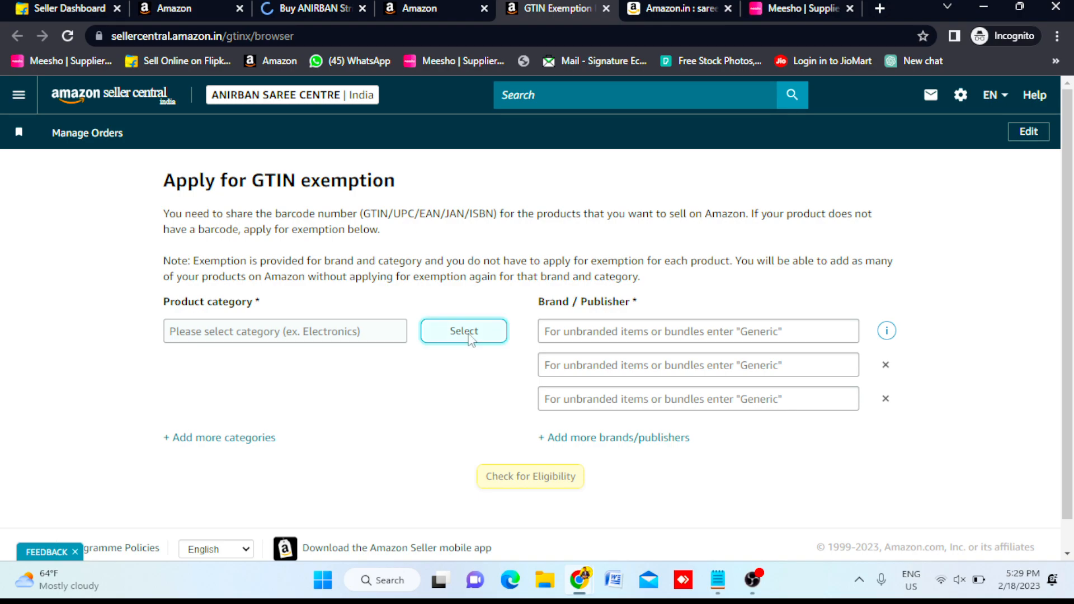
scroll(502, 446, down, 3)
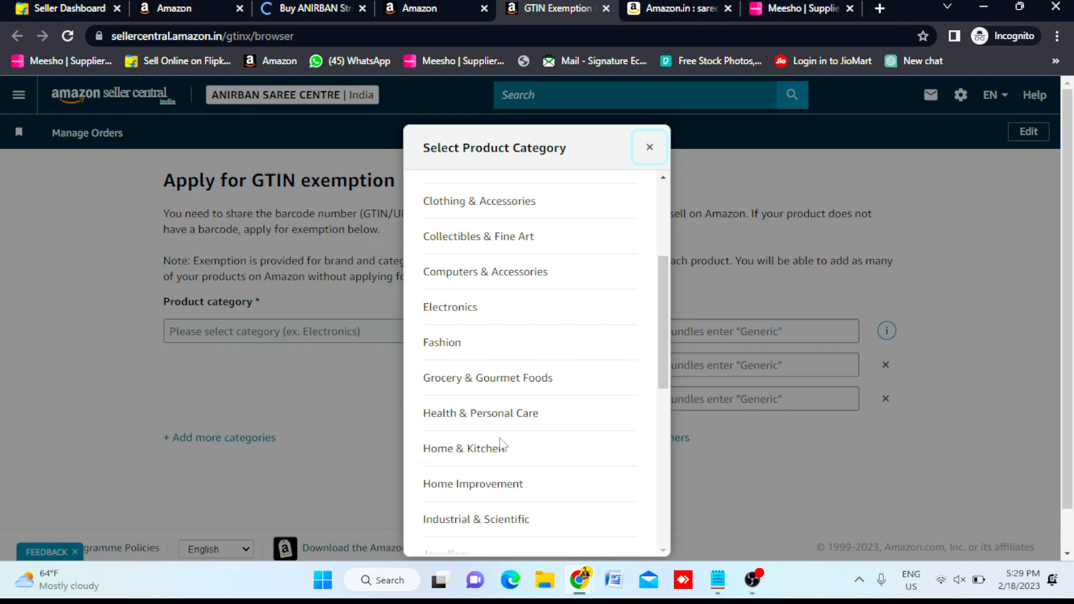
scroll(505, 255, down, 1)
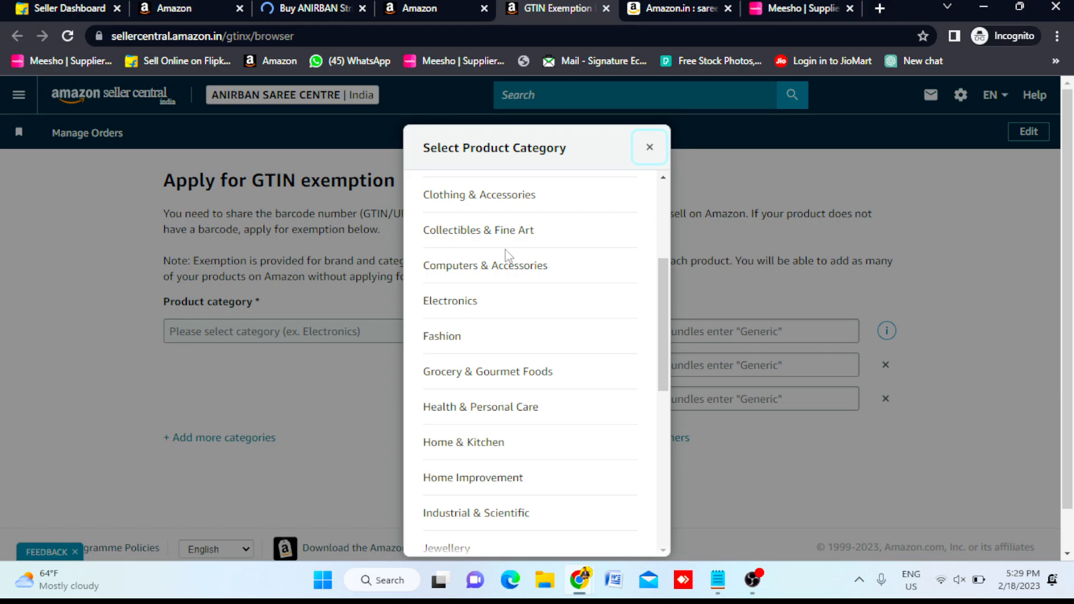
click(481, 194)
- Enter "devbhoomi" as the first brand/publisher in the GTIN exemption application
click(654, 331)
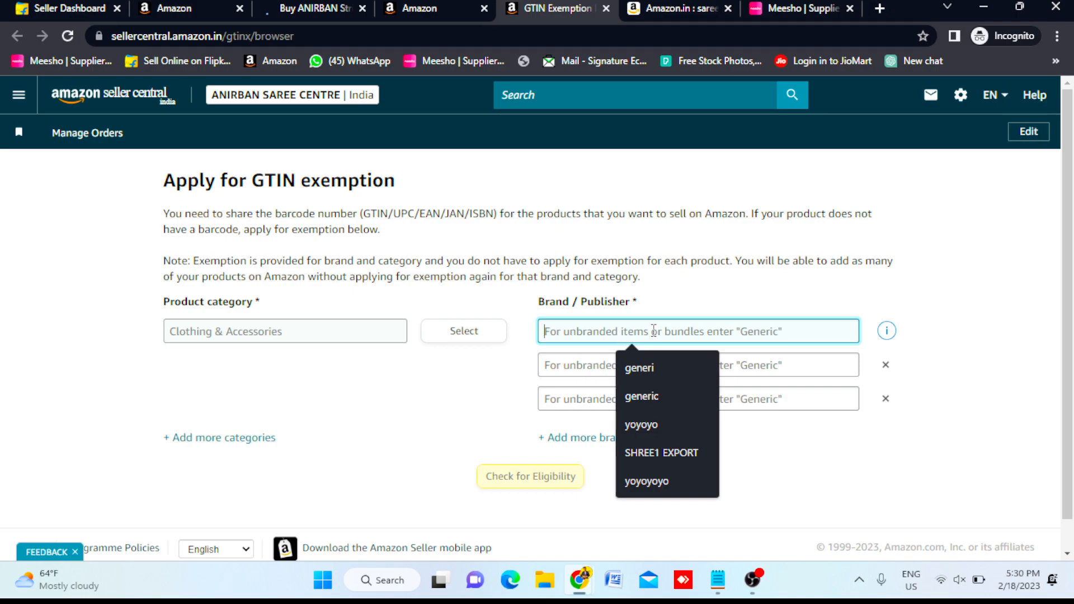
text(devbhoomi)
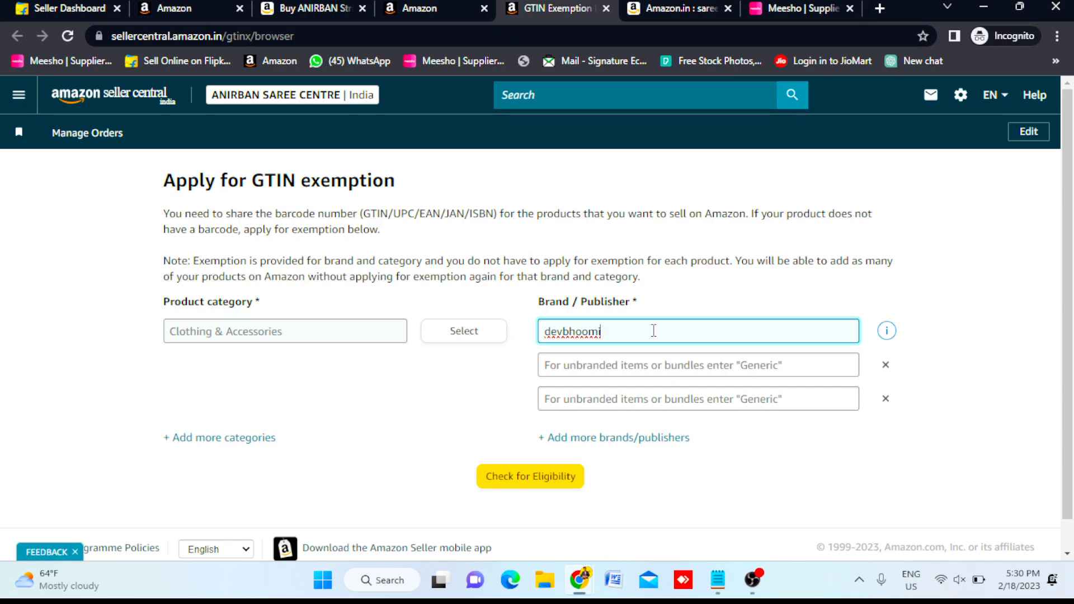
double_click(606, 332)
click(635, 348)
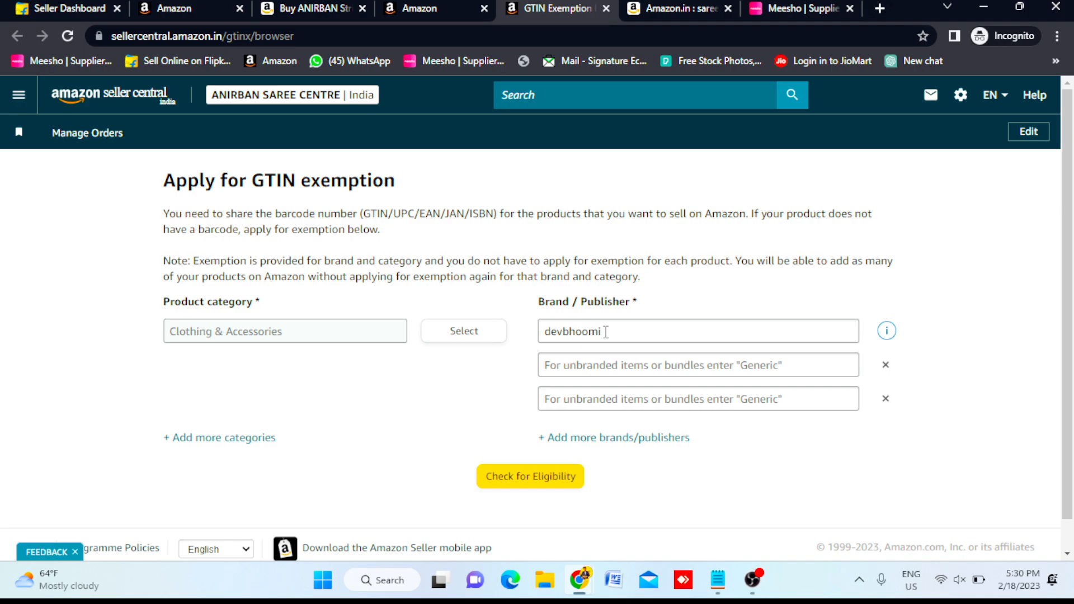
- Return to the copied listing form and declare that the product does not have a brand name
click(453, 7)
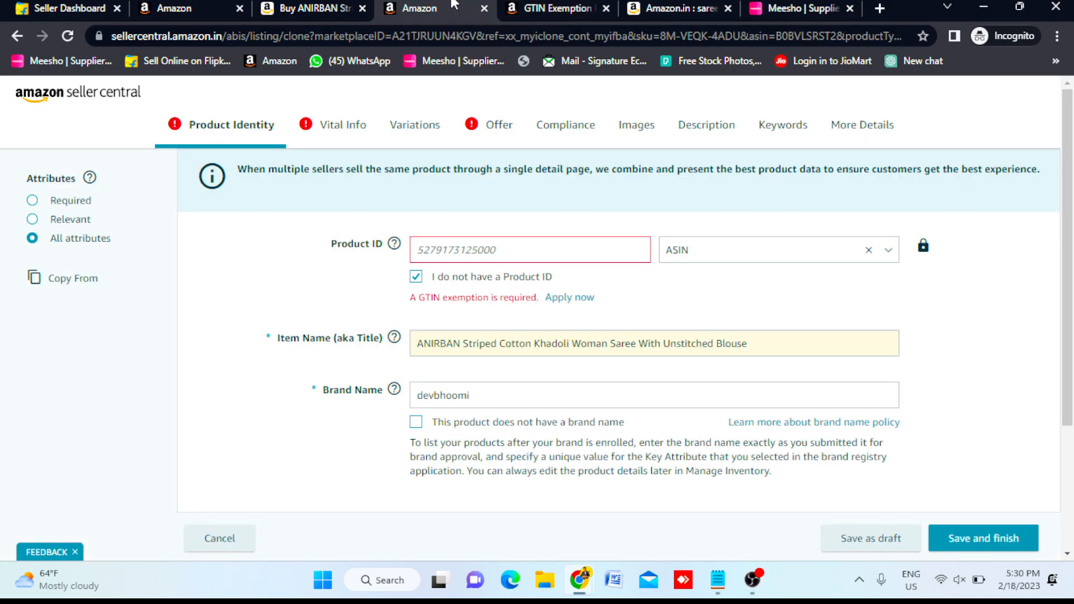
click(438, 397)
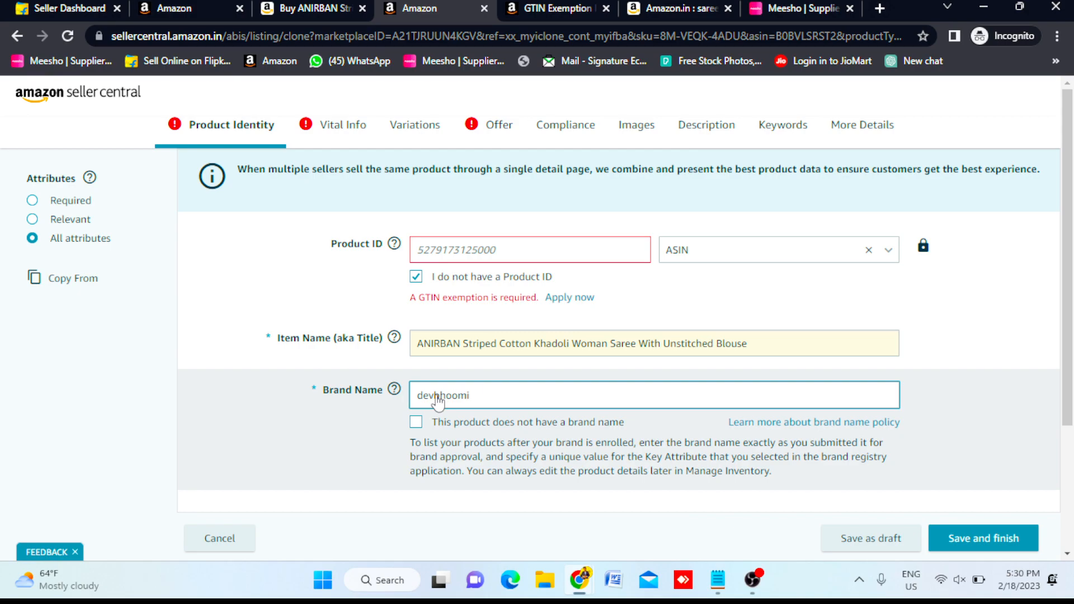
click(430, 235)
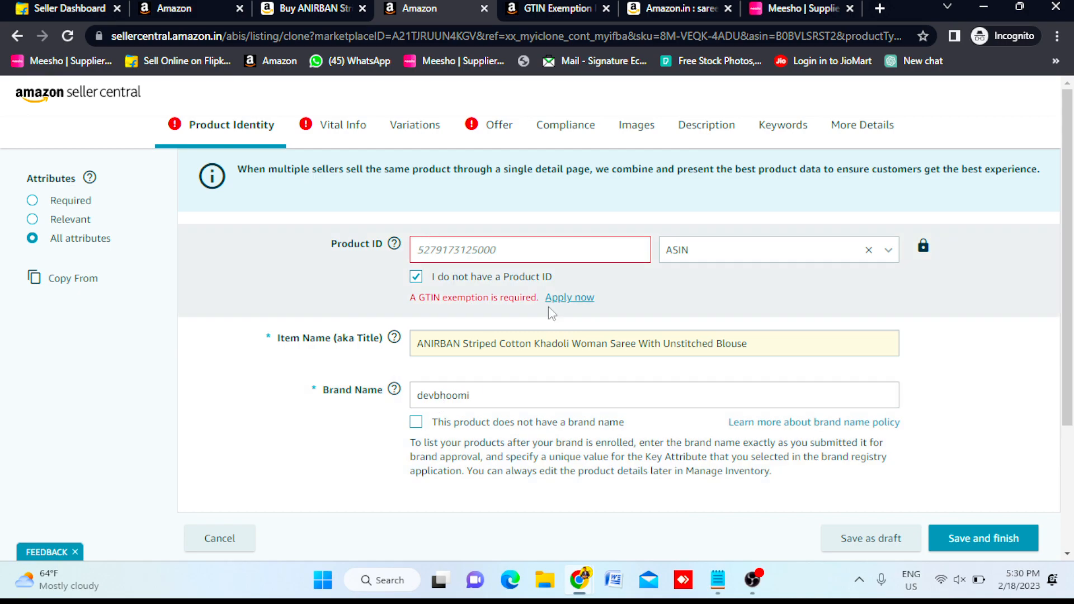
double_click(442, 399)
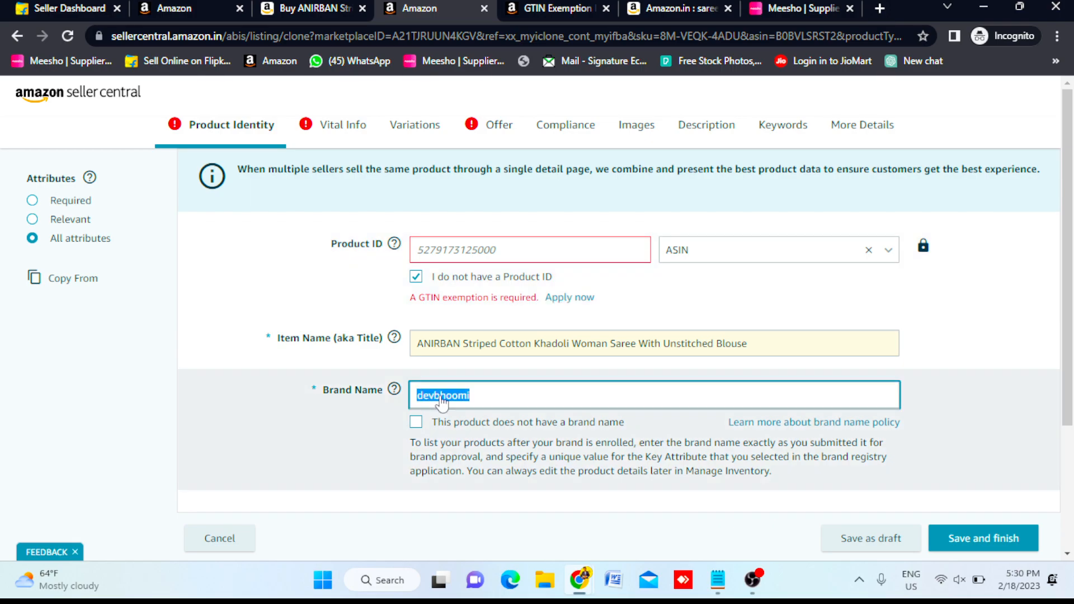
click(415, 422)
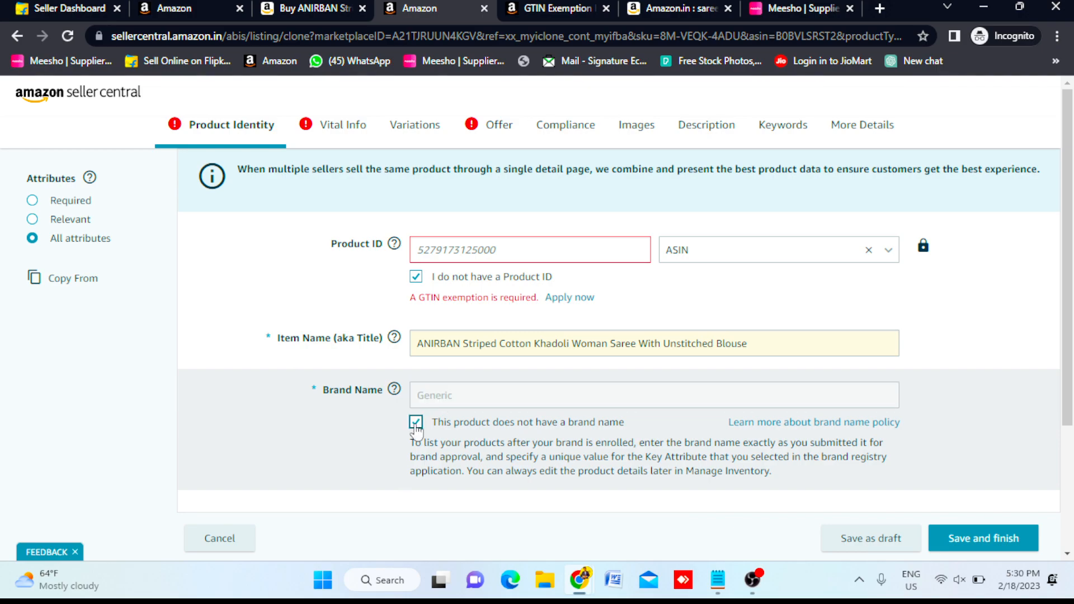
- Switch to the Amazon.in saree search results and look through the brand names shown on the listings
key(ctrl+Tab)
key(ctrl+Tab)
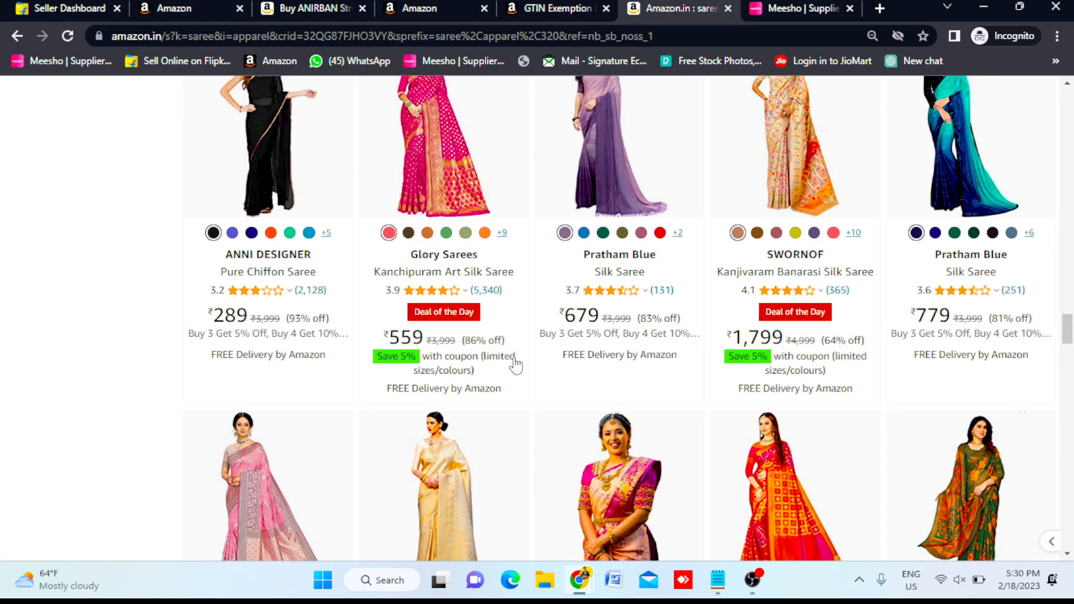
scroll(560, 291, down, 7)
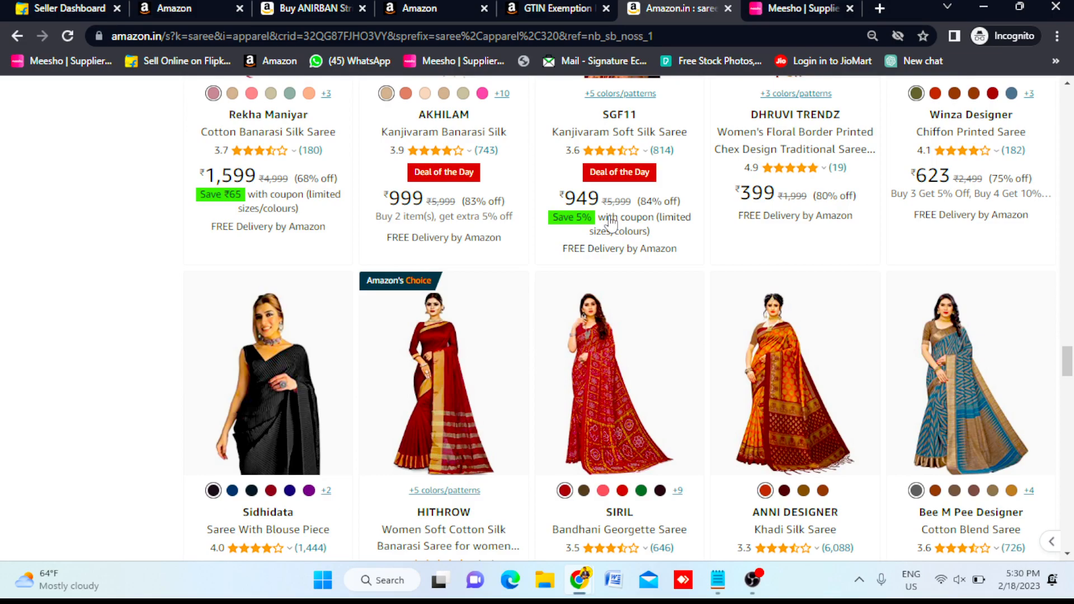
scroll(579, 279, down, 10)
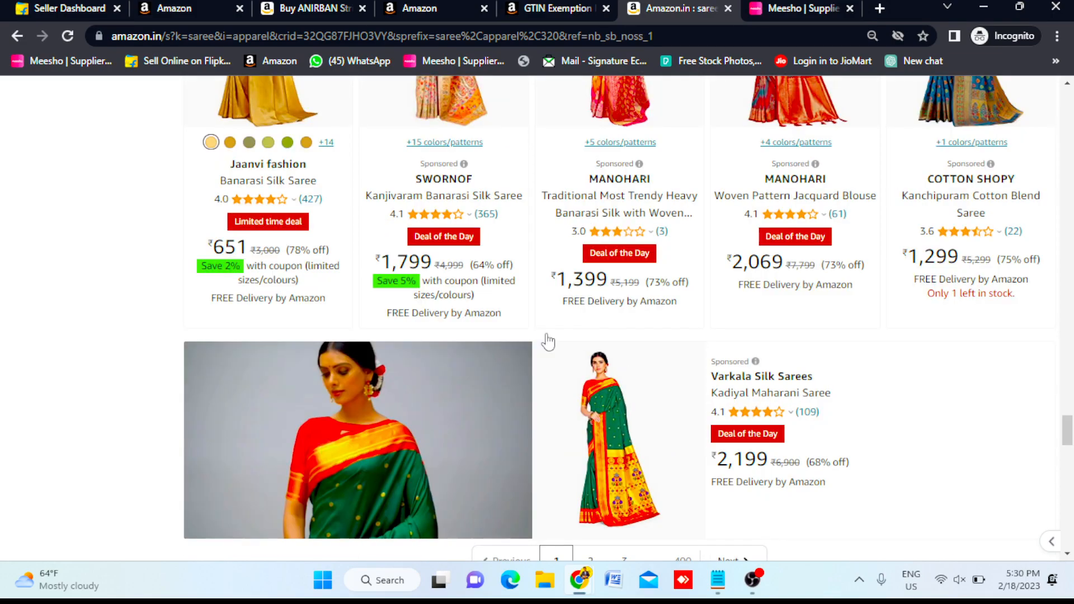
- Return to the copied listing form and withdraw the declaration that the product does not have a brand name
click(416, 6)
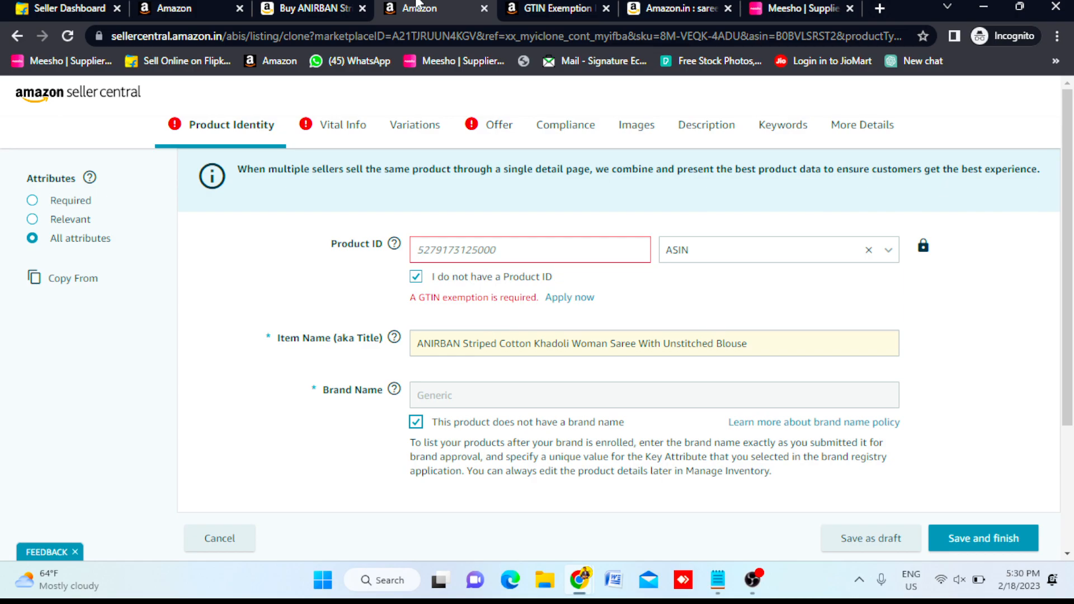
click(567, 7)
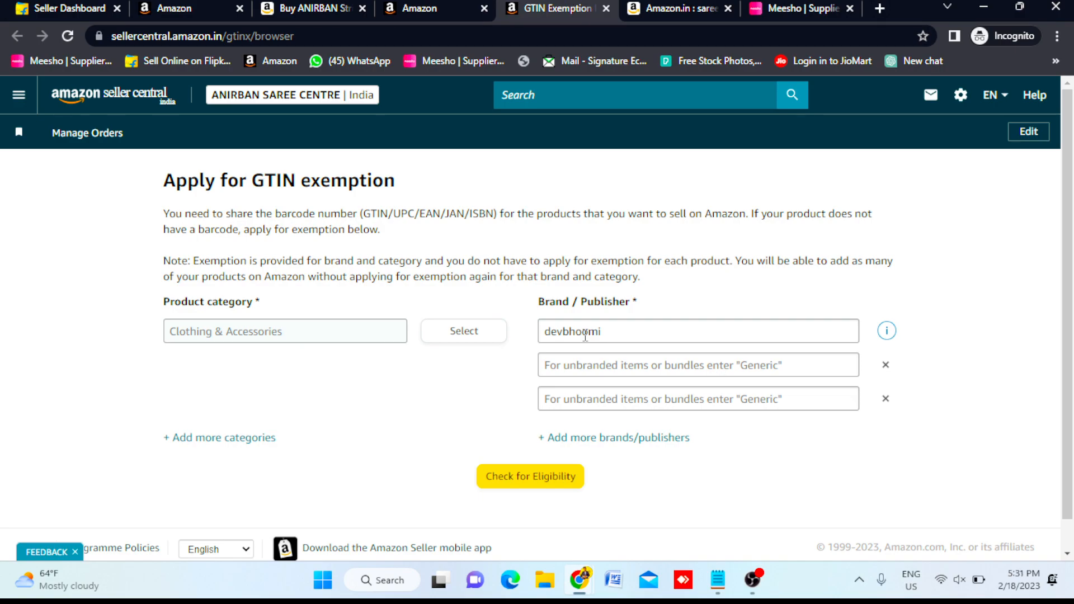
click(441, 7)
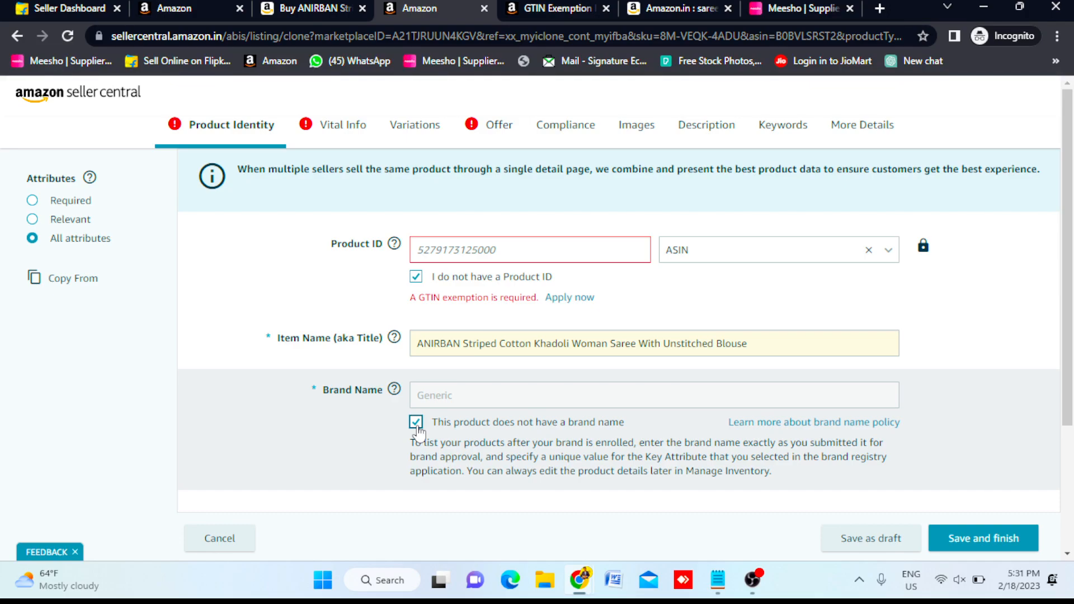
click(416, 425)
double_click(453, 399)
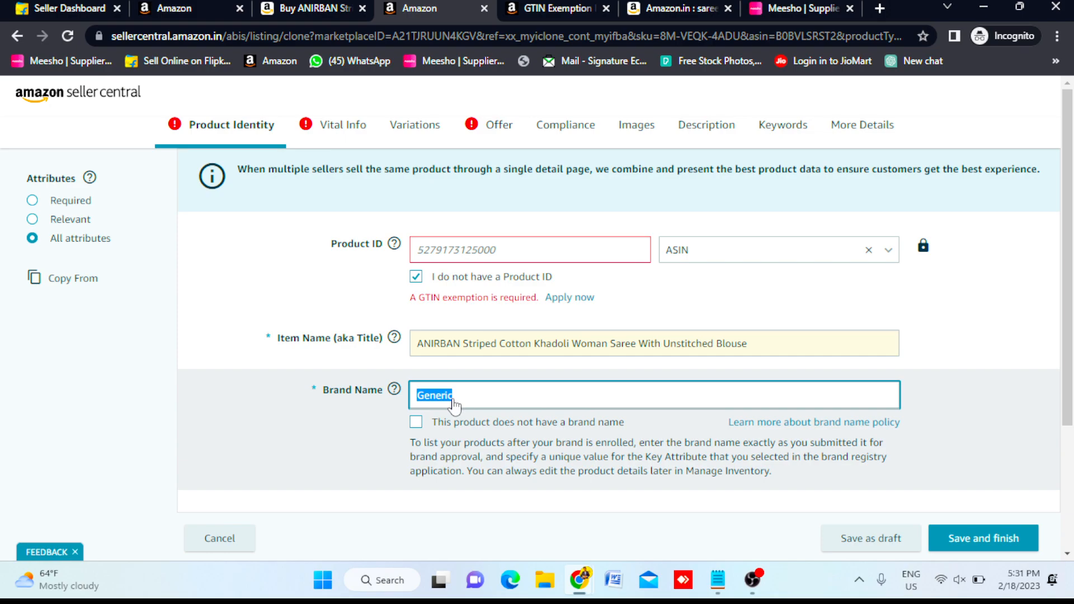
- Check GTIN exemption eligibility for devbhoomi in Clothing & Accessories and open the brand's approval request
key(ctrl+Tab)
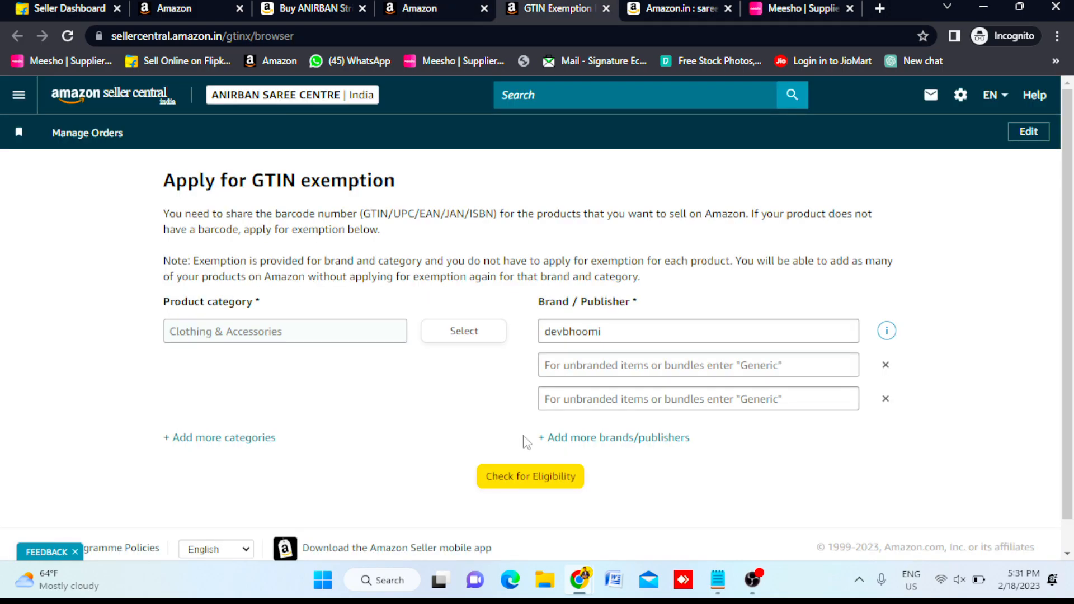
click(528, 481)
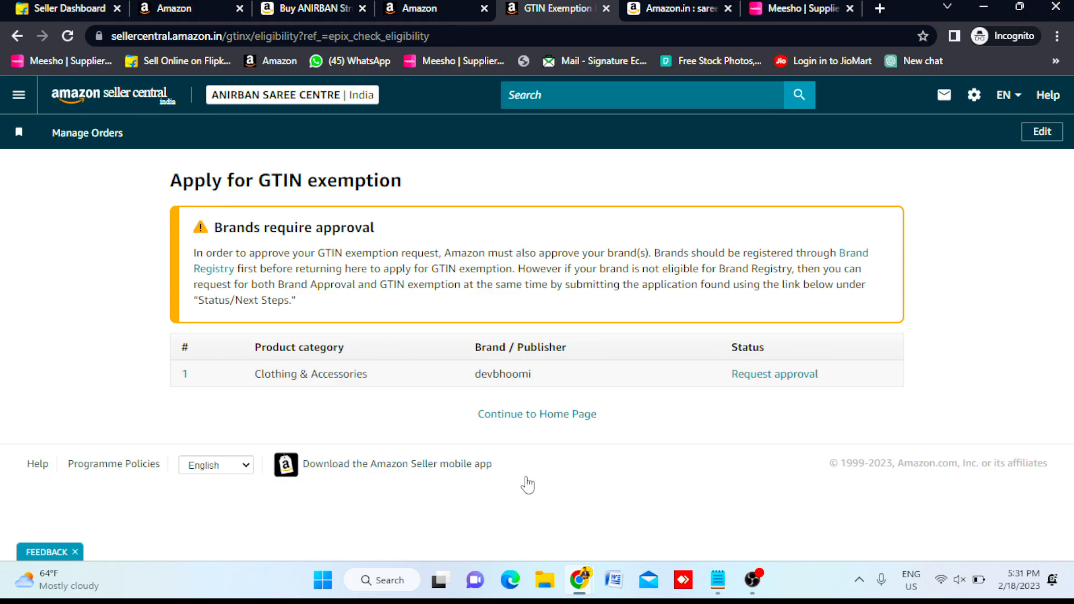
click(761, 375)
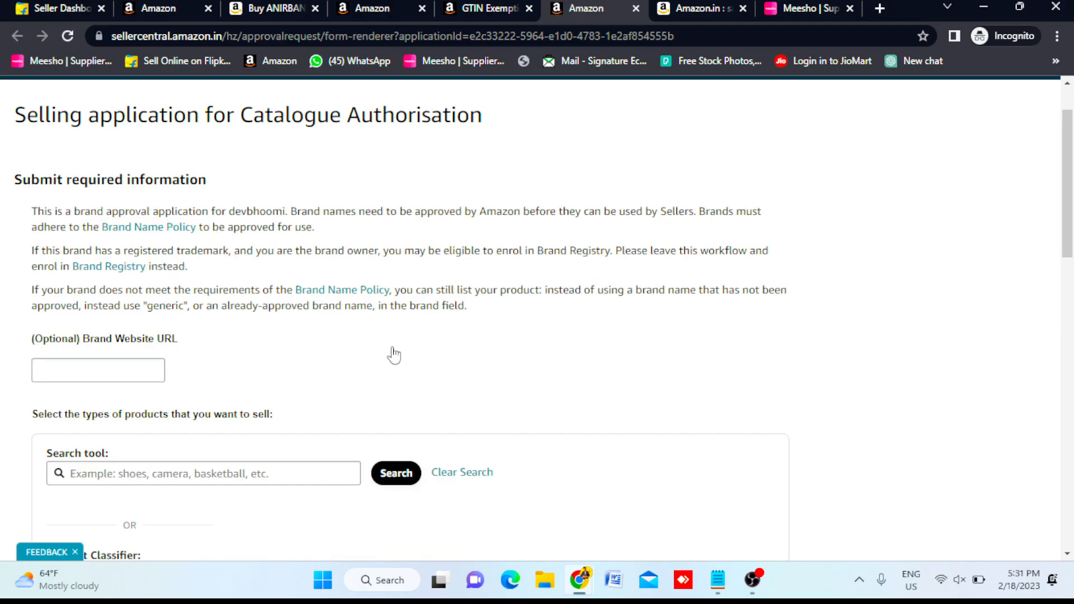
- Search the product types for "saree" and add Clothing & Accessories > Women > Ethnic Wear > Sarees to the application
scroll(394, 355, down, 5)
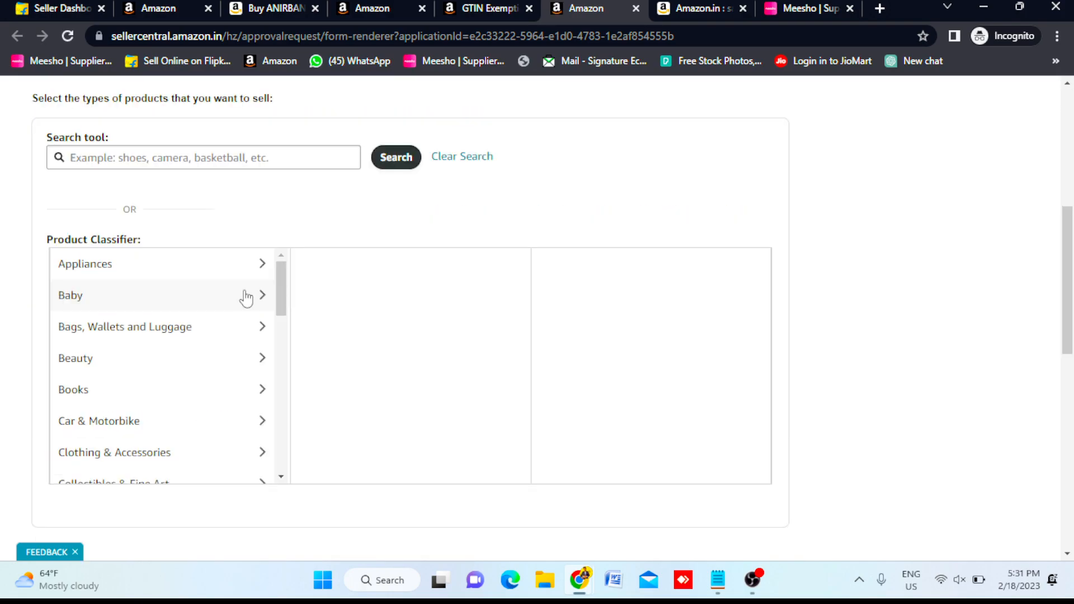
click(163, 156)
text(saree)
click(397, 160)
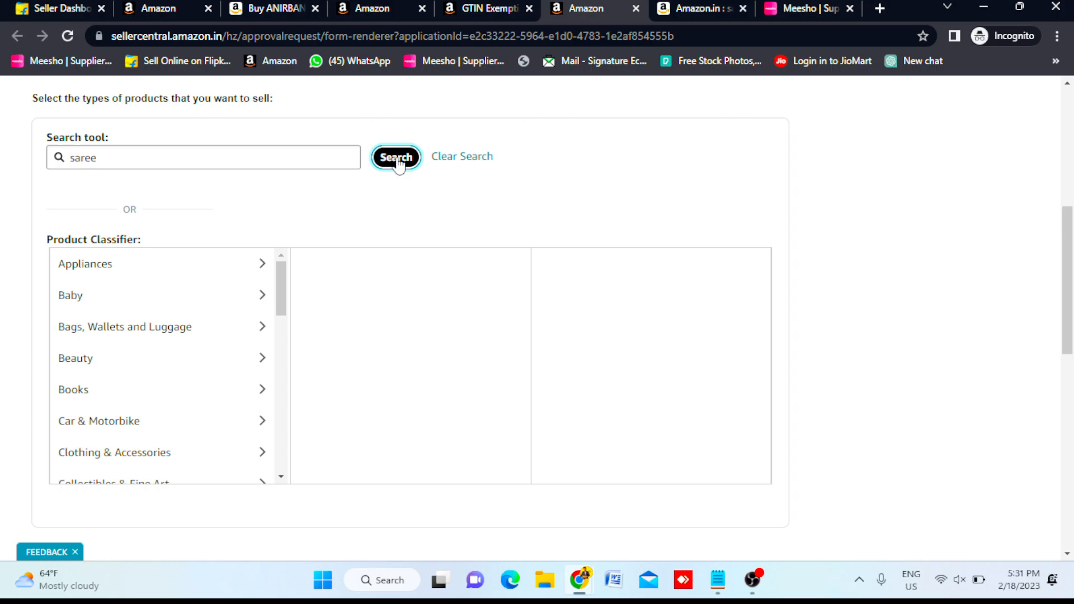
click(139, 246)
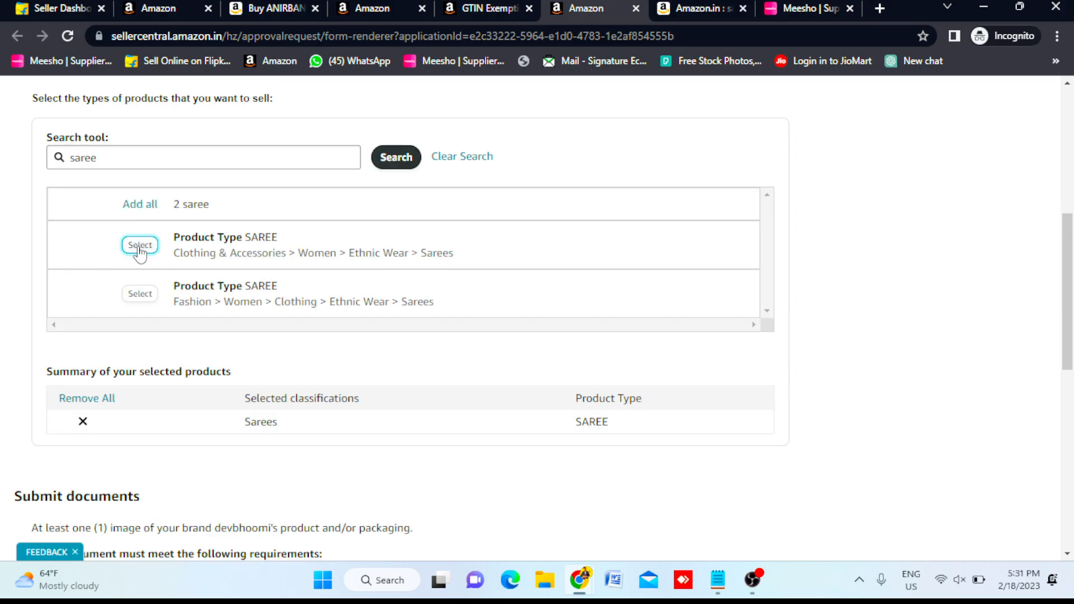
double_click(83, 158)
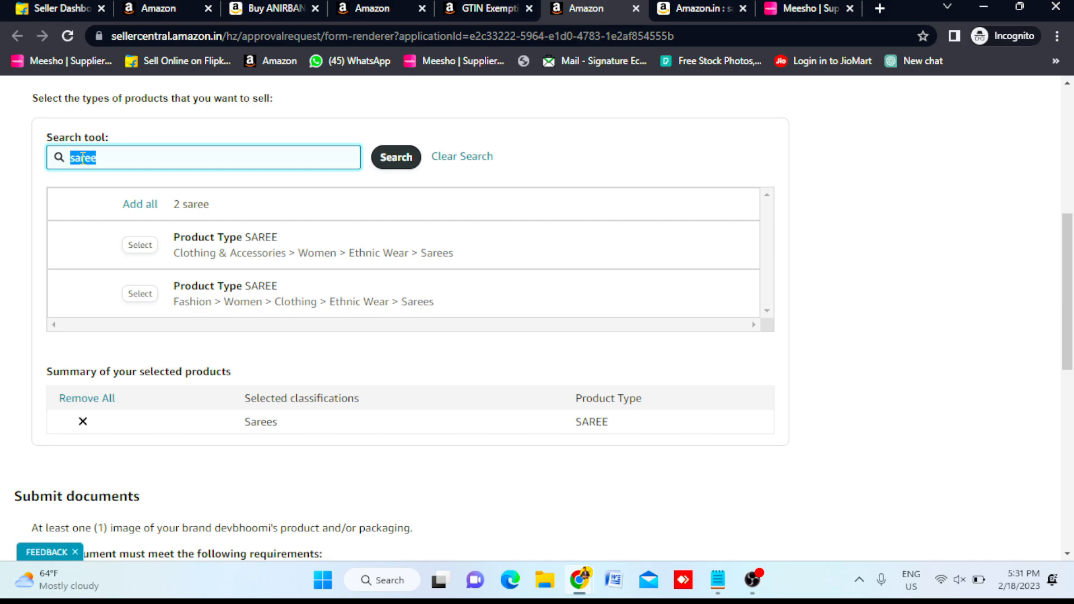
click(197, 439)
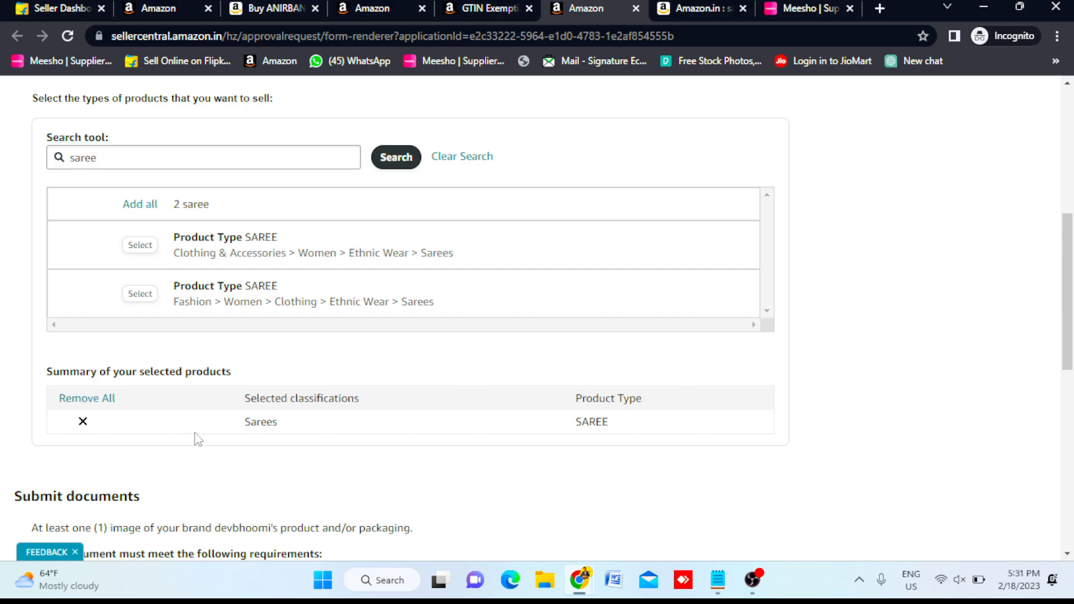
- Confirm all four document requirements for the devbhoomi brand image and try to submit the application
scroll(527, 430, down, 5)
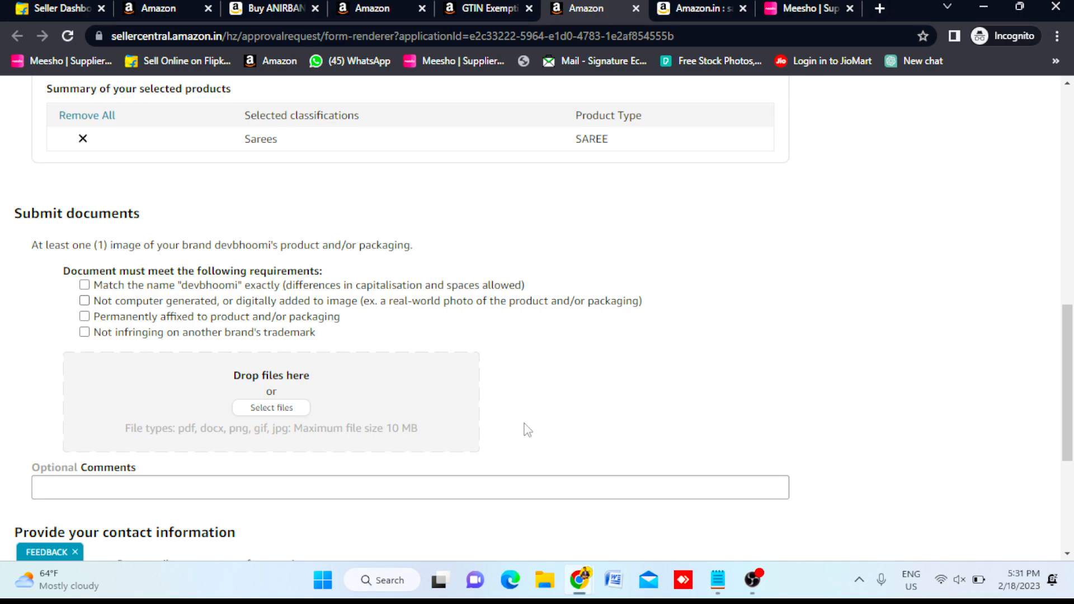
scroll(527, 430, down, 2)
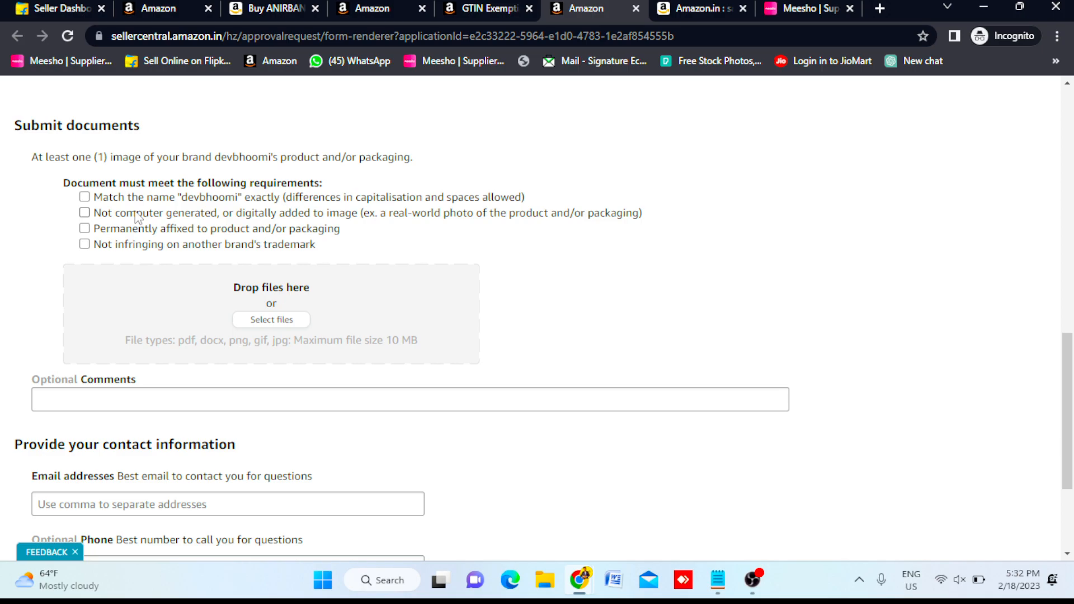
drag(93, 197, 357, 204)
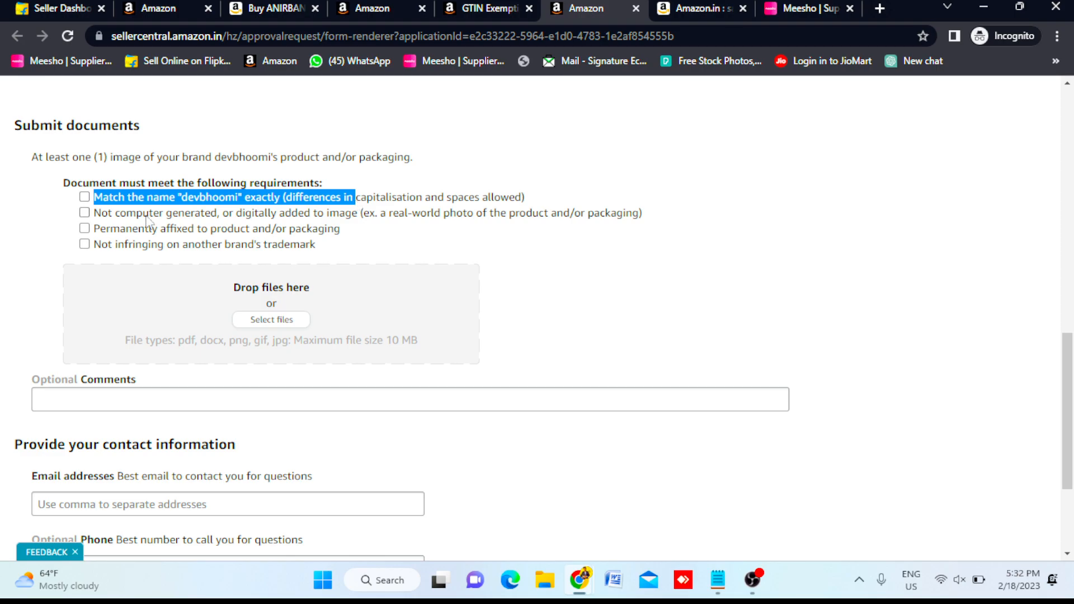
click(84, 198)
click(85, 215)
click(84, 228)
click(84, 244)
scroll(277, 333, down, 1)
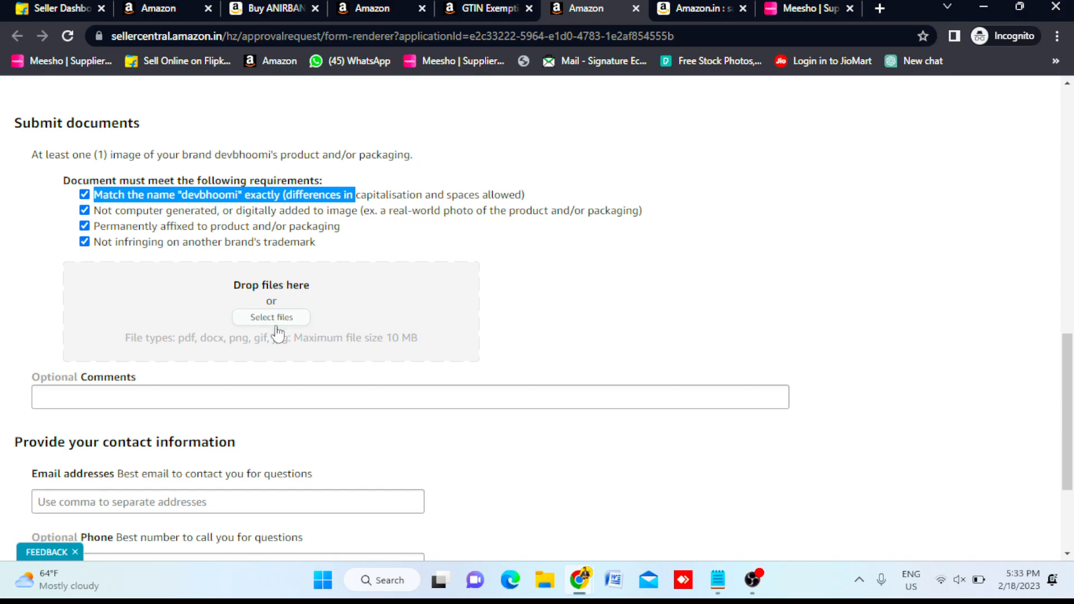
scroll(278, 332, down, 3)
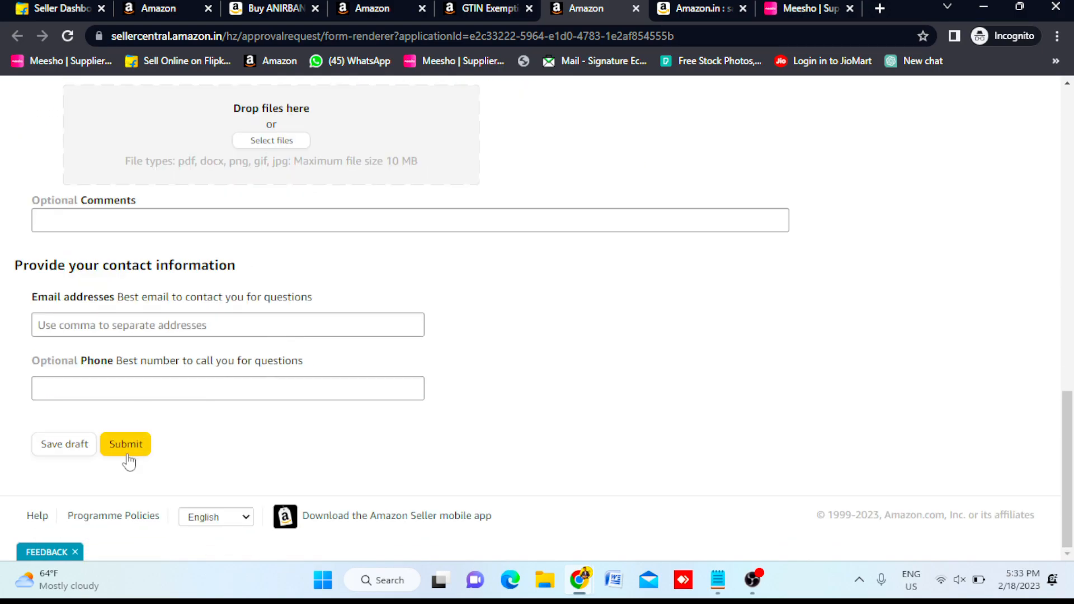
click(127, 455)
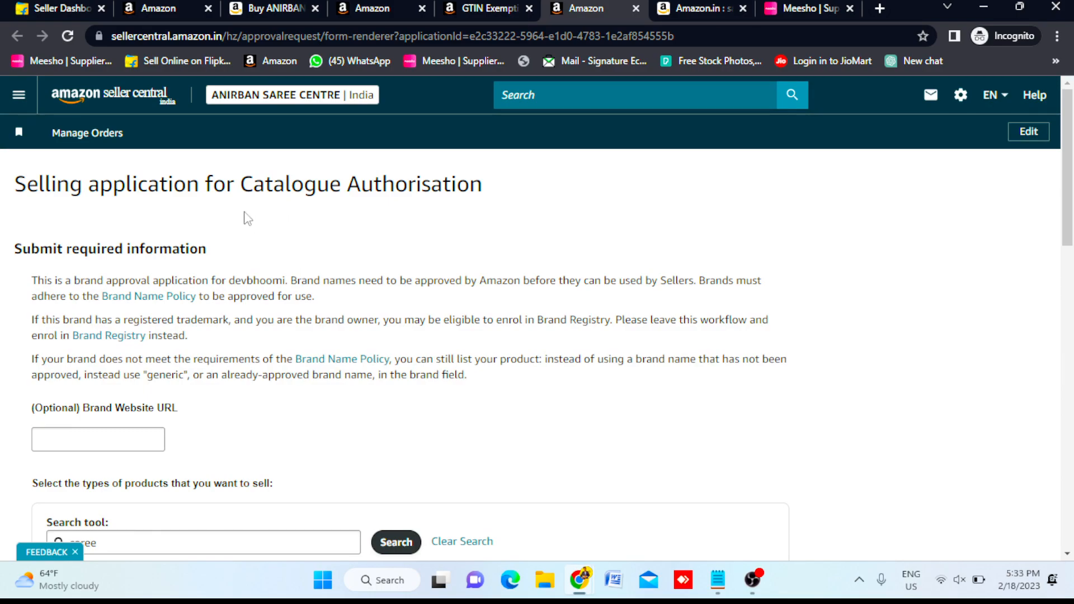
- Close the GTIN exemption page and return to the copied listing form
click(25, 102)
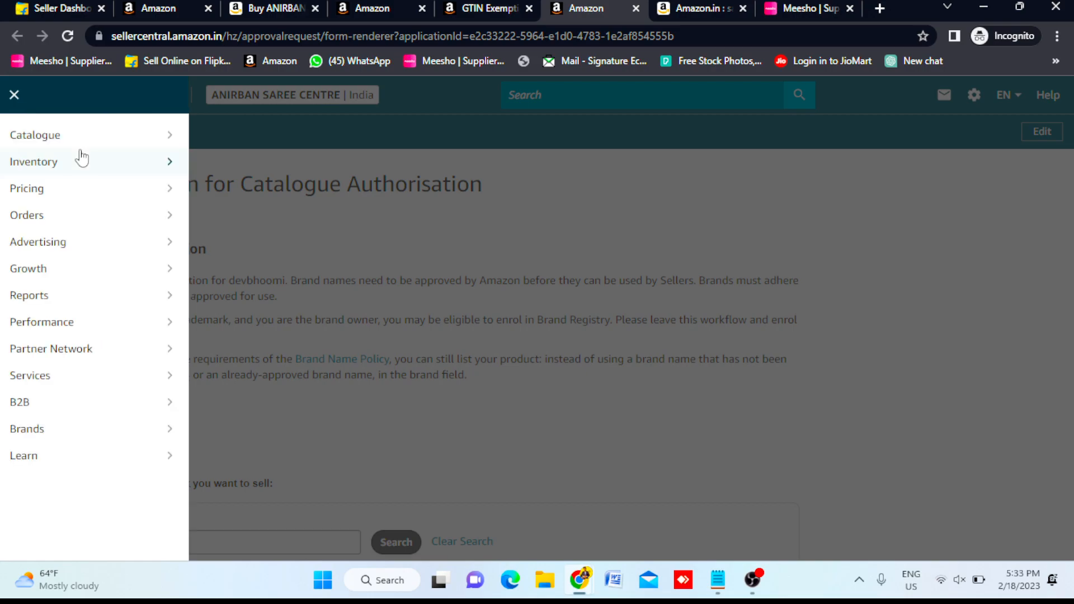
mouse_move(64, 140)
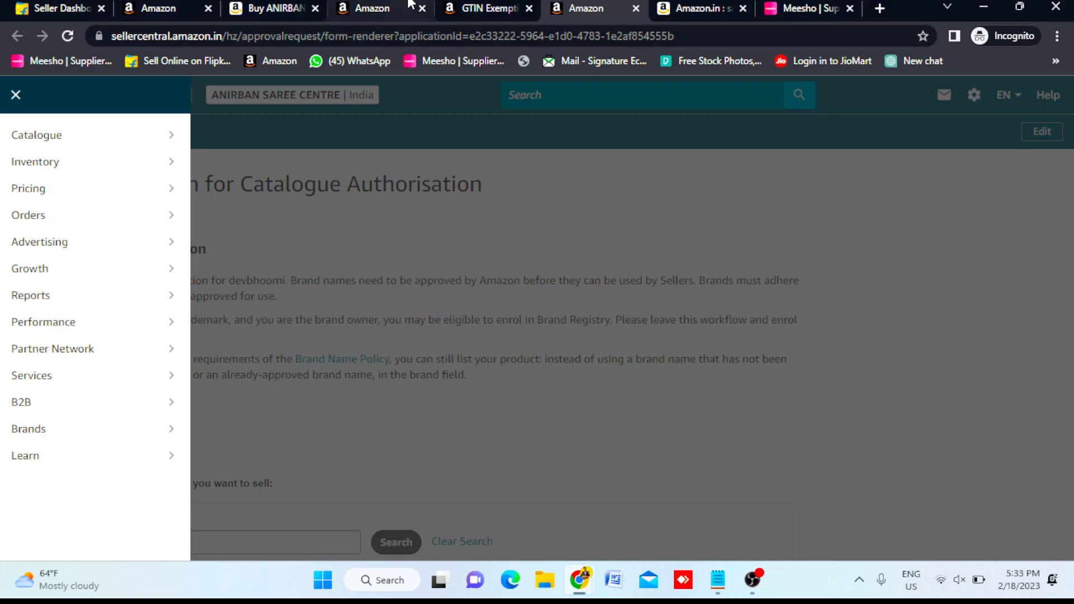
click(493, 7)
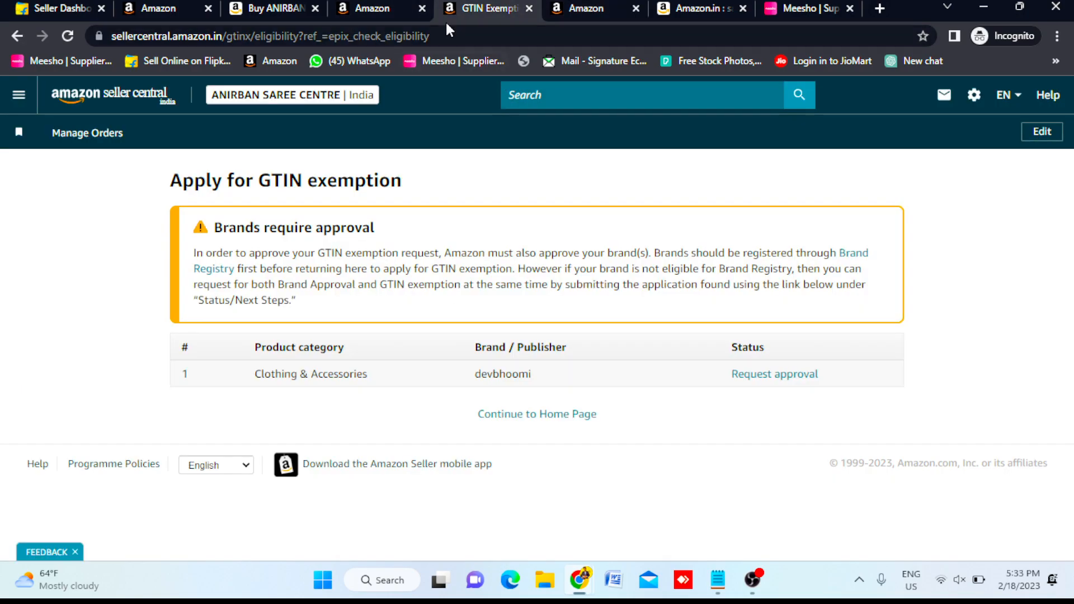
click(528, 8)
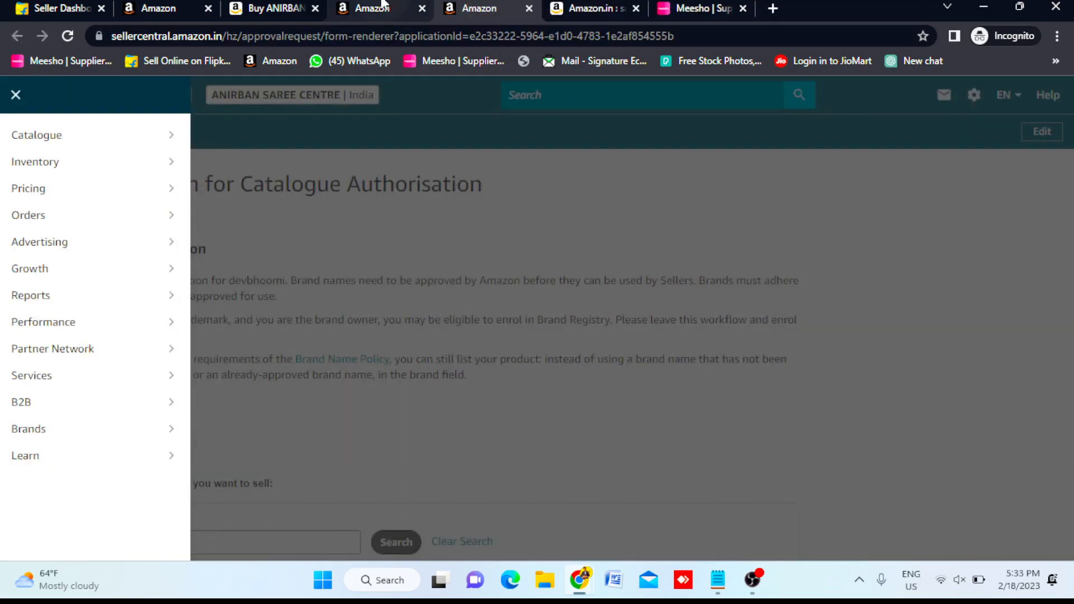
click(331, 7)
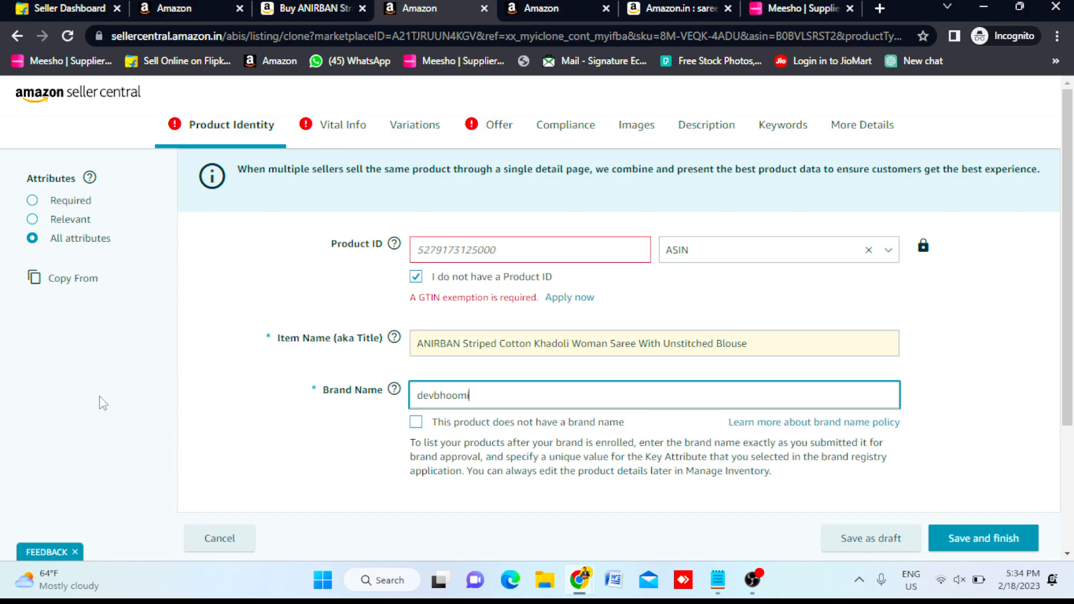
- Replace the listing's brand name with the suggested brand ANIRBAN
drag(474, 397, 417, 401)
key(BackSpace)
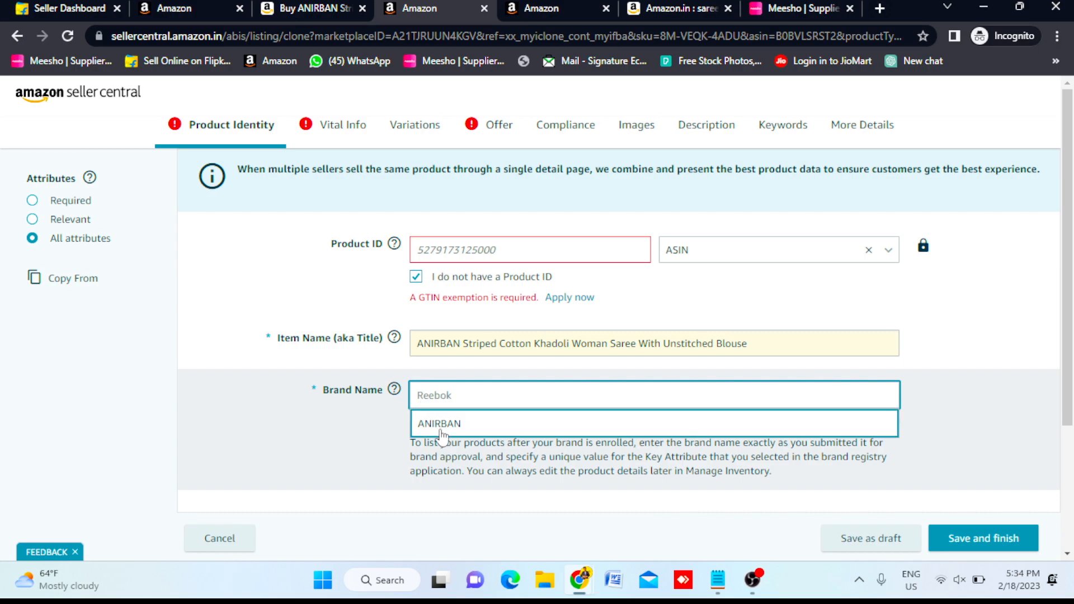
click(442, 435)
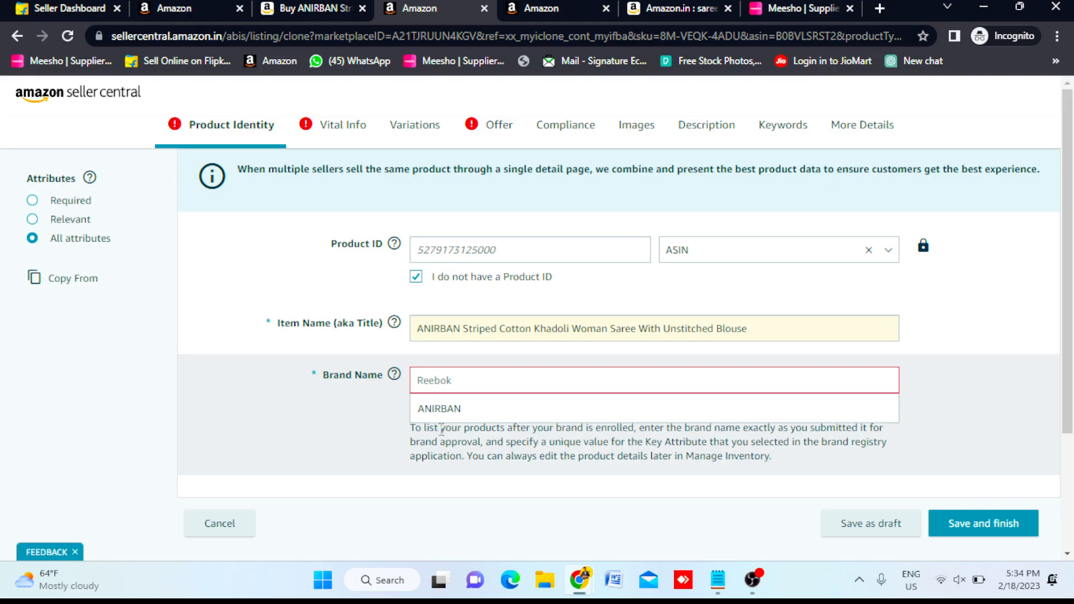
click(443, 414)
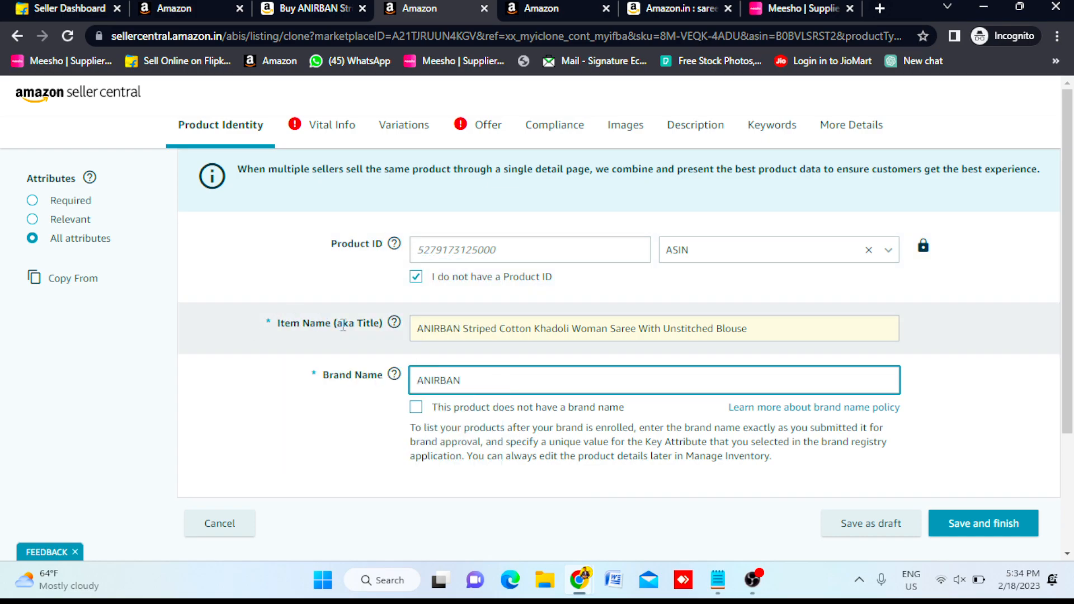
- Close the catalogue authorisation application and move the ANIRBAN product page after the saree search results
click(540, 5)
click(677, 6)
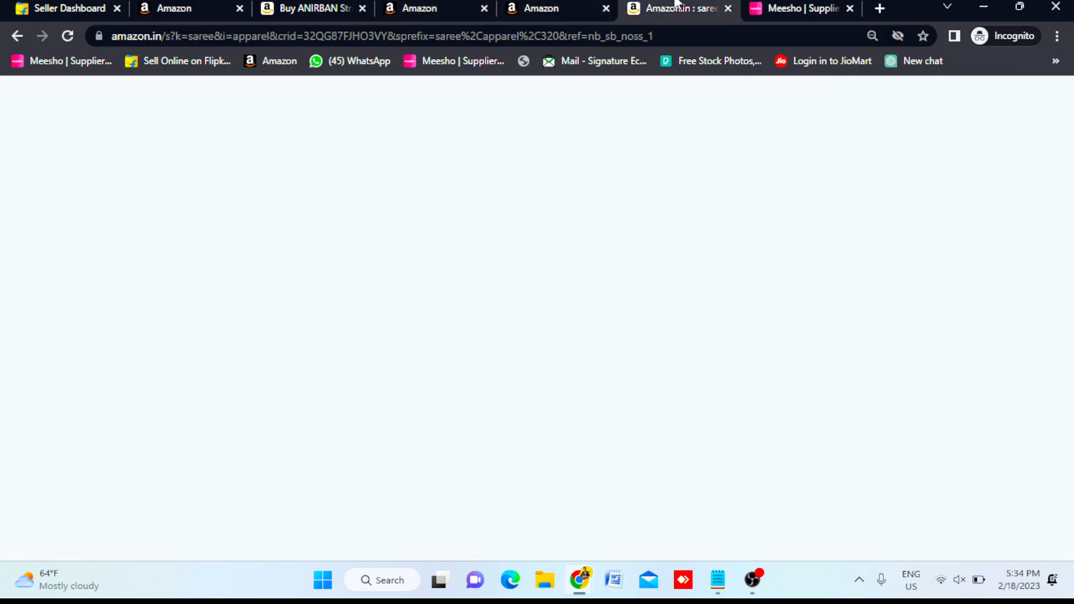
click(606, 8)
drag(307, 8, 607, 5)
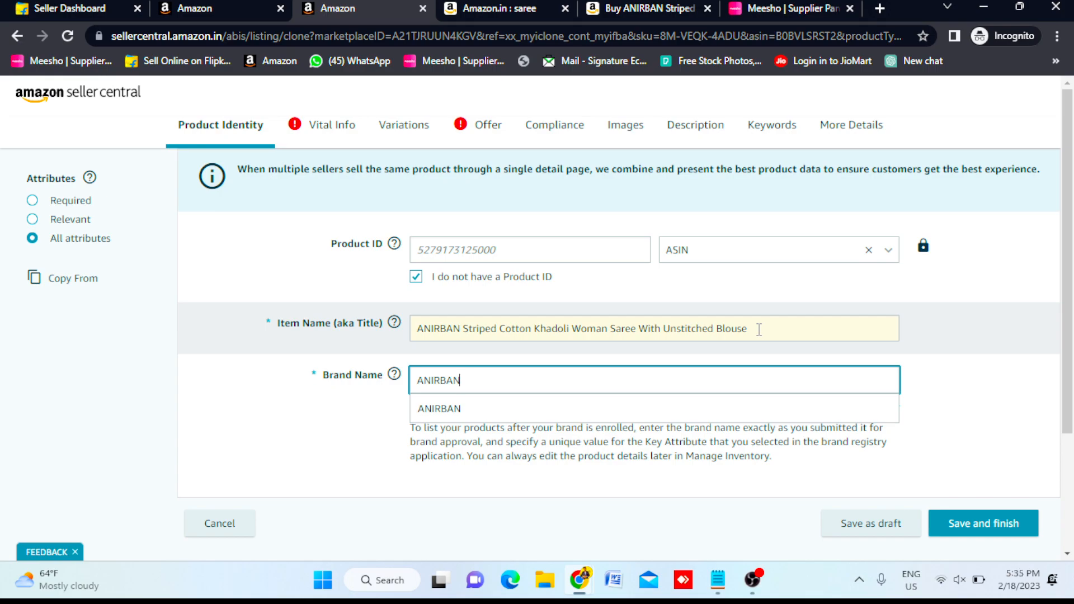
- Review the saree search results and the ANIRBAN product page, then return to the listing's product identity details
click(510, 7)
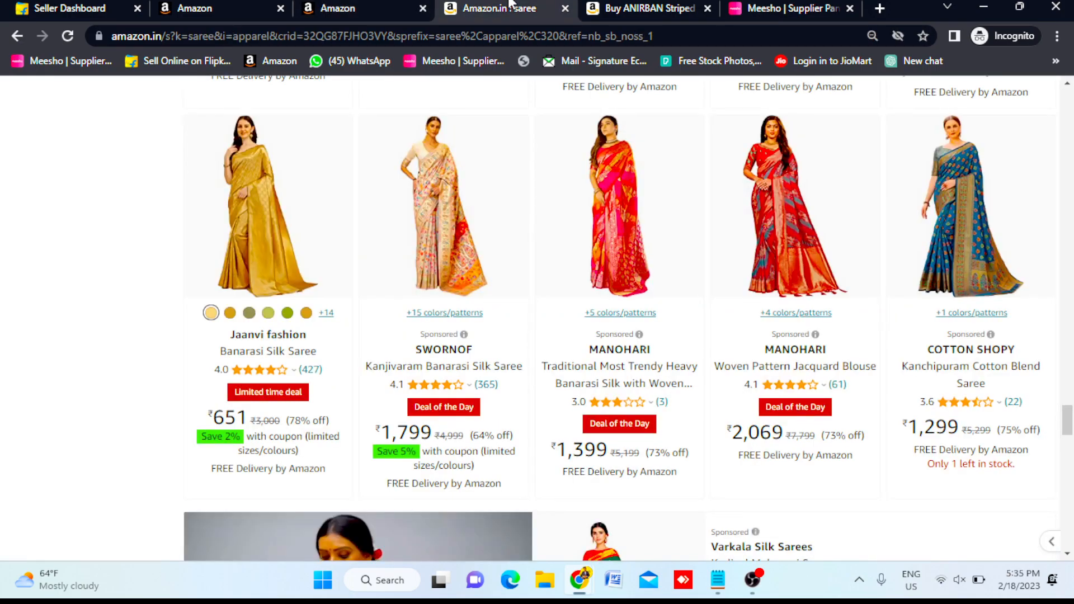
click(617, 6)
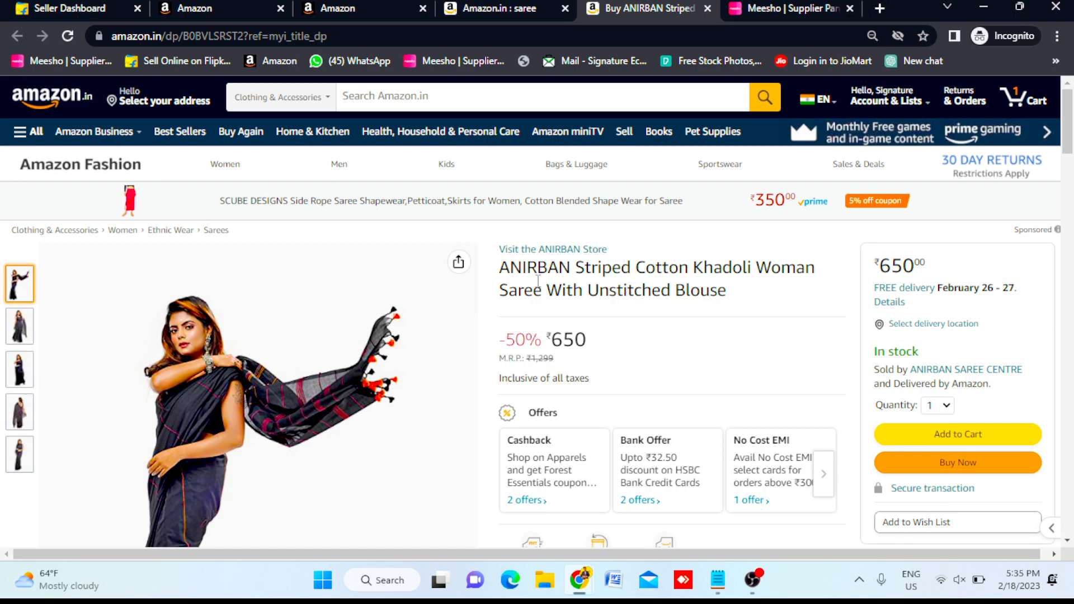
click(354, 5)
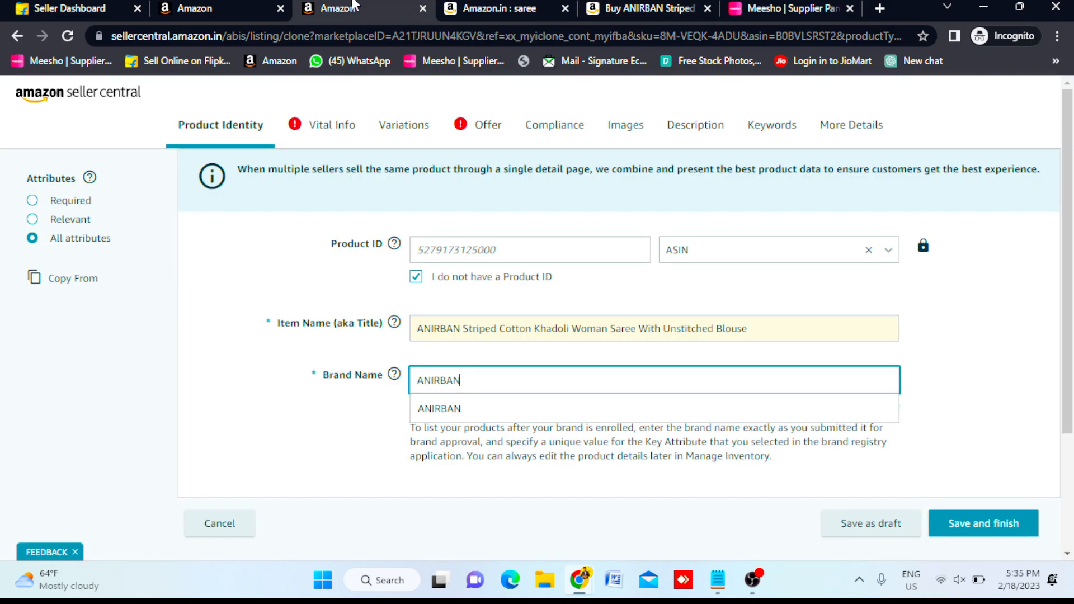
click(506, 6)
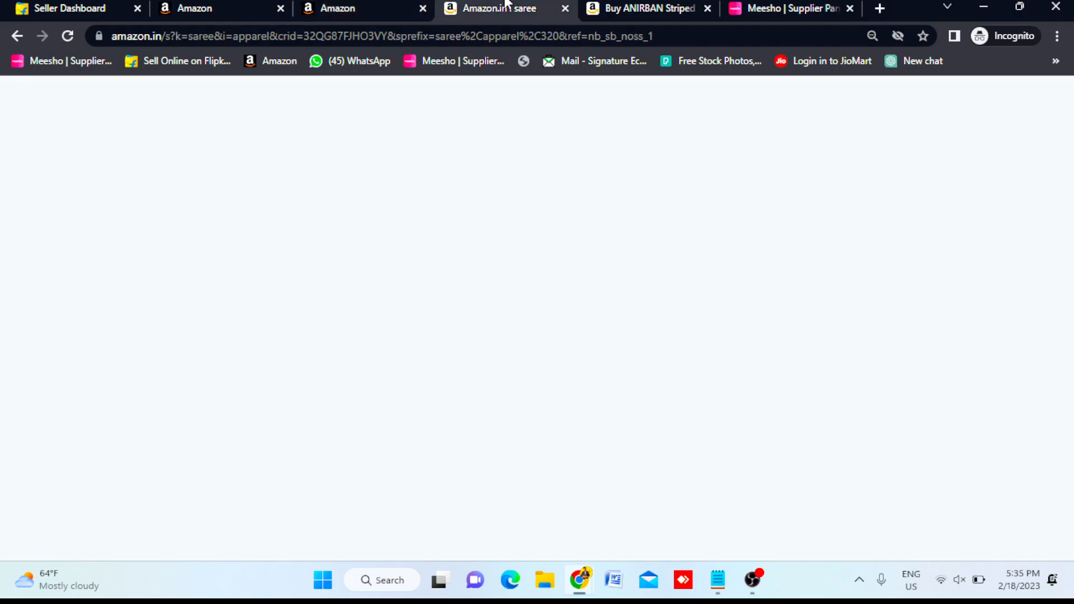
click(343, 7)
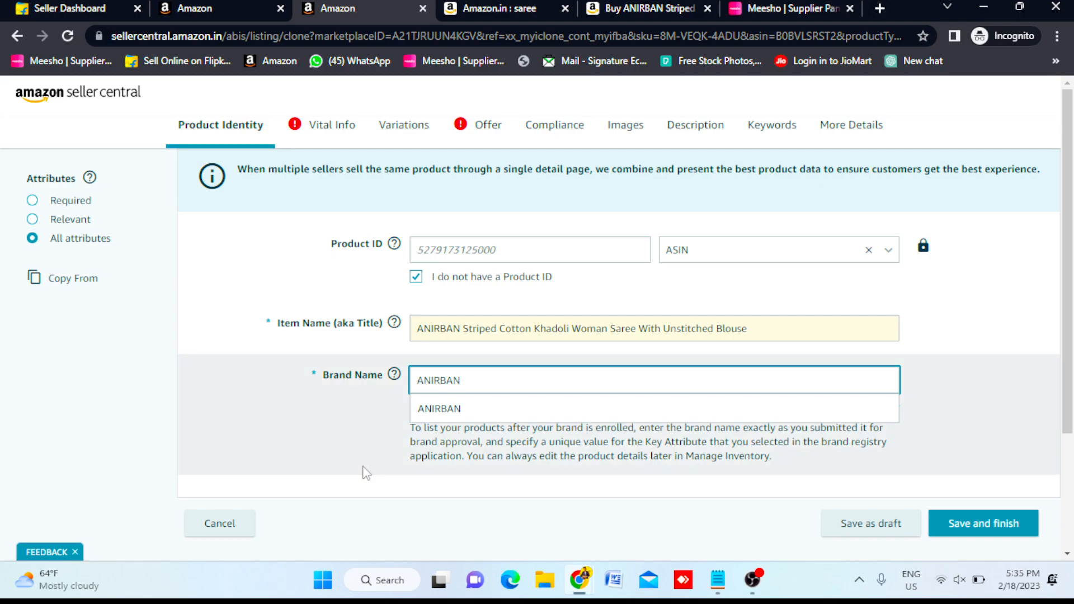
click(366, 472)
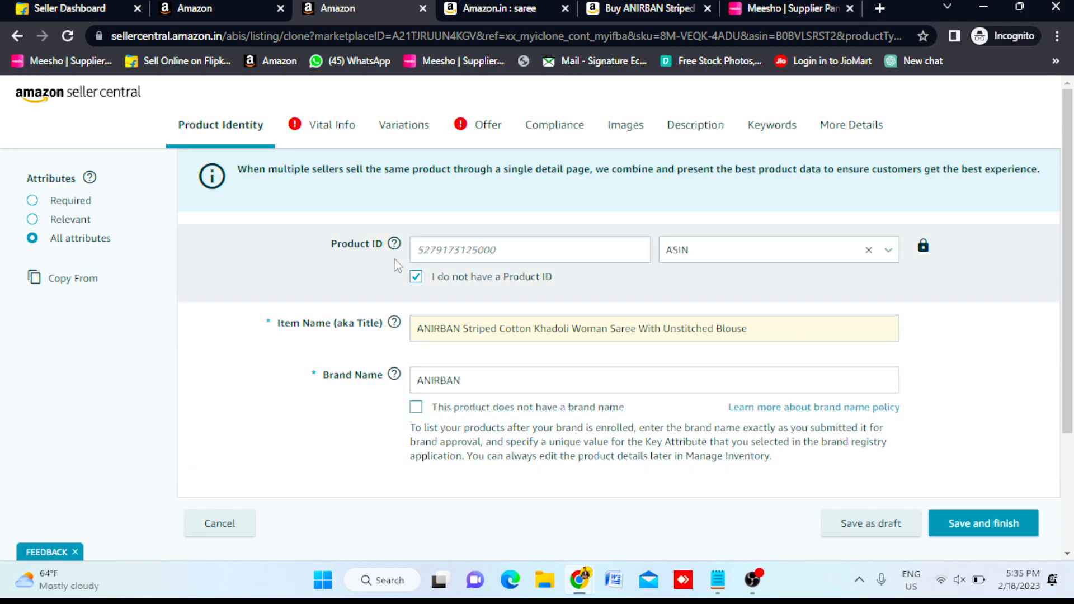
- Open the listing's Vital Info section and examine the colour options on the live Khadoli saree product page
click(334, 133)
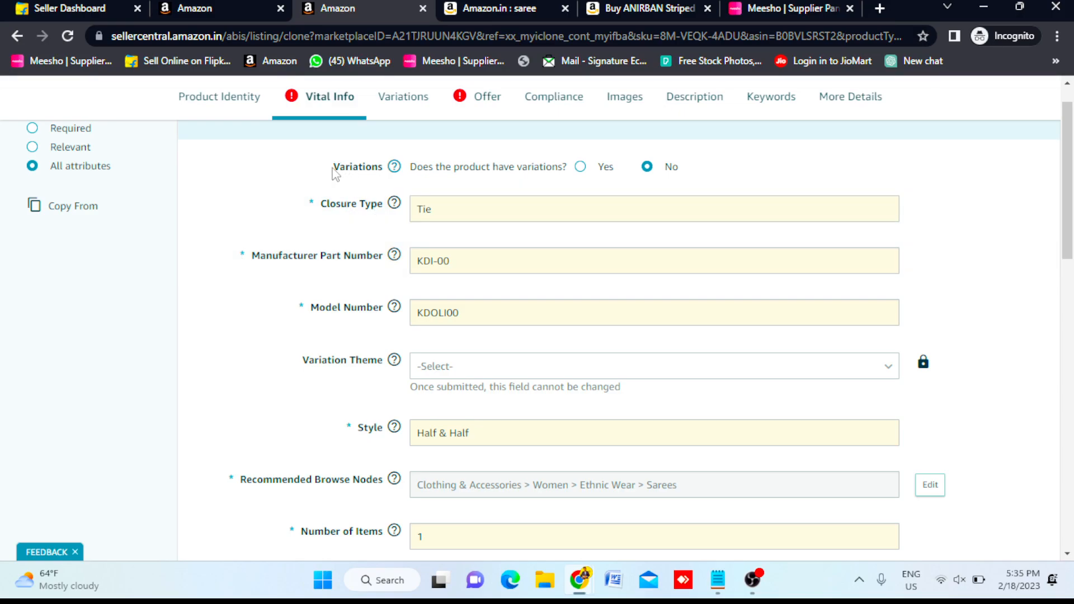
drag(333, 167, 388, 167)
click(504, 6)
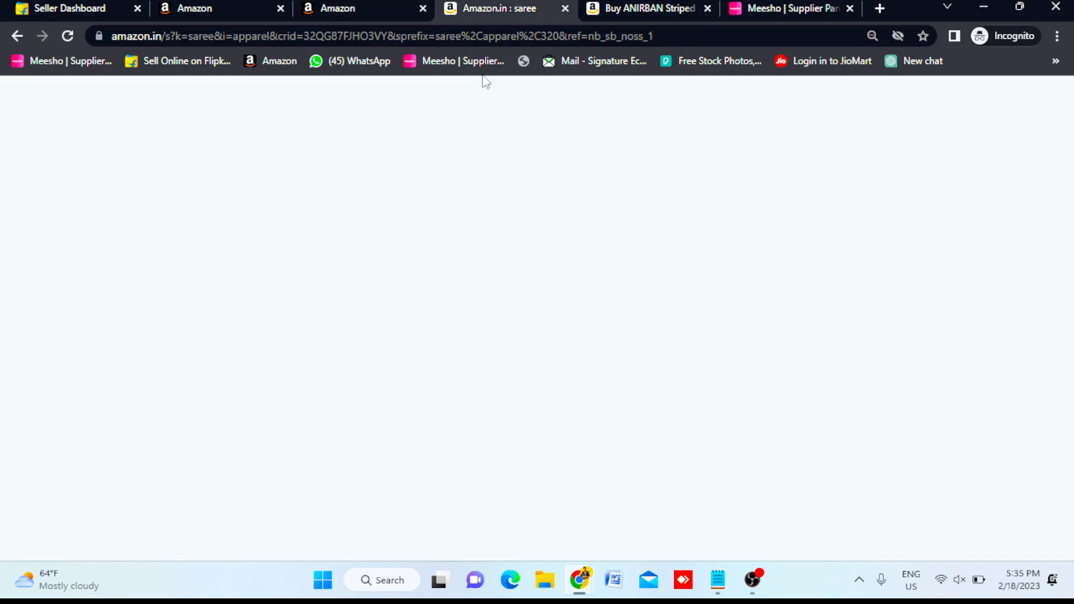
click(638, 8)
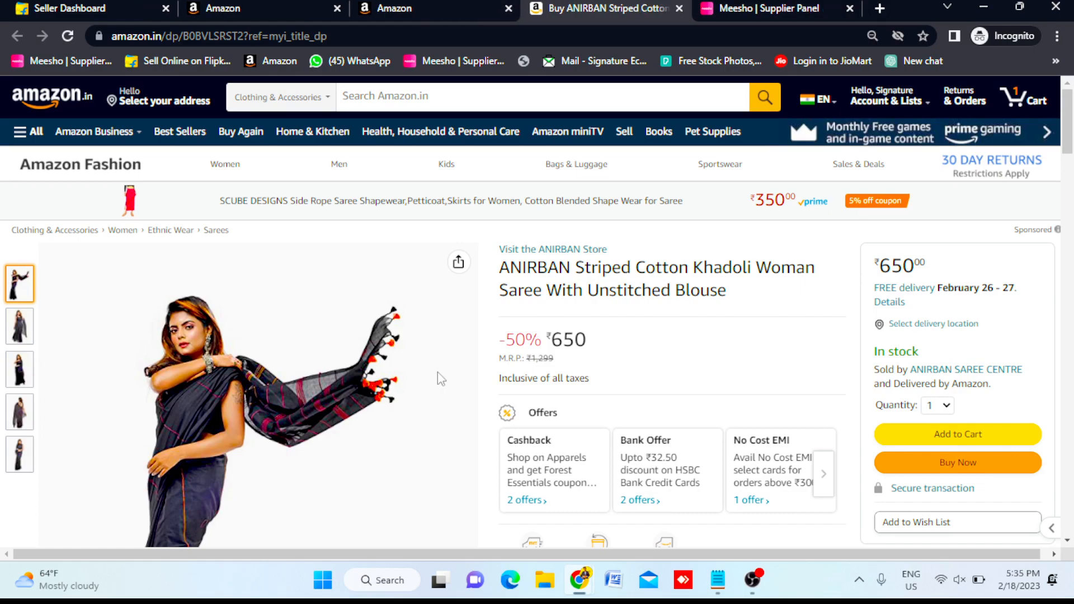
scroll(437, 371, down, 3)
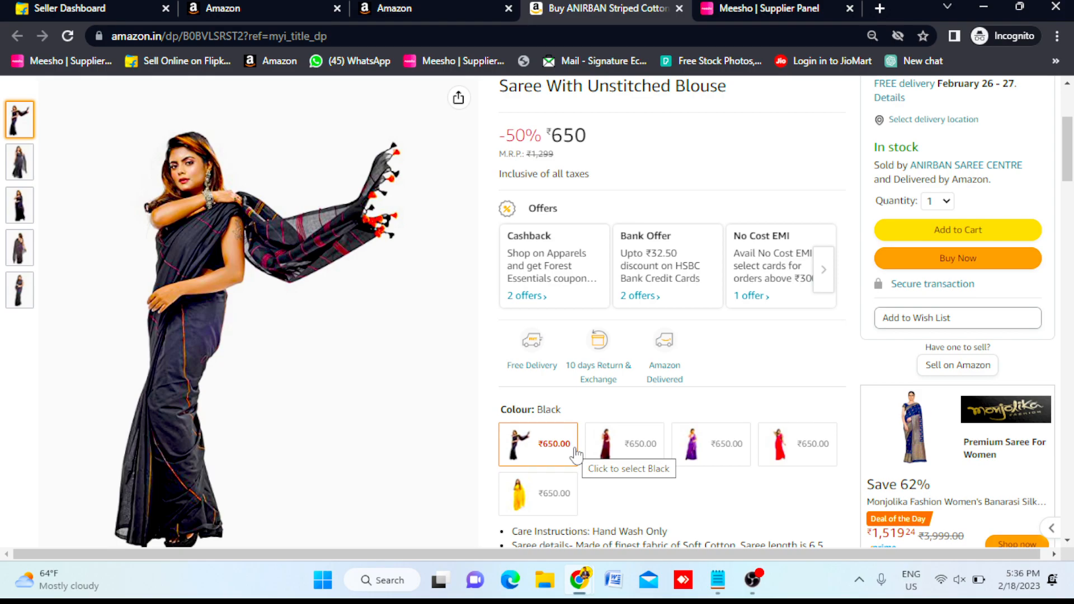
- Mark the cloned saree listing as having variations, with Color as the attribute that differs across variants
click(428, 8)
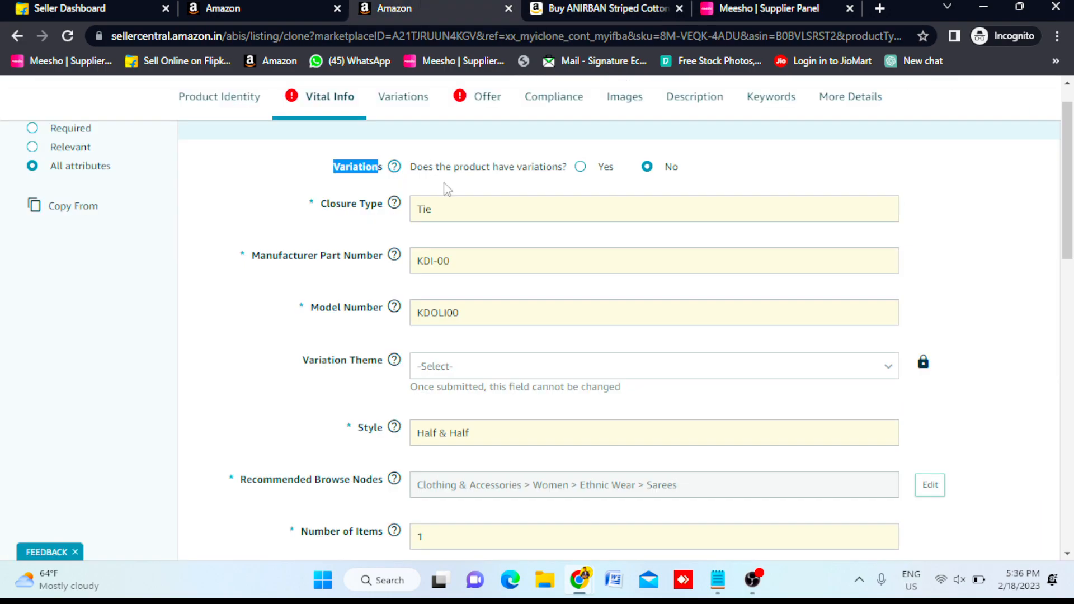
click(579, 169)
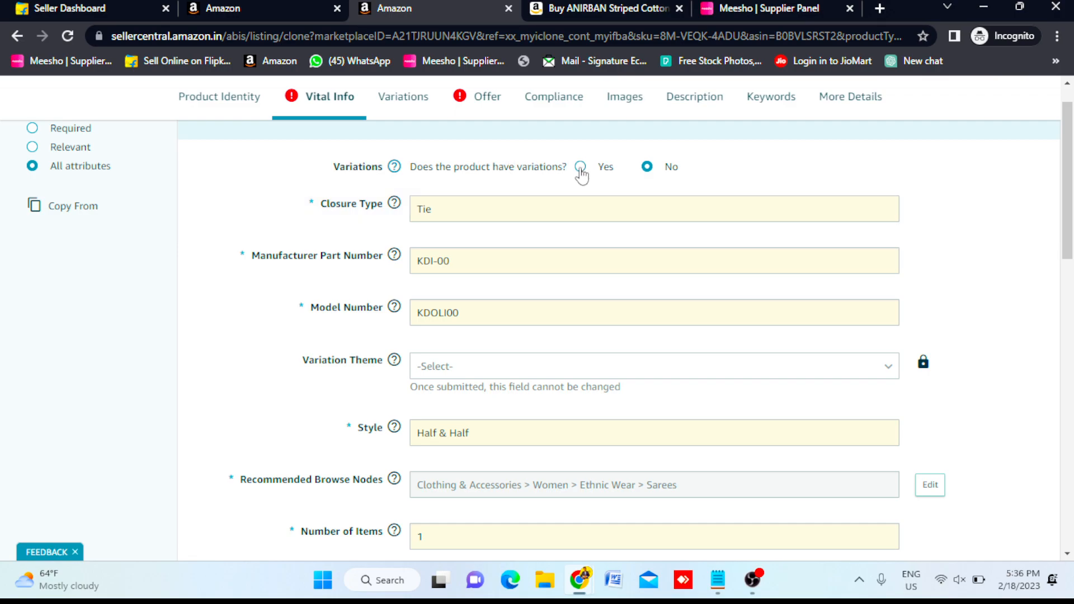
click(581, 167)
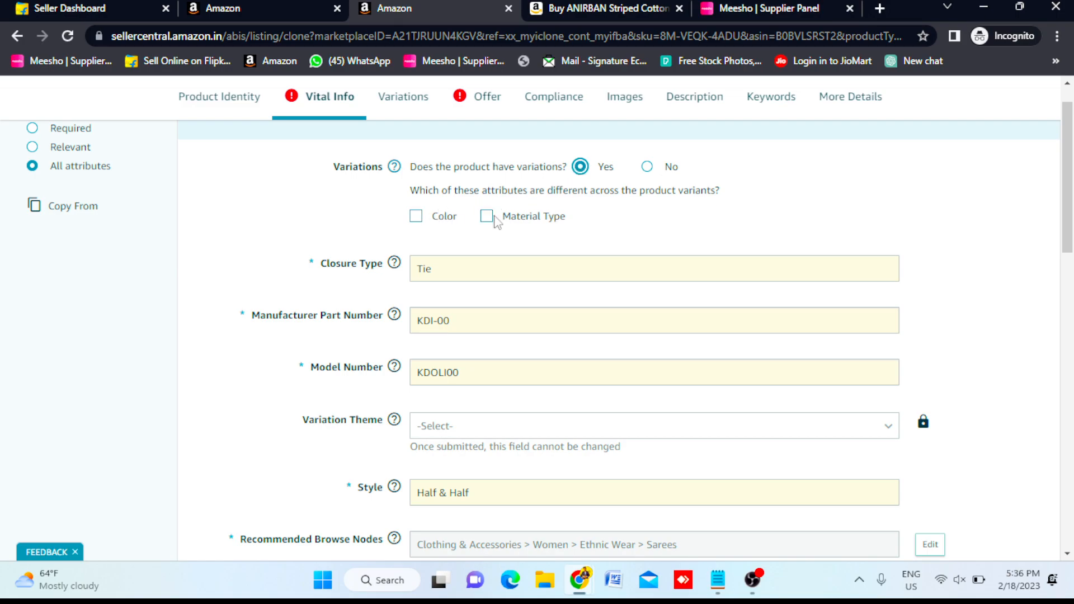
click(416, 223)
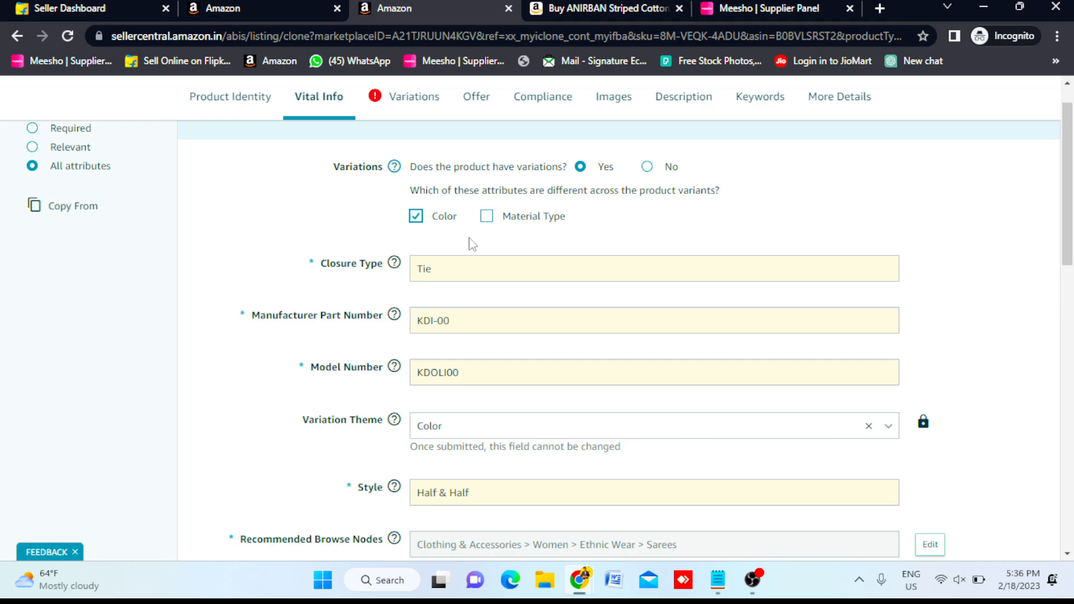
- Examine the Closure Type, Manufacturer Part Number, Model Number, Variation Theme and Style fields and their help notes
scroll(470, 242, down, 1)
click(394, 217)
click(454, 195)
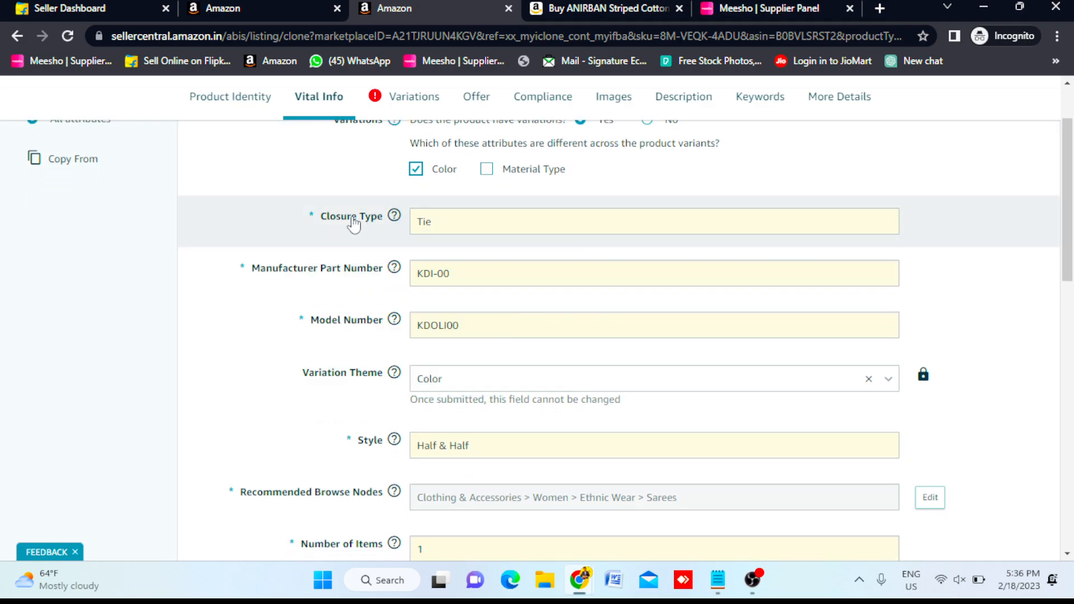
mouse_move(394, 221)
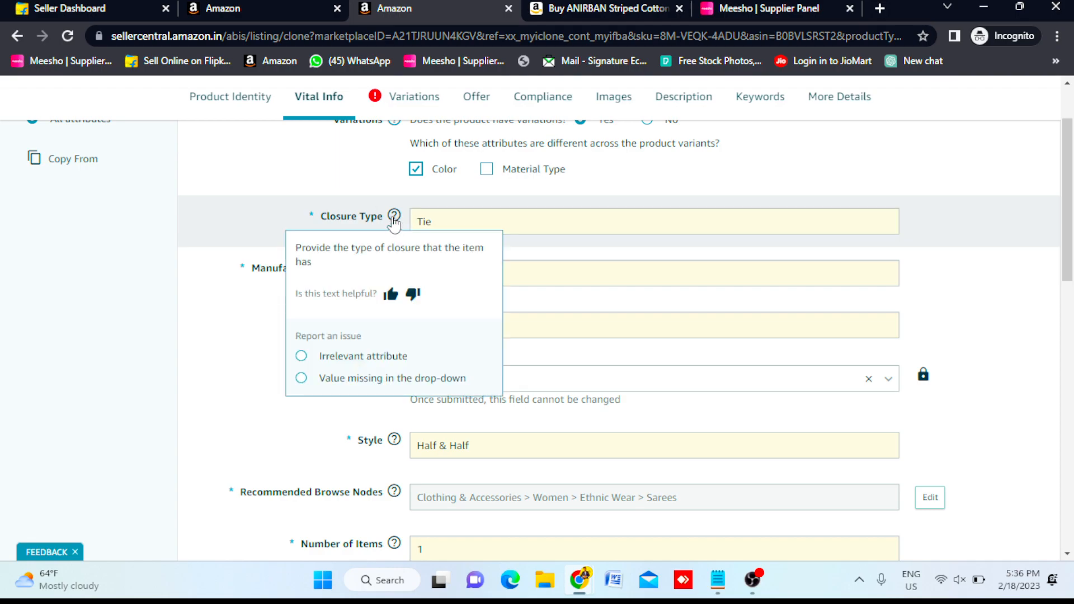
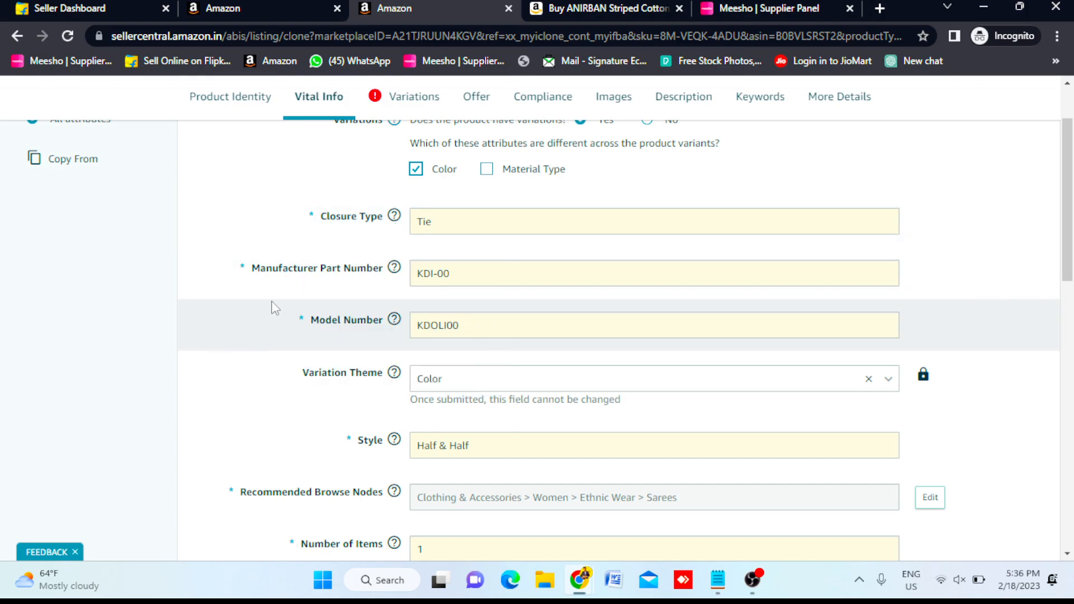
mouse_move(395, 268)
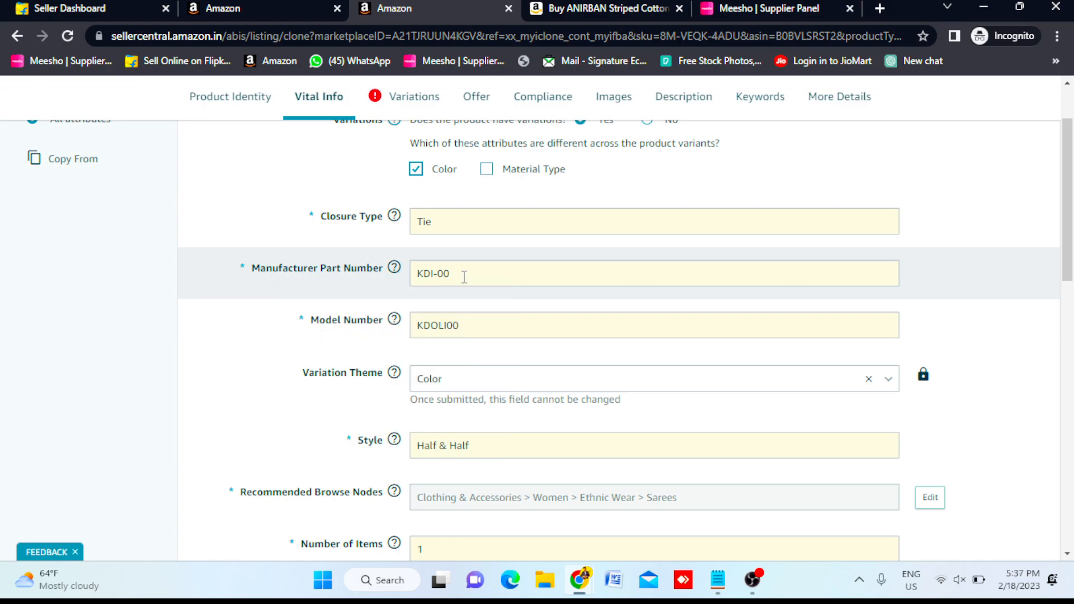
mouse_move(396, 327)
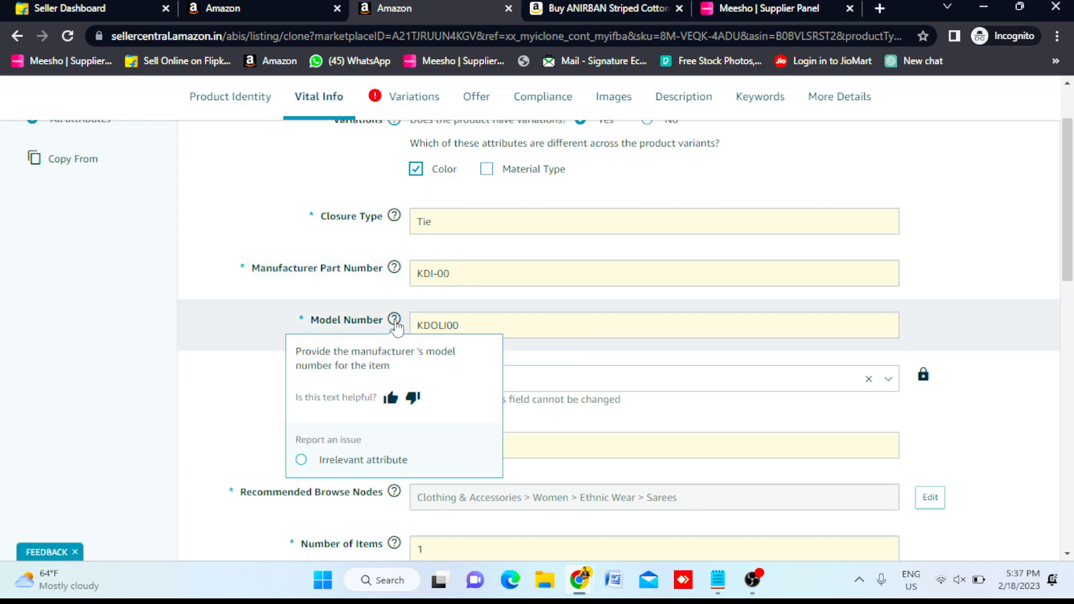
scroll(467, 329, down, 2)
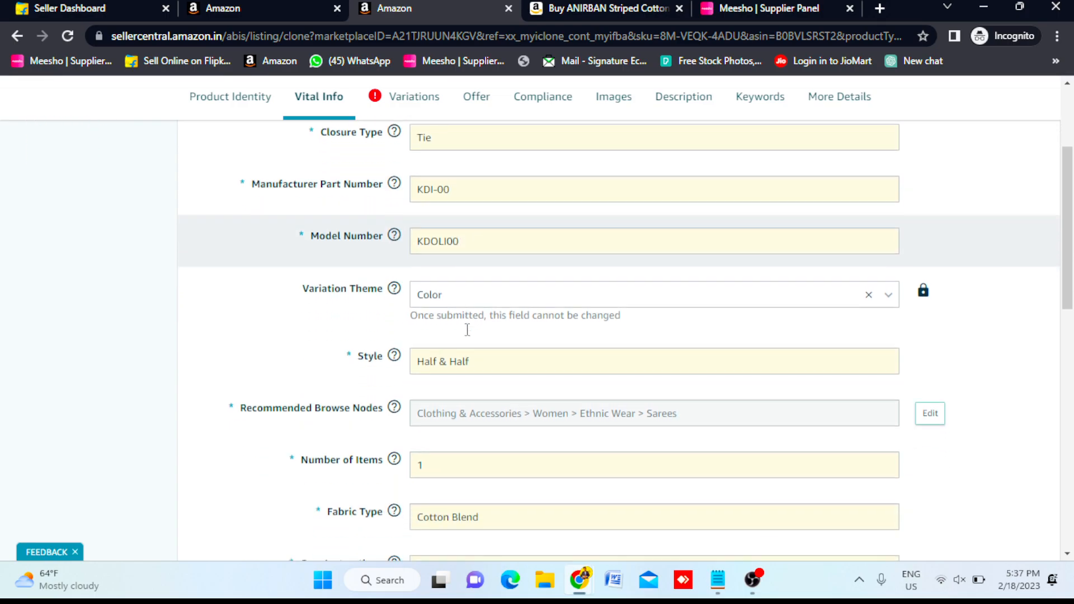
scroll(469, 336, down, 2)
mouse_move(395, 224)
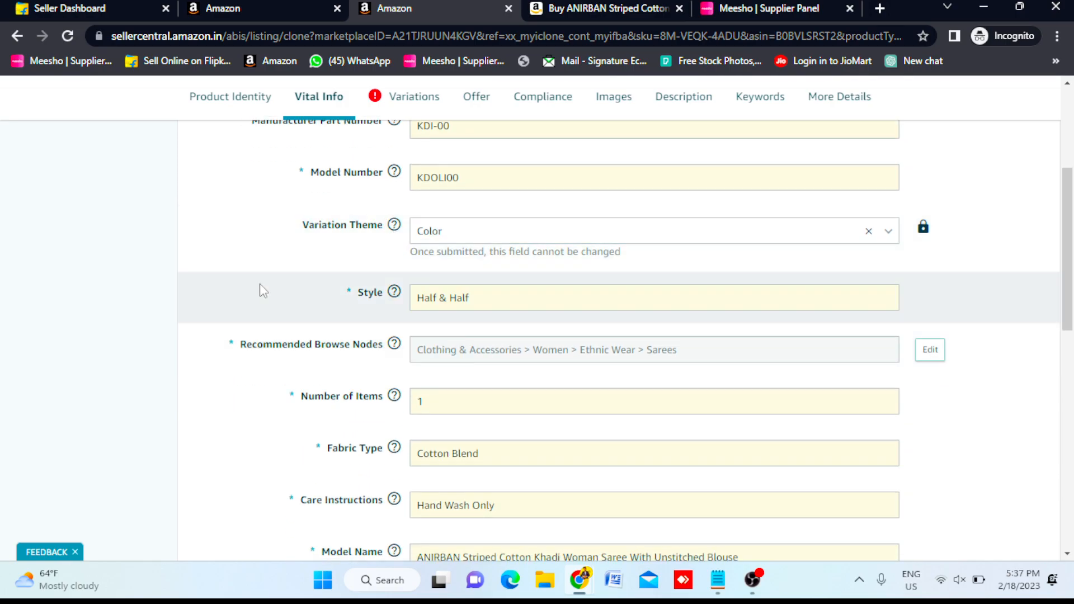
mouse_move(395, 295)
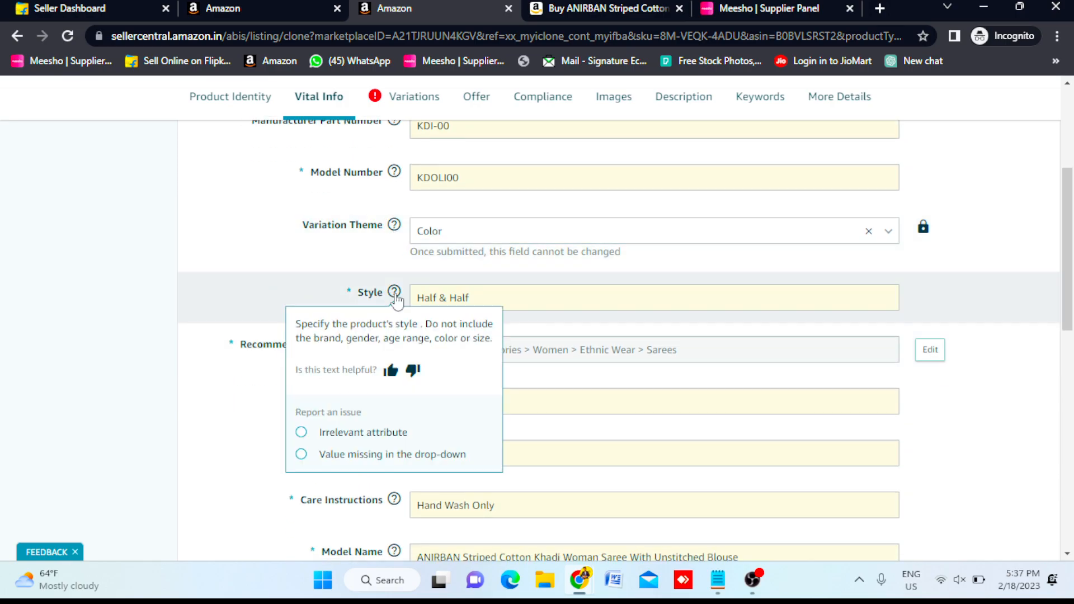
- Clear the Style value, look through the suggested saree styles, and choose Half & Half again
click(556, 307)
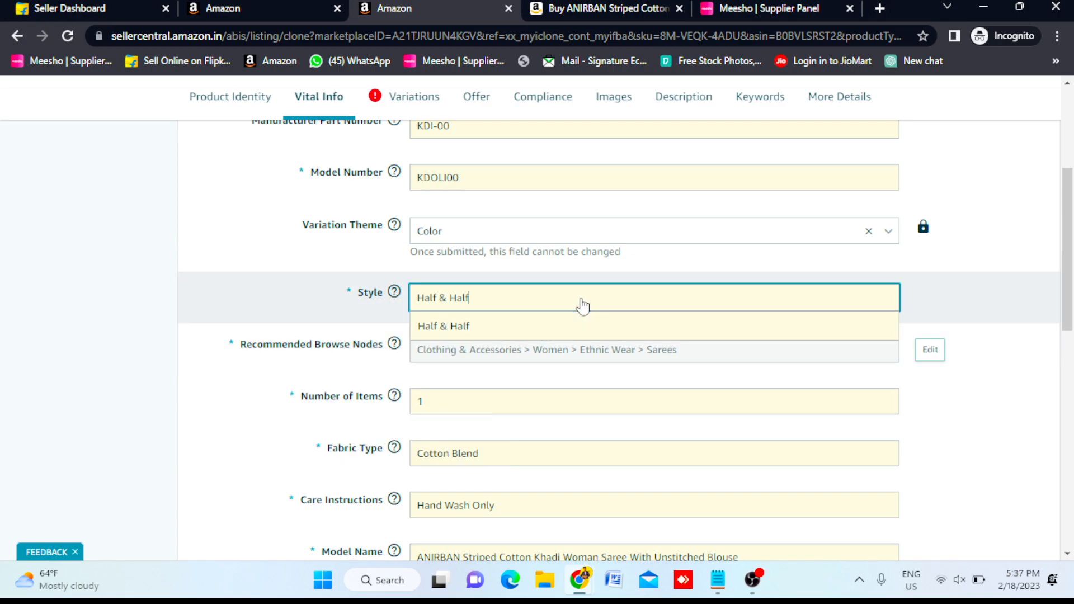
key(BackSpace)
key(BackSpace)
key(BackSpace)
key(BackSpace)
key(BackSpace)
key(BackSpace)
key(BackSpace)
key(BackSpace)
key(BackSpace)
key(BackSpace)
key(BackSpace)
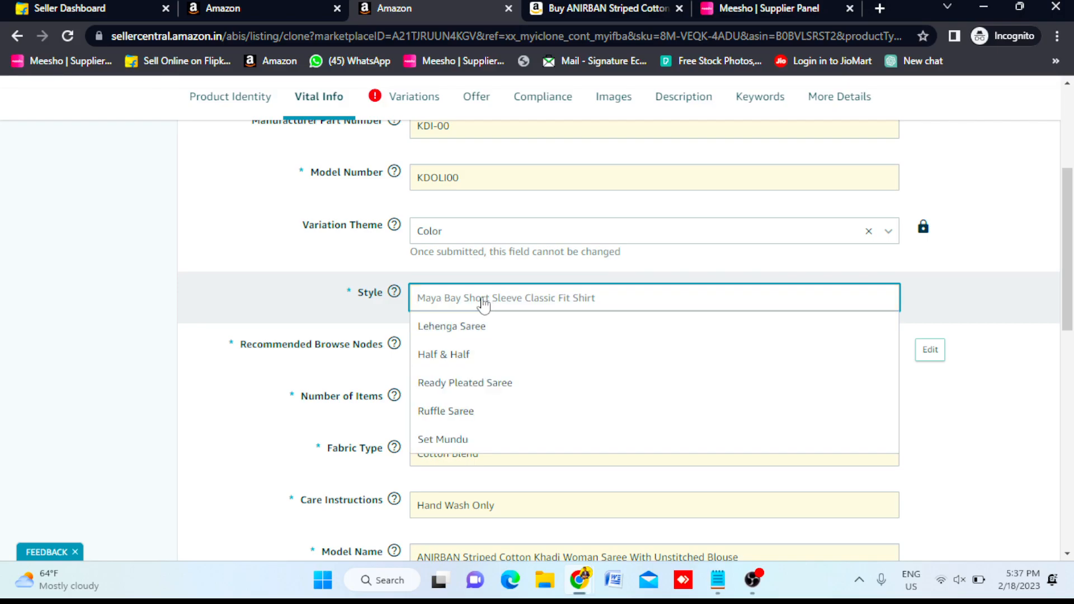
scroll(477, 432, down, 3)
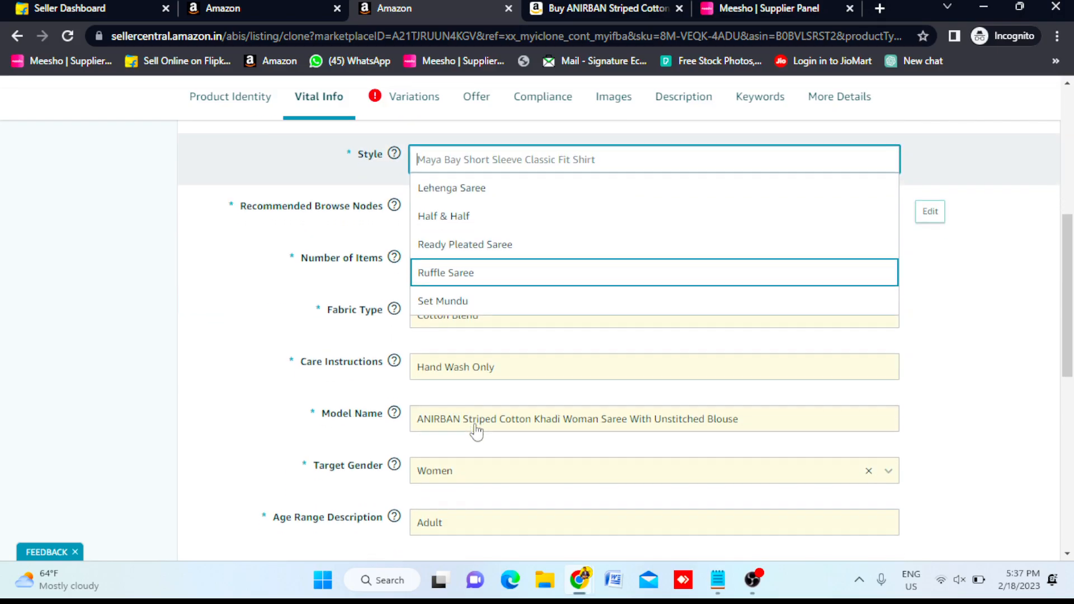
scroll(477, 431, up, 3)
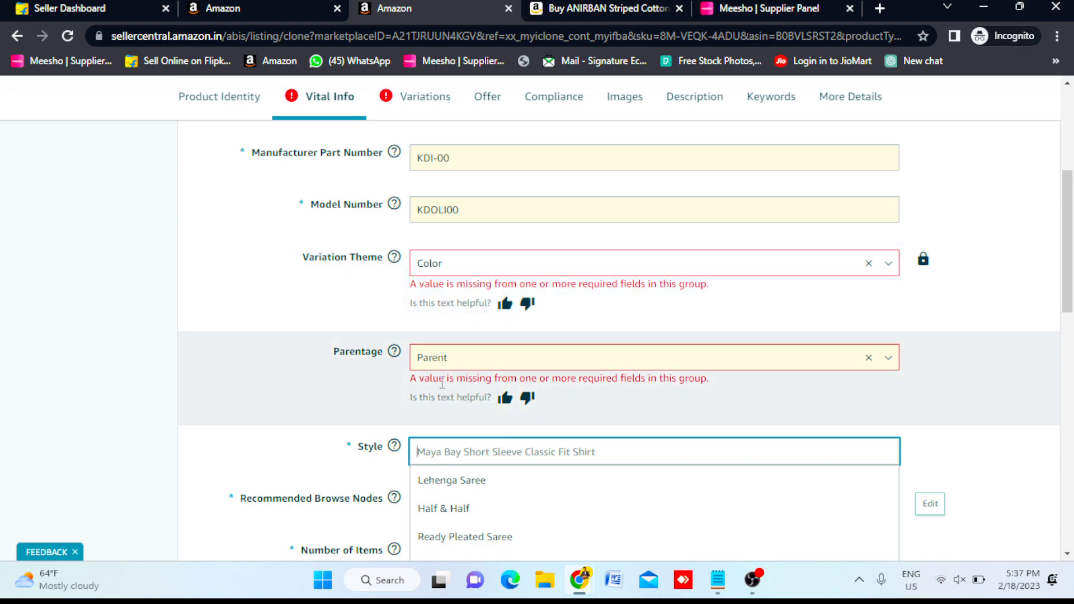
scroll(439, 386, down, 1)
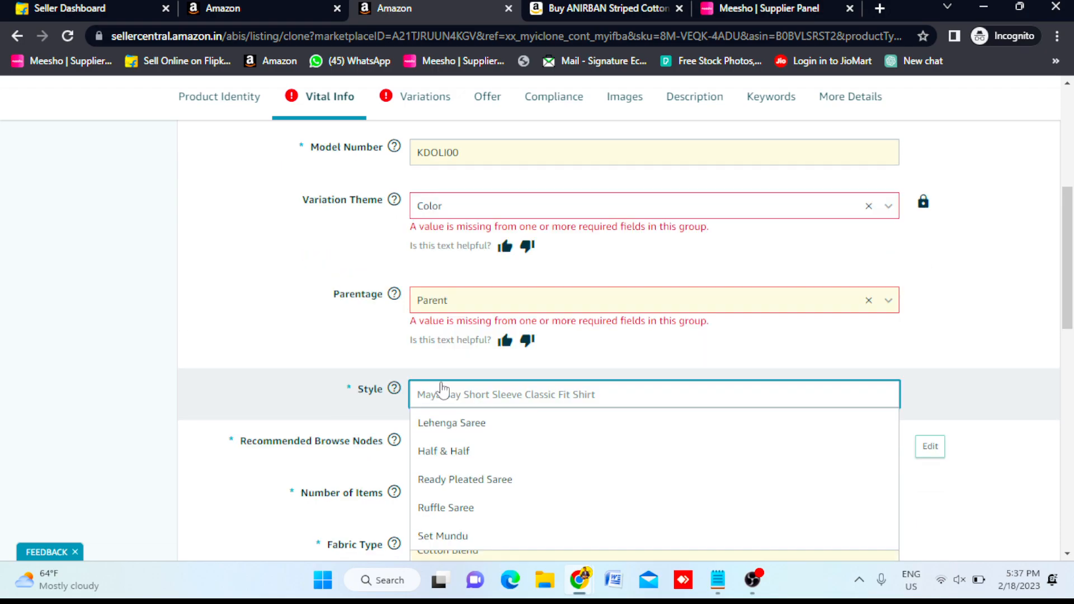
click(454, 465)
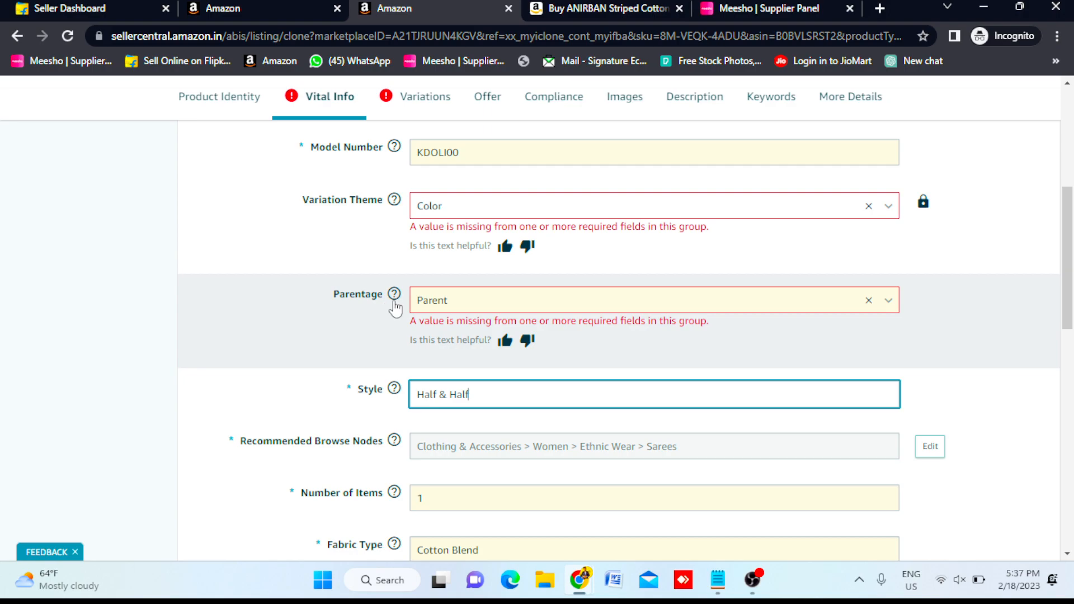
- Read the Parentage help, and examine the Khadoli saree's parent SKU and its child colour variations in the inventory list
mouse_move(401, 302)
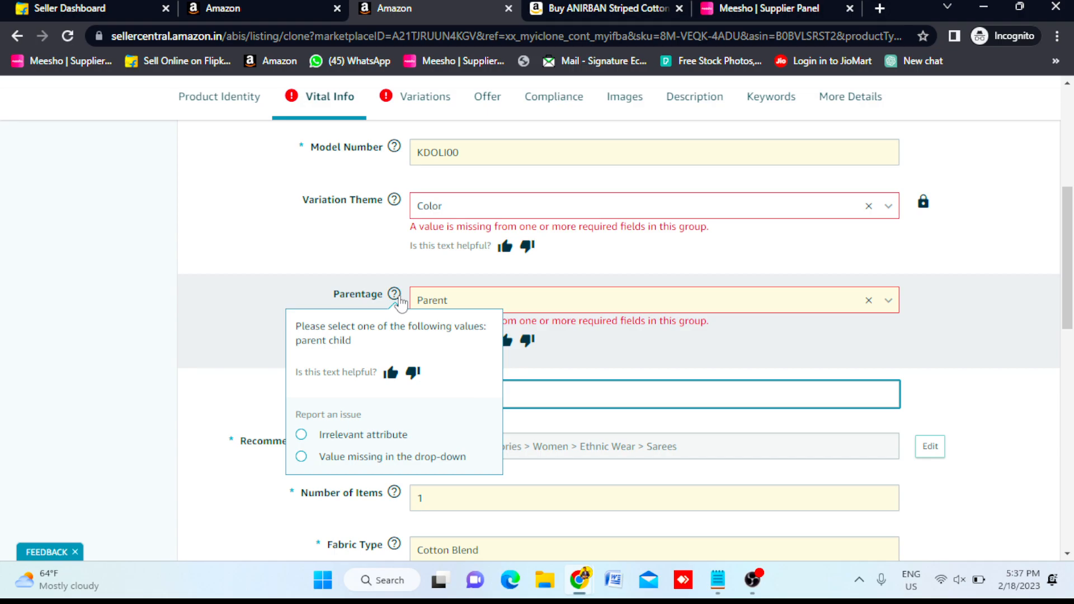
click(247, 6)
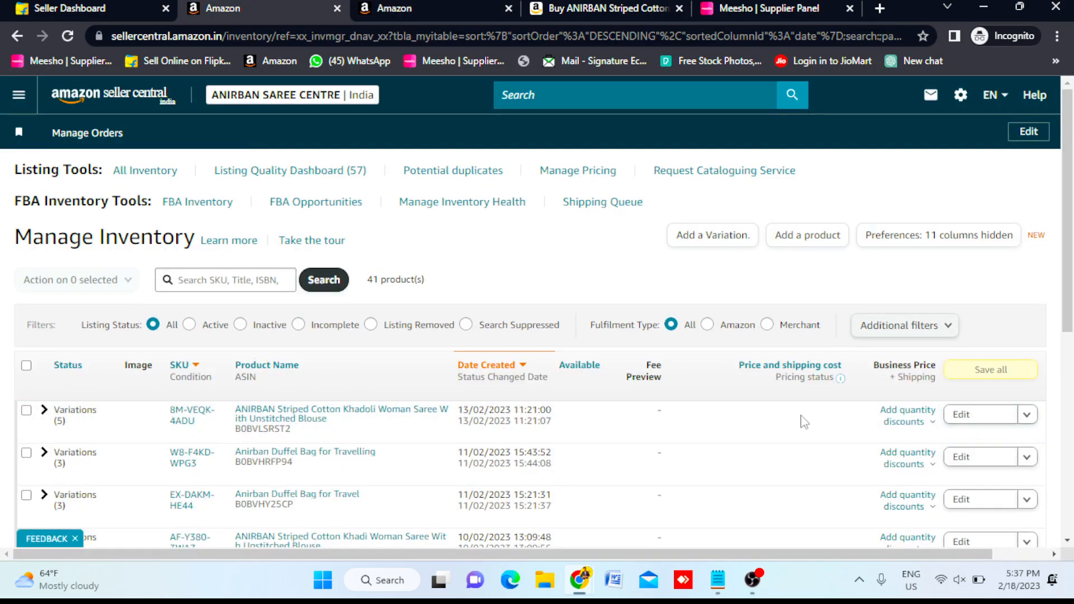
click(44, 411)
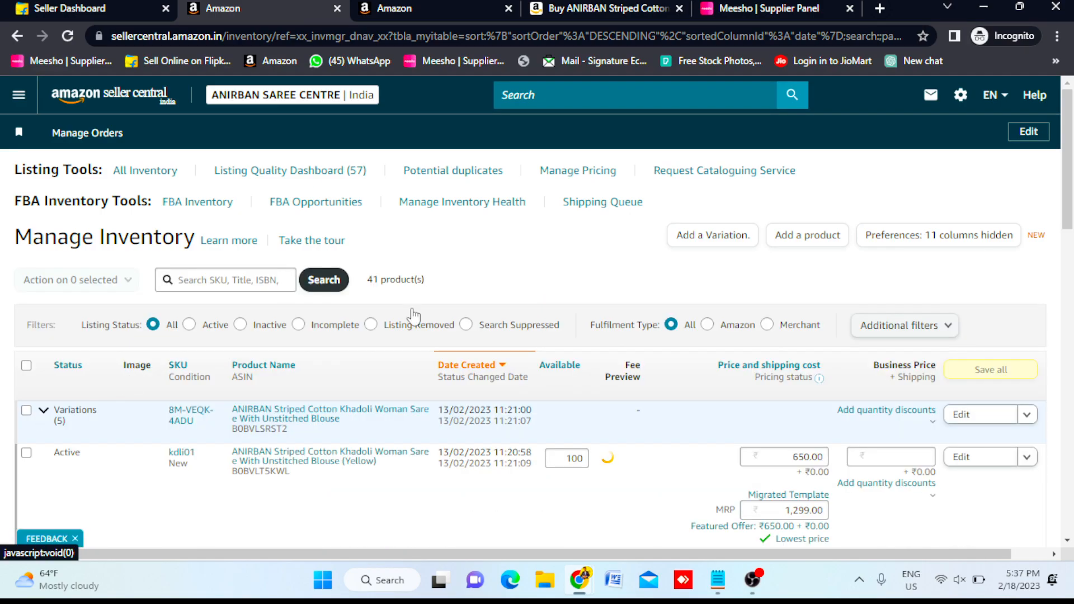
scroll(412, 314, down, 5)
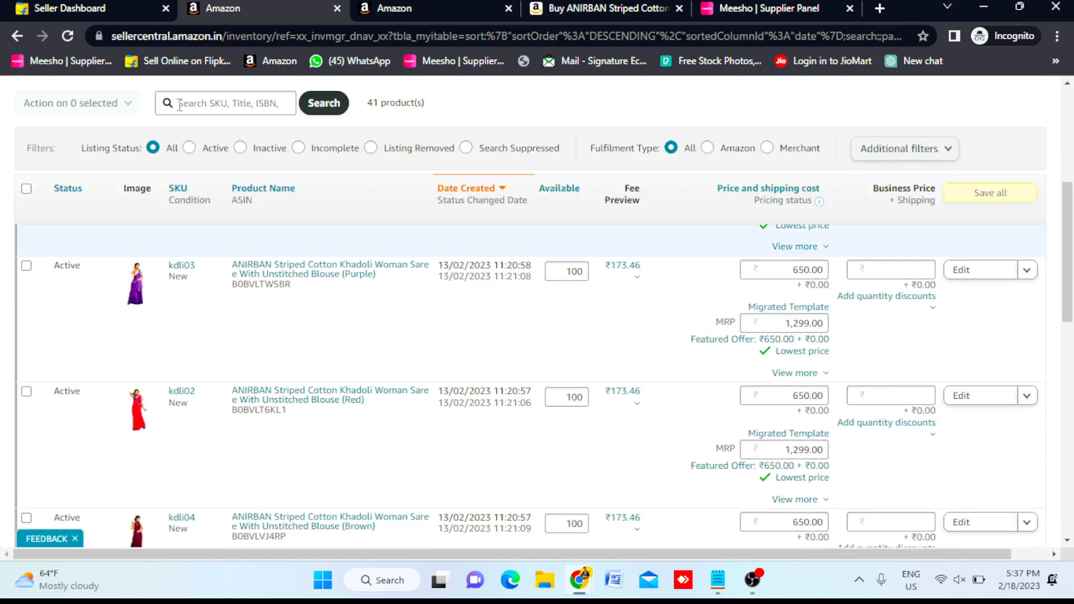
scroll(218, 285, up, 5)
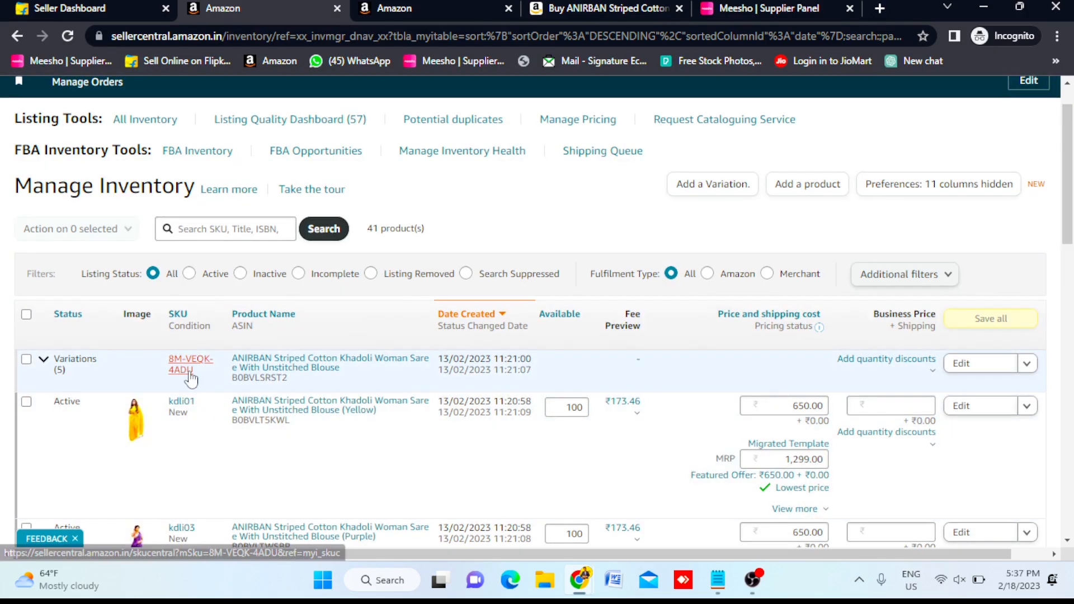
scroll(200, 415, down, 3)
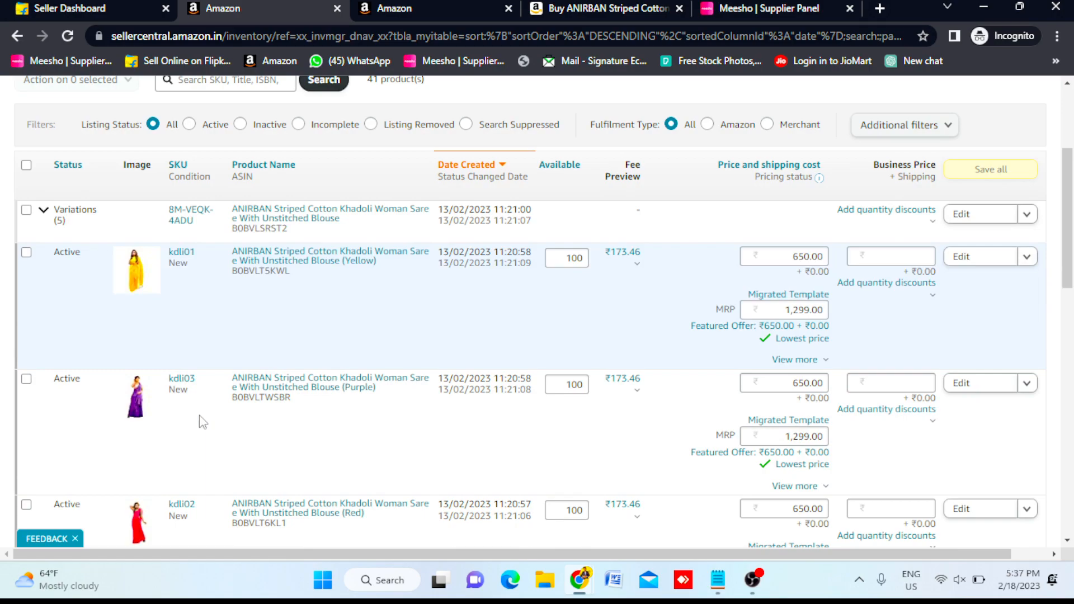
scroll(203, 423, down, 5)
scroll(202, 422, up, 10)
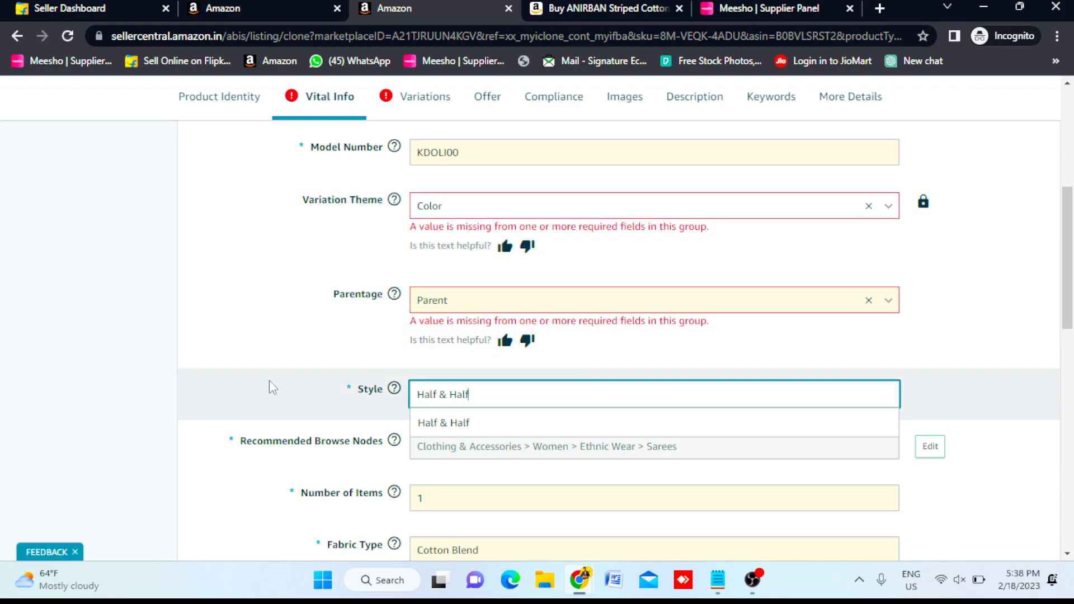
- Read the help for Style and Recommended Browse Nodes, and review the Vital Info fields from Number of Items to Material Type
click(394, 388)
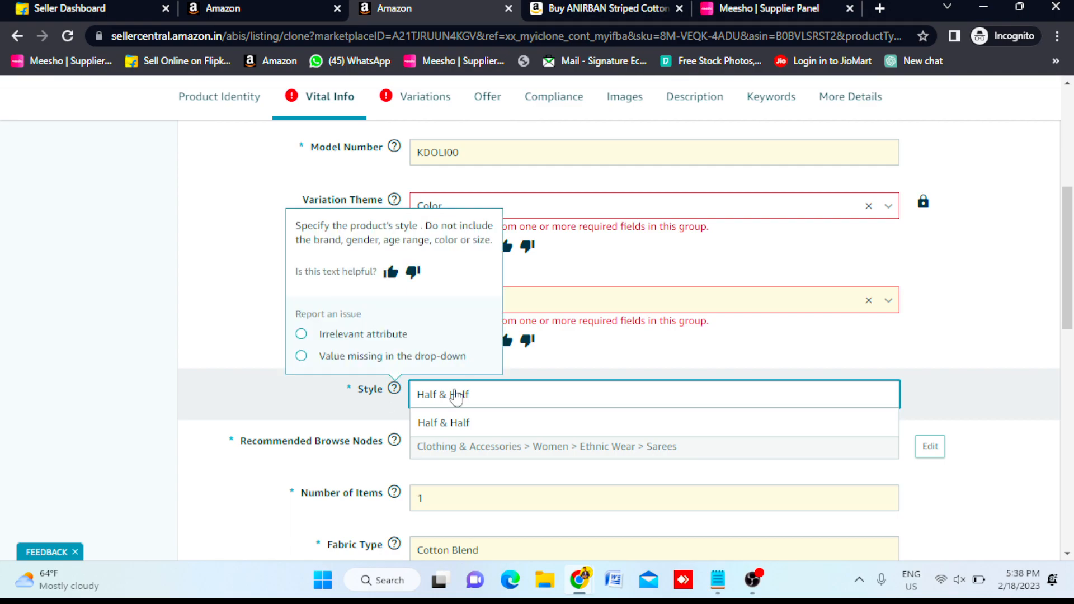
click(395, 443)
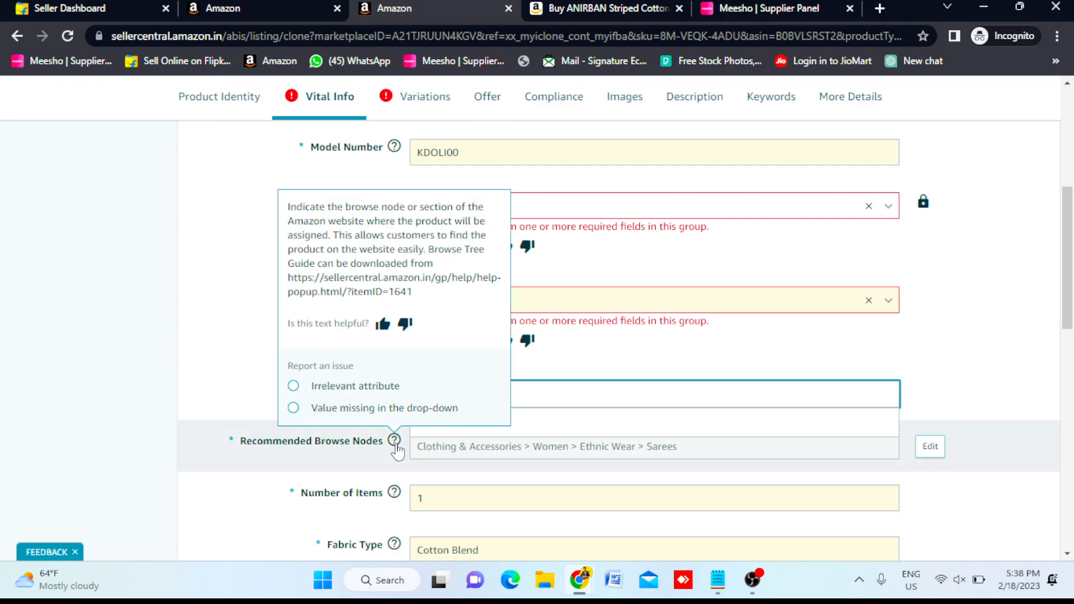
scroll(397, 450, down, 3)
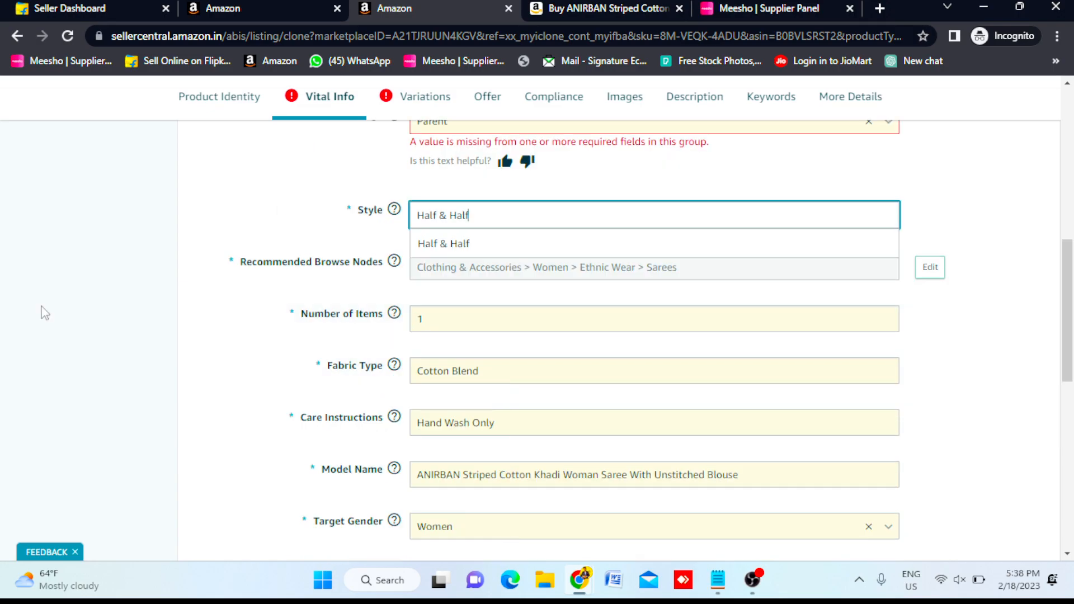
click(45, 314)
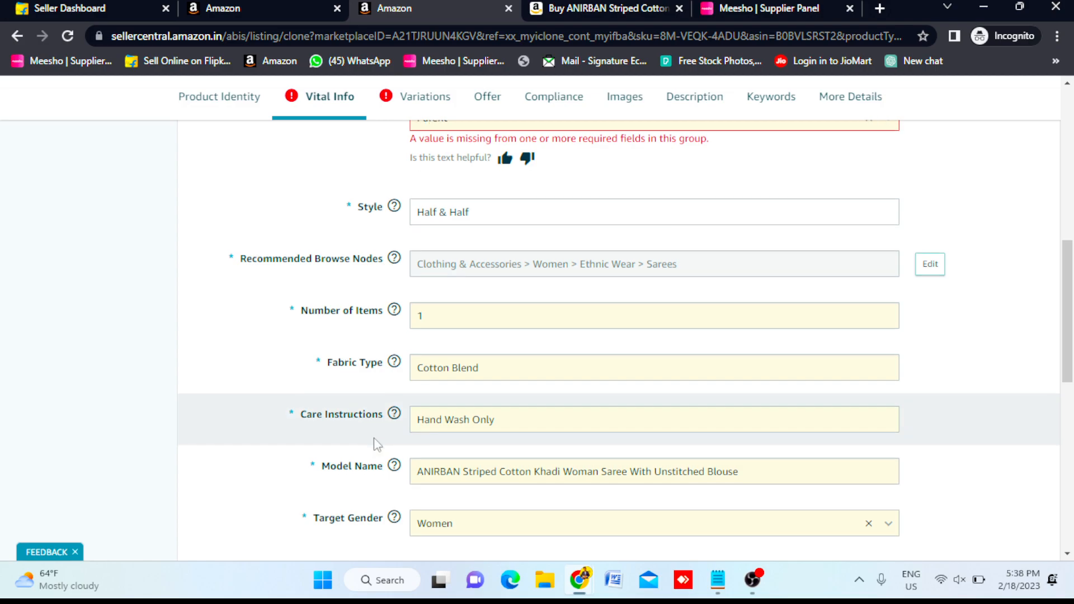
scroll(374, 437, down, 3)
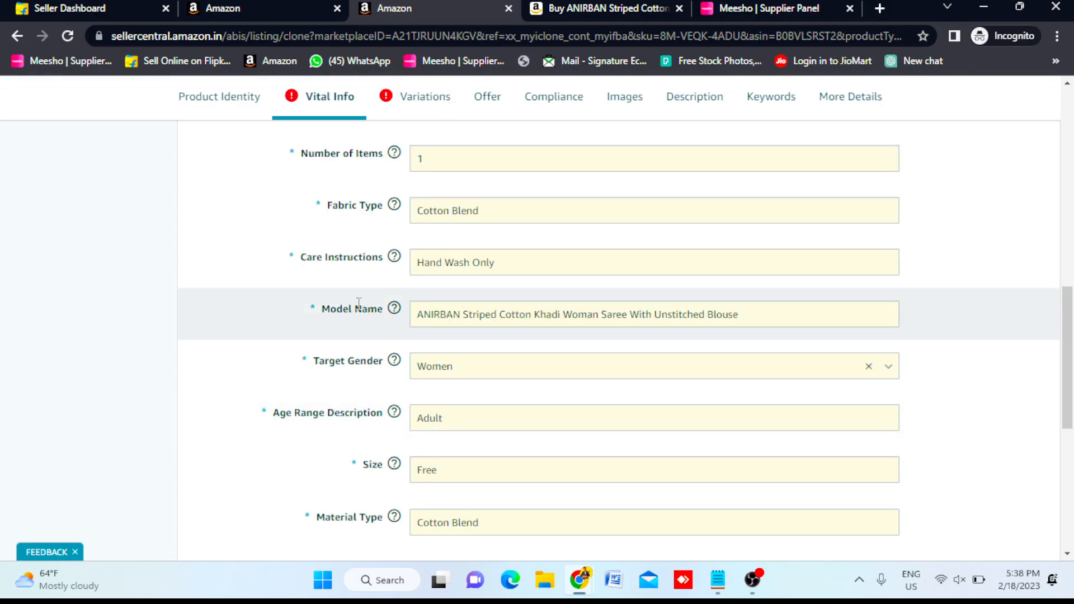
mouse_move(358, 367)
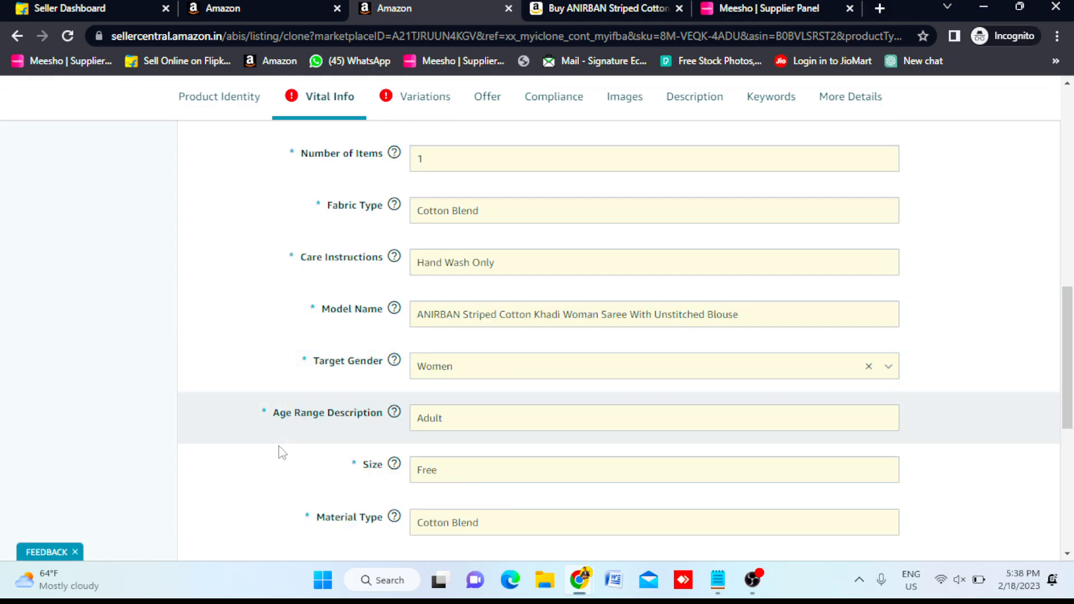
- Review the Vital Info fields down to Item Booking Date and back up to the variation choices, and open the Variations section
scroll(274, 481, down, 2)
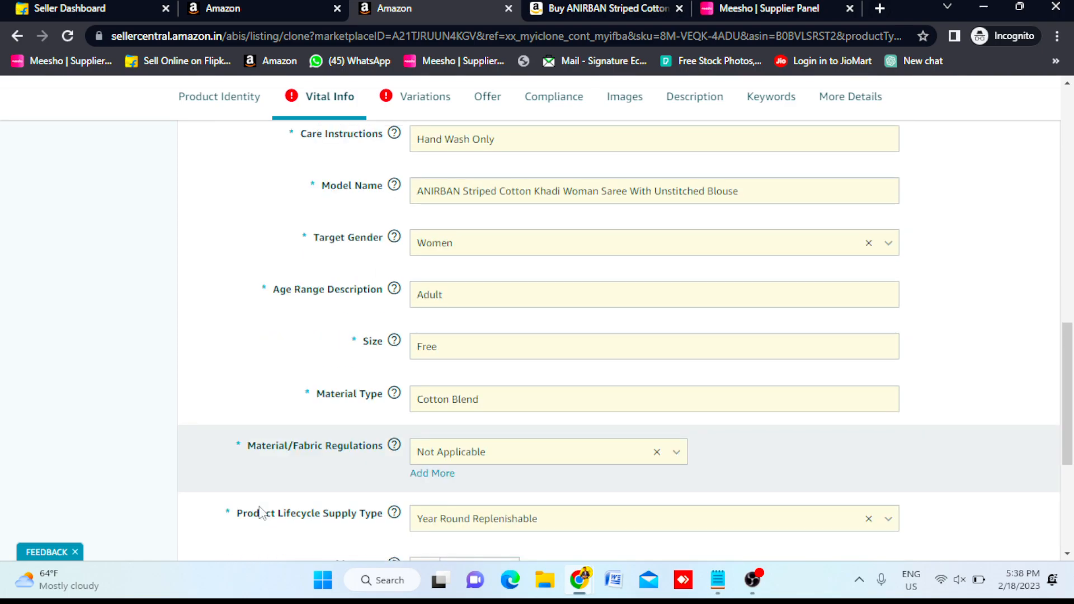
scroll(262, 511, down, 3)
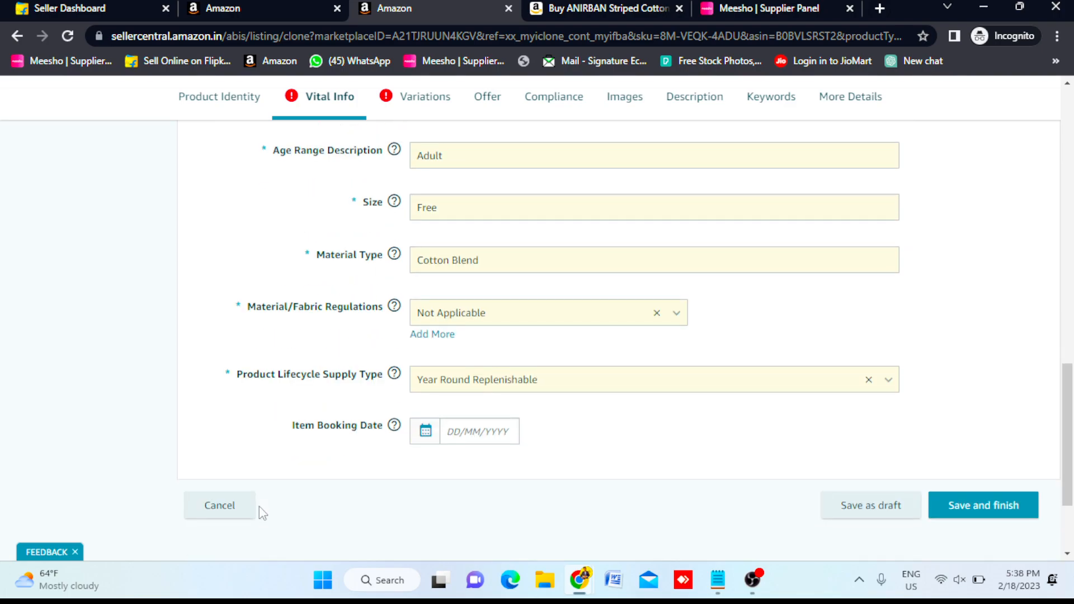
scroll(260, 505, down, 1)
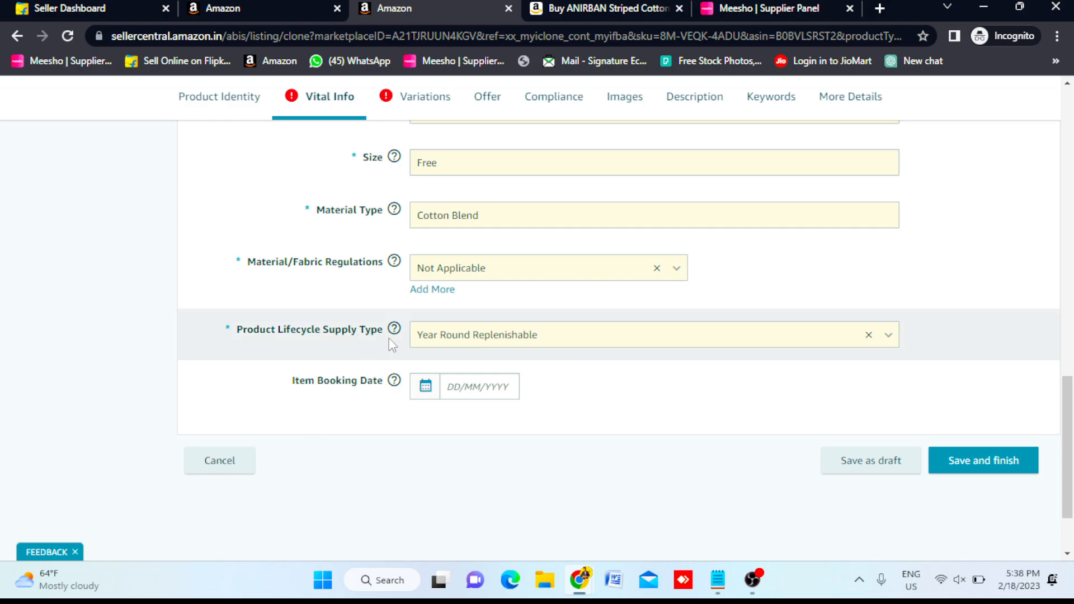
scroll(392, 344, up, 15)
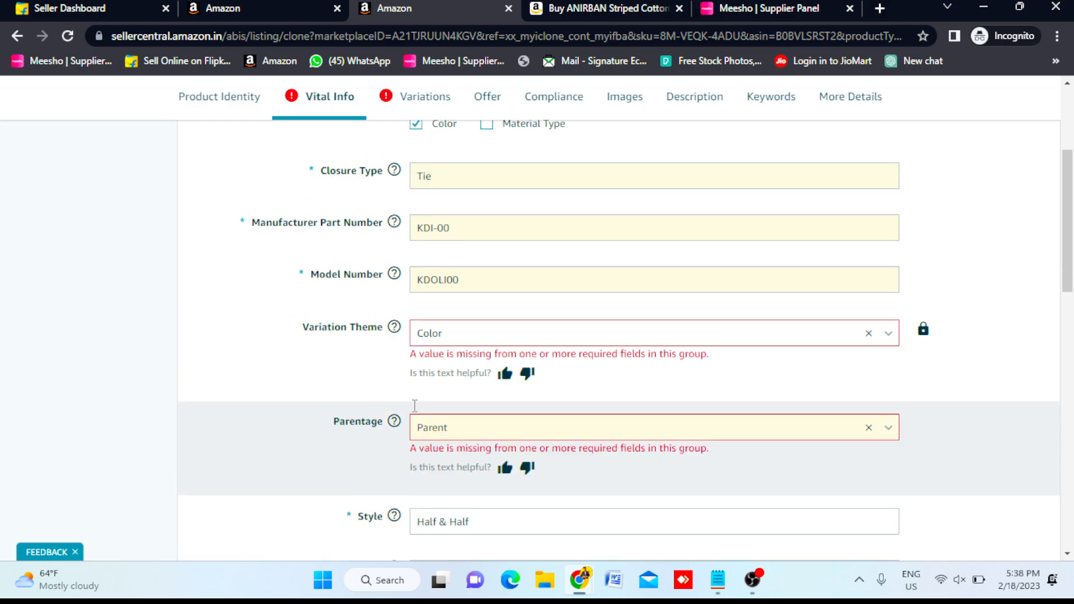
scroll(415, 405, up, 2)
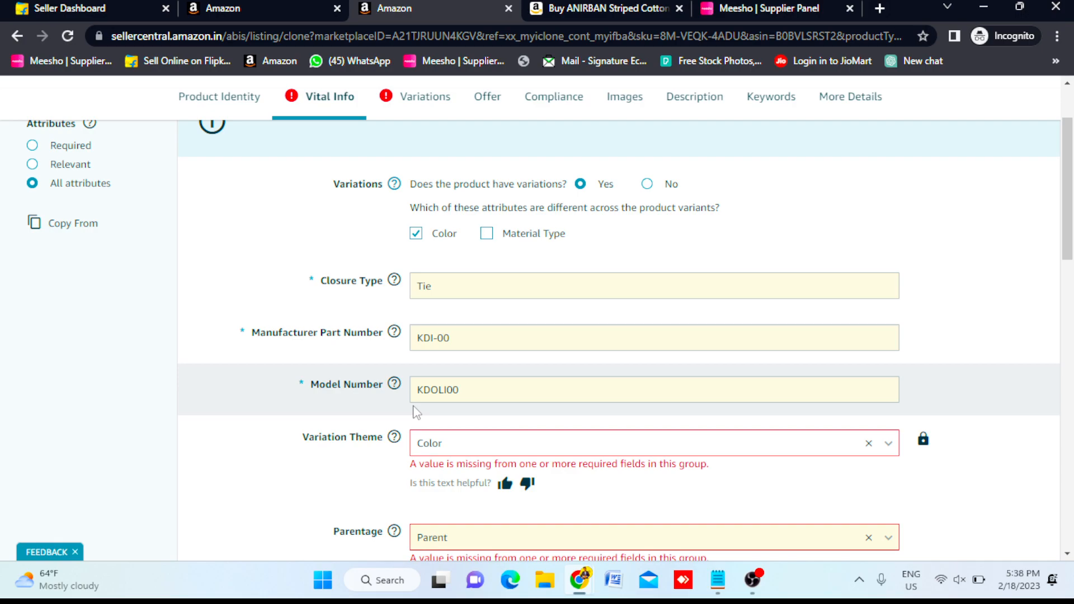
scroll(414, 412, down, 17)
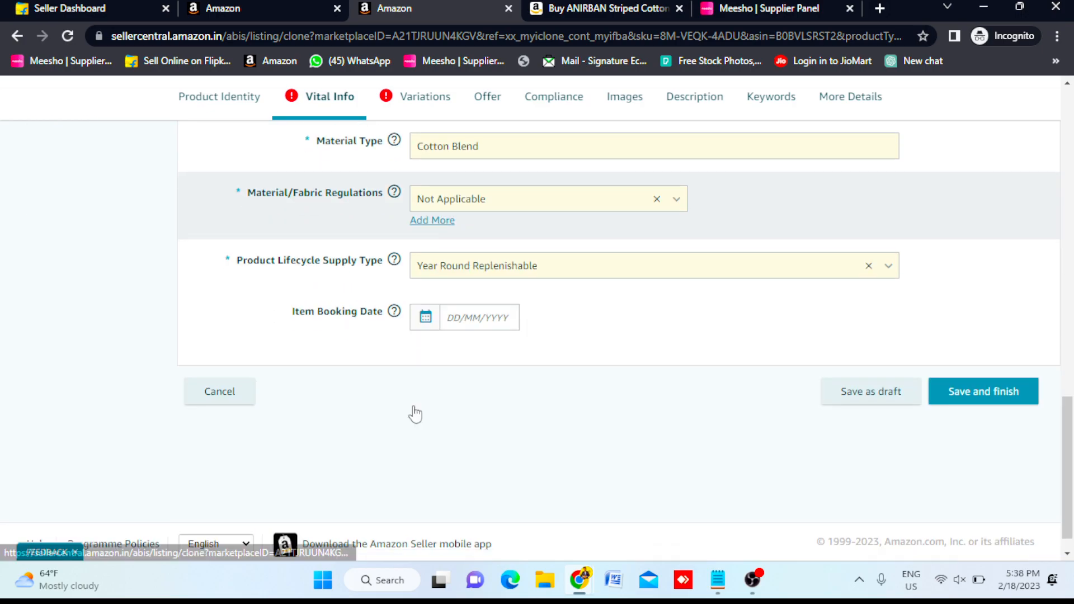
scroll(416, 413, up, 11)
scroll(414, 413, up, 8)
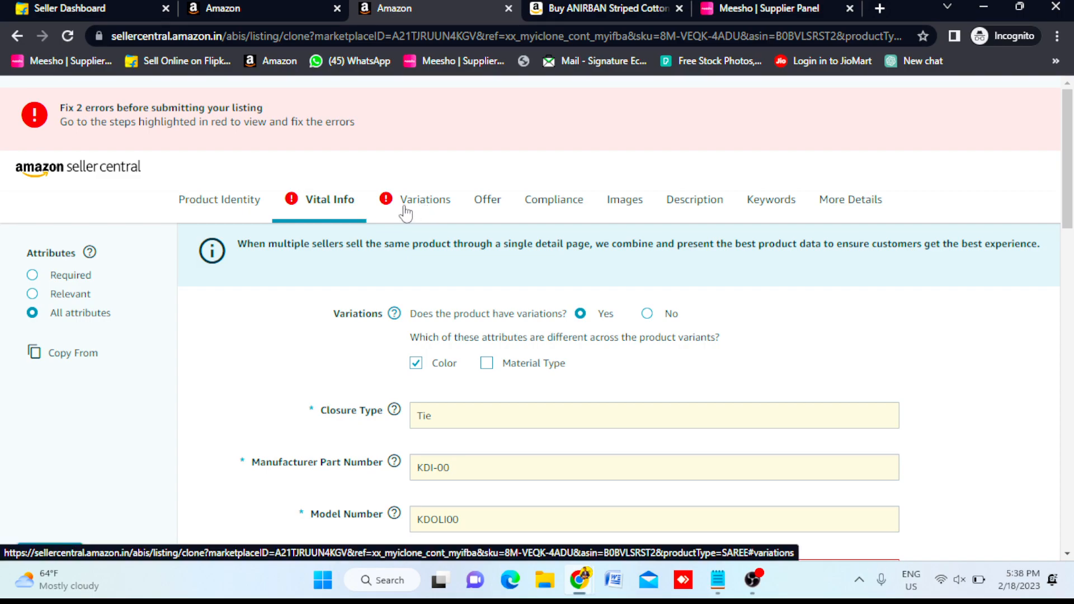
click(426, 207)
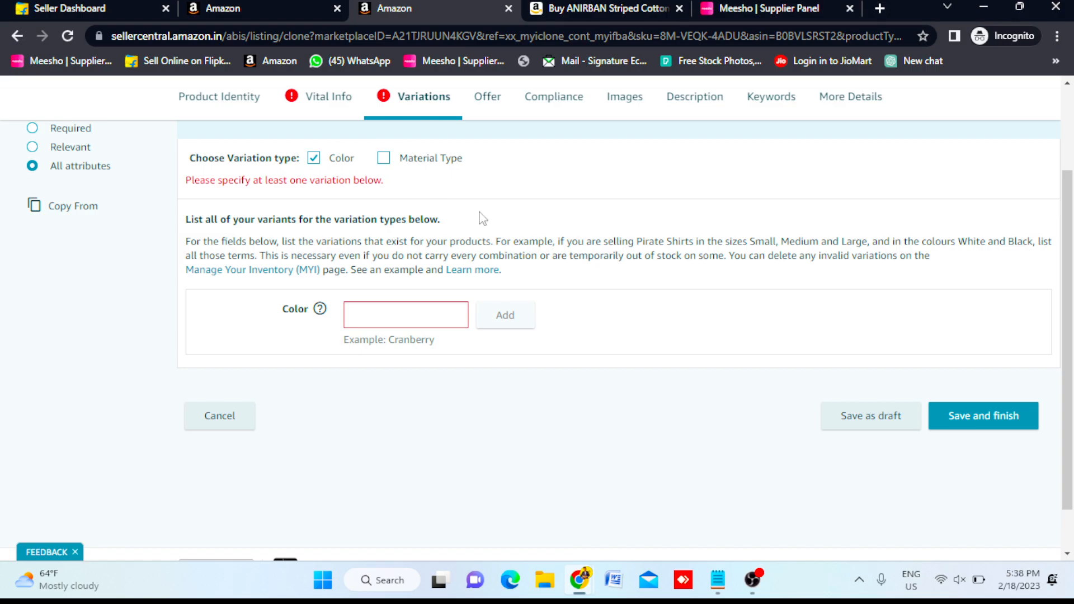
- Enable Material Type as an additional variation type, and add red and pink as colour variants
click(385, 160)
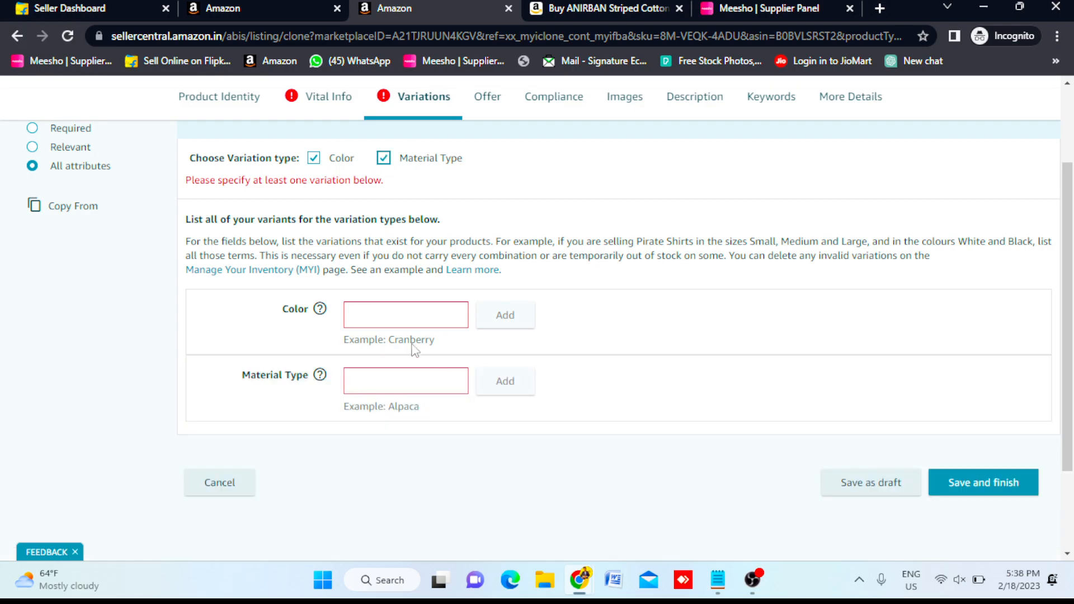
click(378, 320)
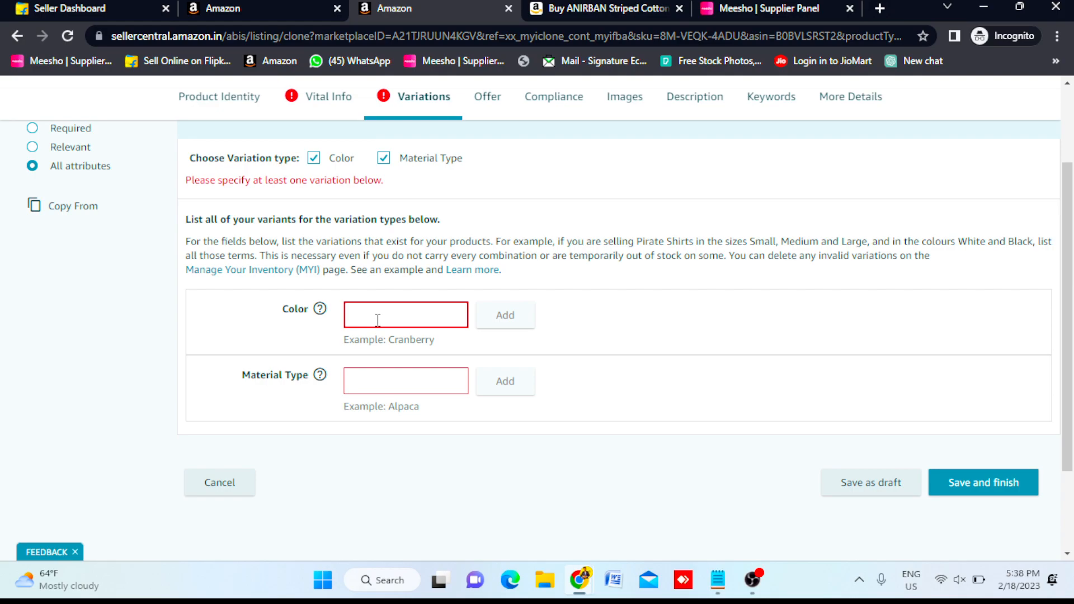
text(red)
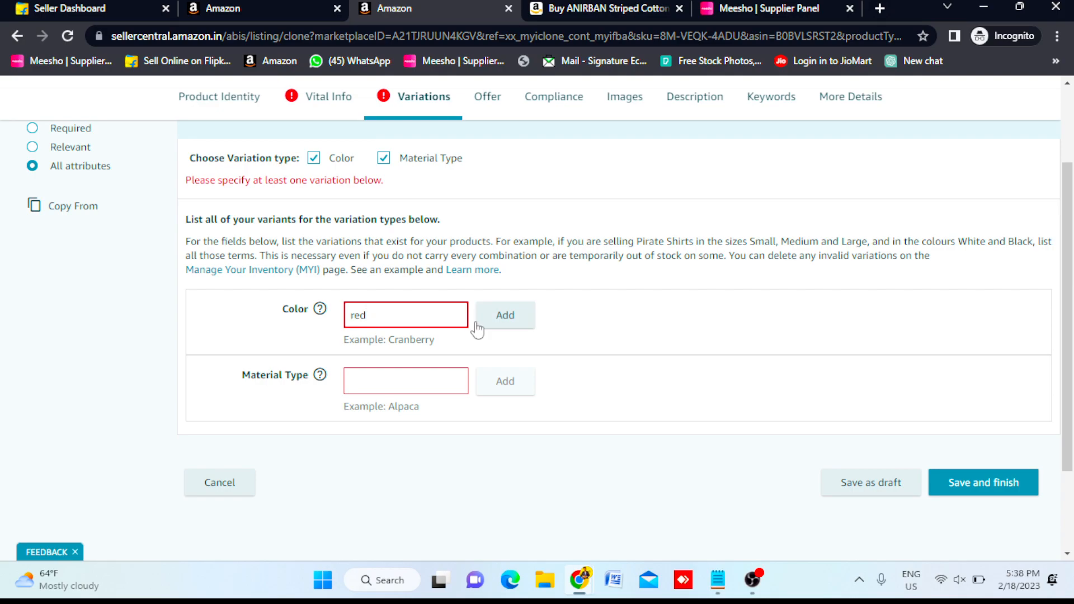
click(507, 329)
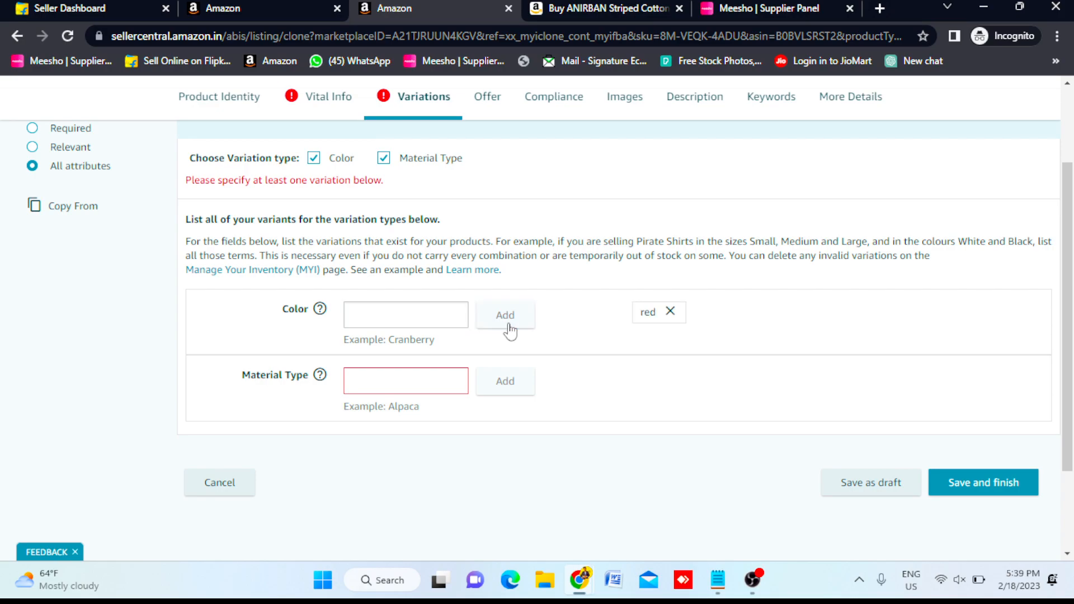
click(406, 317)
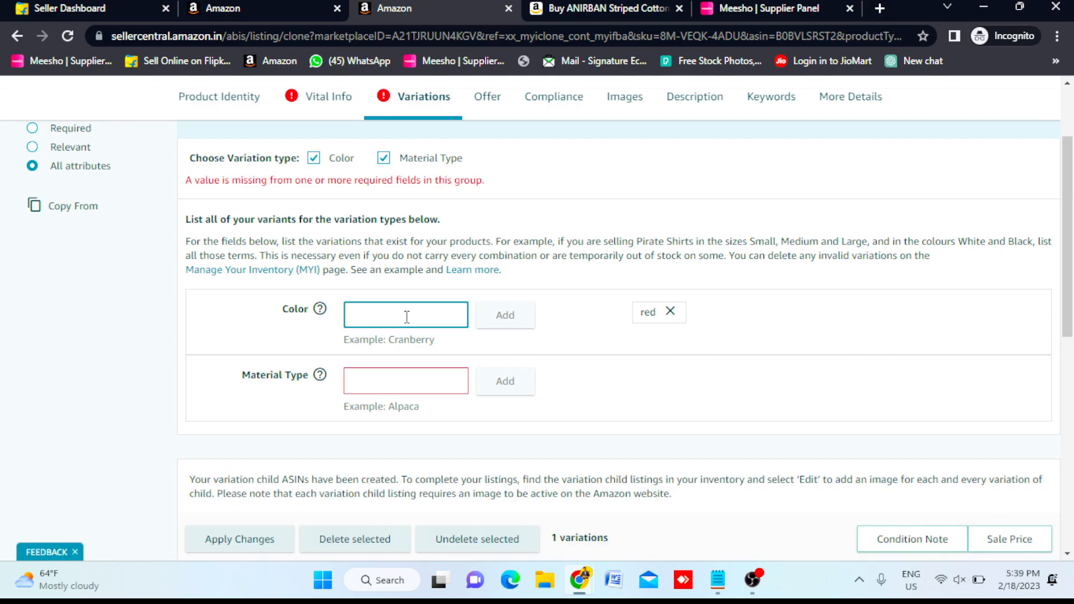
text(pink)
click(524, 326)
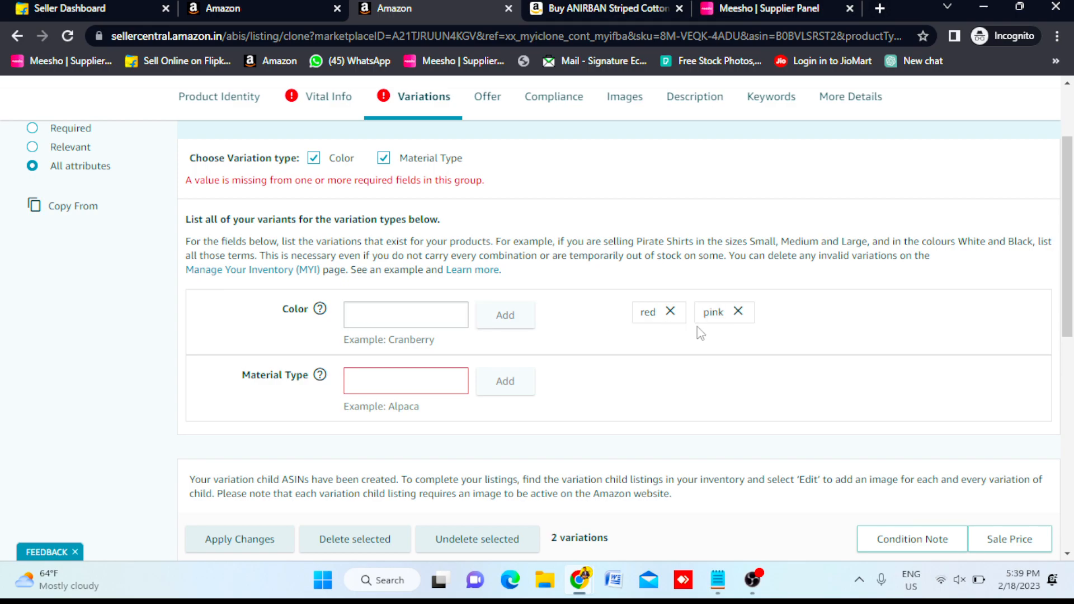
scroll(700, 333, down, 3)
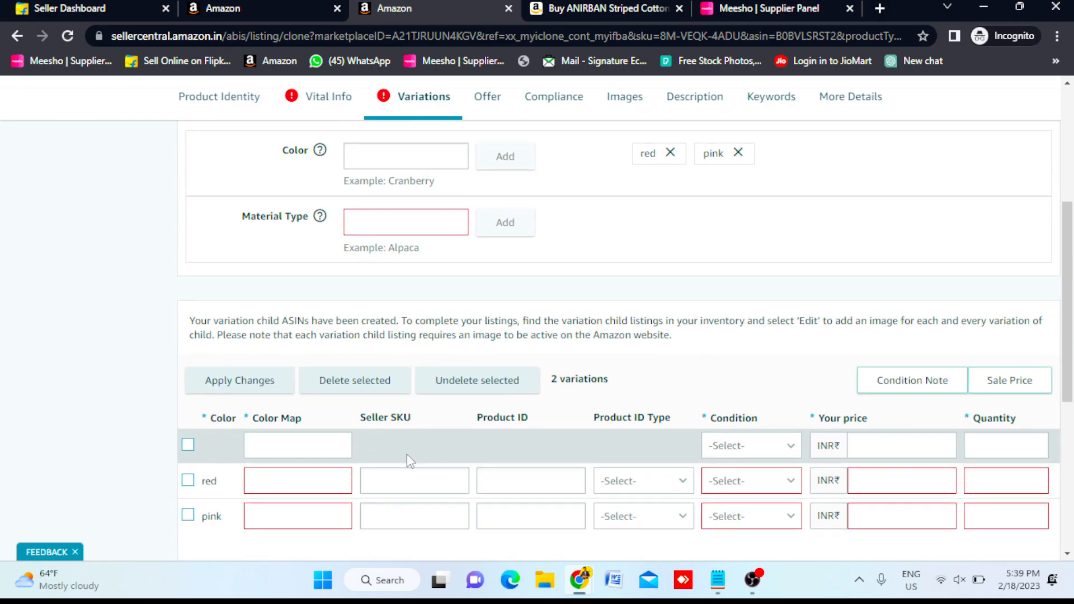
scroll(504, 426, up, 3)
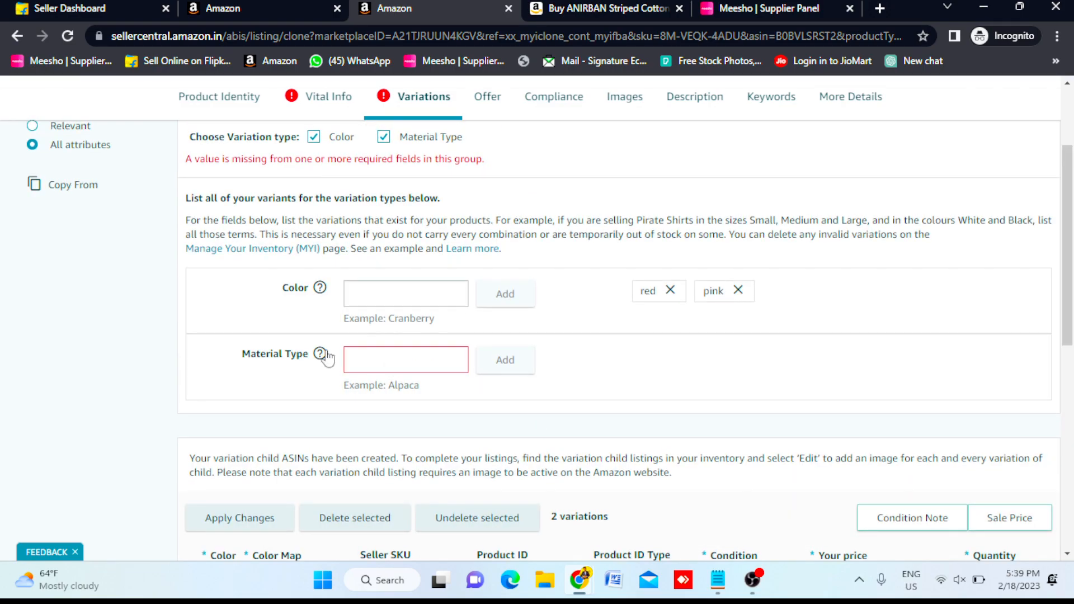
- Add Polyester as a Material Type variant and bring up the material suggestions again
click(383, 367)
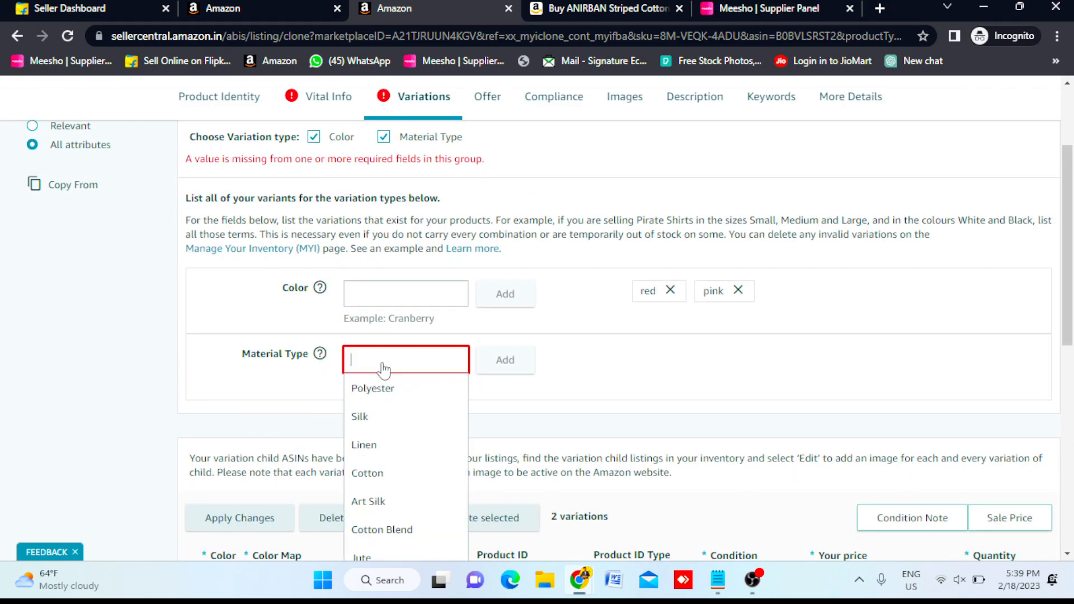
click(371, 387)
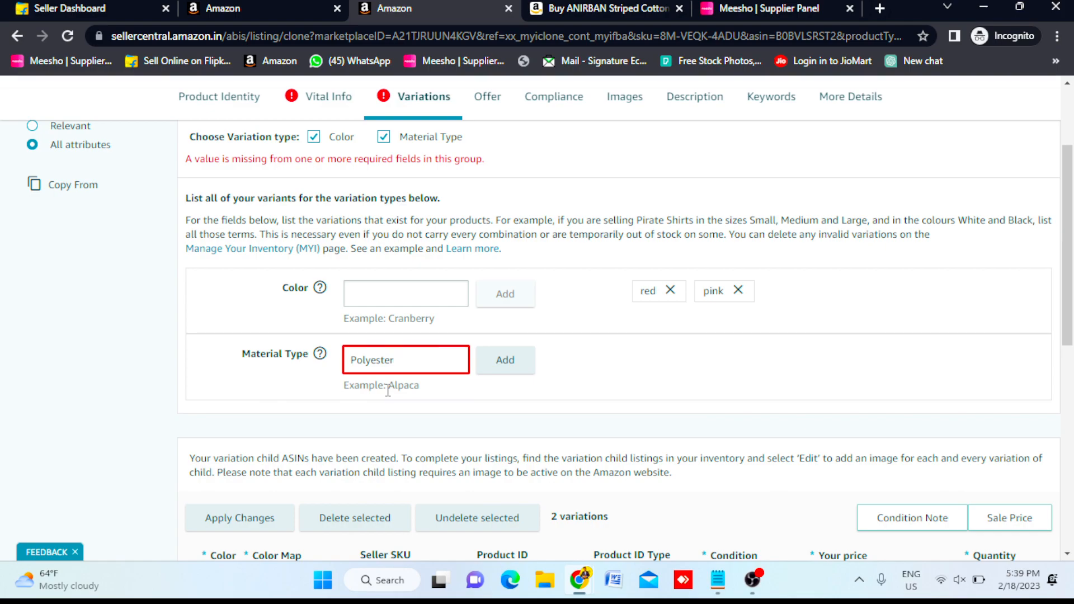
click(492, 363)
click(384, 360)
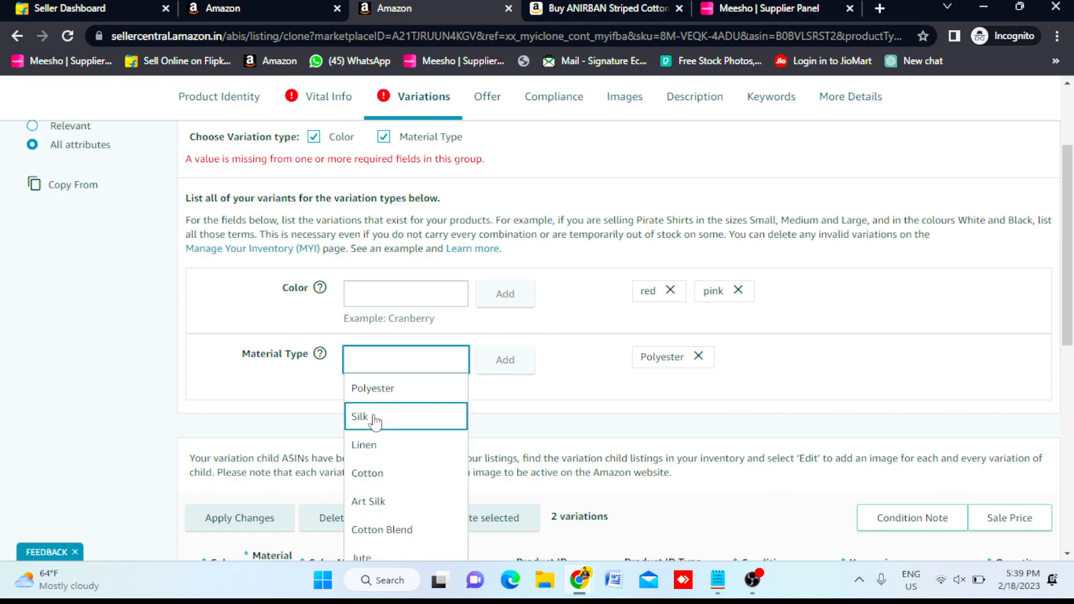
- Remove the Polyester variation value and deselect Material Type as a variation type
click(698, 357)
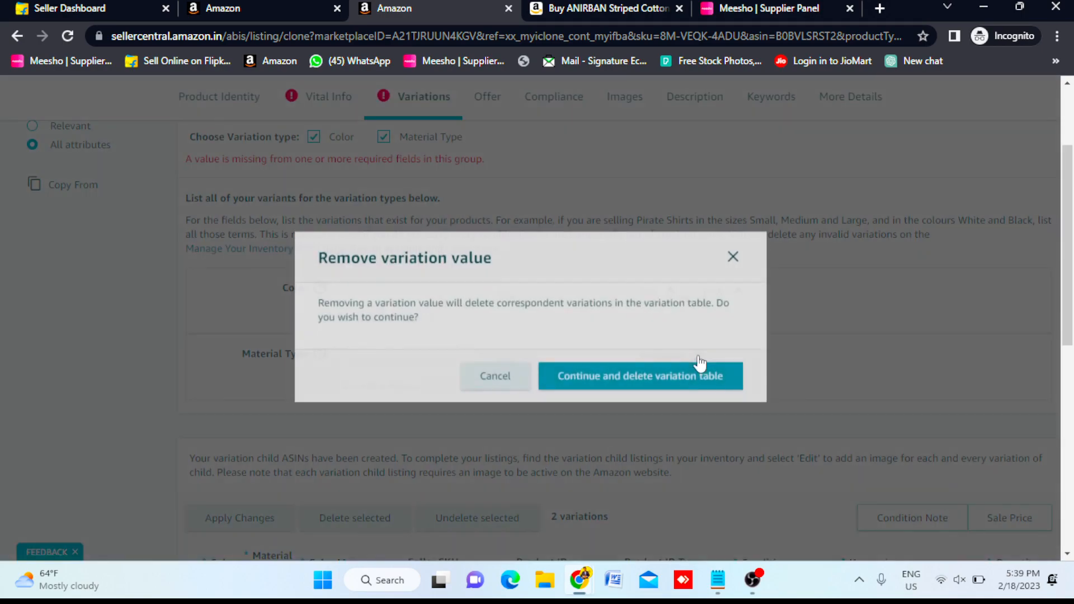
click(622, 377)
scroll(444, 300, up, 2)
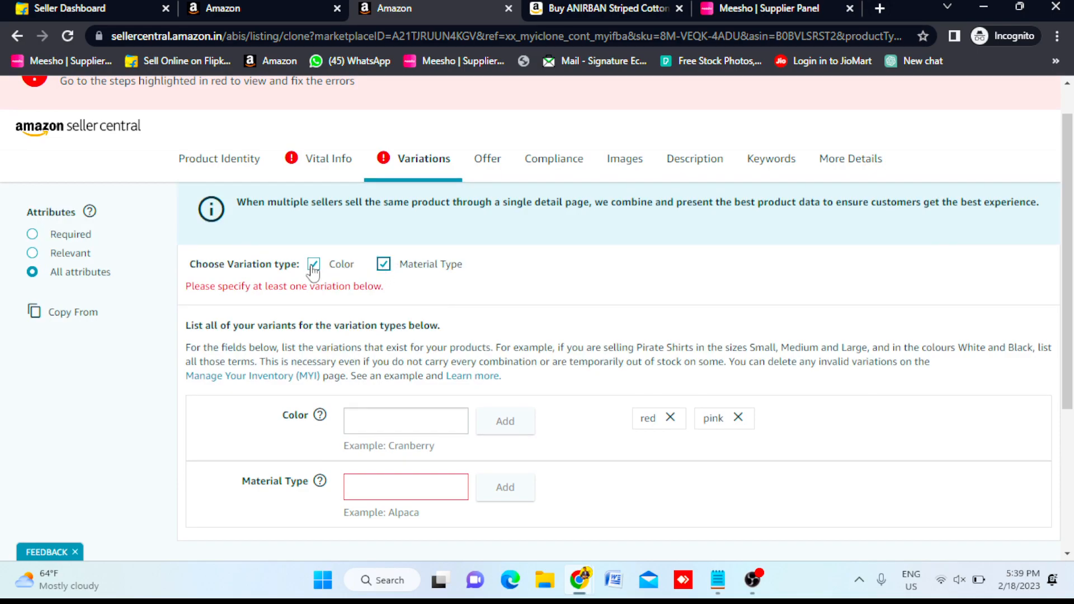
click(418, 267)
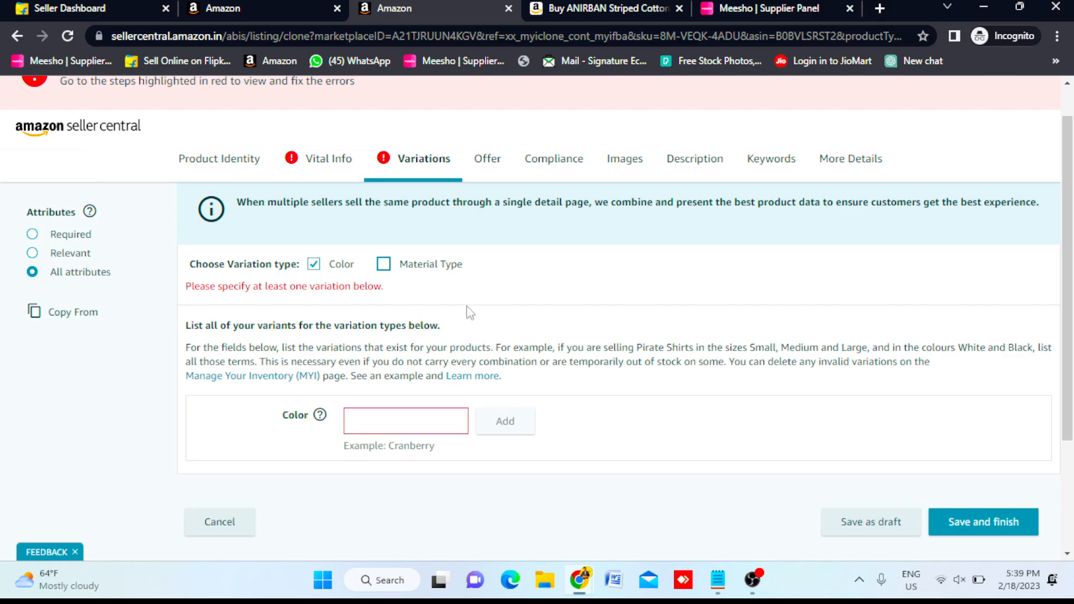
- Add black and red as the colour variants of the saree
scroll(470, 313, down, 3)
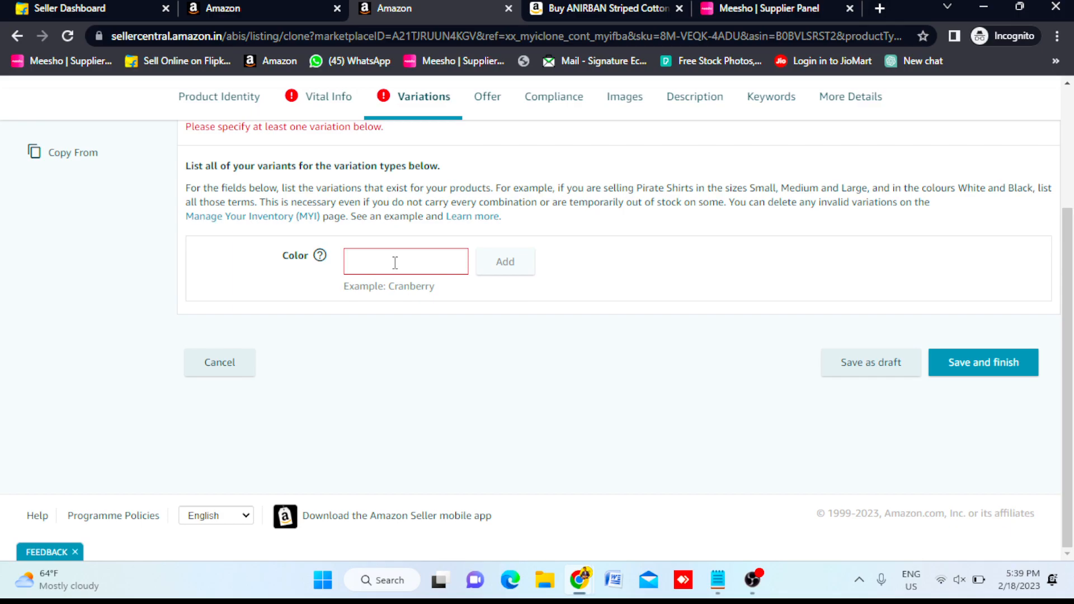
click(395, 263)
text(black)
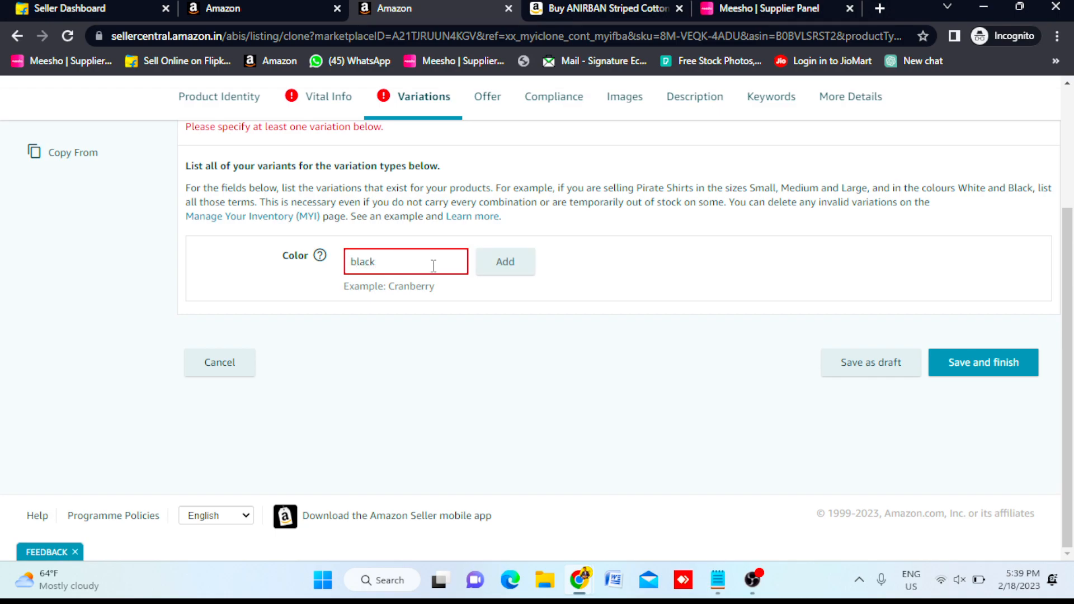
click(503, 273)
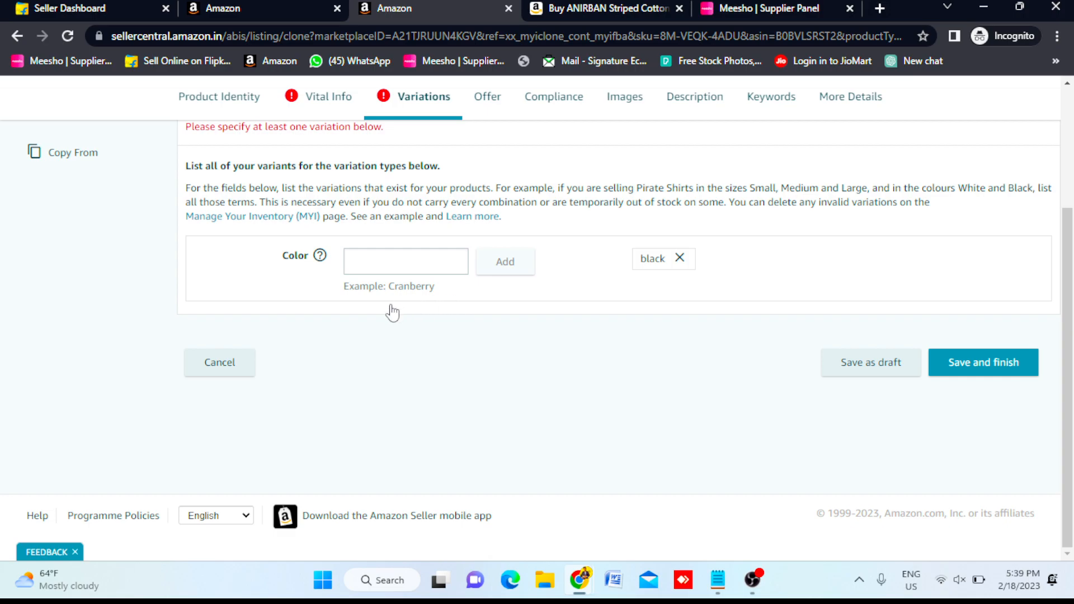
click(386, 260)
text(red)
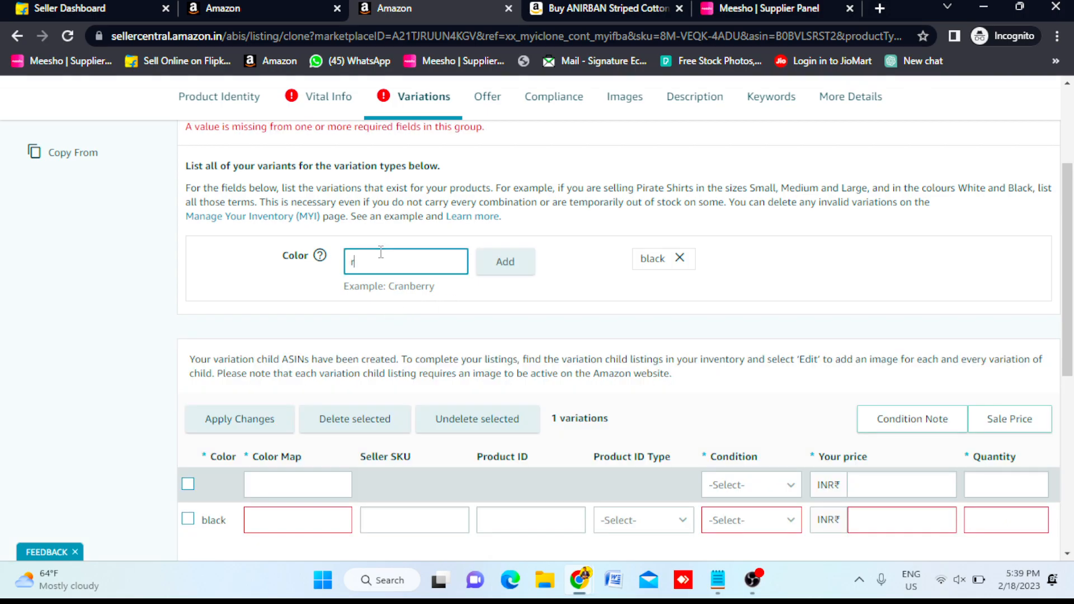
click(511, 272)
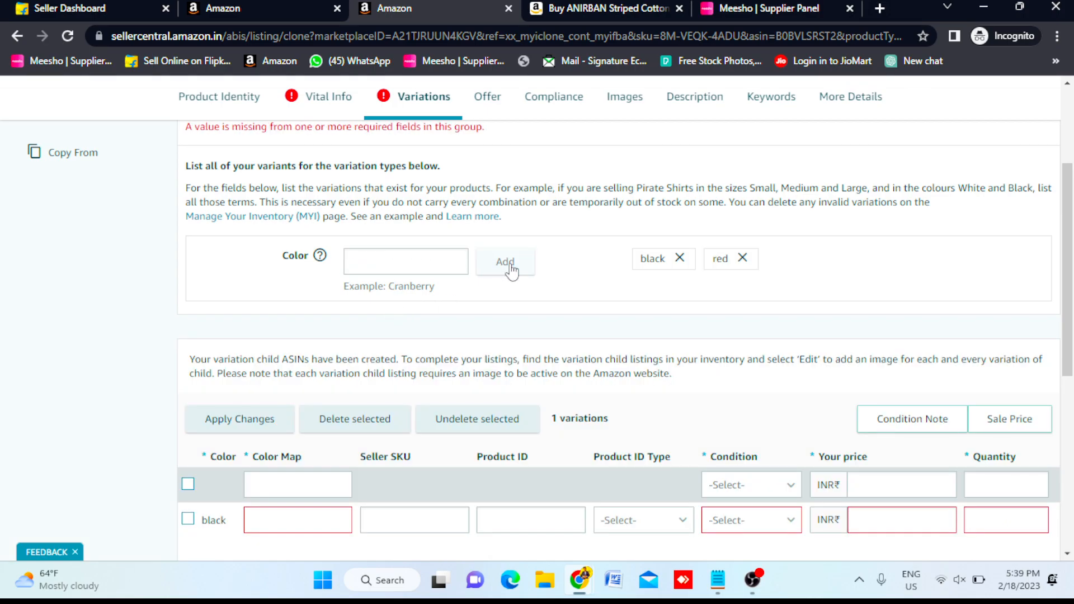
- Examine the variation choices in Vital Info, the black and red rows of the variation table, and the Khadoli saree's variations in the inventory
scroll(512, 271, up, 3)
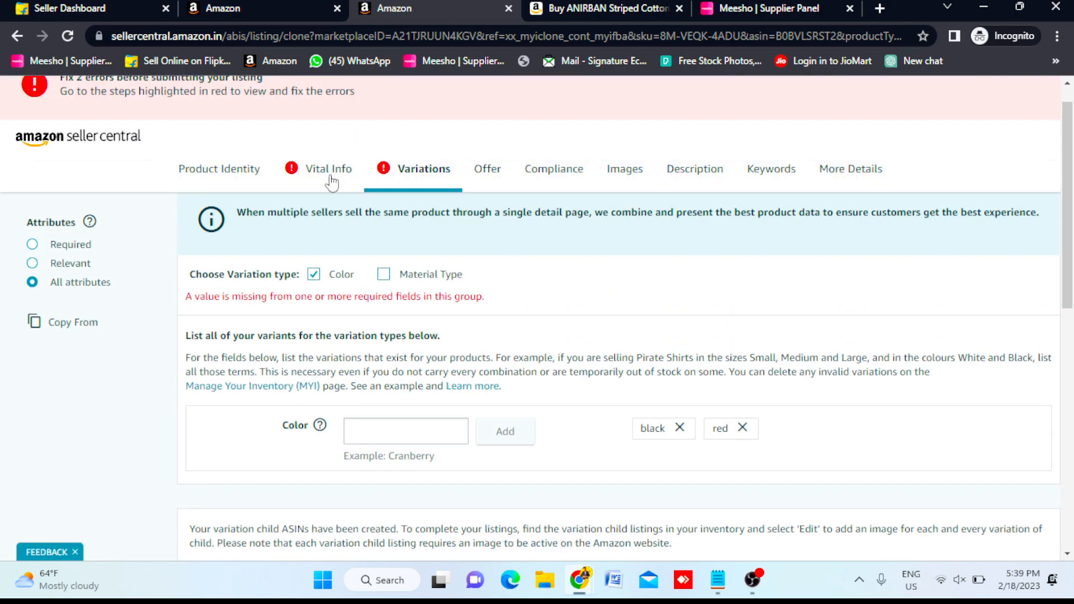
click(331, 178)
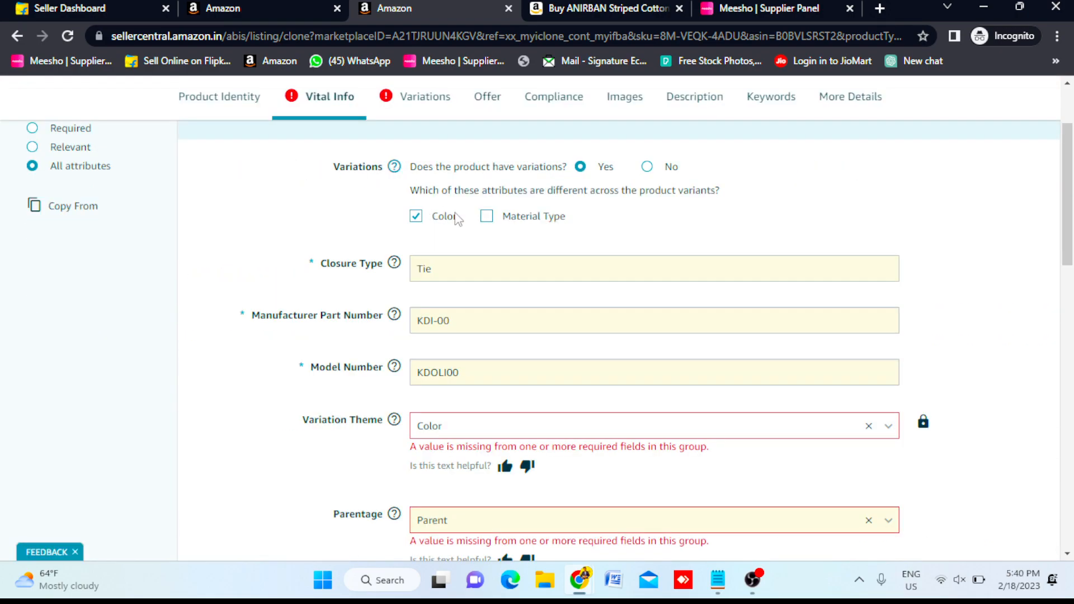
click(431, 100)
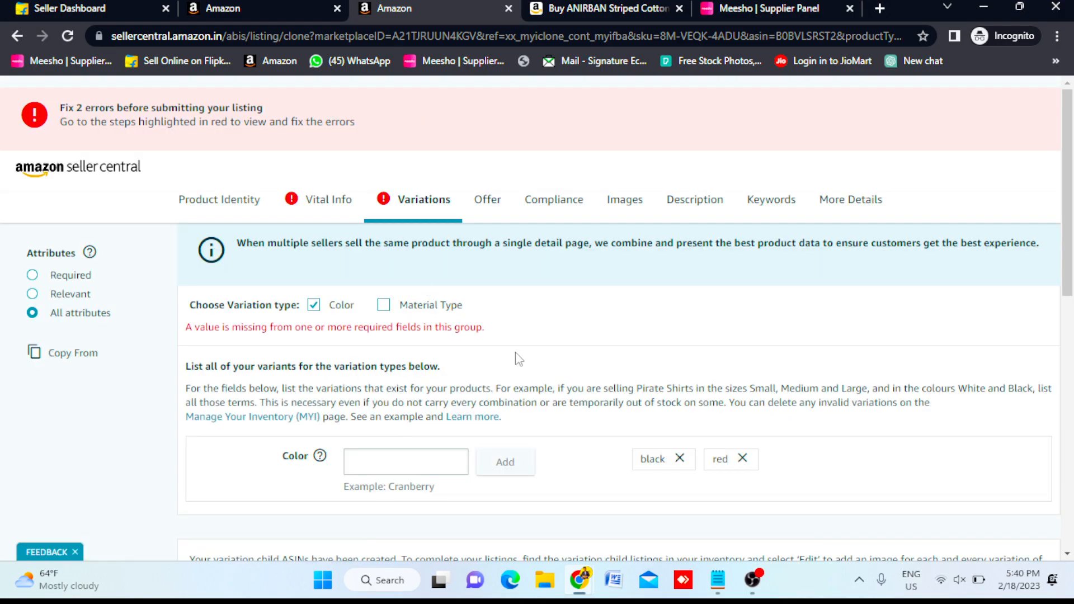
scroll(517, 358, down, 3)
scroll(517, 358, down, 3)
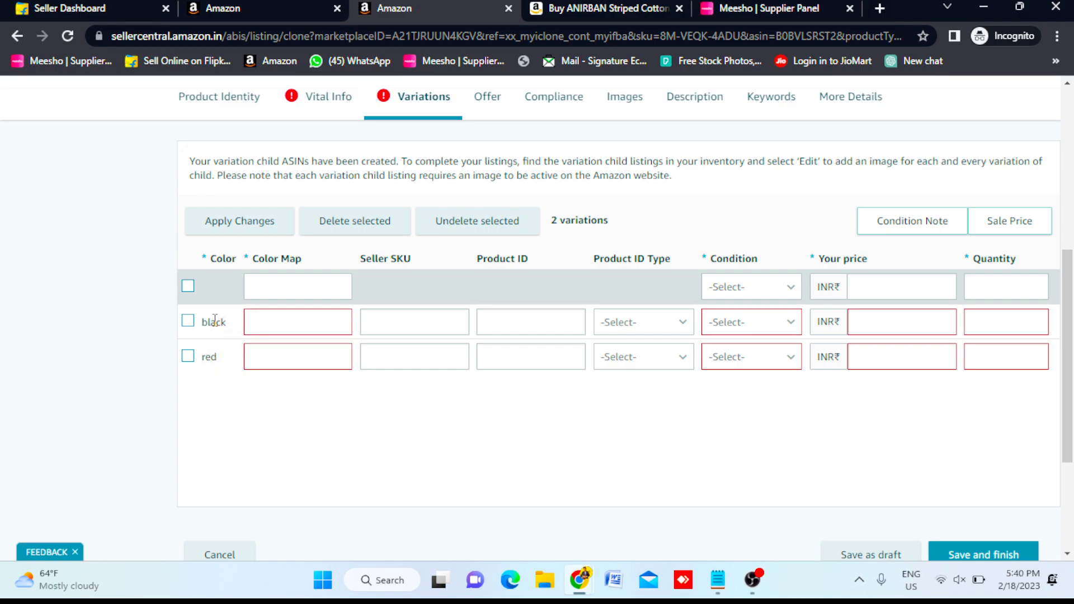
click(291, 4)
scroll(241, 426, down, 2)
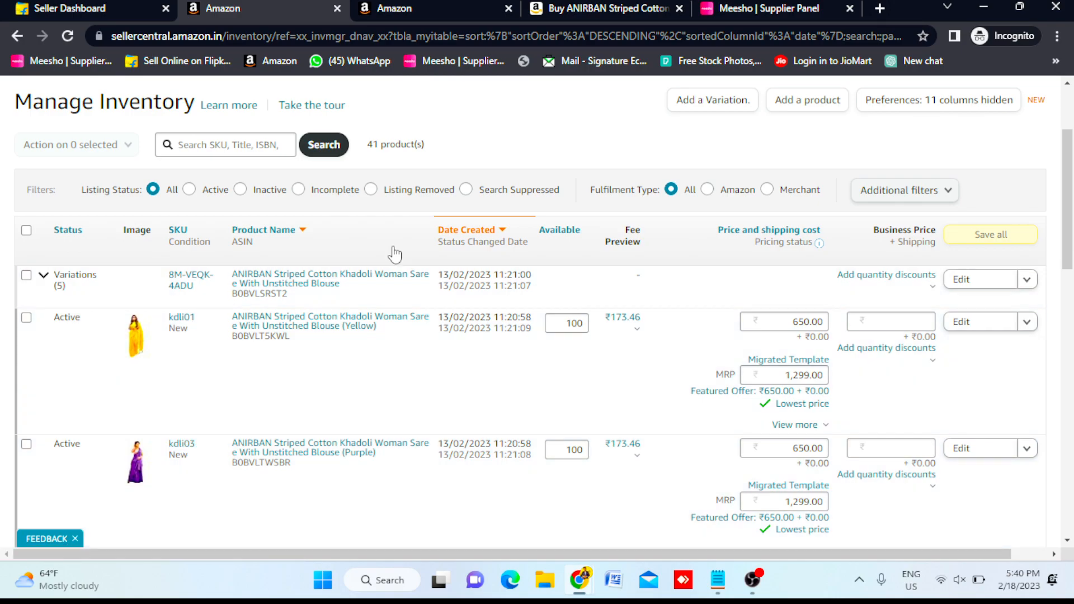
click(456, 10)
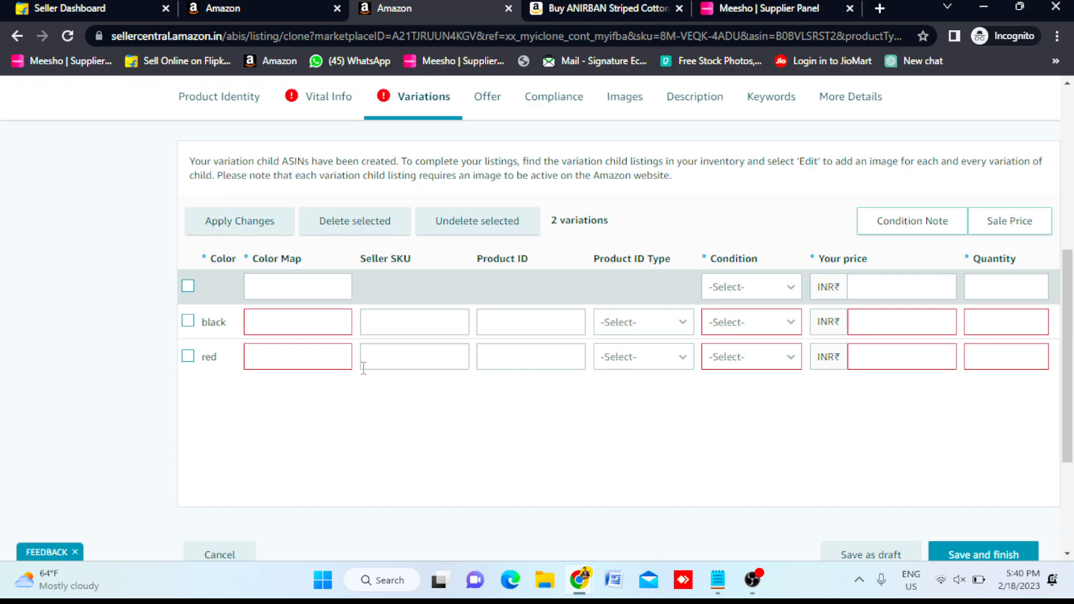
- Set the Color Map to White in the blank first row of the variations table
click(290, 285)
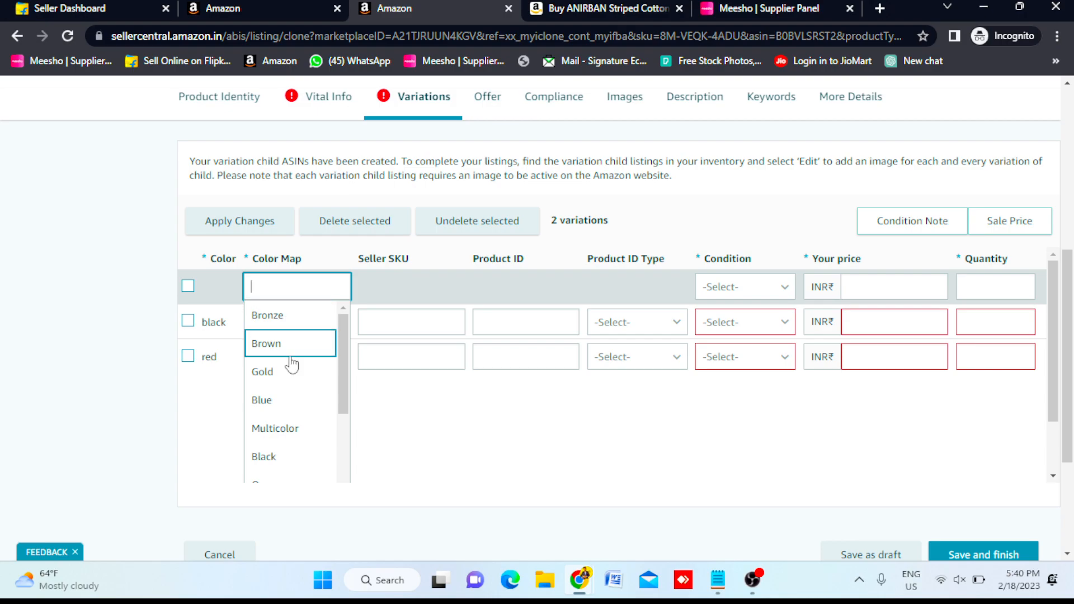
scroll(287, 429, down, 3)
scroll(284, 428, down, 1)
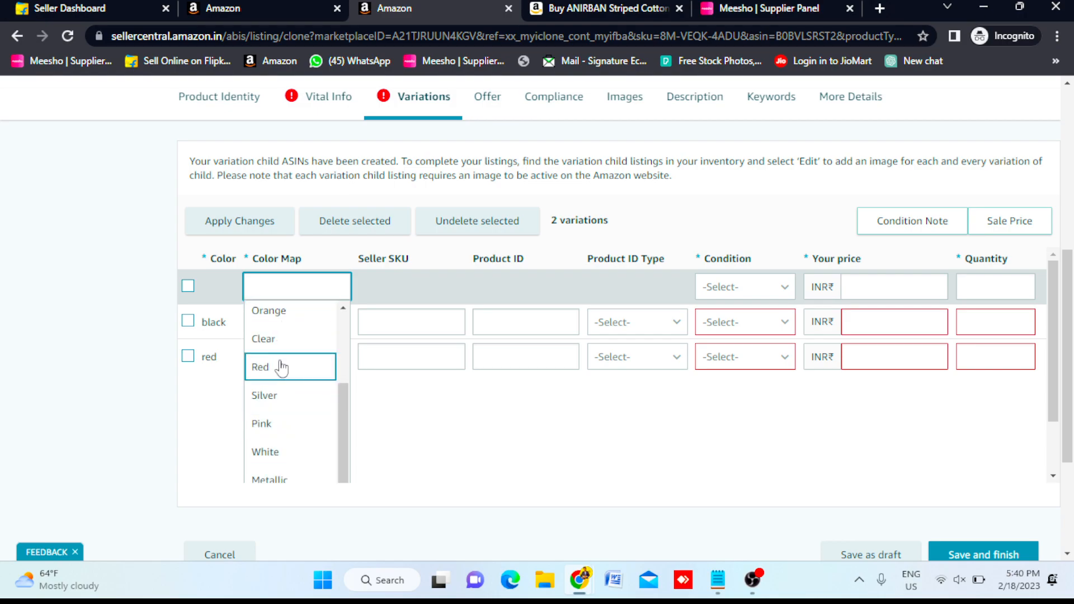
scroll(284, 444, down, 4)
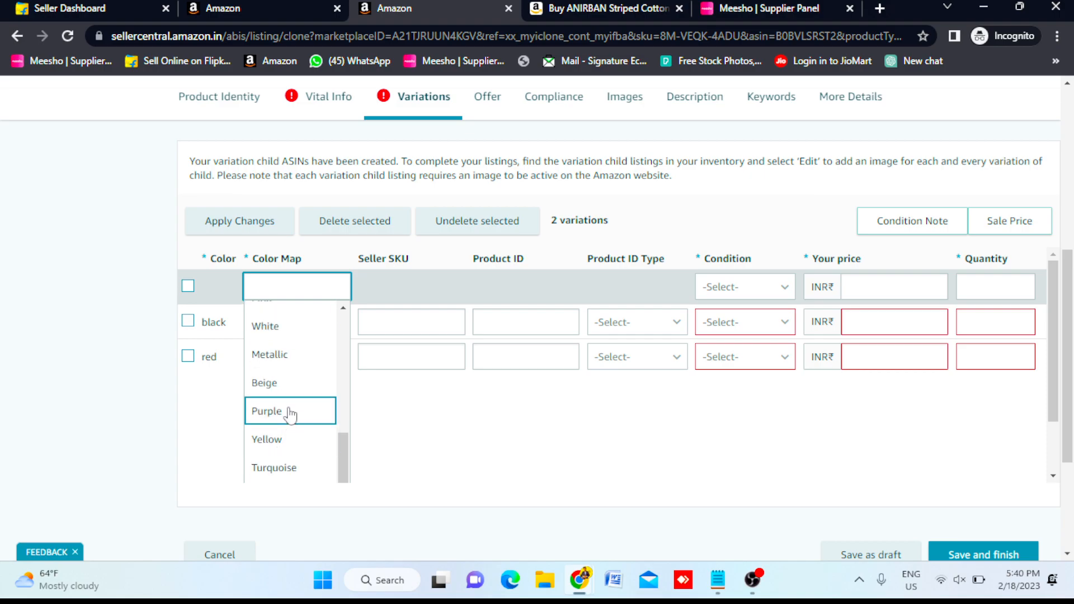
click(283, 330)
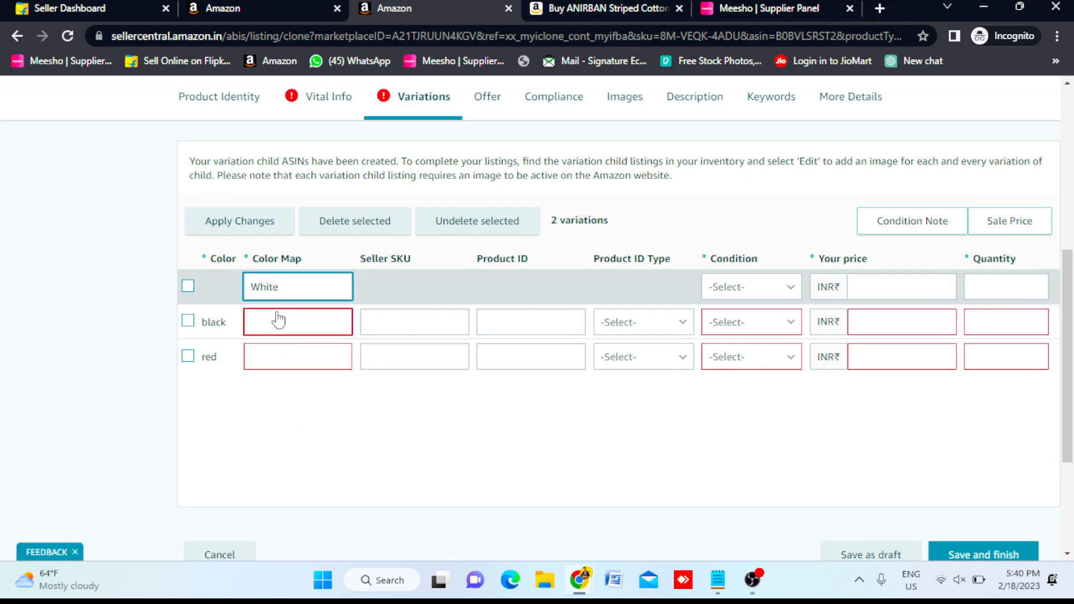
- Set the Color Map to Black for the black variation and Red for the red variation
click(278, 322)
scroll(283, 451, down, 2)
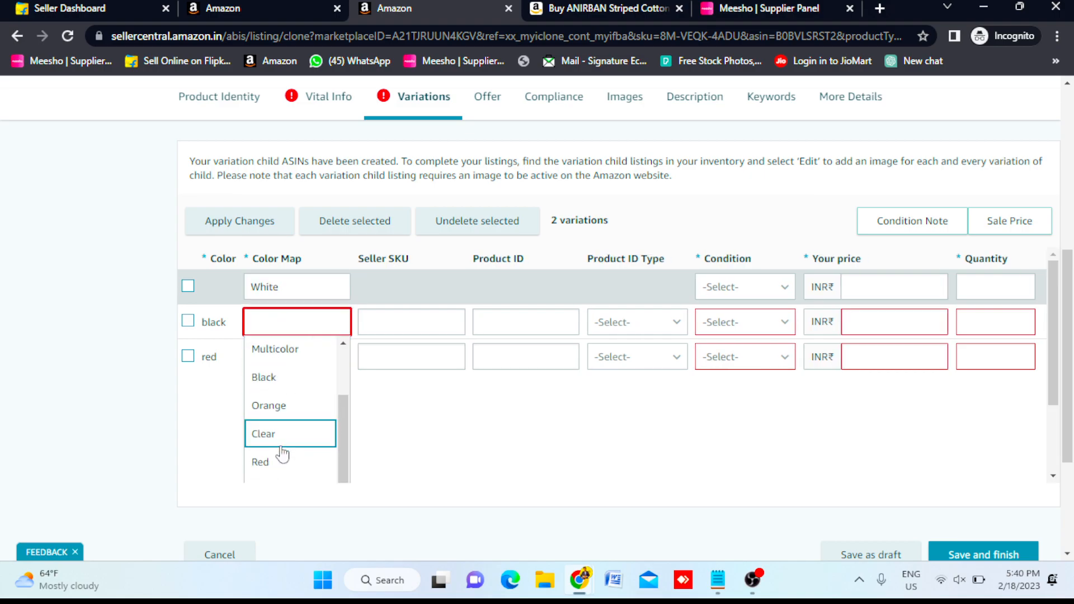
click(287, 377)
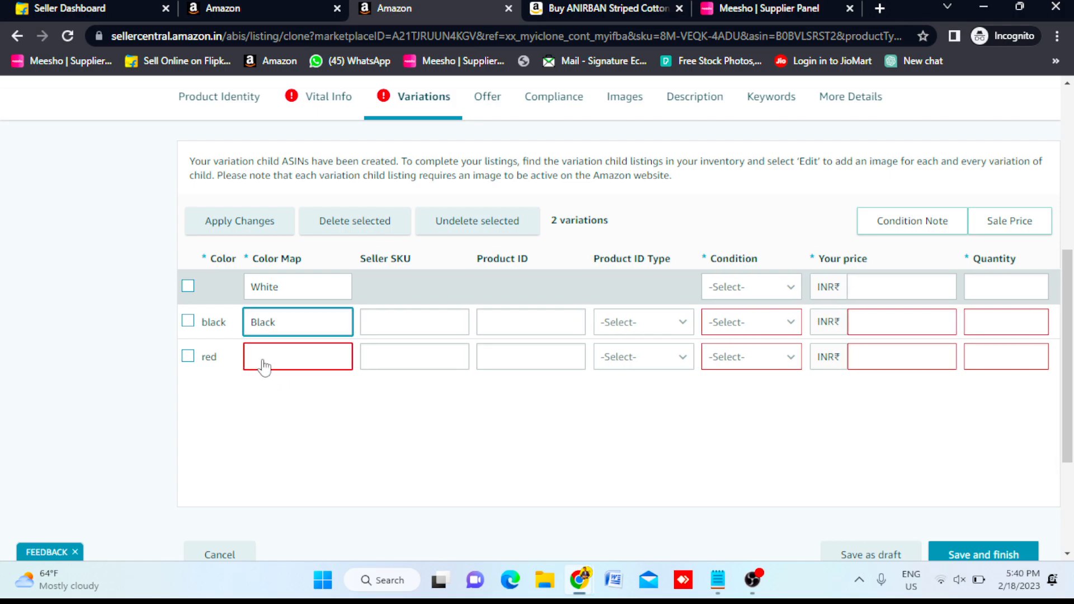
click(263, 363)
scroll(282, 453, down, 2)
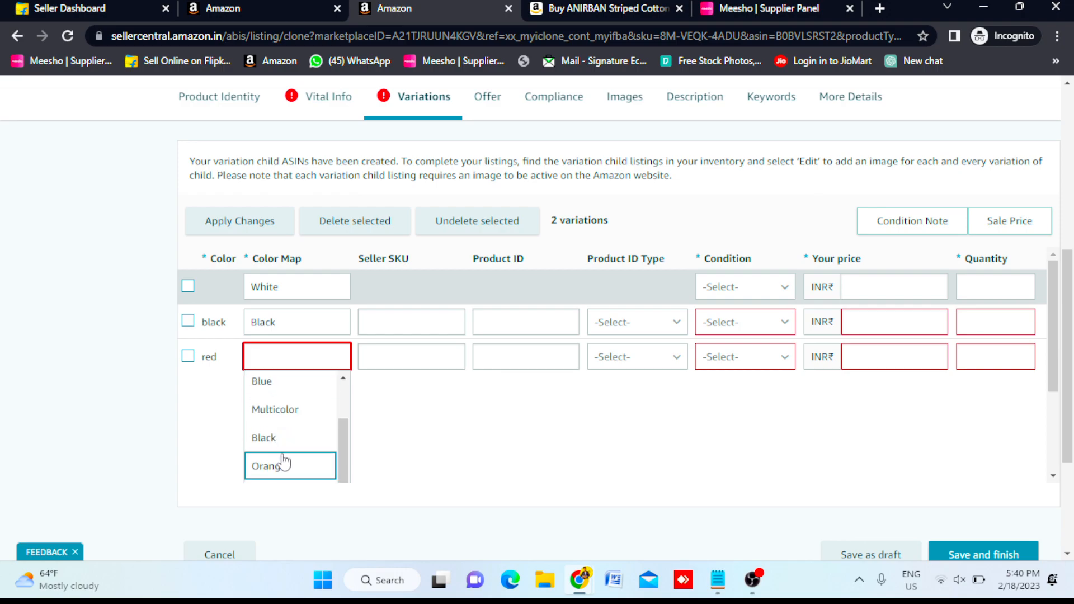
scroll(298, 431, down, 3)
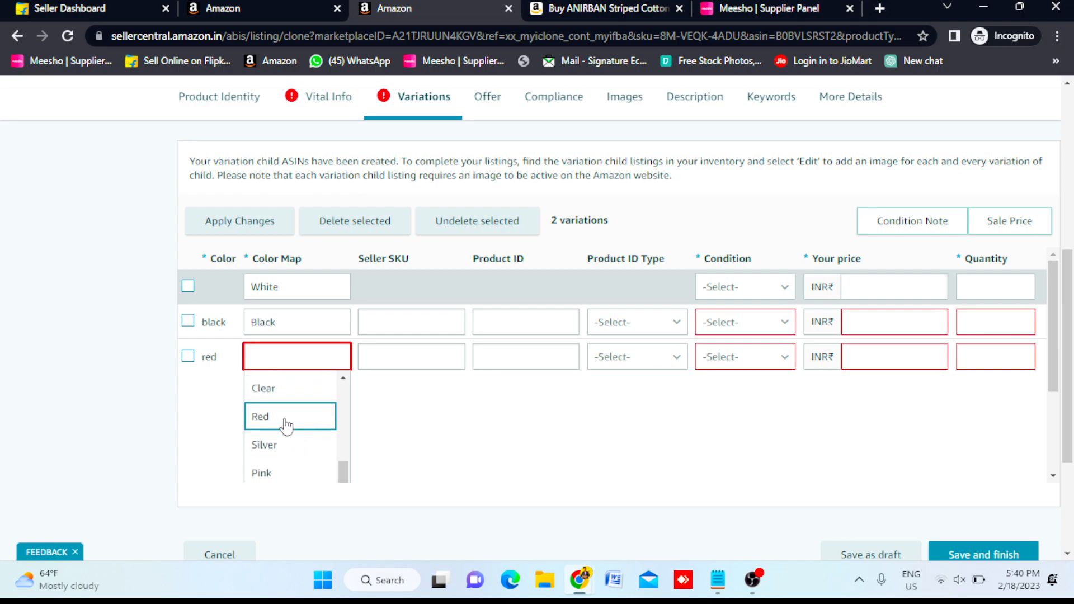
click(286, 424)
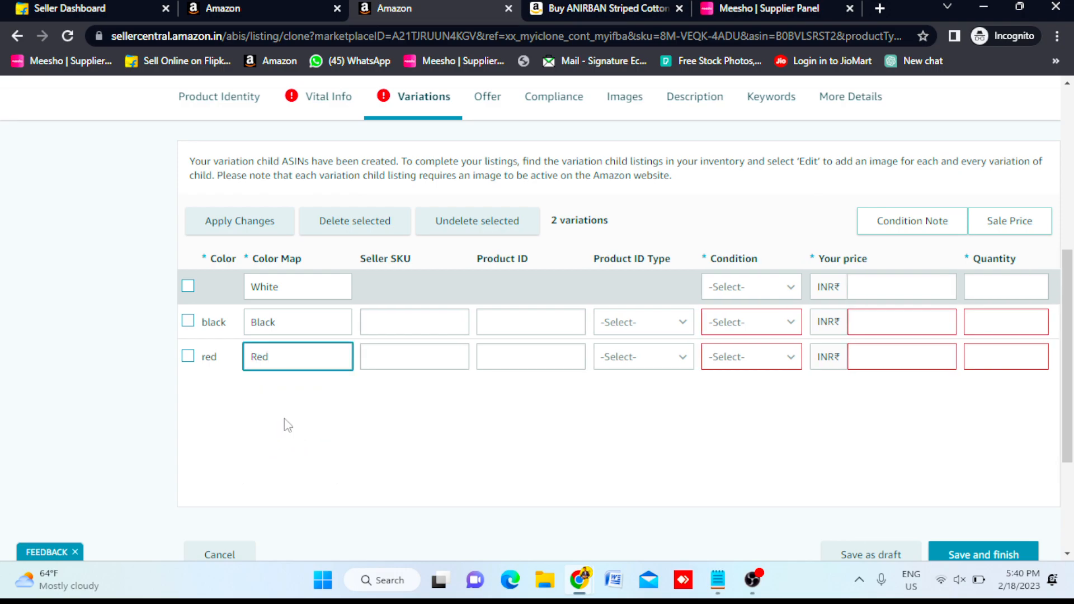
- Enter the seller SKUs "an 001 black" for the black variation and "an 001 red" for the red variation, checking the SKU format in the inventory
click(391, 328)
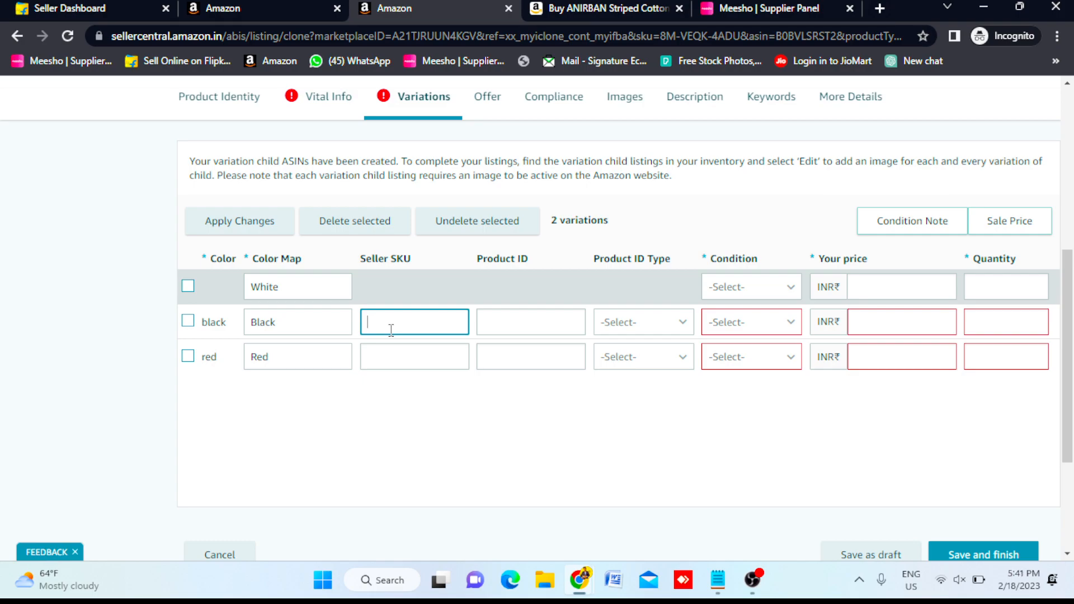
text(001)
click(410, 356)
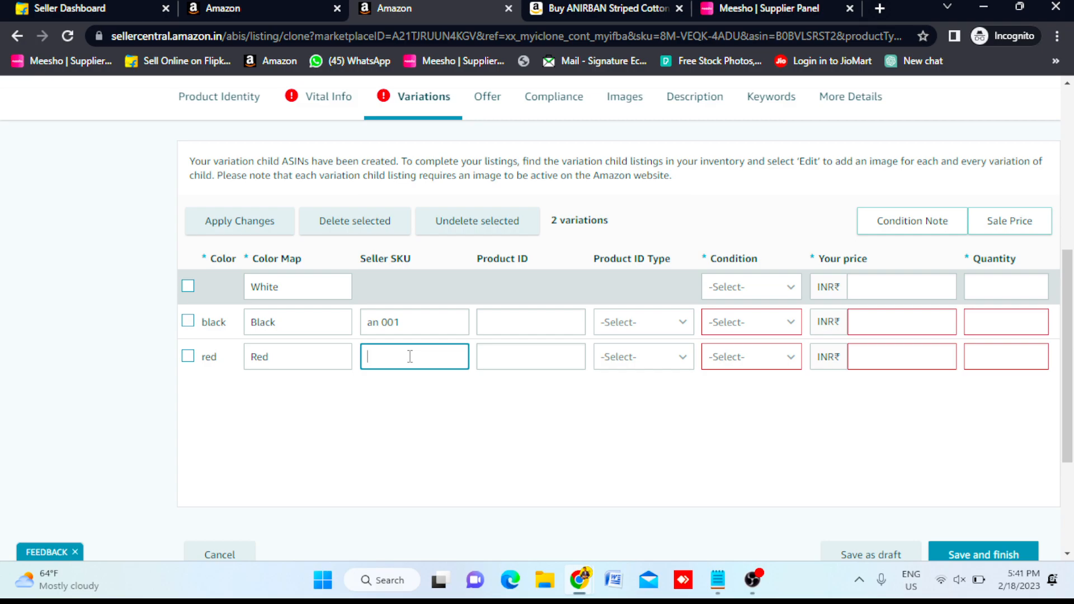
click(247, 8)
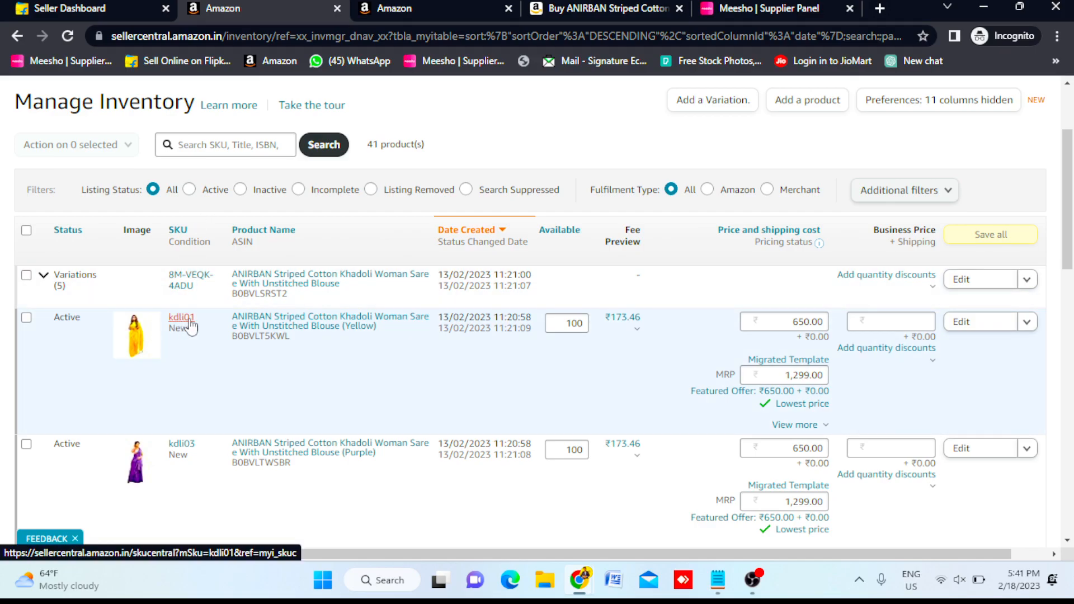
click(453, 8)
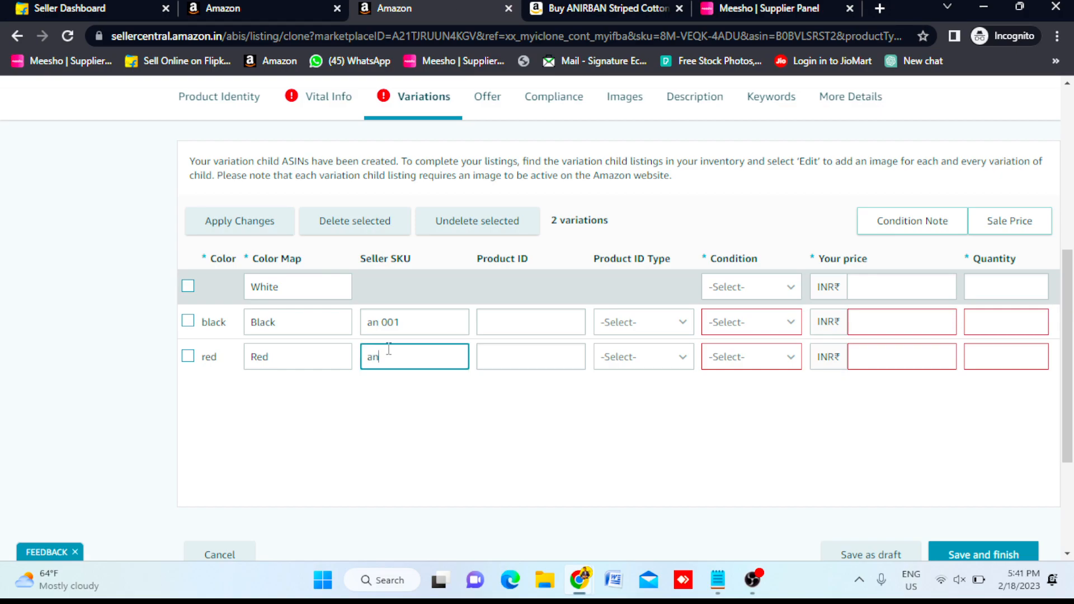
triple_click(399, 324)
click(399, 323)
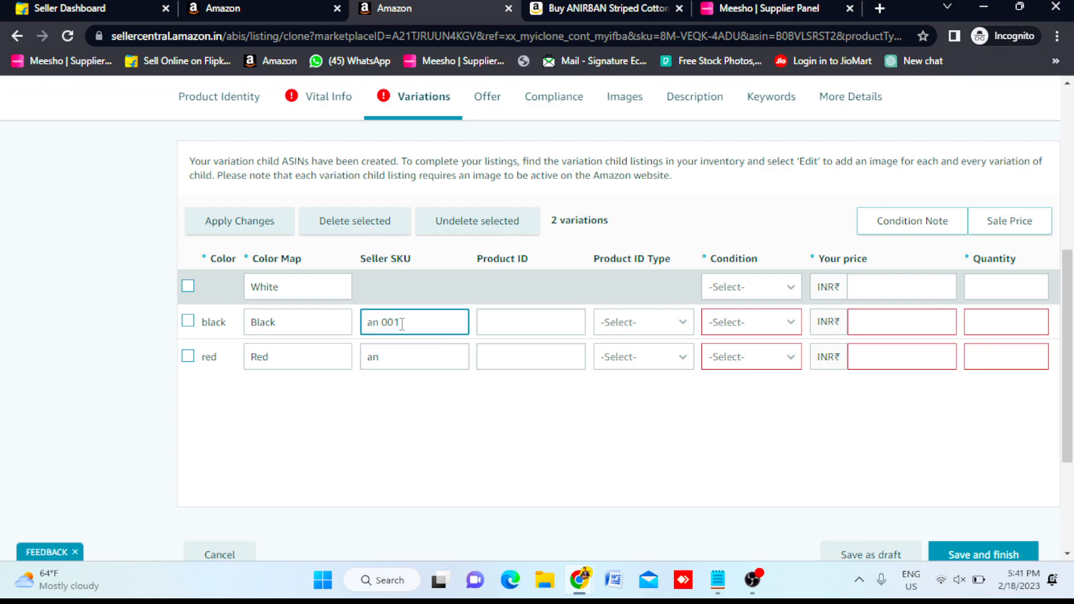
text(black)
click(399, 354)
text(an 001 red)
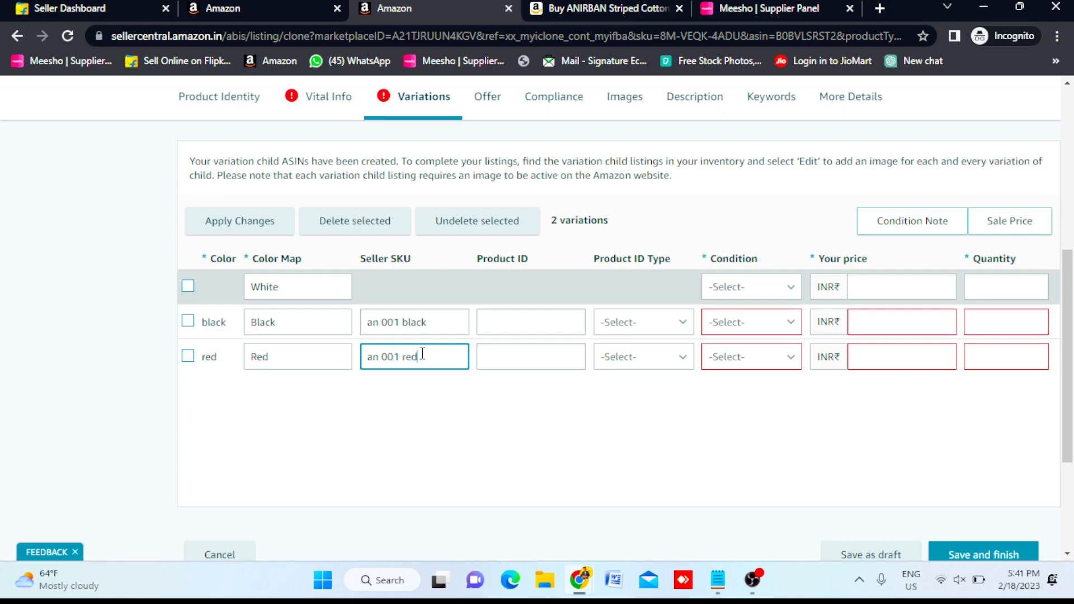
- Set the Condition to New for the black and red variations and for the blank first row
click(511, 328)
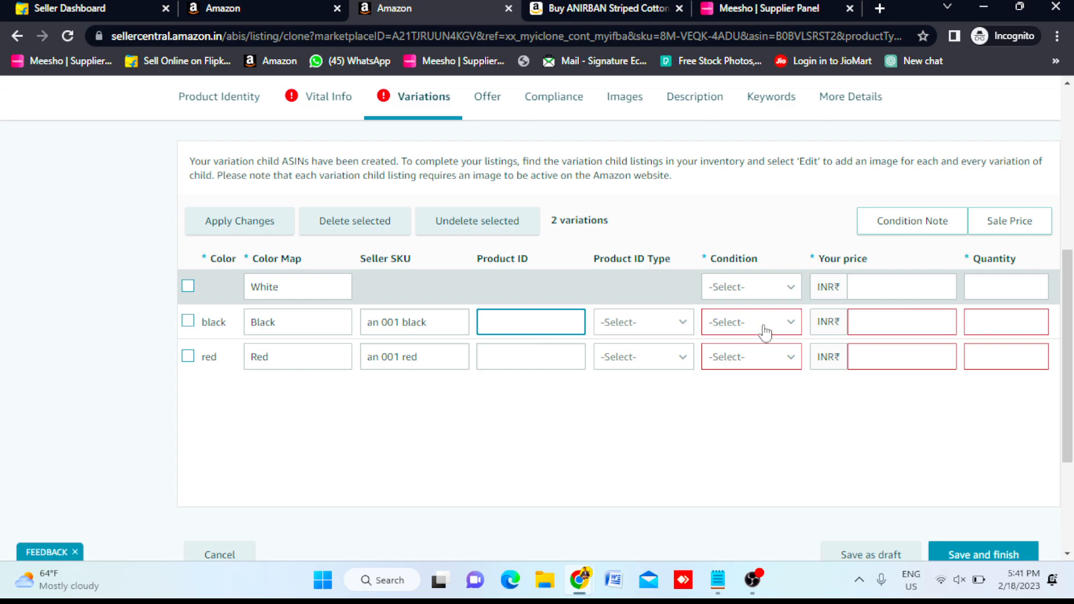
click(792, 327)
click(752, 353)
click(790, 358)
click(741, 398)
click(790, 288)
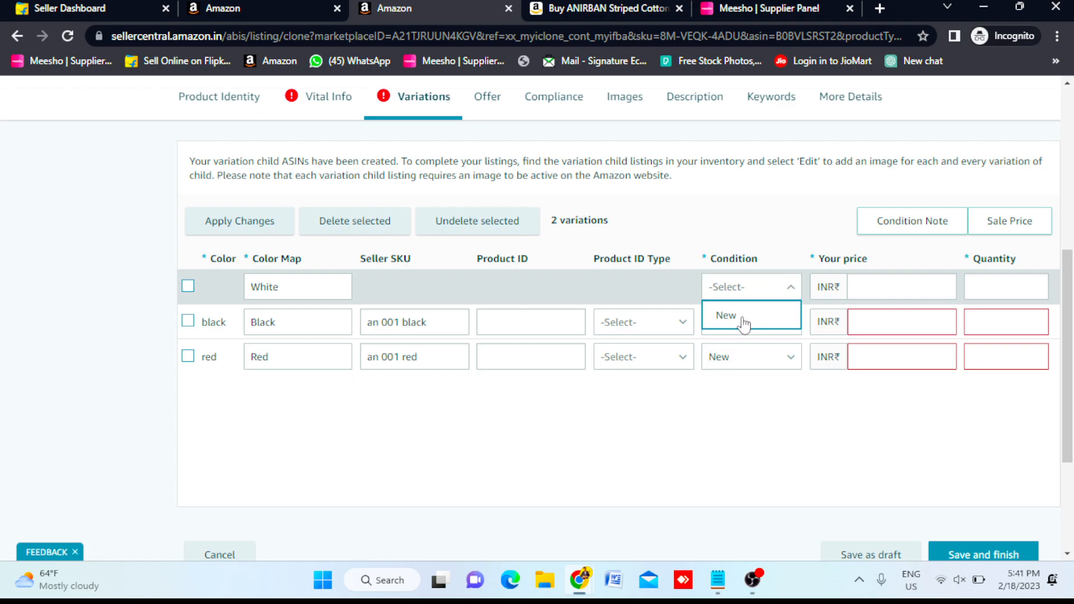
click(743, 318)
- Set the price to INR 299 in all three rows of the variations table
click(870, 287)
text(299)
click(875, 322)
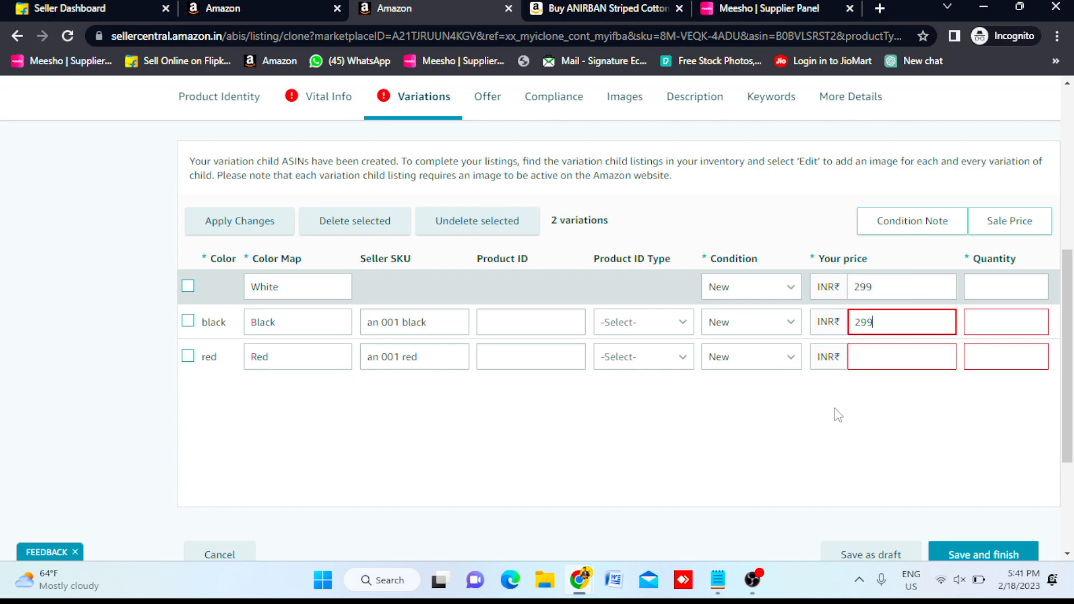
click(875, 349)
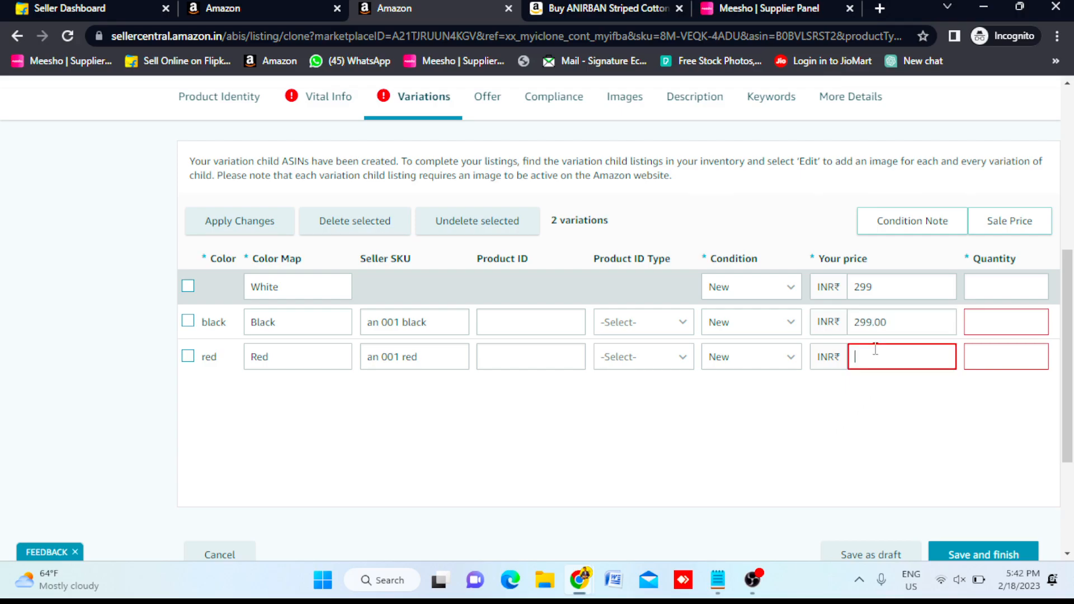
text(299.00)
click(930, 411)
- Set the quantity to 10 in all three rows of the variations table
click(989, 287)
text(10)
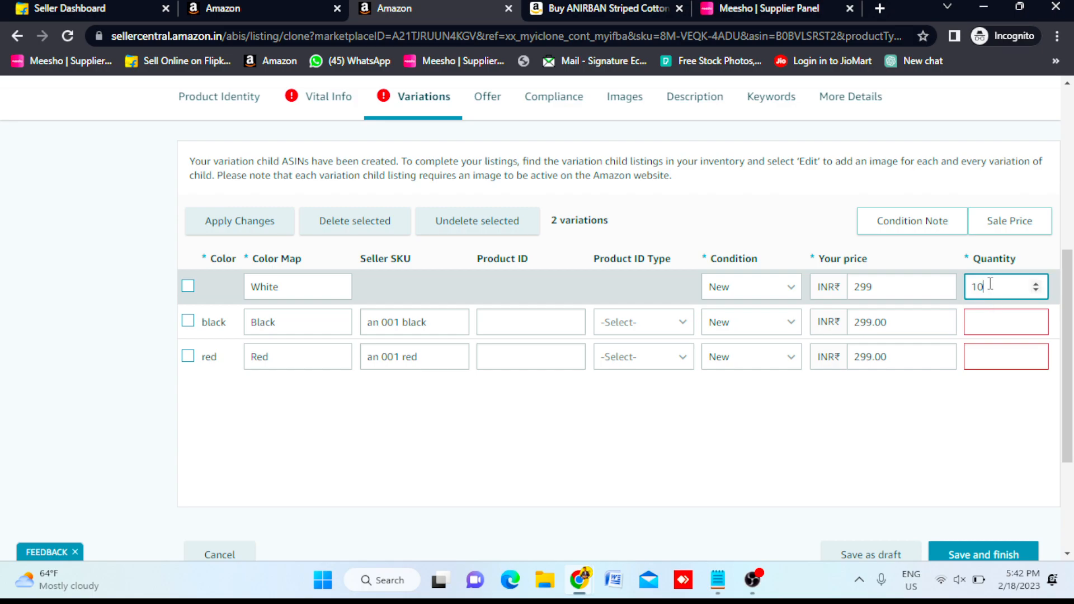
click(995, 320)
text(10)
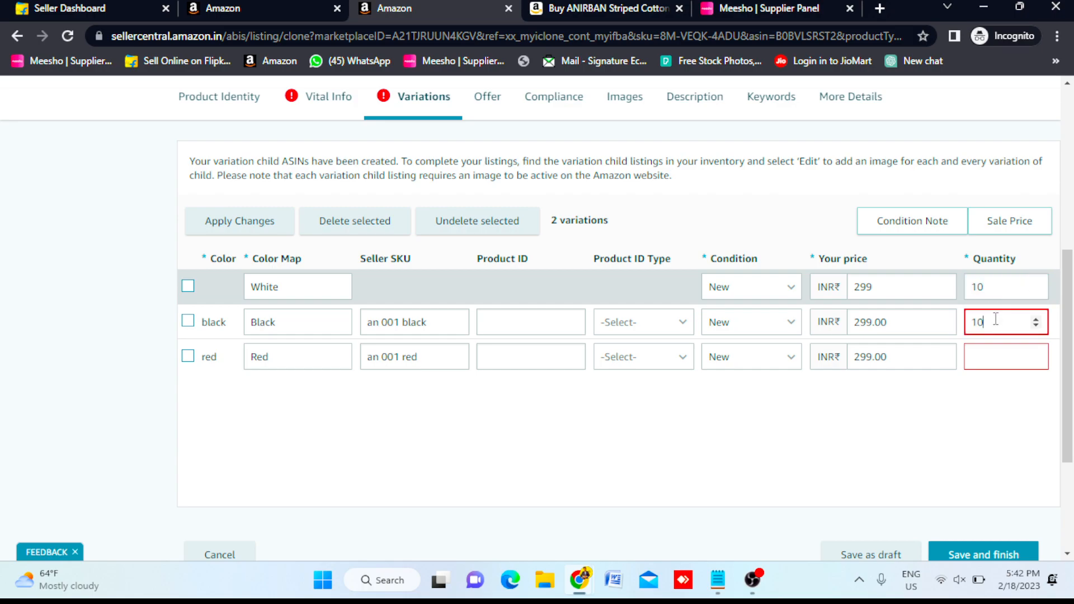
click(996, 355)
text(10)
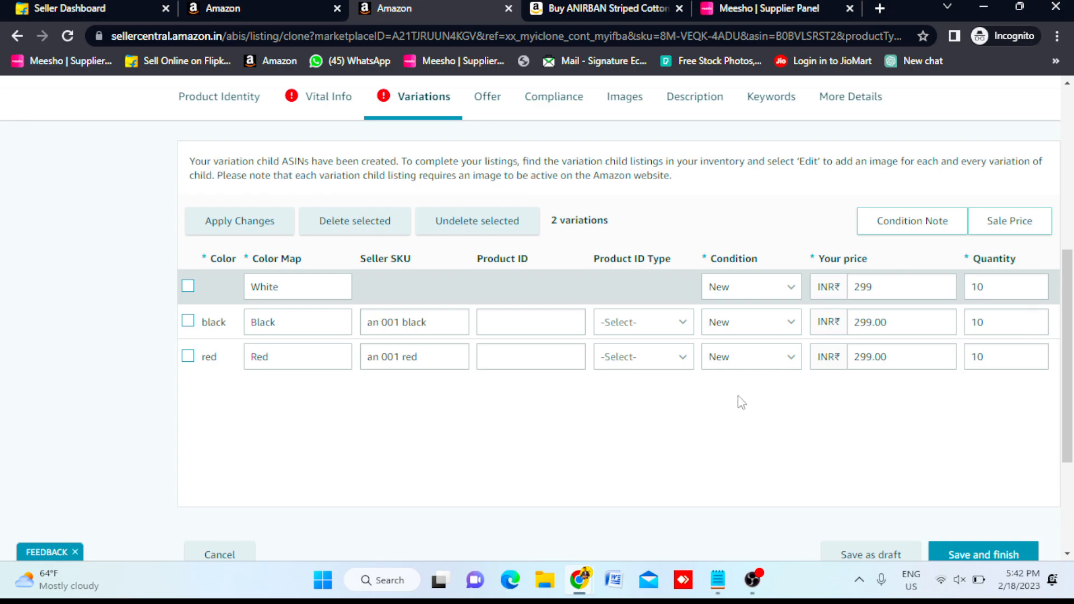
- Examine the Offer details, including list price, handling time, HSN code, maximum retail price and fulfillment channel, and open the Compliance section
scroll(741, 401, up, 4)
scroll(564, 364, up, 3)
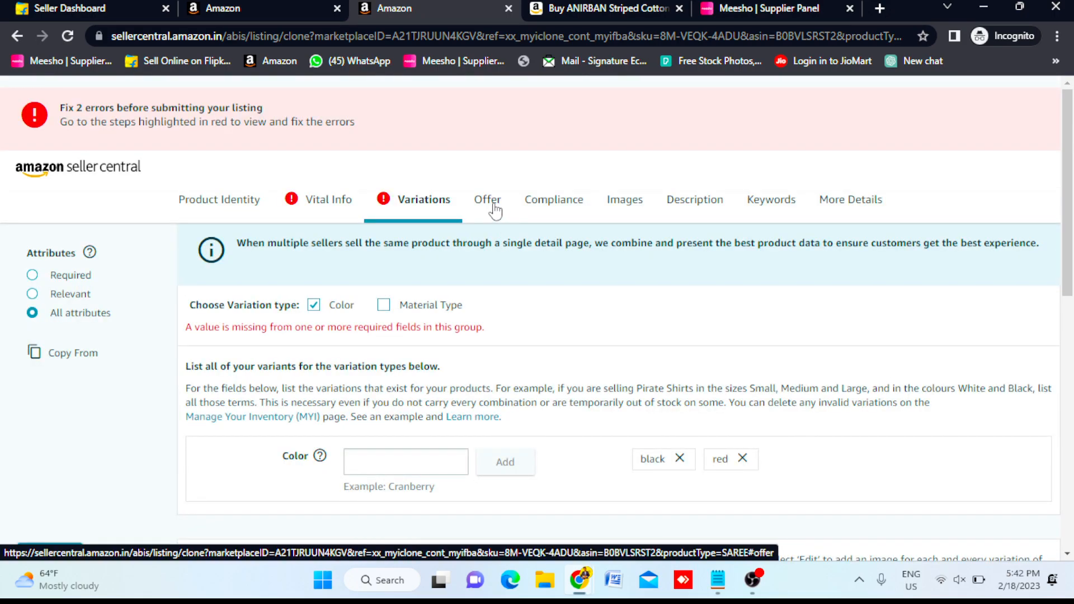
click(495, 212)
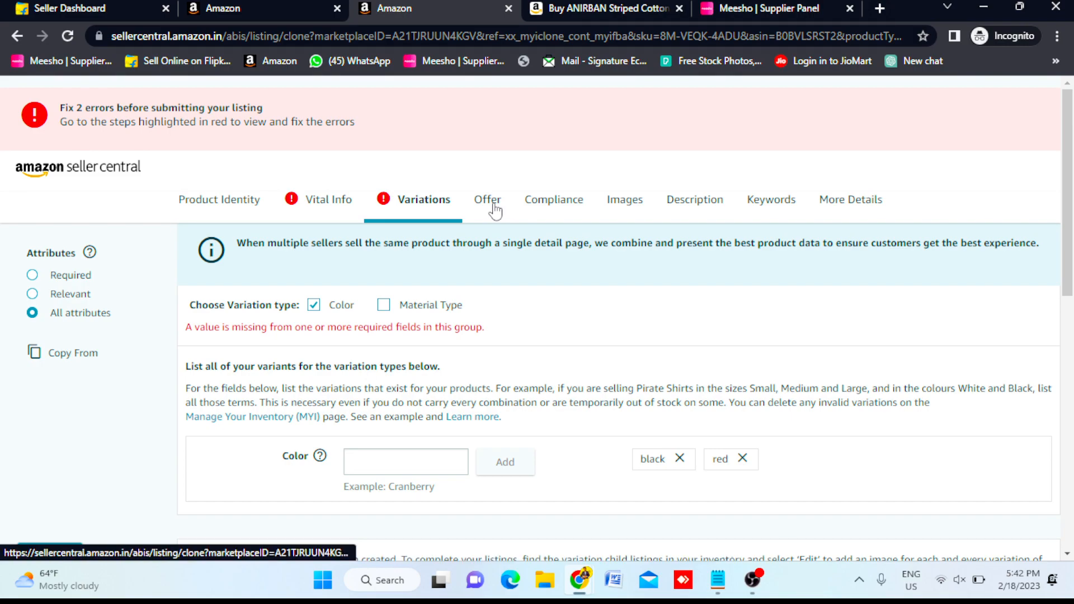
scroll(495, 209, up, 2)
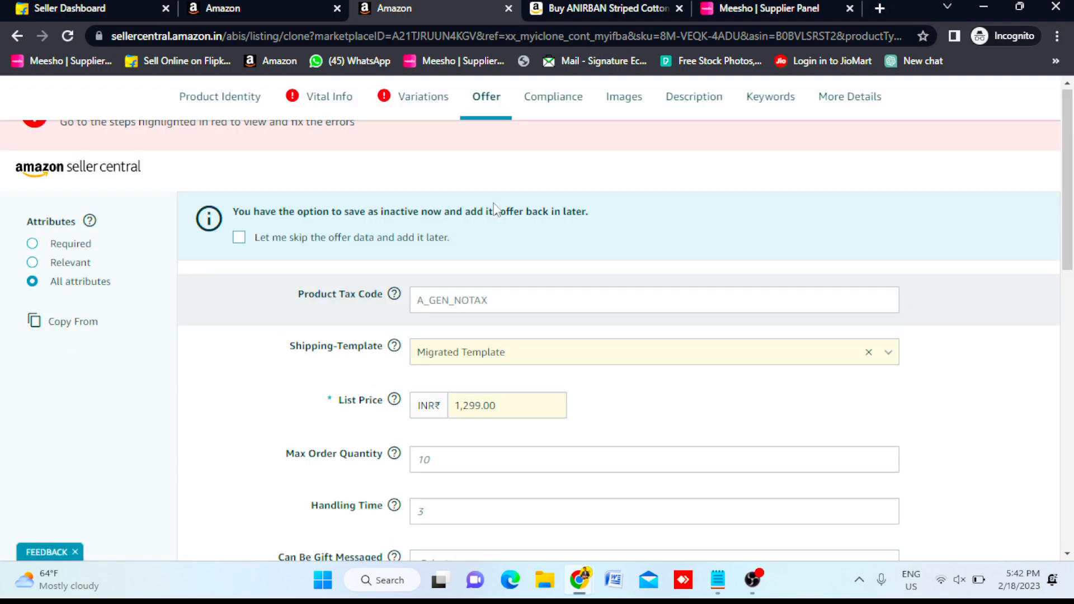
scroll(495, 212, up, 1)
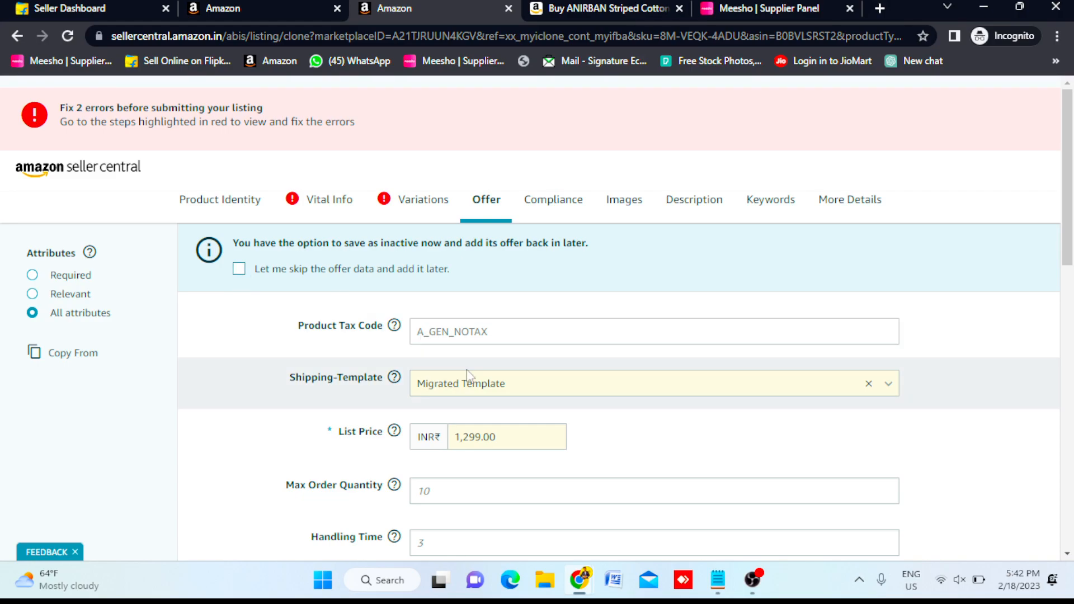
scroll(539, 414, down, 2)
click(484, 332)
scroll(485, 333, down, 1)
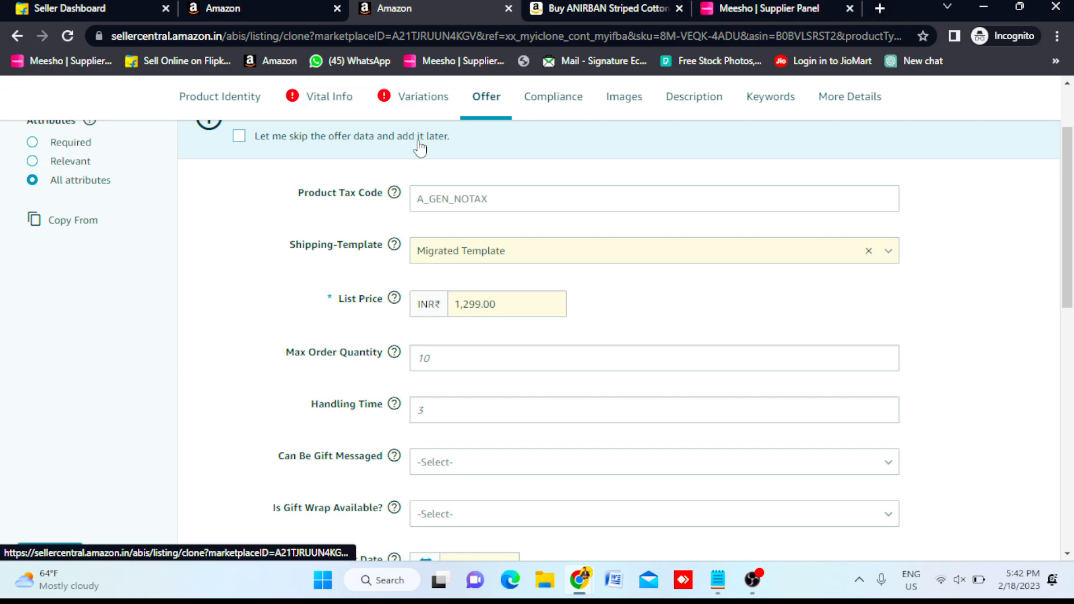
click(492, 312)
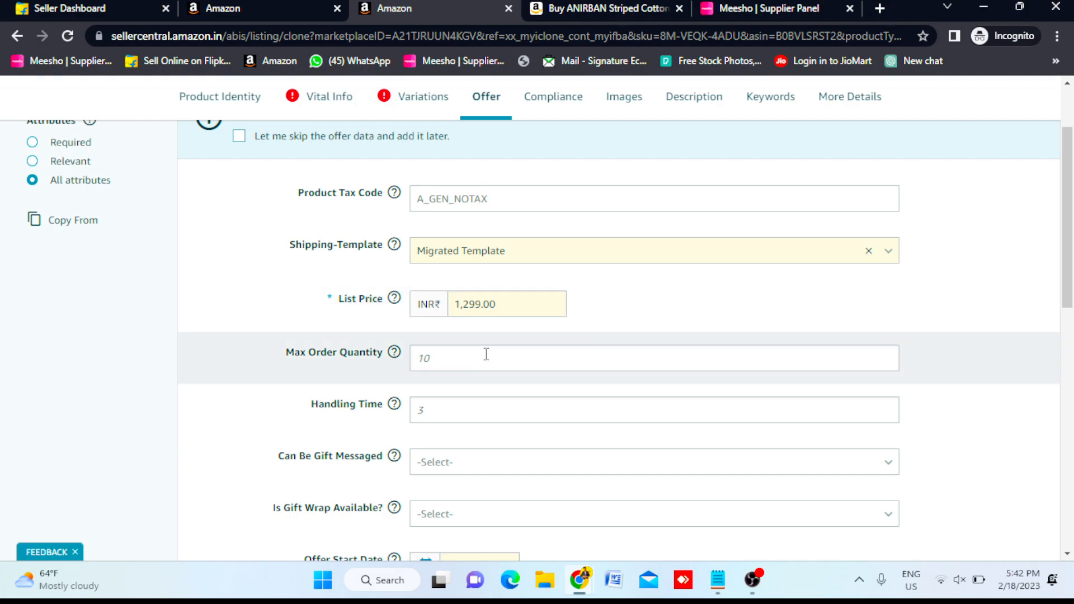
scroll(484, 354, down, 1)
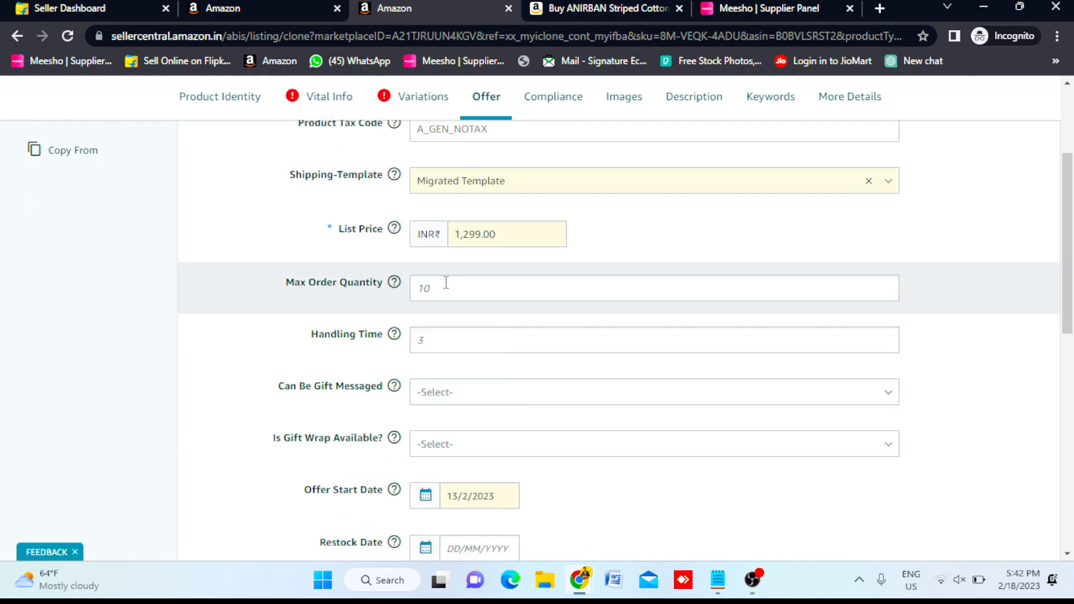
scroll(434, 344, down, 1)
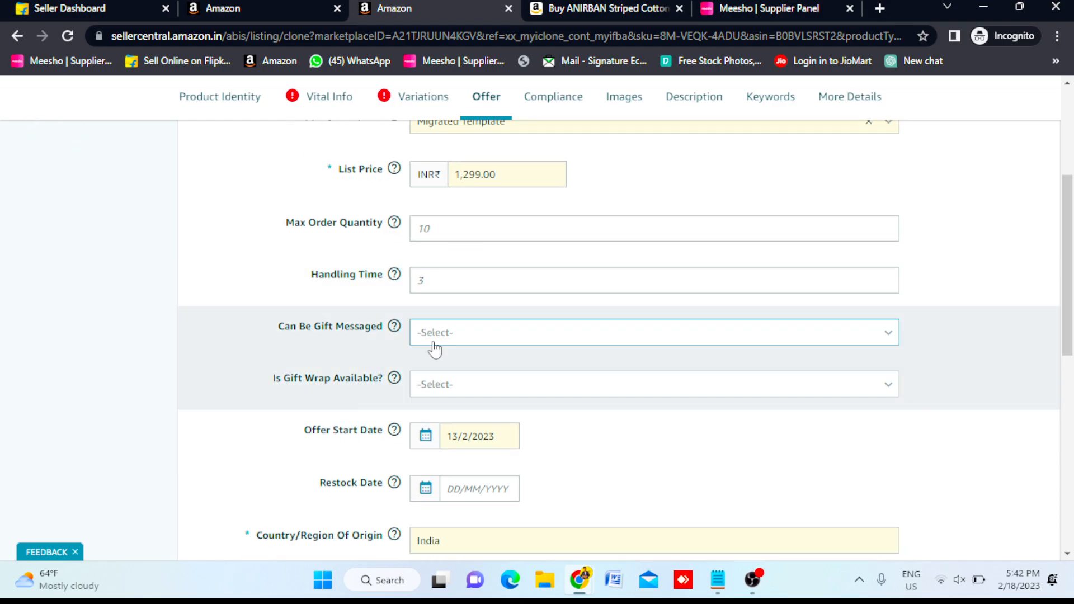
mouse_move(396, 276)
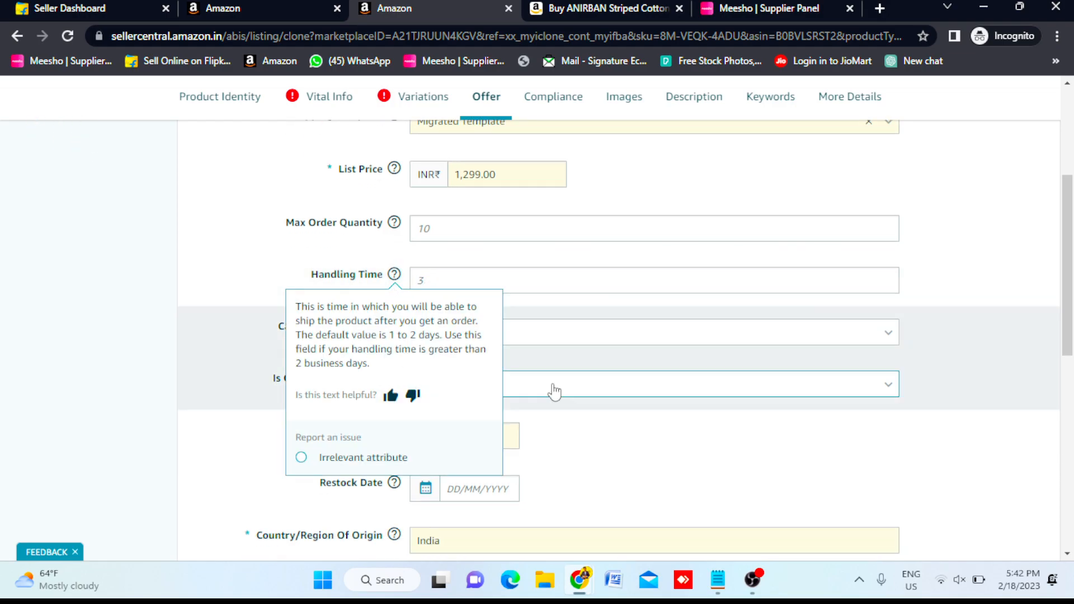
scroll(583, 407, down, 5)
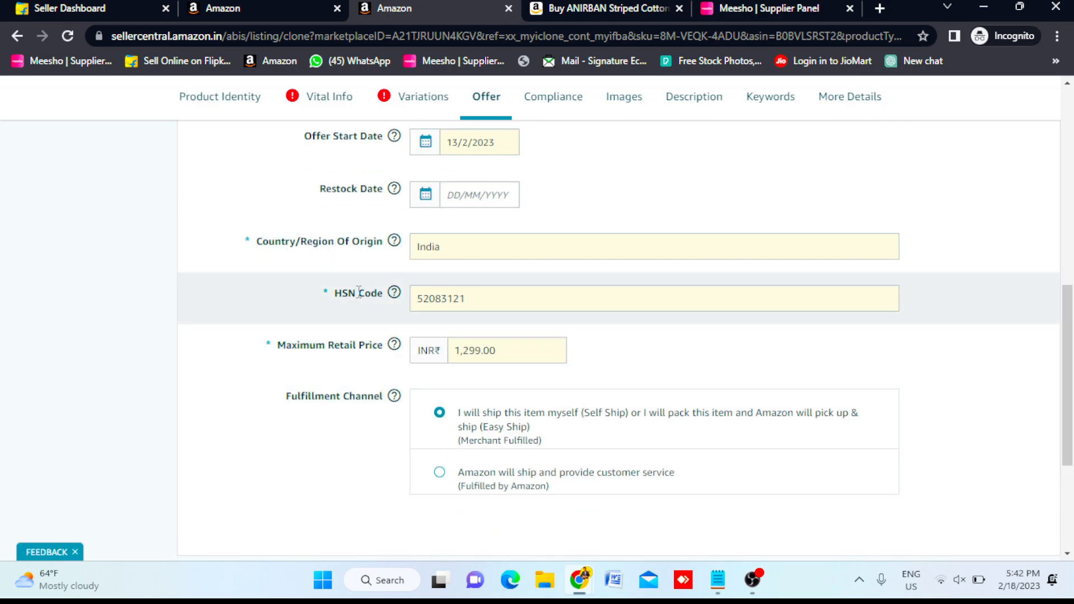
scroll(438, 304, down, 2)
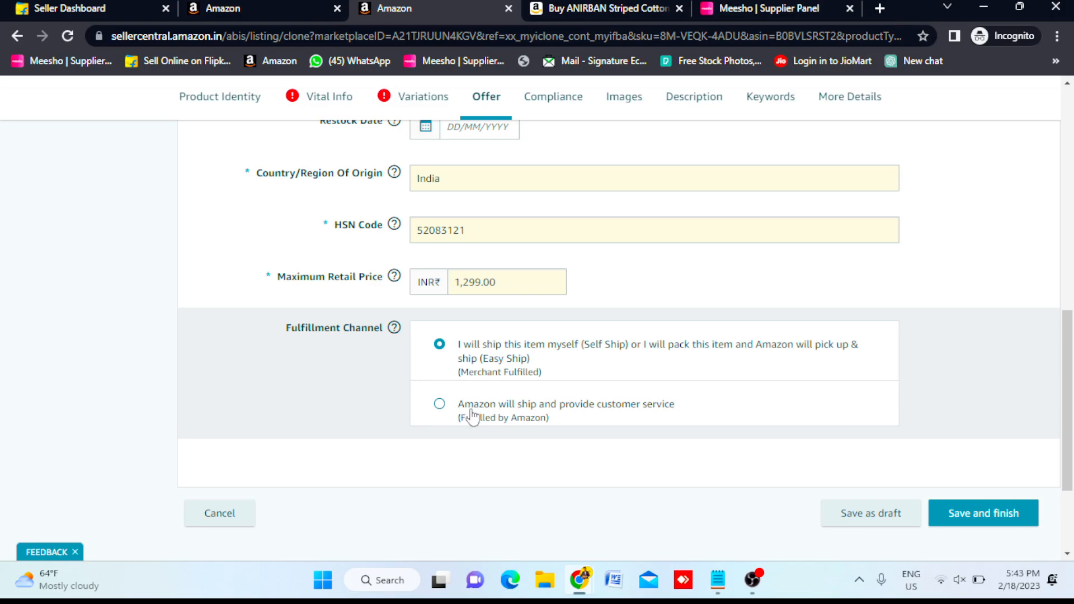
scroll(497, 412, up, 10)
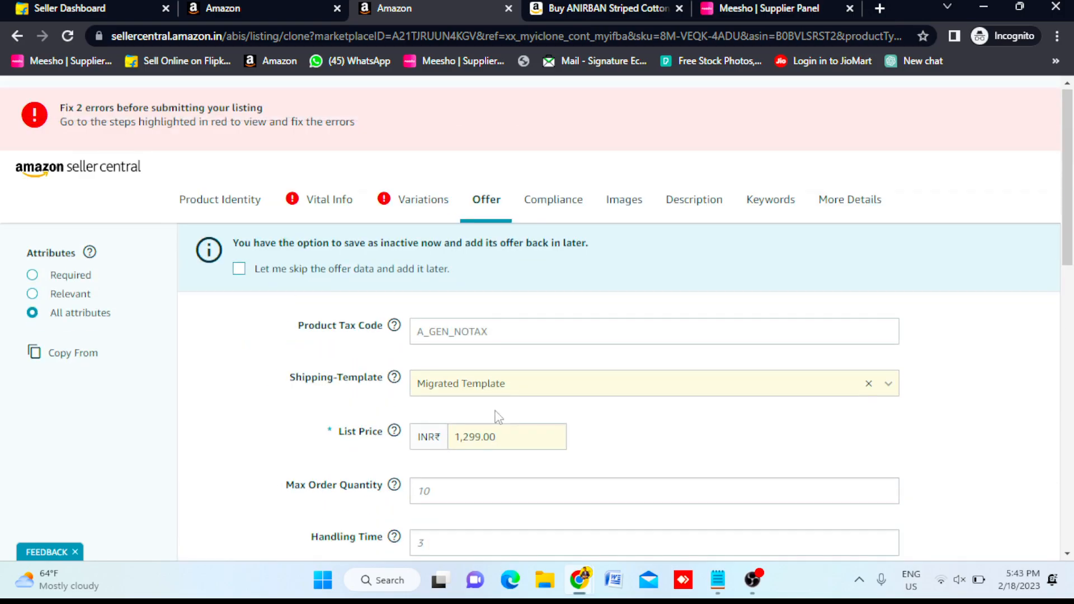
click(561, 212)
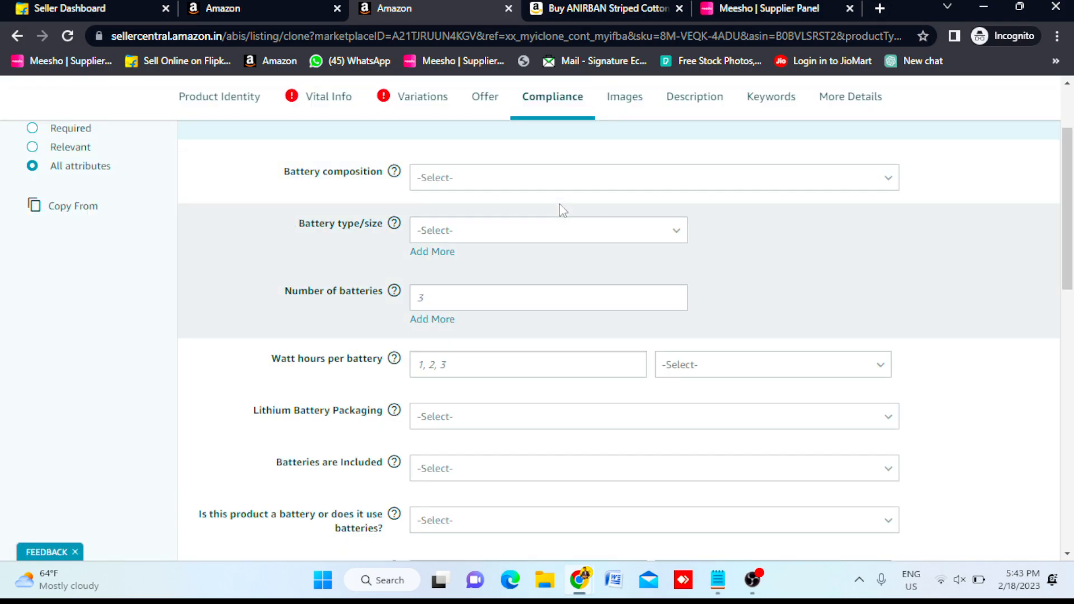
- Read the help text for the Battery type/size attribute in Compliance, close it, and open the Images section
click(395, 223)
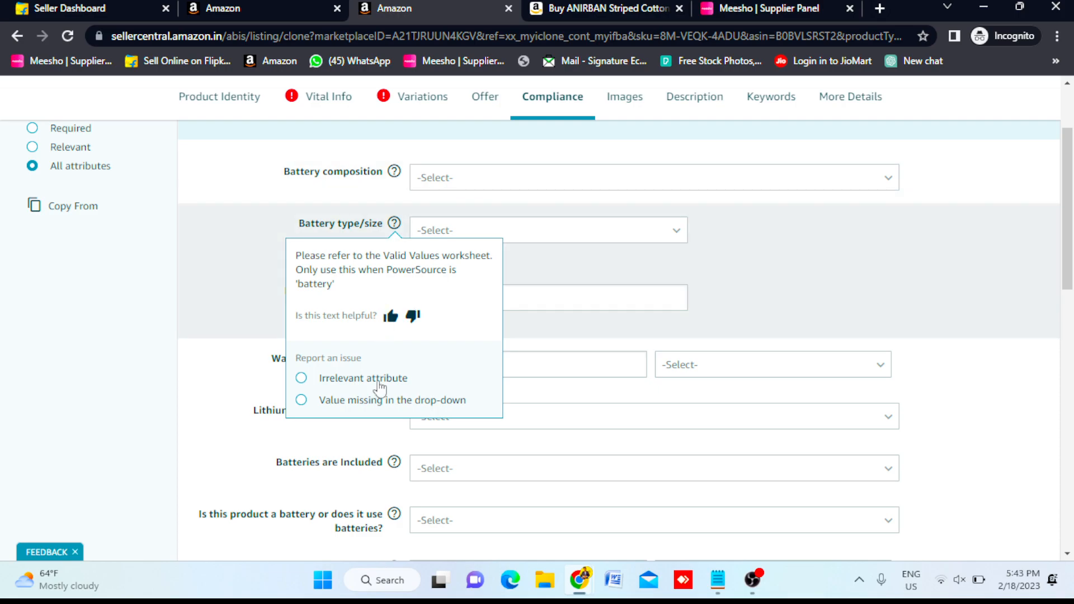
click(354, 433)
scroll(567, 346, up, 3)
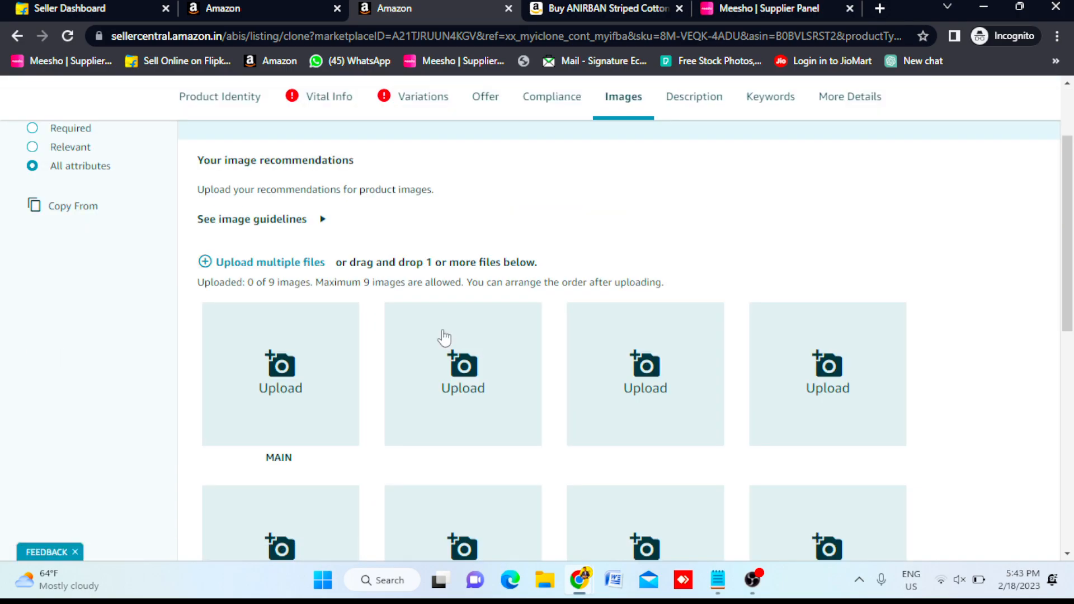
- Examine the image upload slots in the Images section and compare them with the product photos on the live saree listing
scroll(506, 436, down, 3)
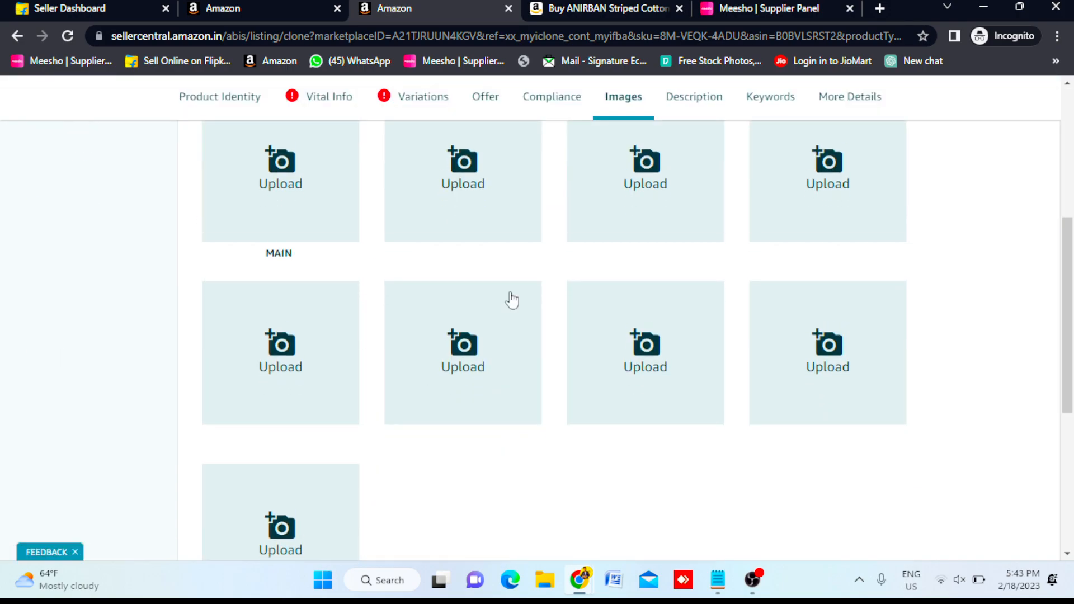
scroll(329, 283, up, 1)
scroll(533, 339, down, 1)
scroll(532, 338, down, 1)
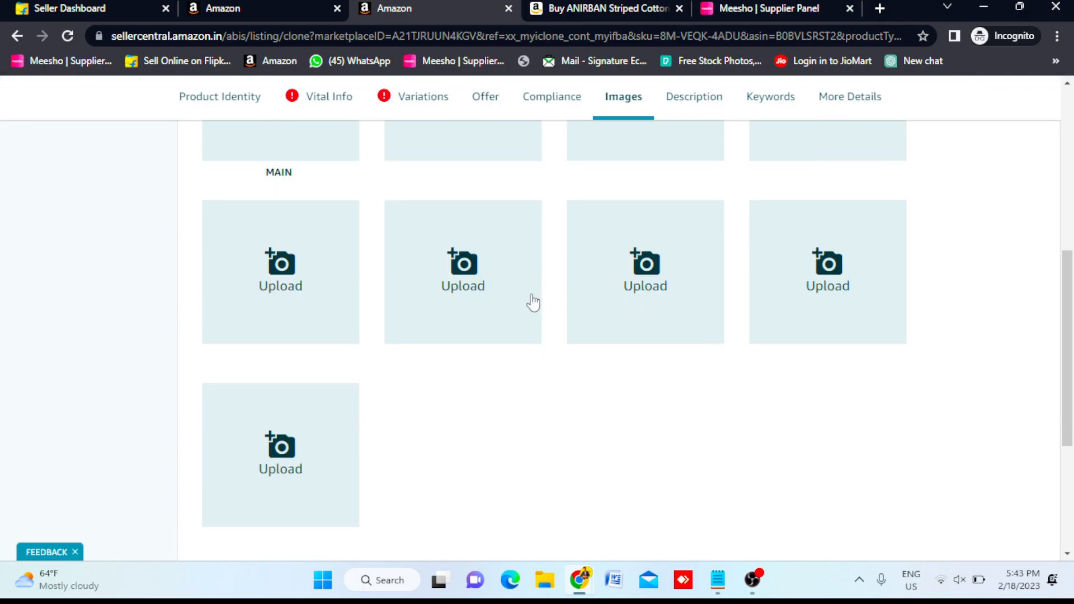
click(581, 8)
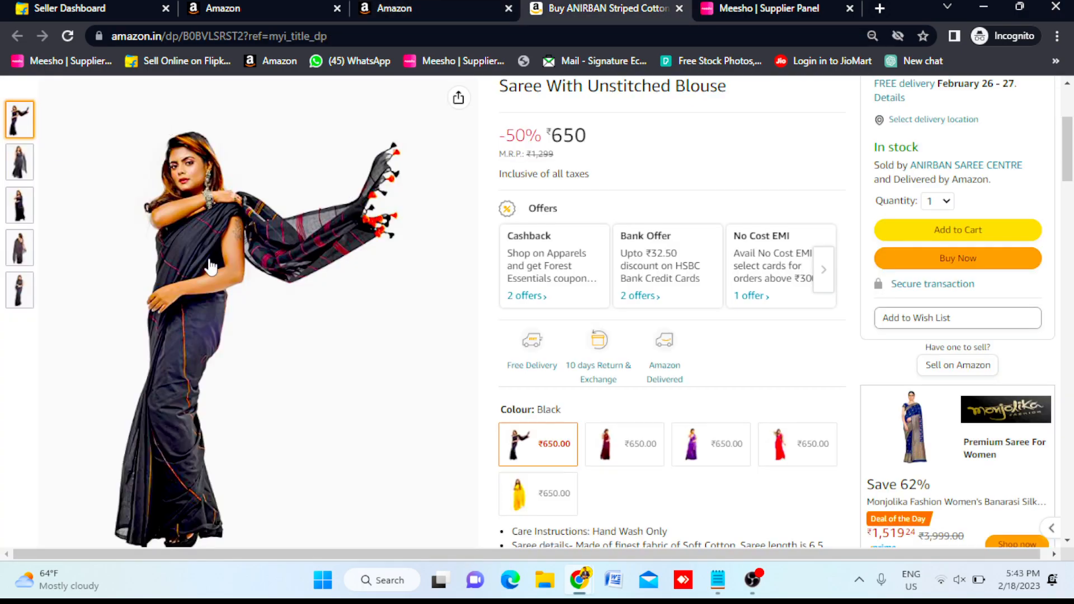
key(ctrl+shift+Tab)
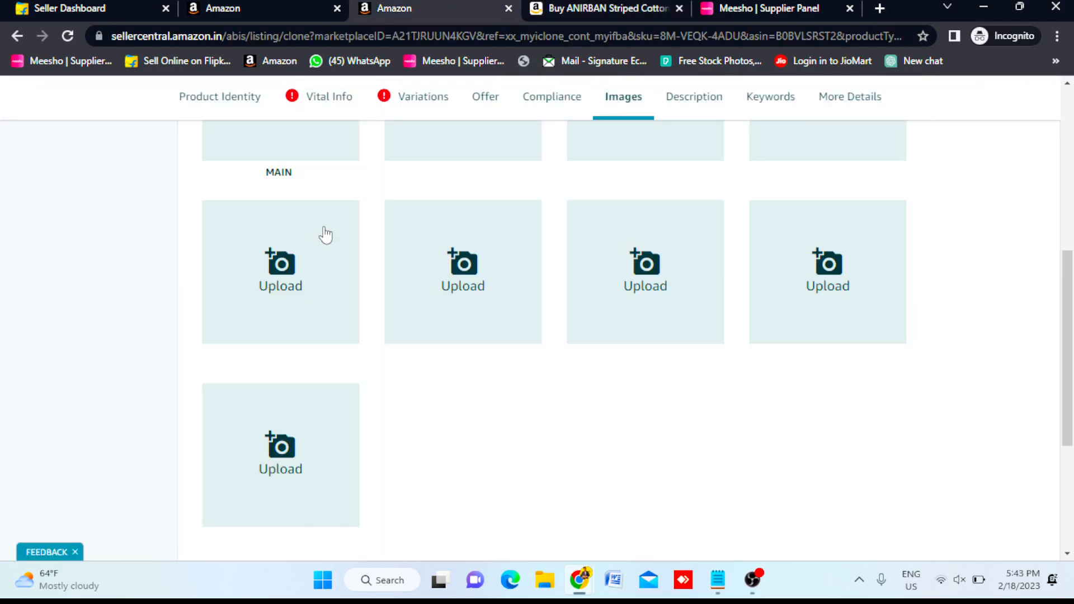
scroll(325, 235, up, 2)
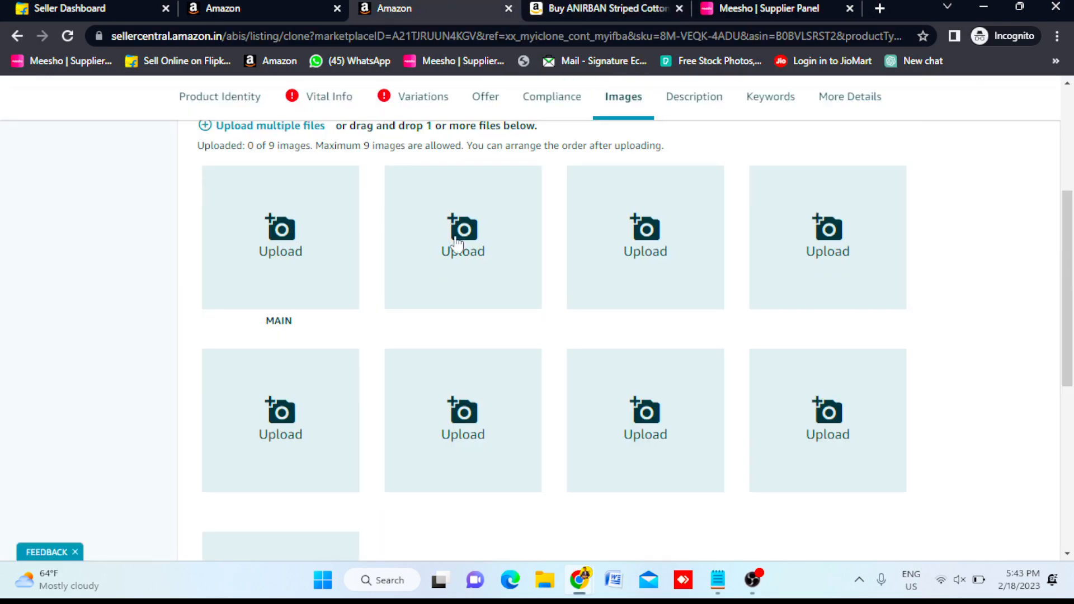
scroll(710, 427, up, 4)
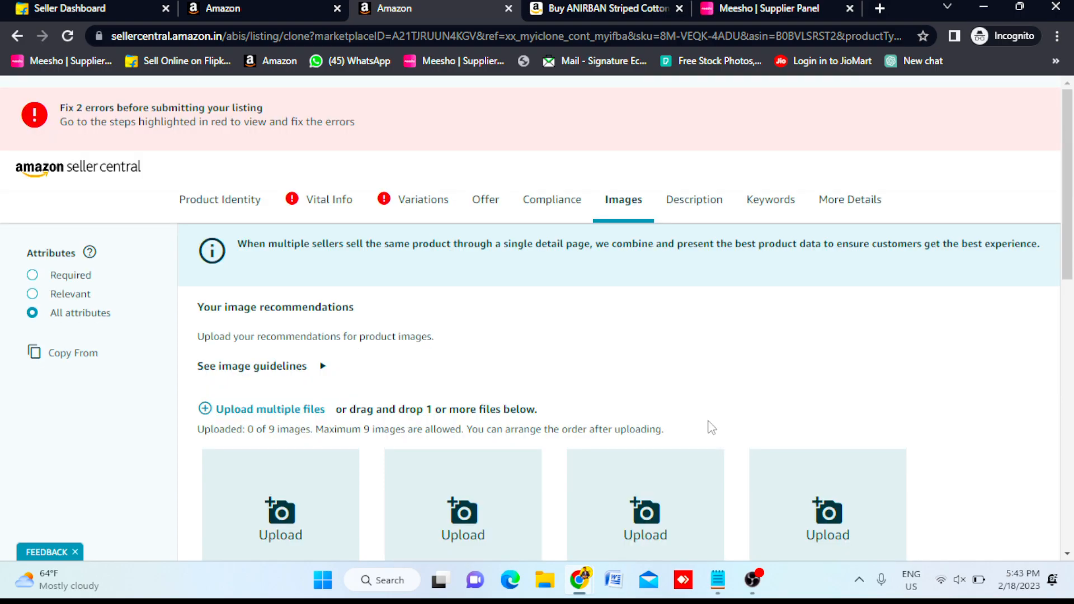
- Review the product description and bullet points in the Description section against the bullet points on the live saree listing
click(704, 210)
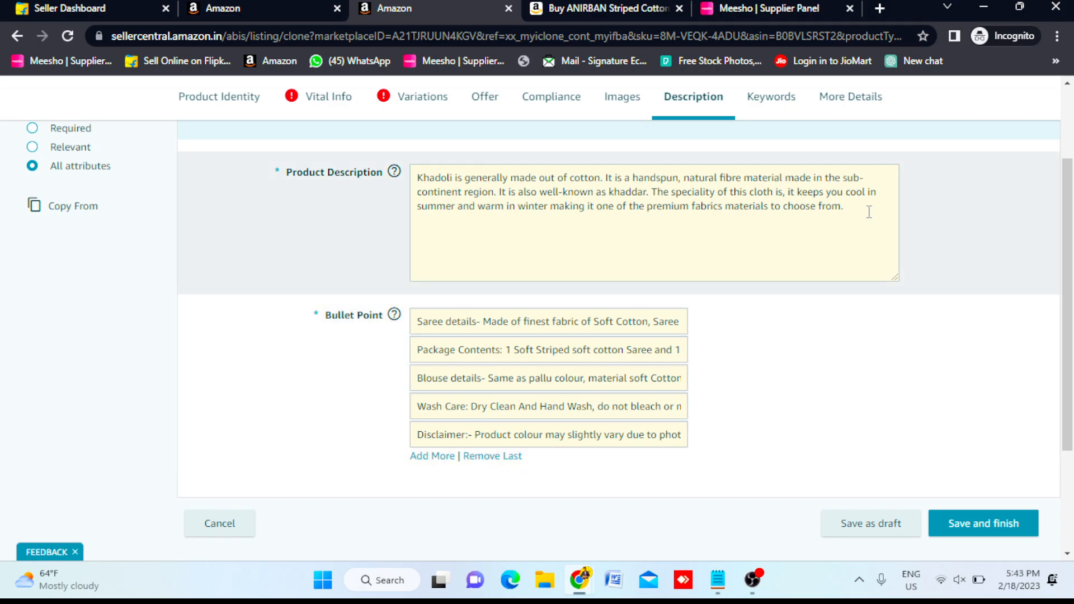
drag(869, 212, 394, 185)
click(494, 207)
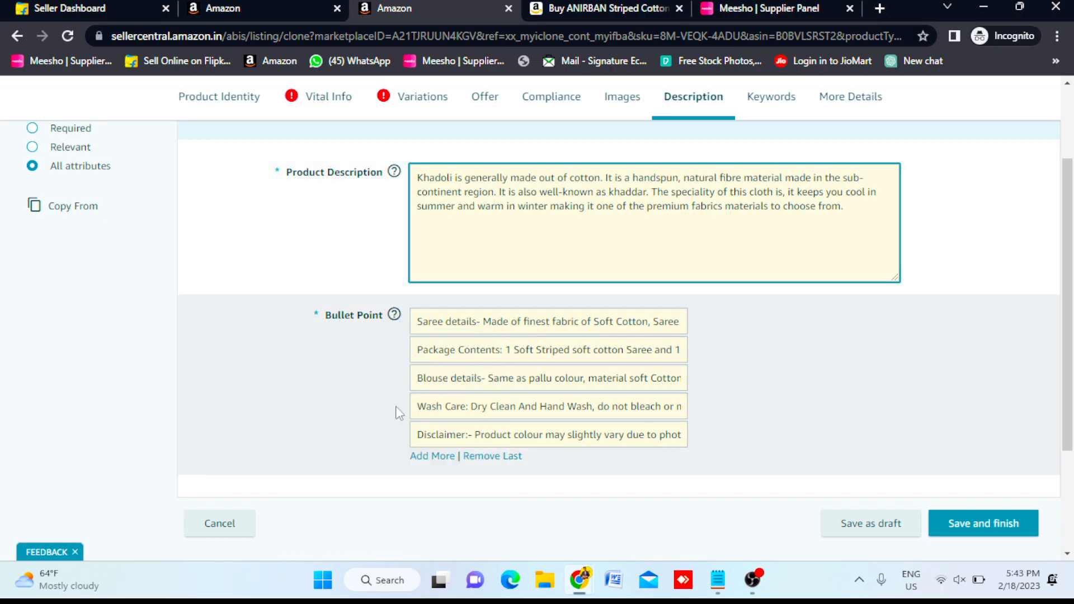
click(630, 5)
scroll(638, 372, up, 1)
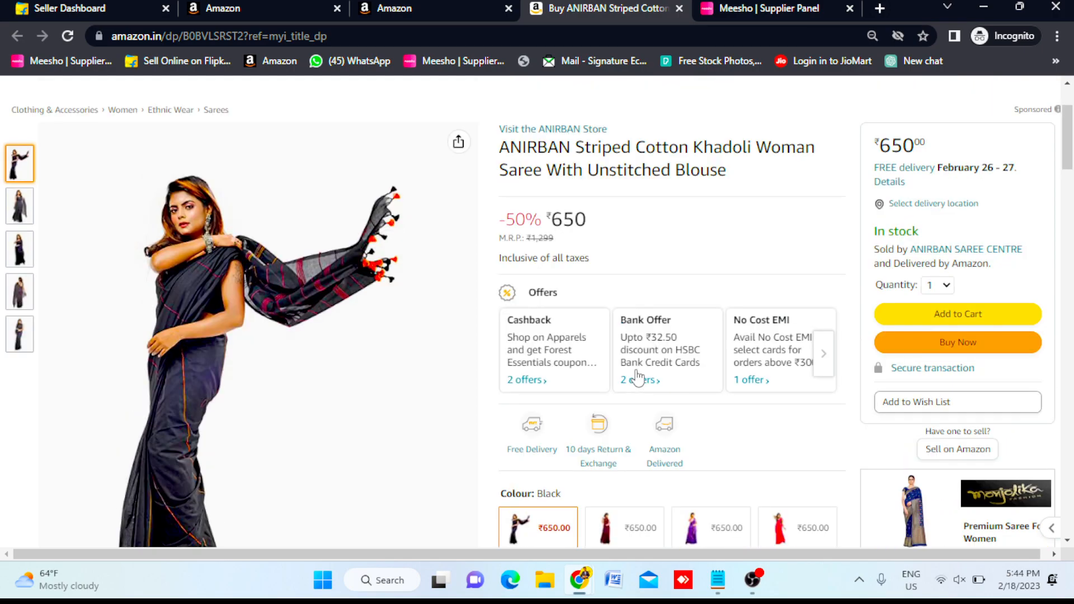
scroll(638, 378, down, 7)
scroll(638, 378, down, 2)
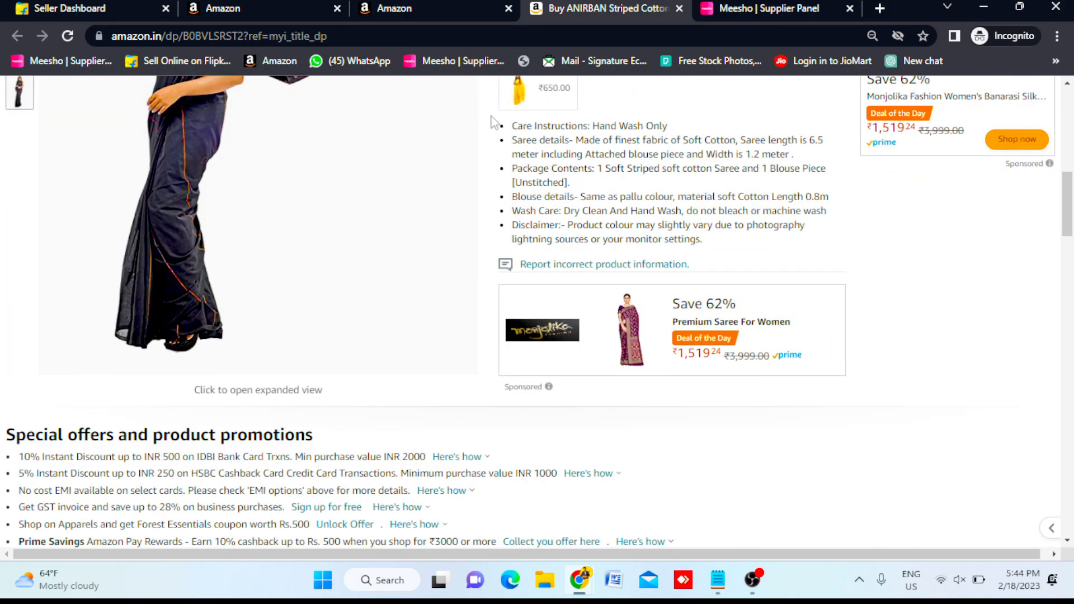
click(425, 9)
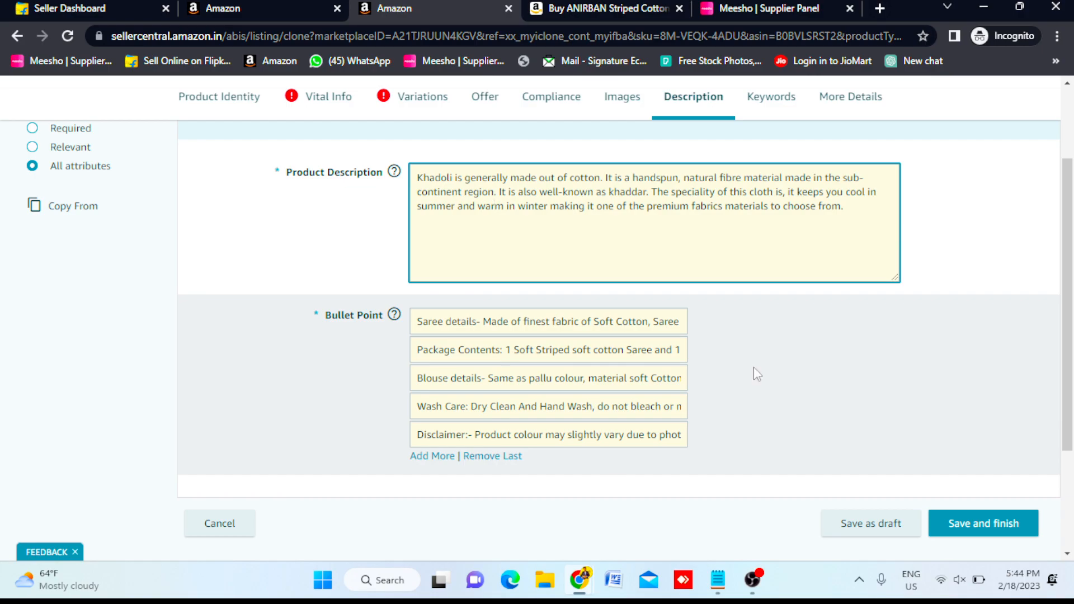
scroll(754, 367, up, 2)
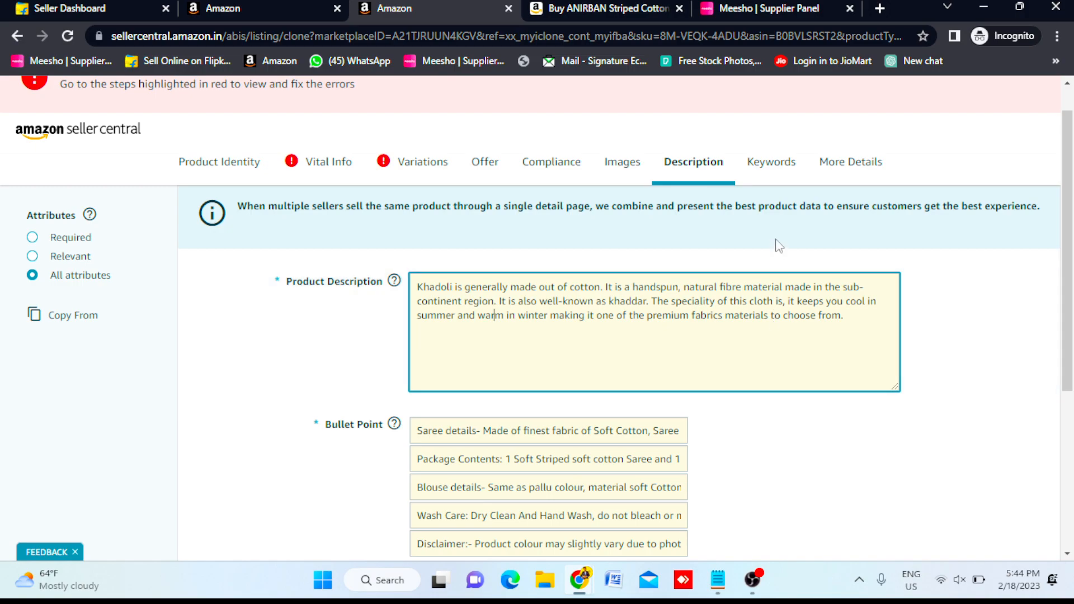
- Open the Search Terms field in the Keywords section and check the keyword guidelines in the Notepad notes
click(769, 168)
click(443, 294)
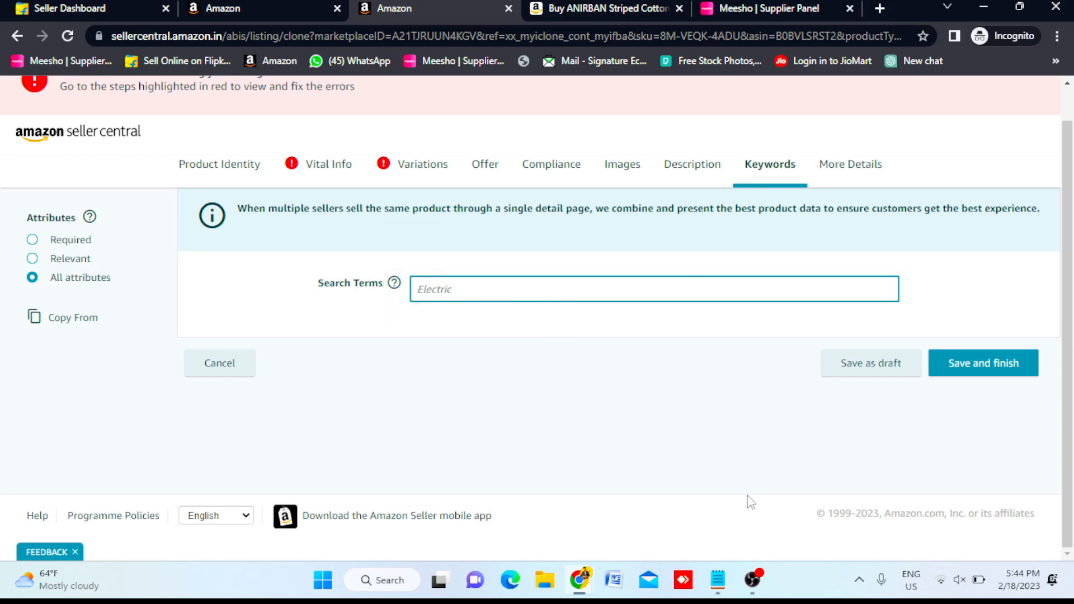
click(727, 582)
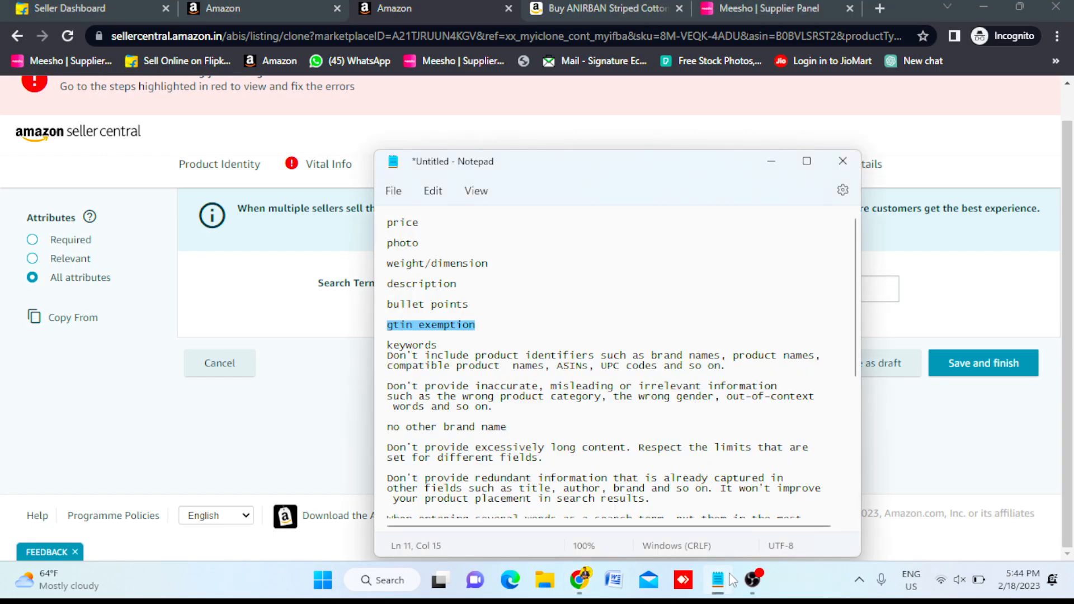
click(727, 582)
scroll(546, 411, up, 1)
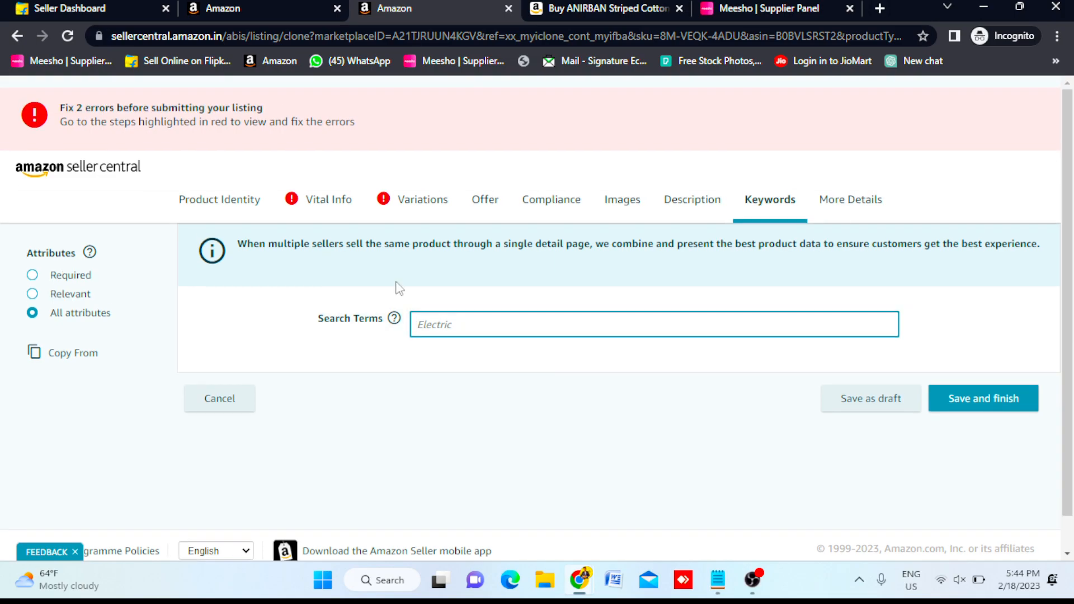
- Look up keyword suggestions for "saree" in the Amazon.in product search
click(634, 4)
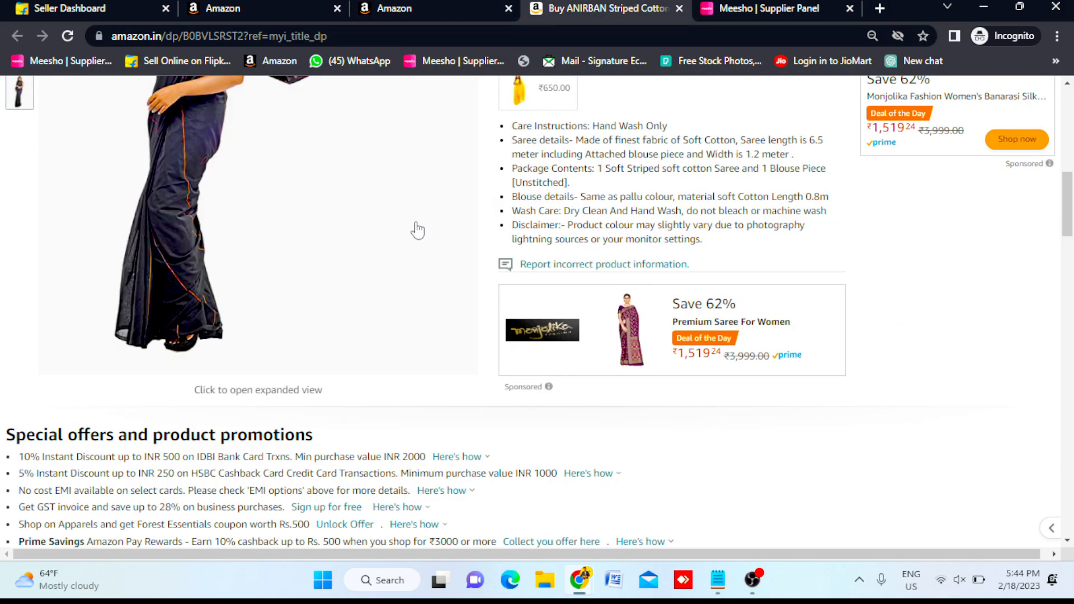
scroll(414, 230, up, 5)
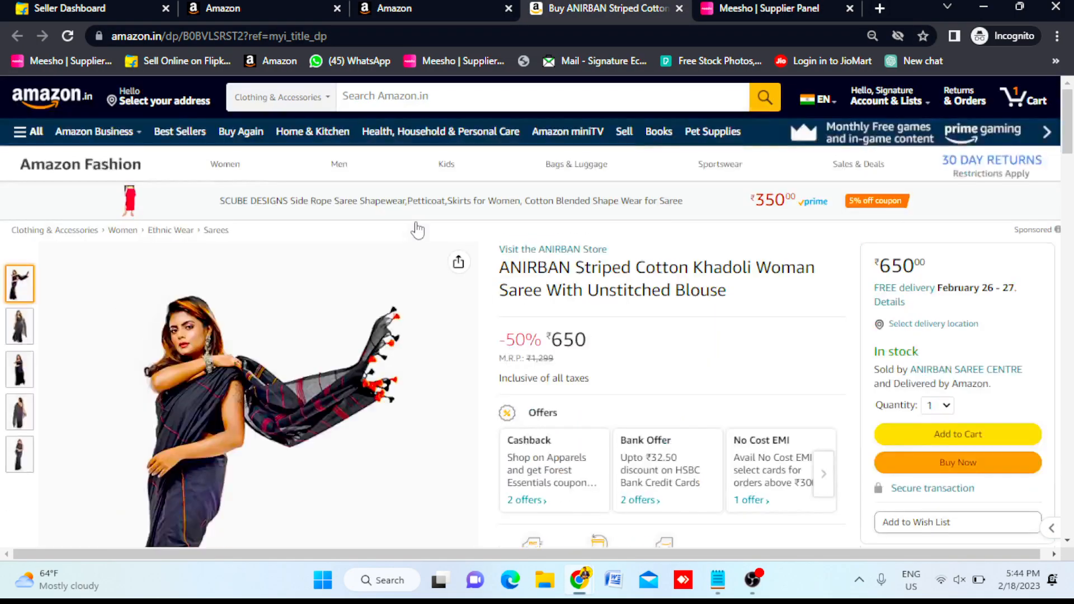
click(416, 94)
text(saree)
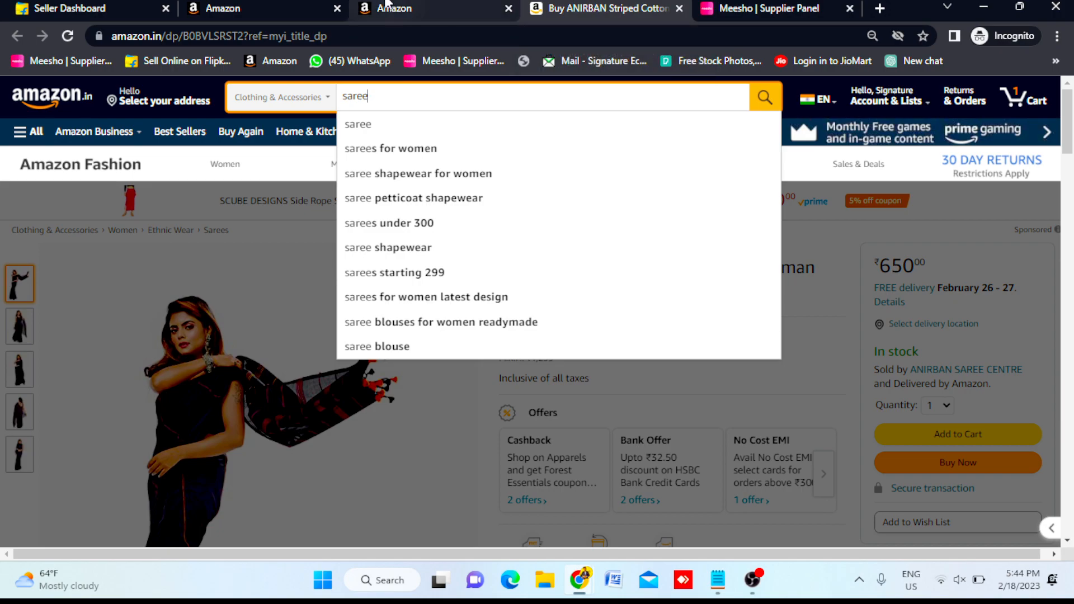
- Enter "black saree with unsticked blause" as the listing's search terms in the Keywords section
click(384, 7)
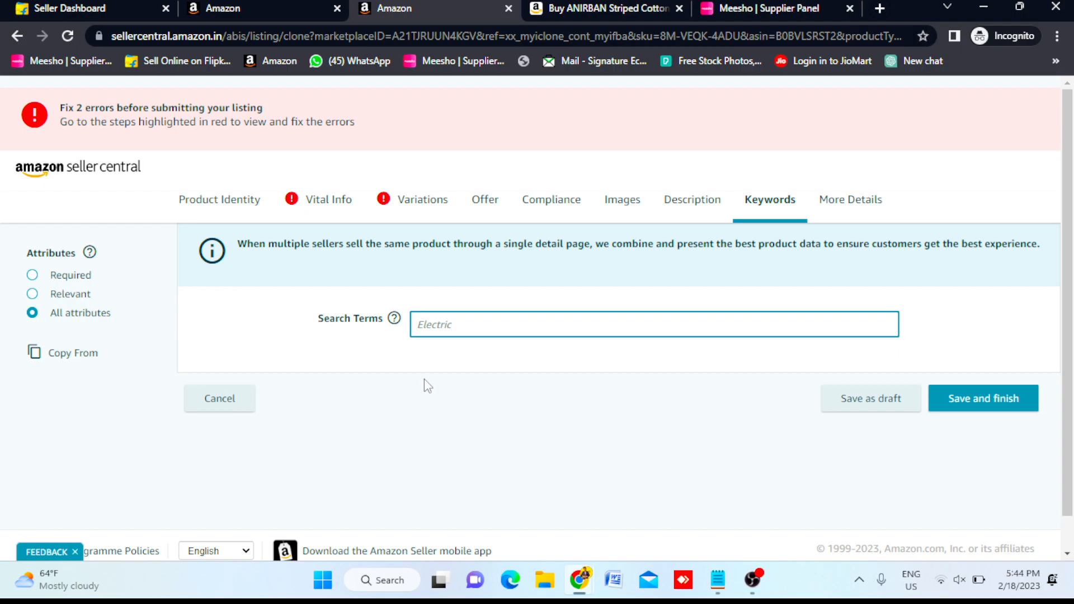
text(saree blause)
click(444, 326)
text(with )
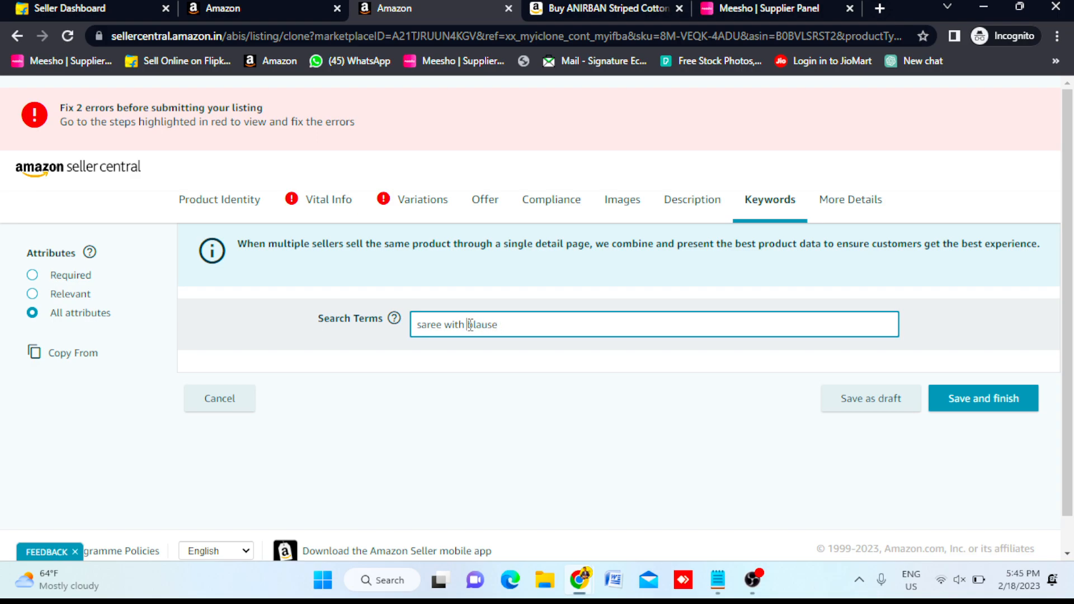
text(insticked)
click(564, 328)
click(419, 325)
text(black)
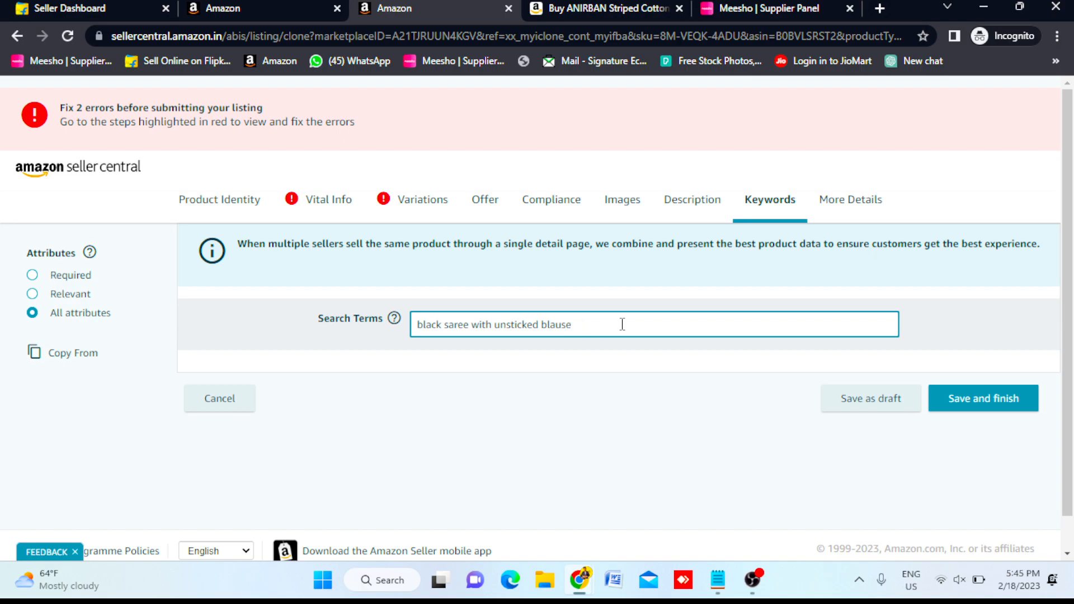
- Review the suggested saree searches on the Amazon.in product page again and return to the listing's Keywords section
click(593, 6)
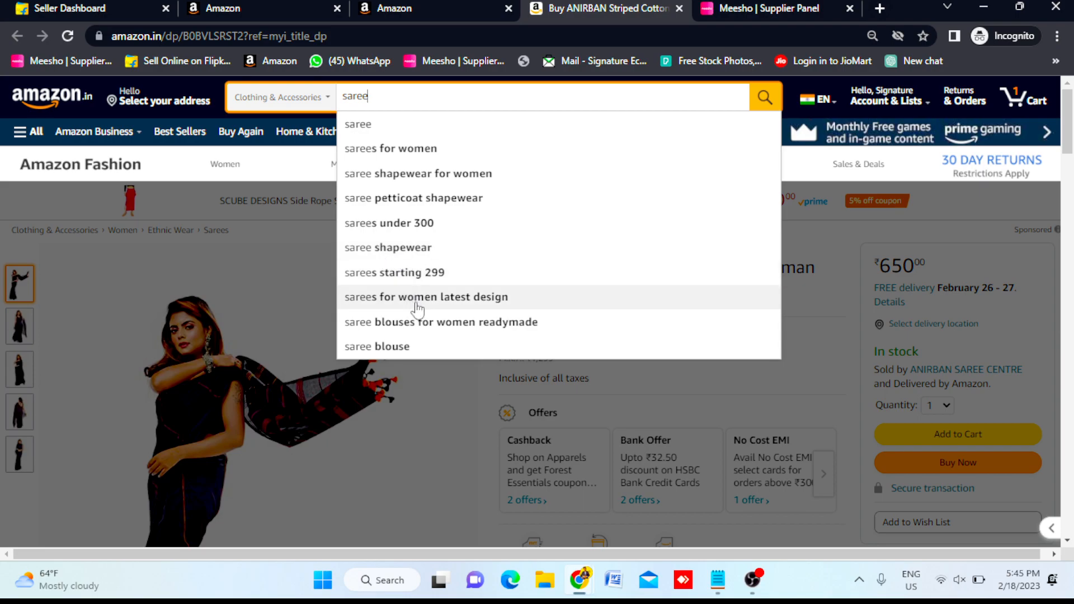
scroll(418, 300, down, 1)
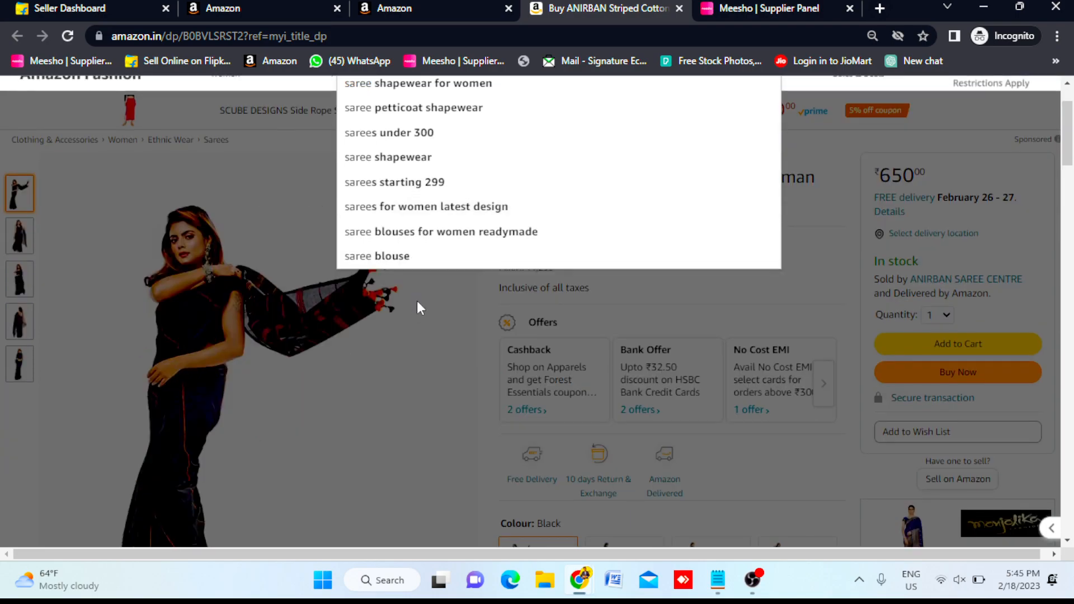
scroll(424, 361, up, 1)
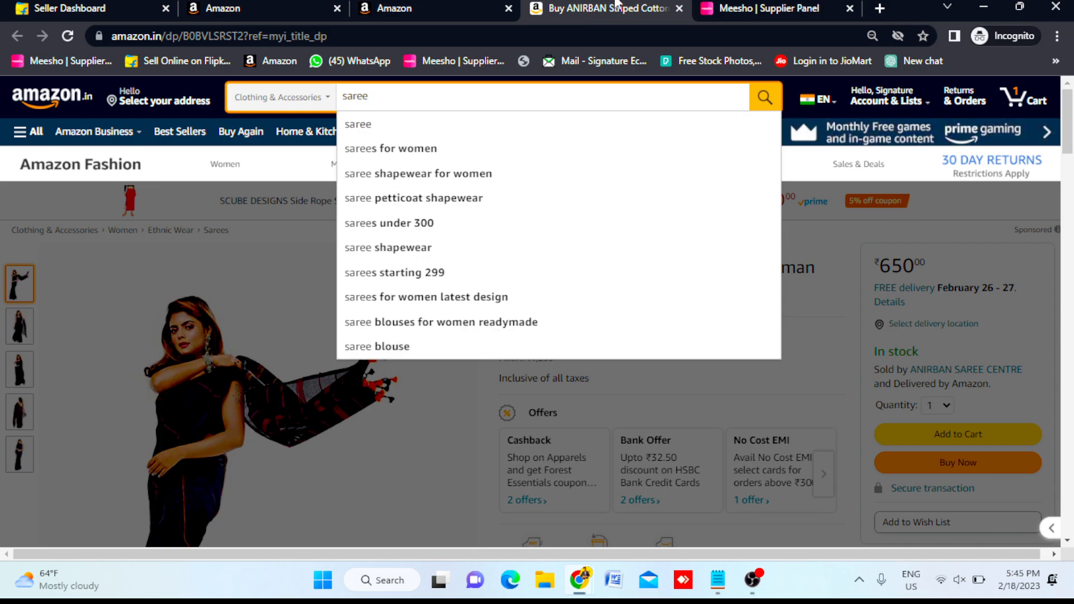
click(414, 8)
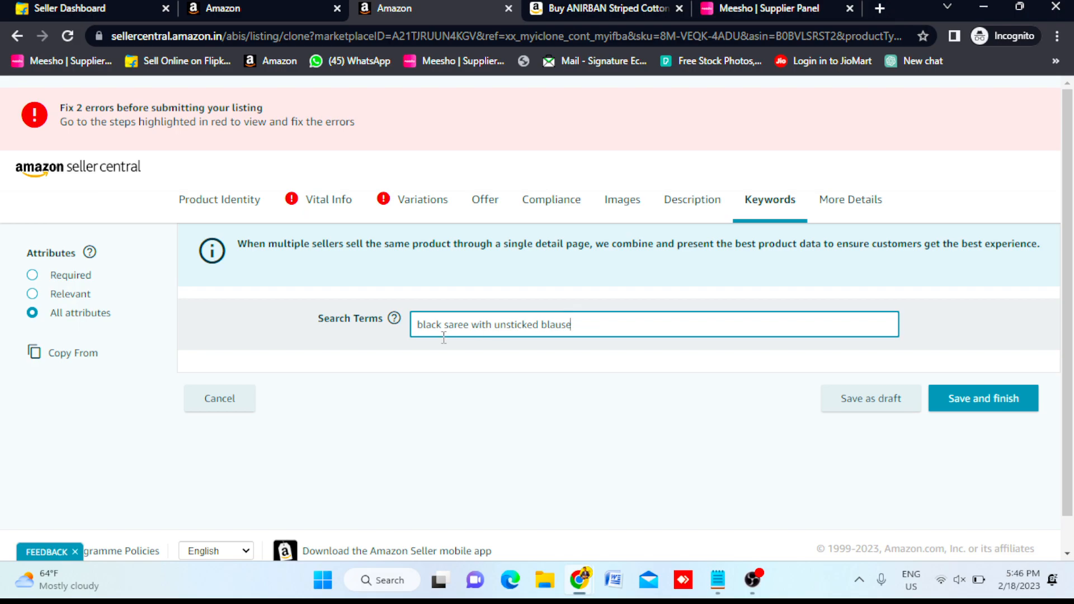
click(716, 585)
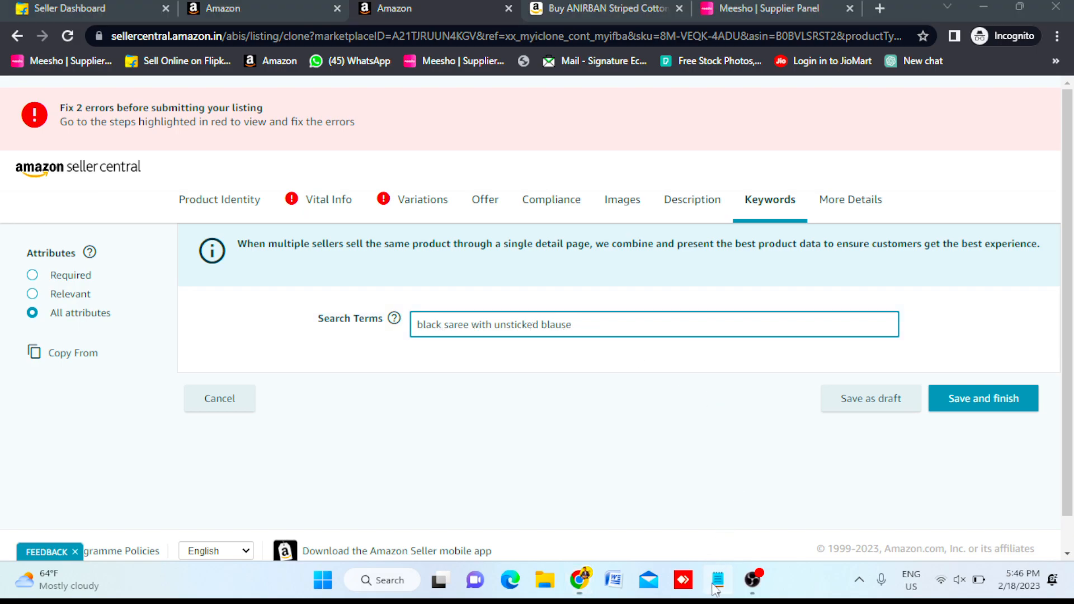
click(924, 466)
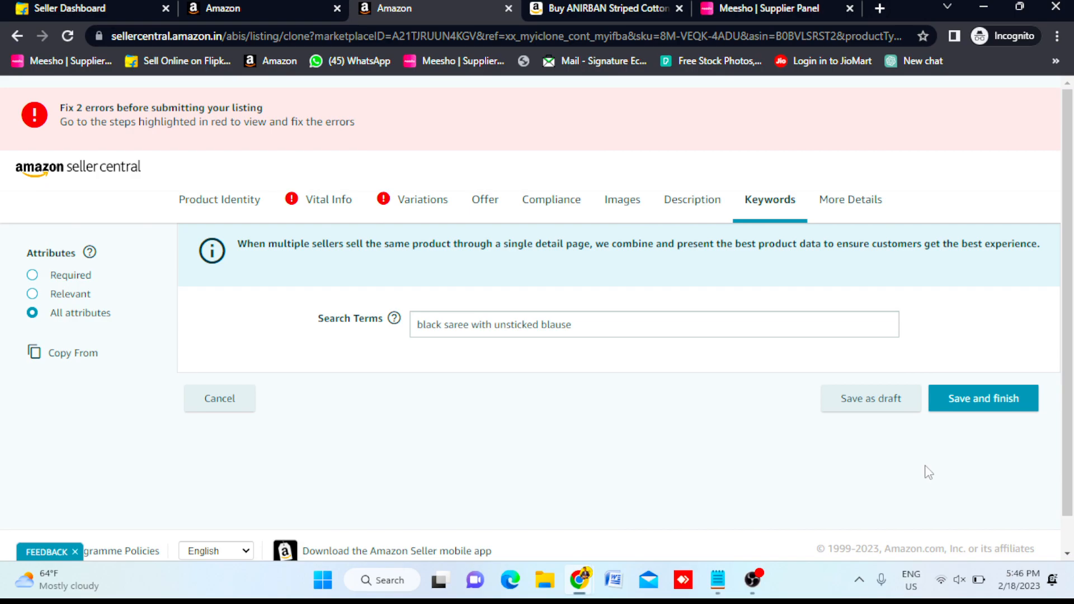
- Open the listing's More Details section and examine the Manufacturer, Gender, Release Date and Item Dimensions fields
click(865, 205)
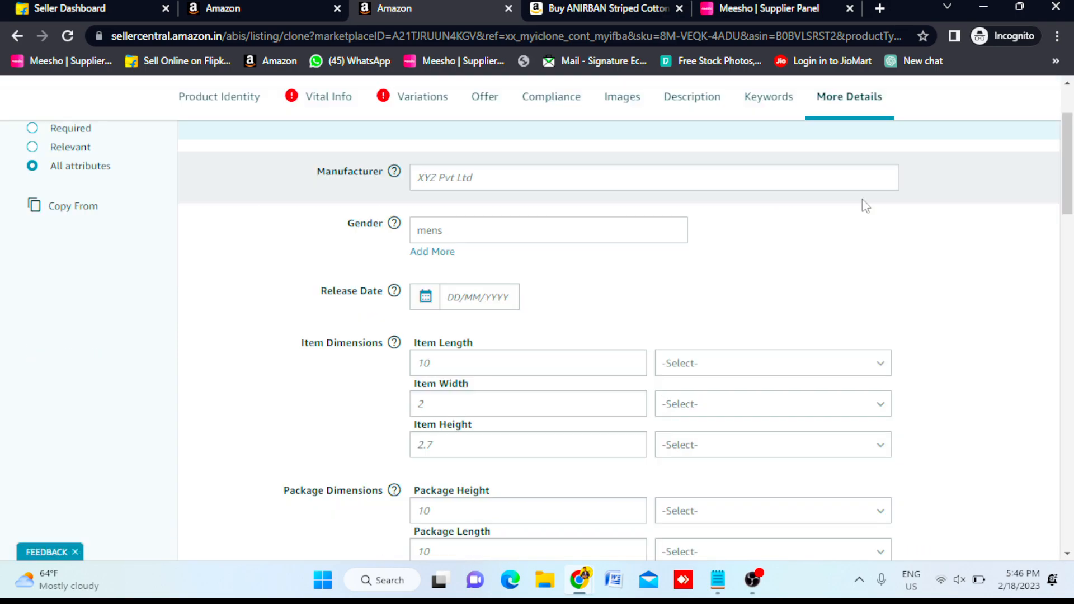
scroll(611, 311, up, 3)
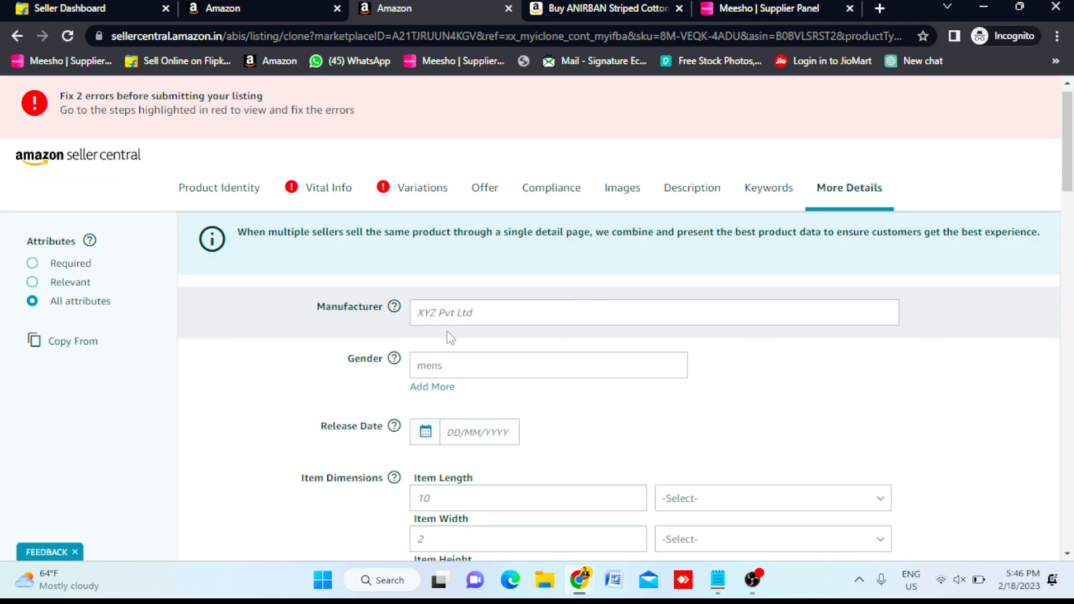
click(486, 310)
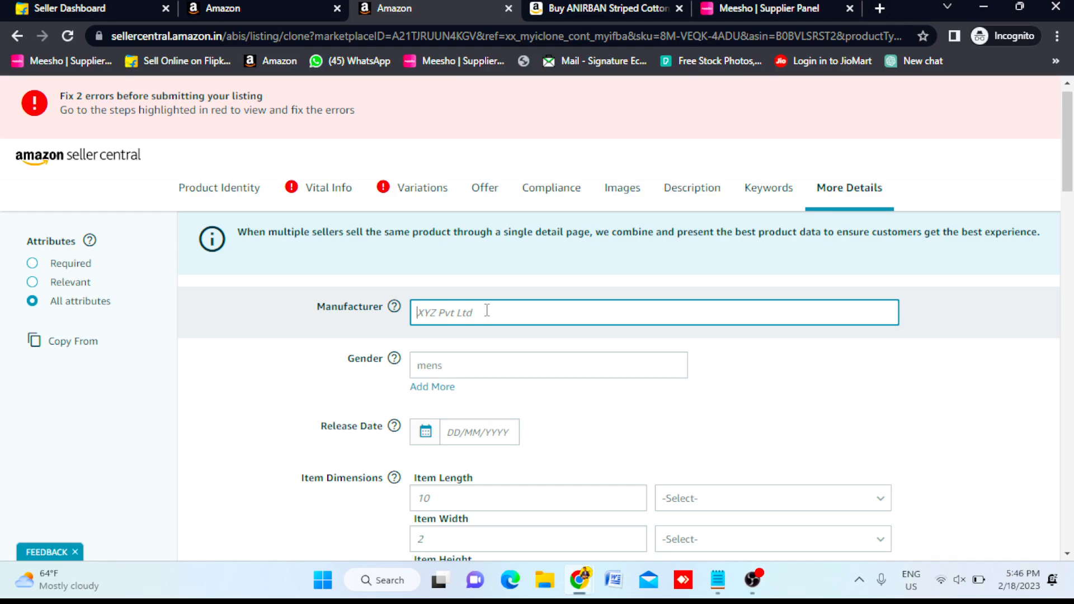
scroll(486, 311, down, 3)
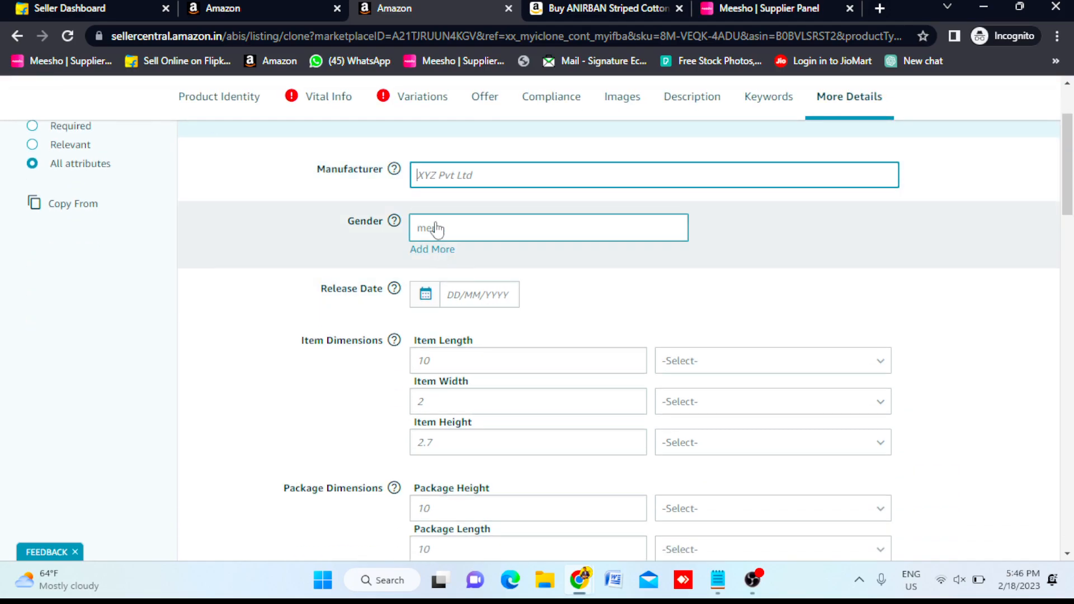
scroll(391, 316, down, 1)
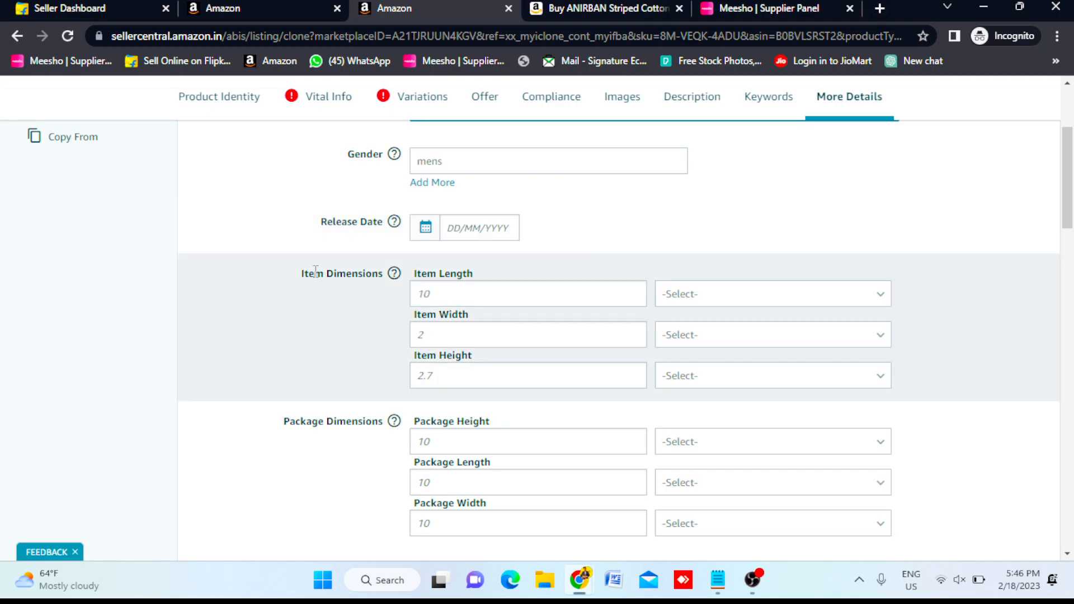
- Set the Package Height unit to CM and activate its value field
scroll(552, 348, down, 2)
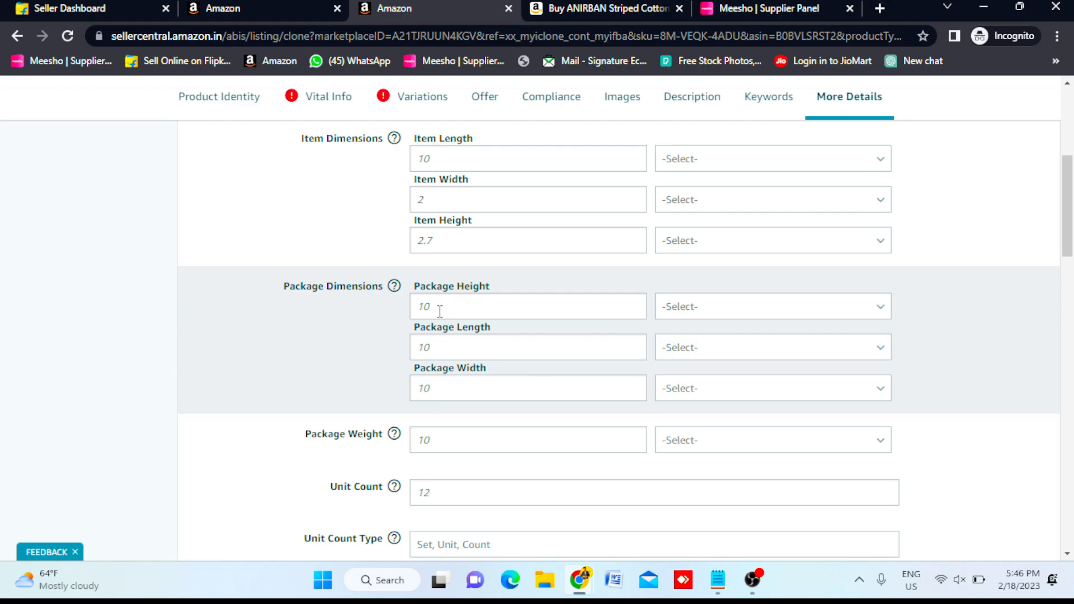
click(777, 314)
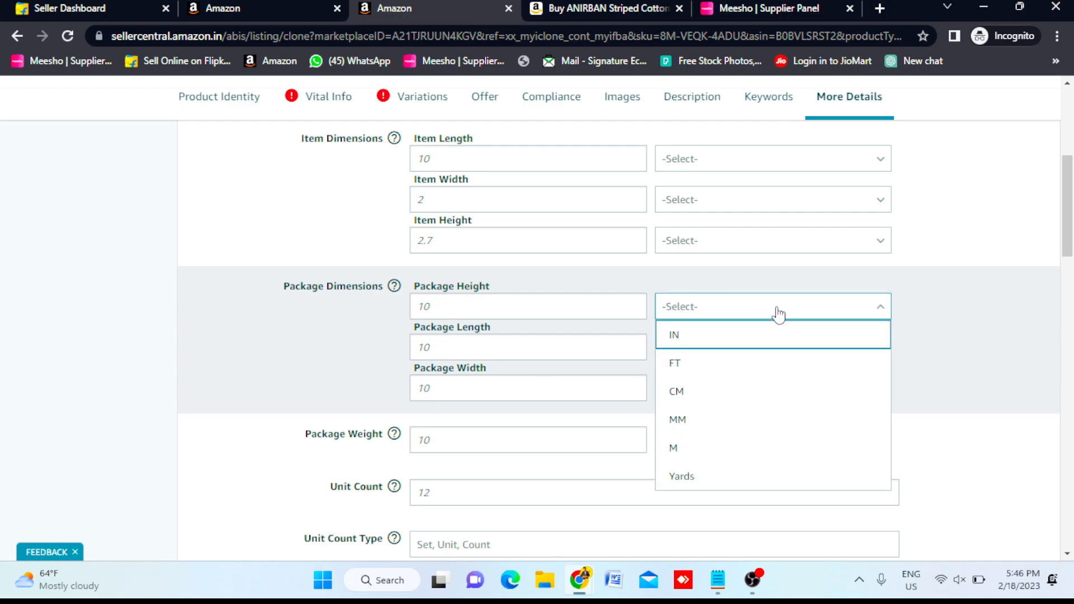
click(695, 397)
click(517, 304)
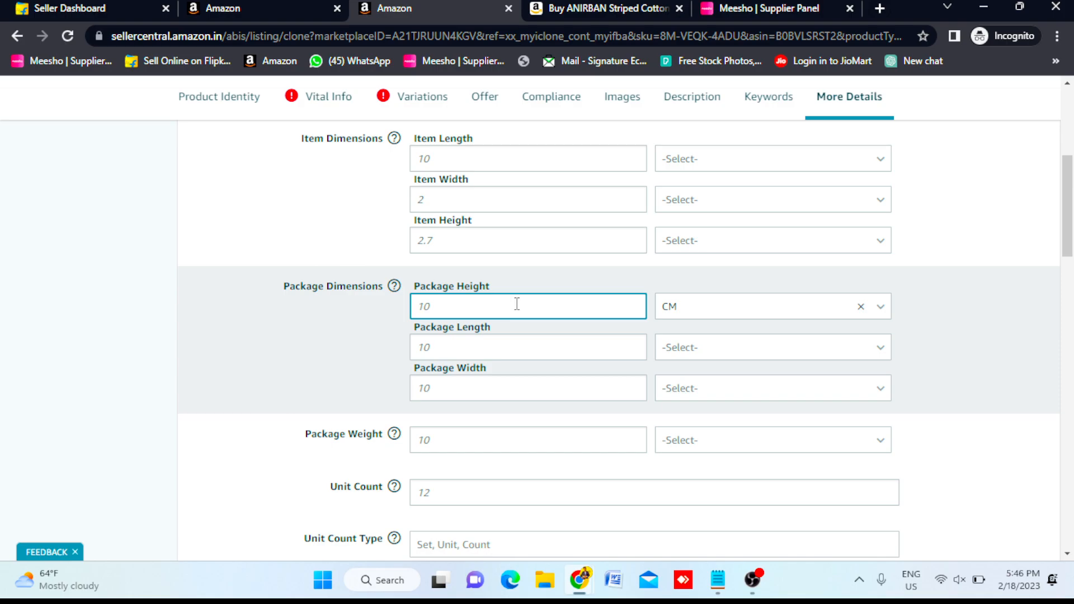
- Set the Package Weight to 0.49 KG in the More Details section
scroll(517, 304, down, 3)
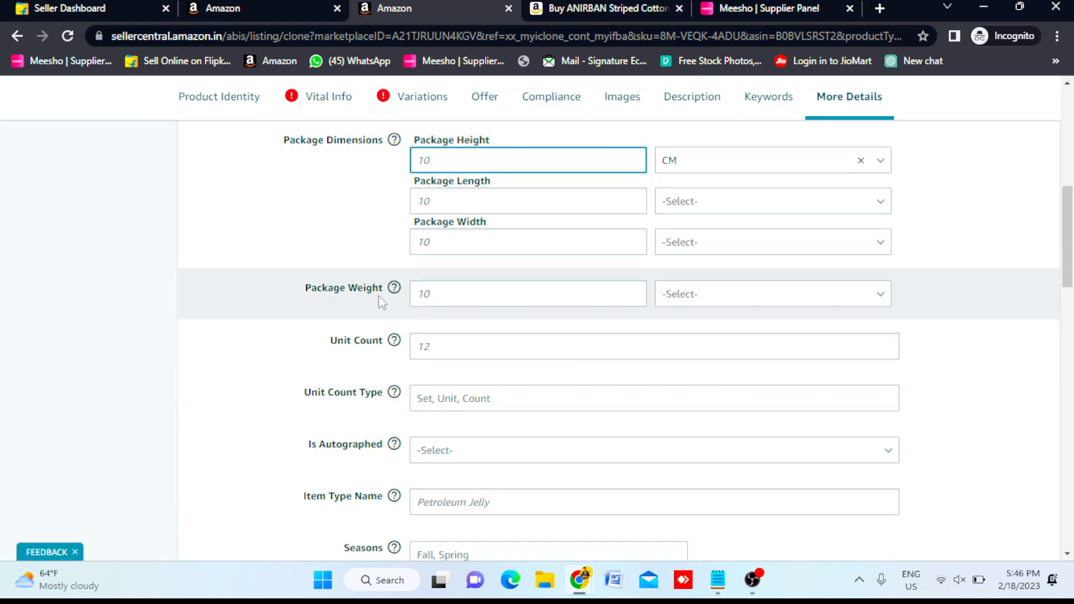
click(394, 287)
click(707, 306)
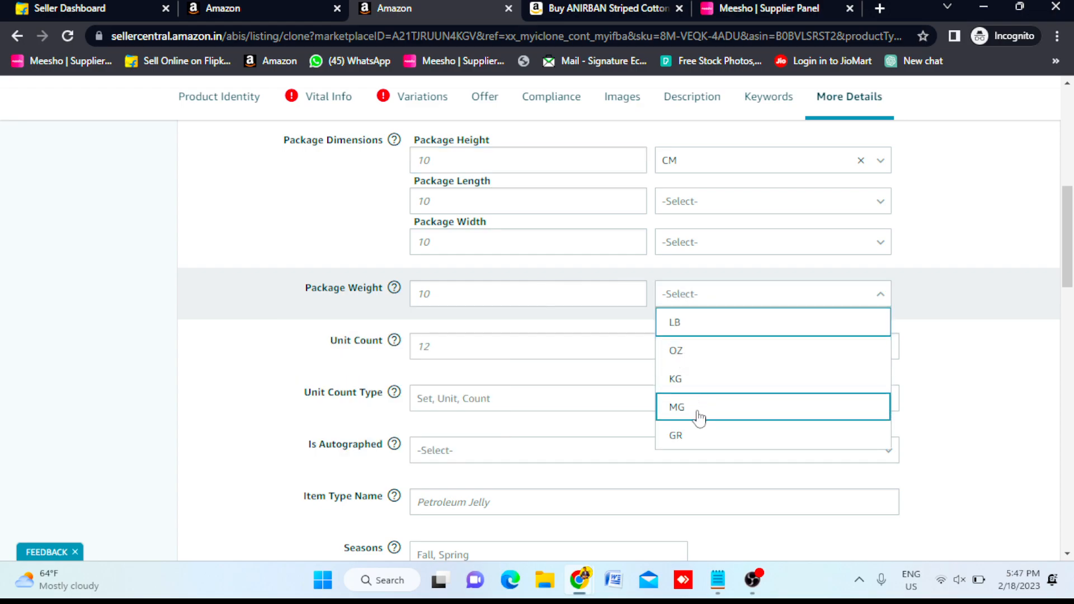
scroll(699, 431, down, 1)
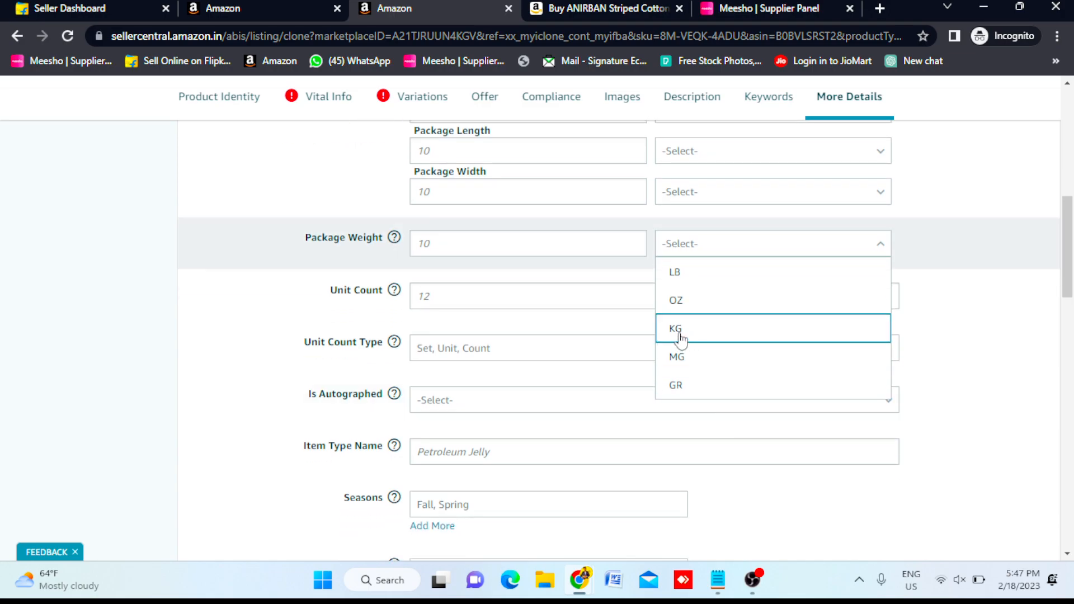
click(676, 330)
click(456, 243)
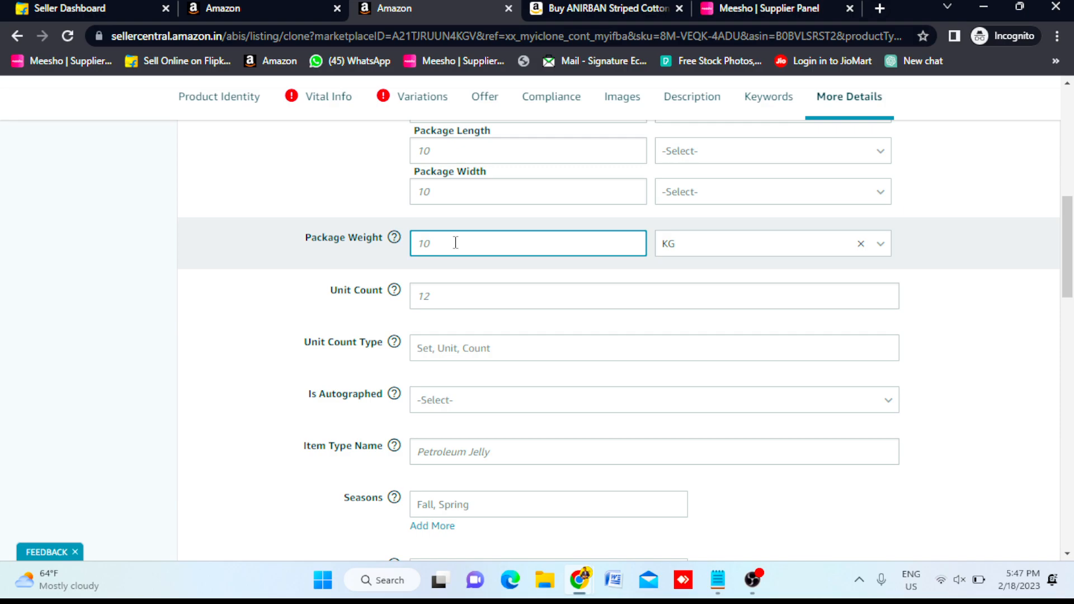
text(0.49)
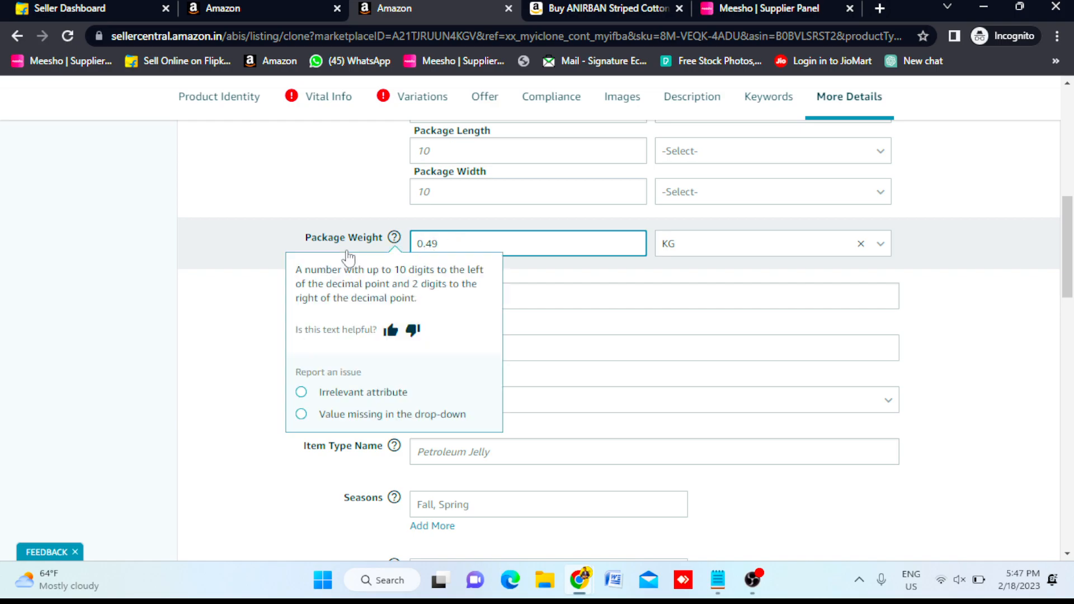
click(250, 334)
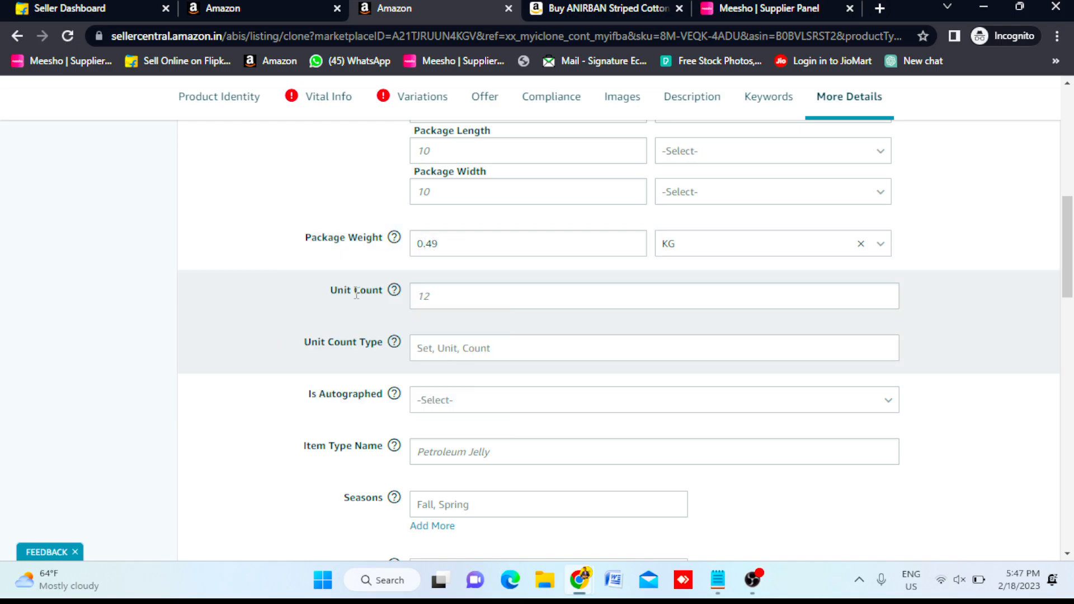
- Set the Unit Count to 1 with Count as the Unit Count Type
click(462, 349)
click(431, 295)
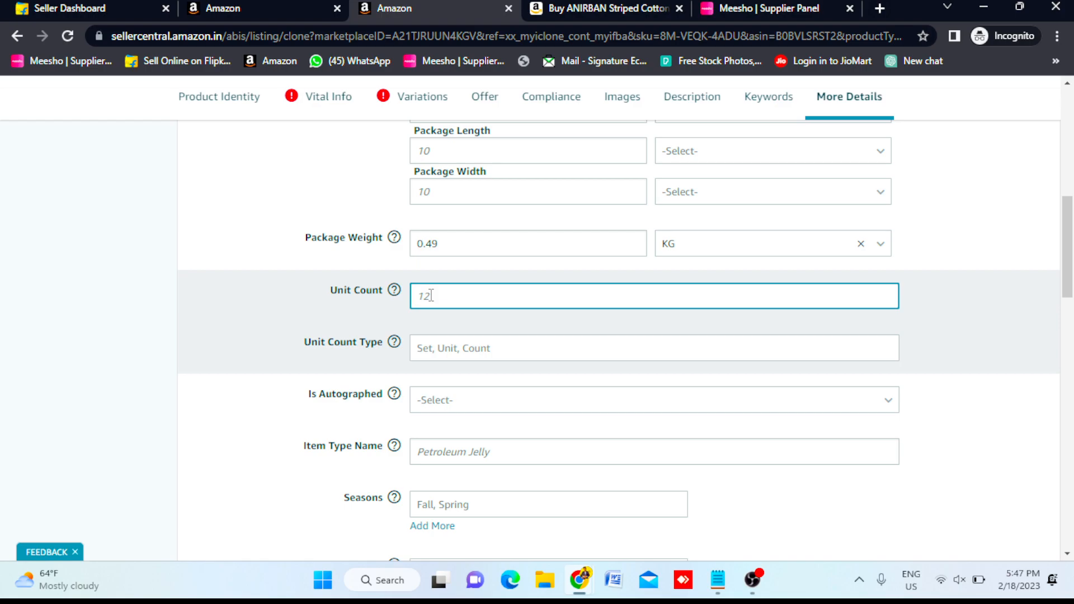
click(449, 361)
scroll(451, 492, down, 1)
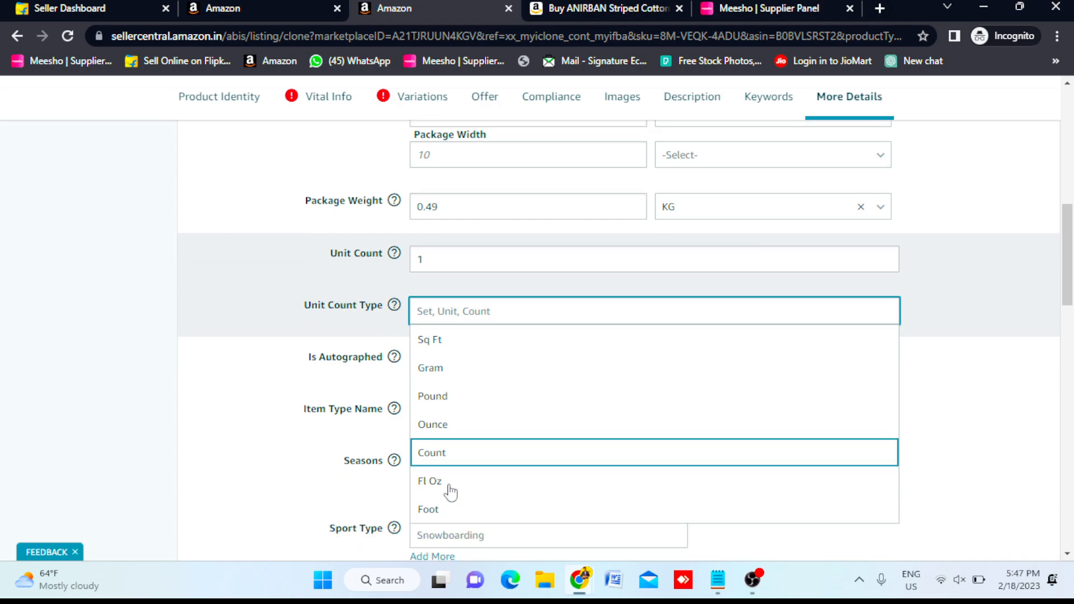
scroll(450, 492, down, 2)
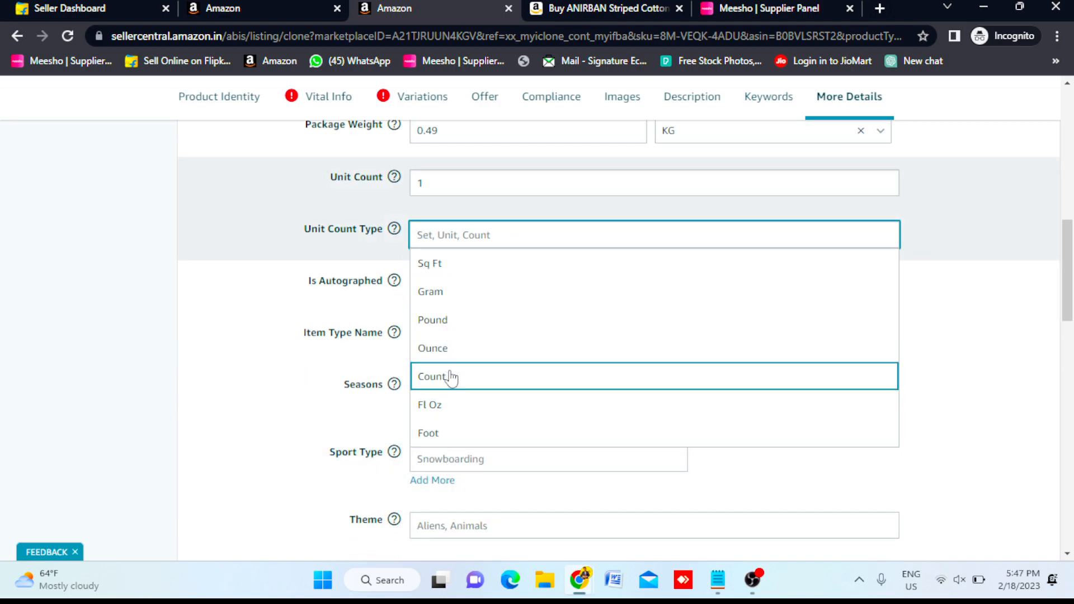
click(451, 380)
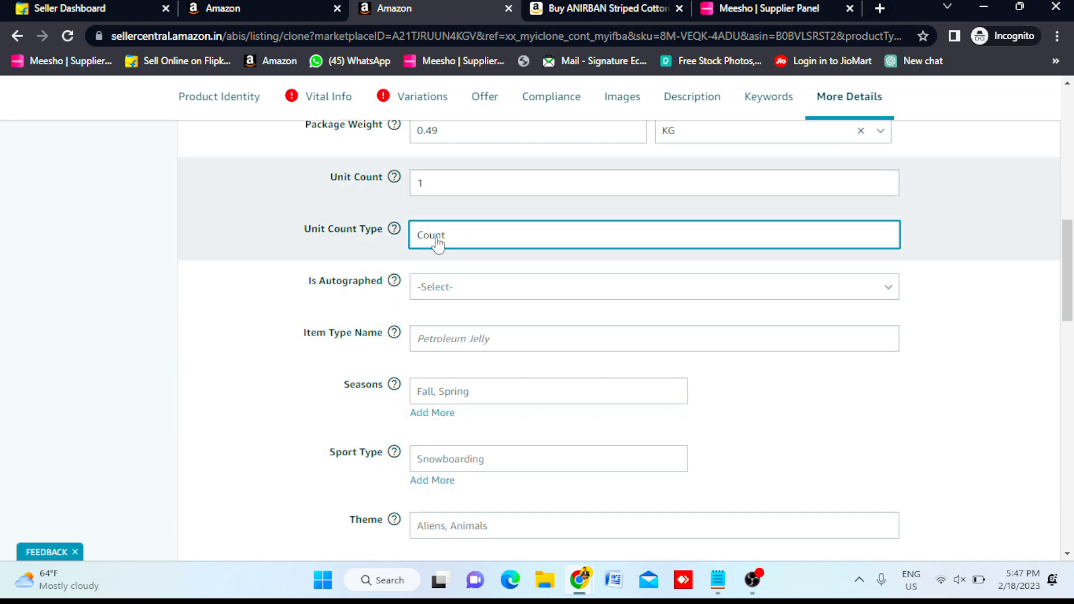
click(435, 177)
click(451, 240)
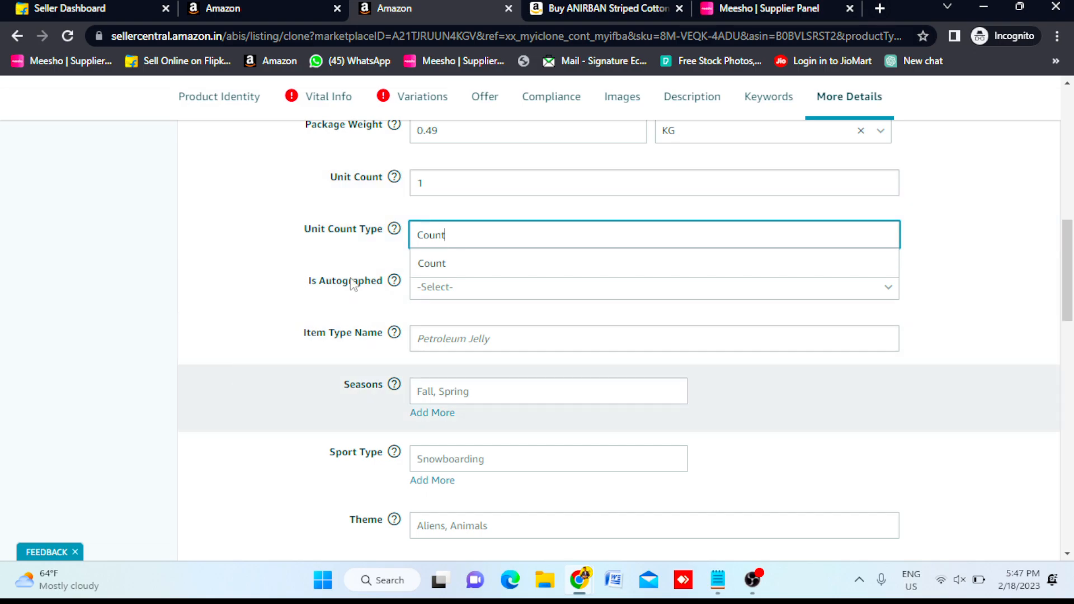
click(374, 320)
- Examine the optional More Details fields from Is Autographed down to Importer, reading the help notes for several of them
mouse_move(394, 280)
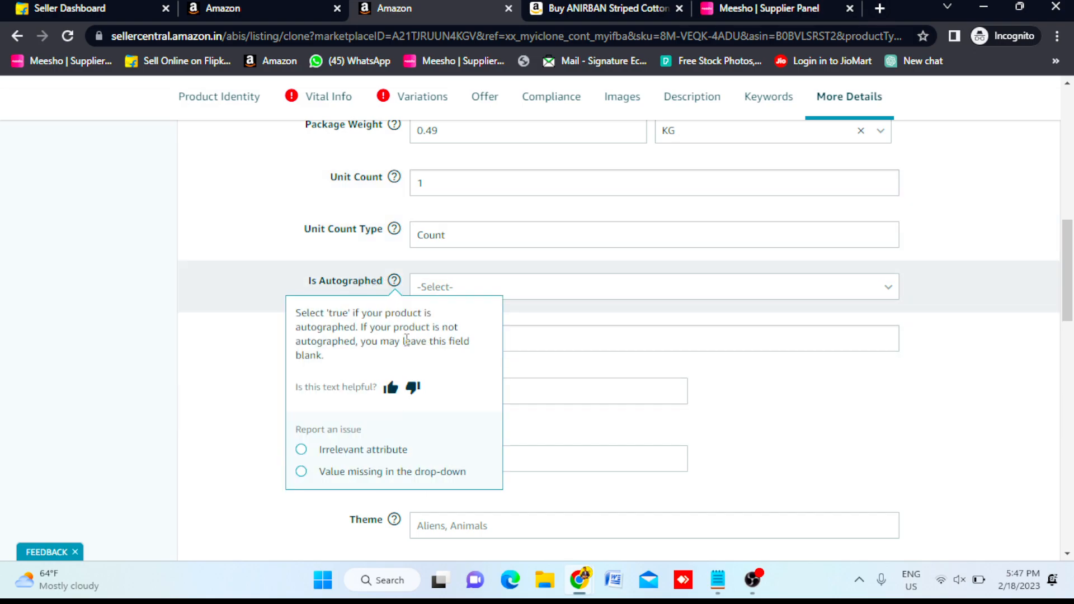
scroll(406, 345, down, 2)
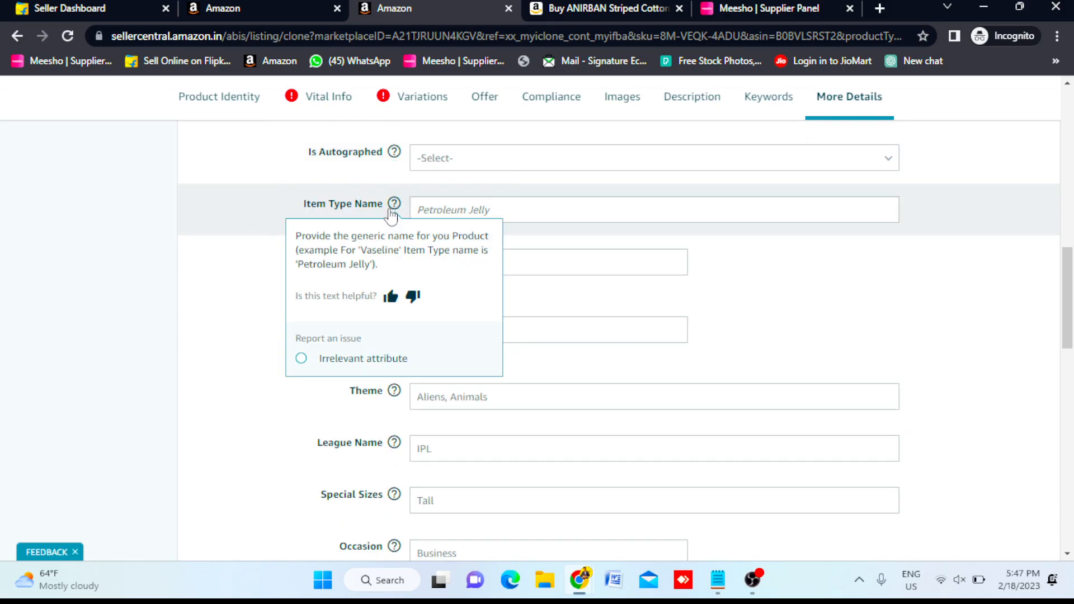
mouse_move(339, 278)
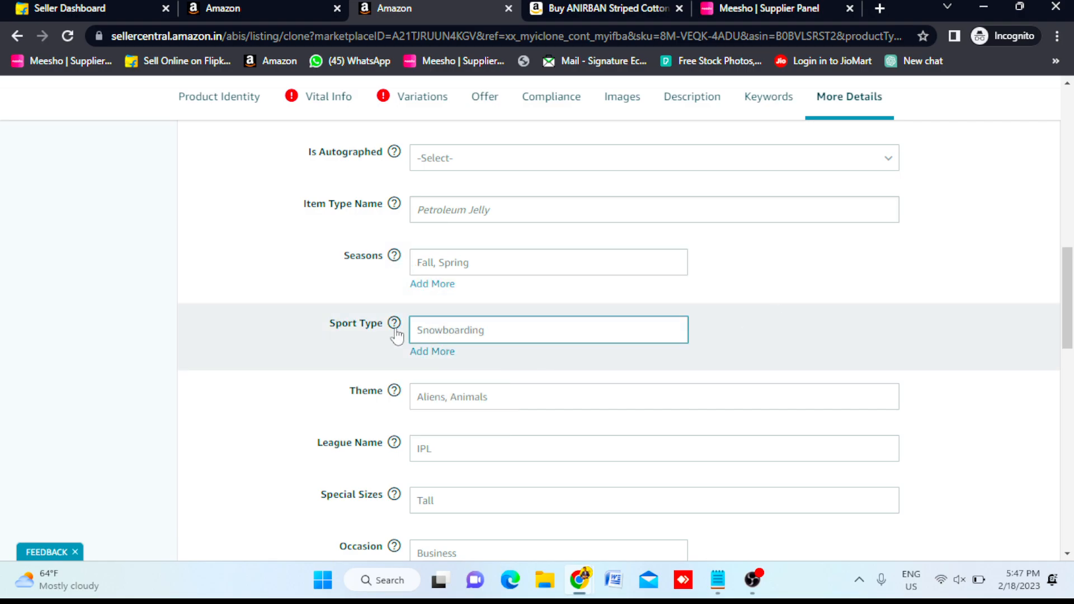
scroll(449, 467, down, 1)
scroll(451, 473, down, 1)
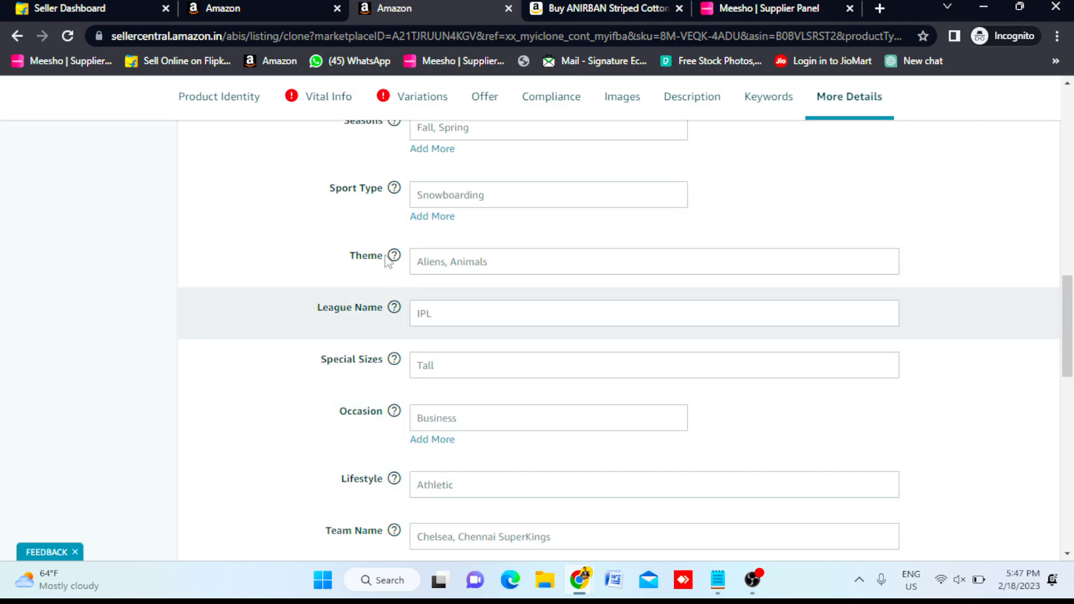
mouse_move(394, 307)
scroll(439, 487, down, 3)
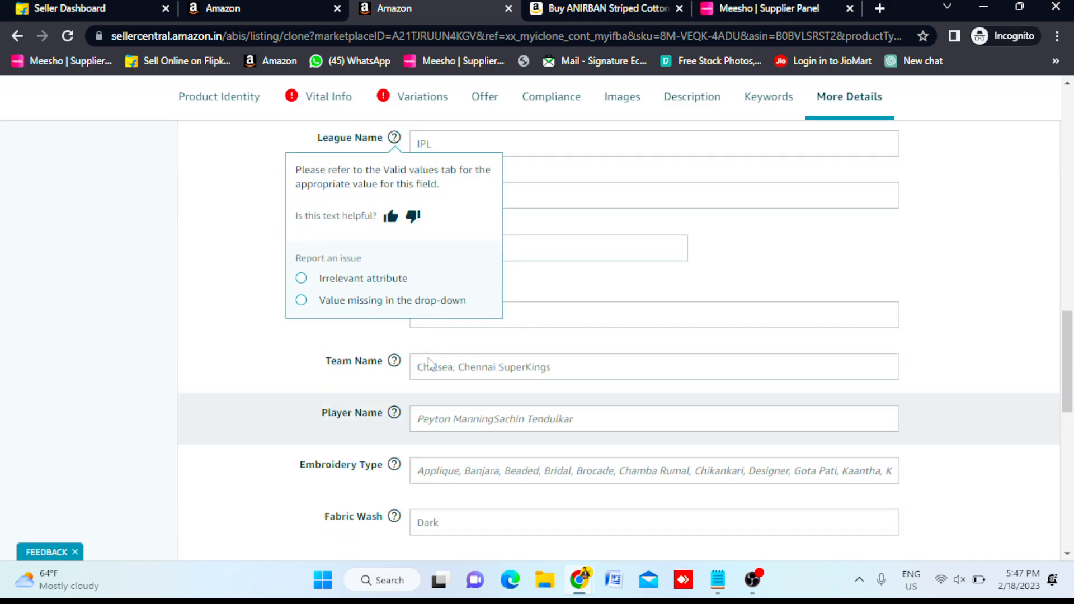
mouse_move(393, 252)
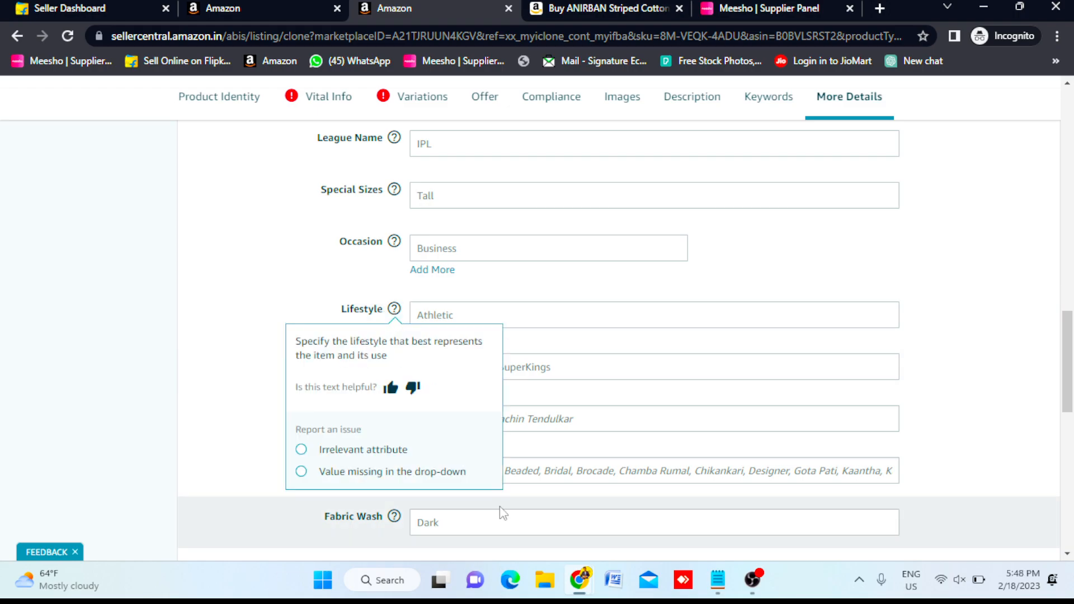
scroll(492, 481, down, 2)
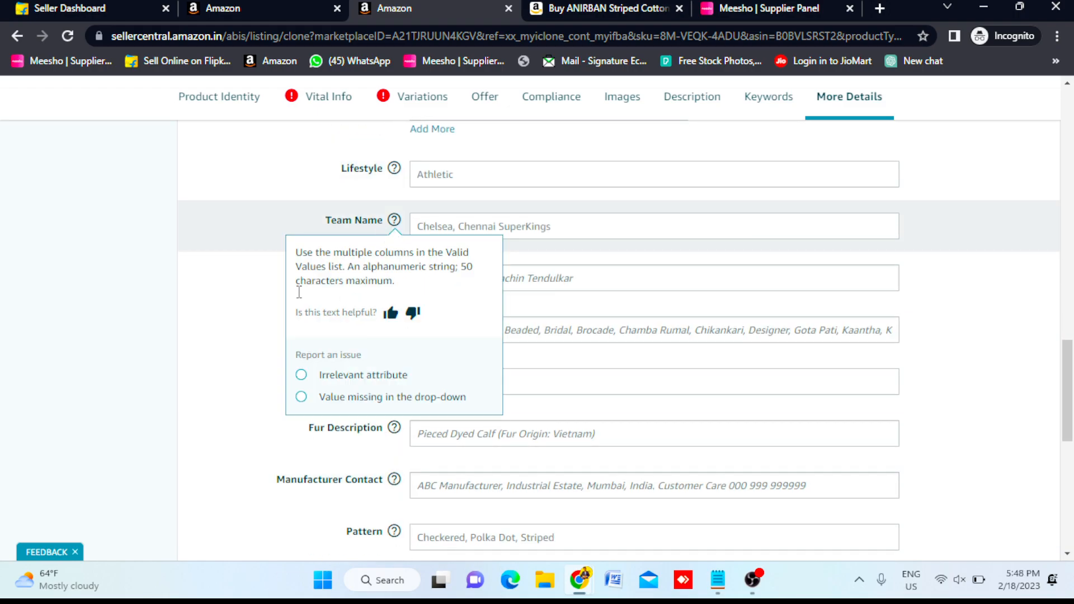
scroll(236, 417, down, 1)
scroll(239, 419, down, 2)
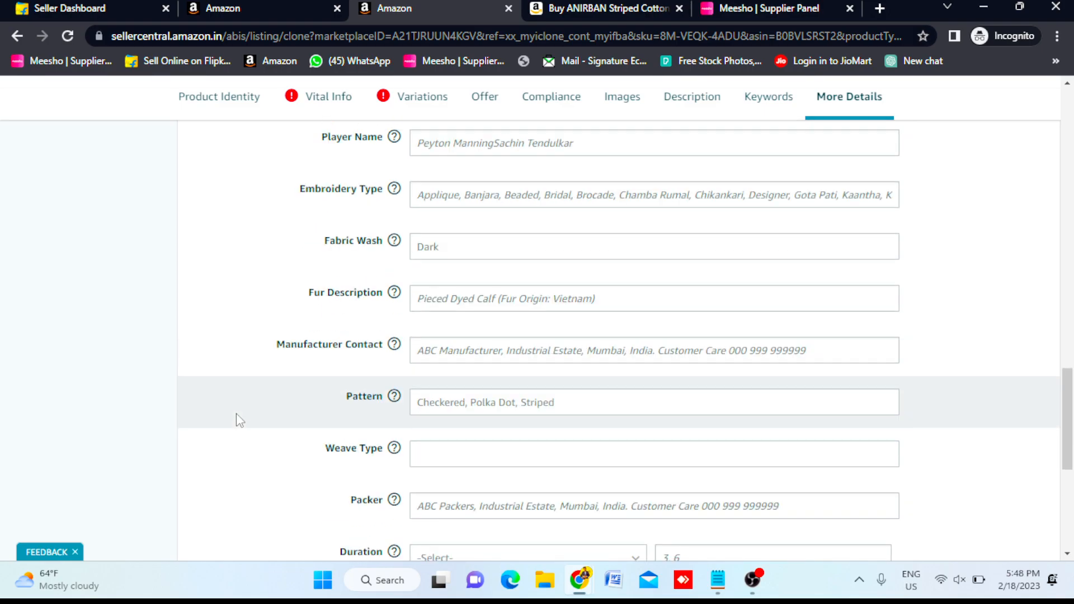
scroll(240, 420, down, 1)
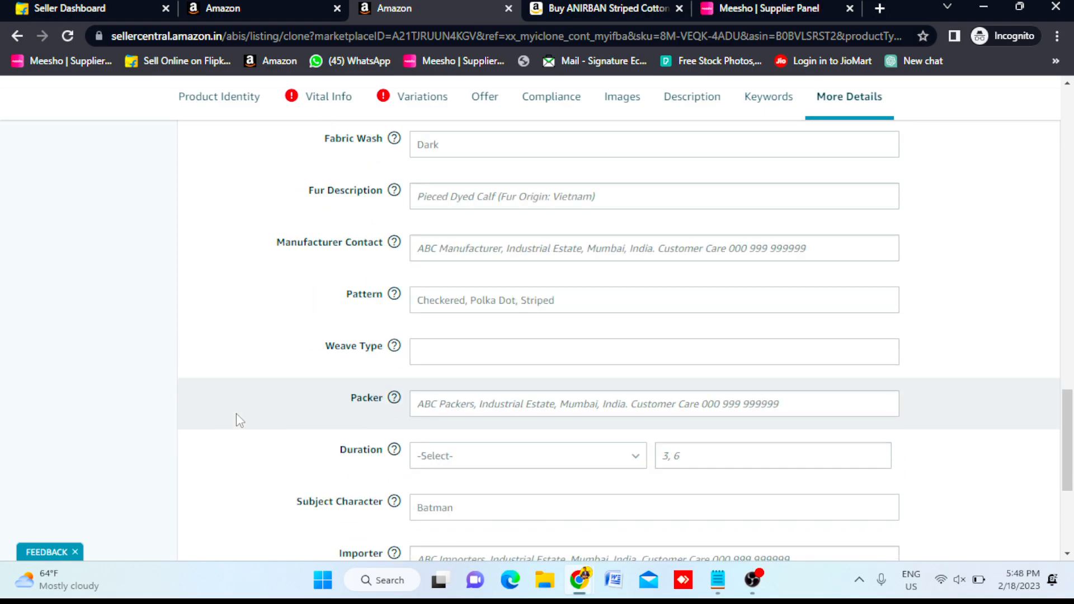
scroll(240, 420, down, 3)
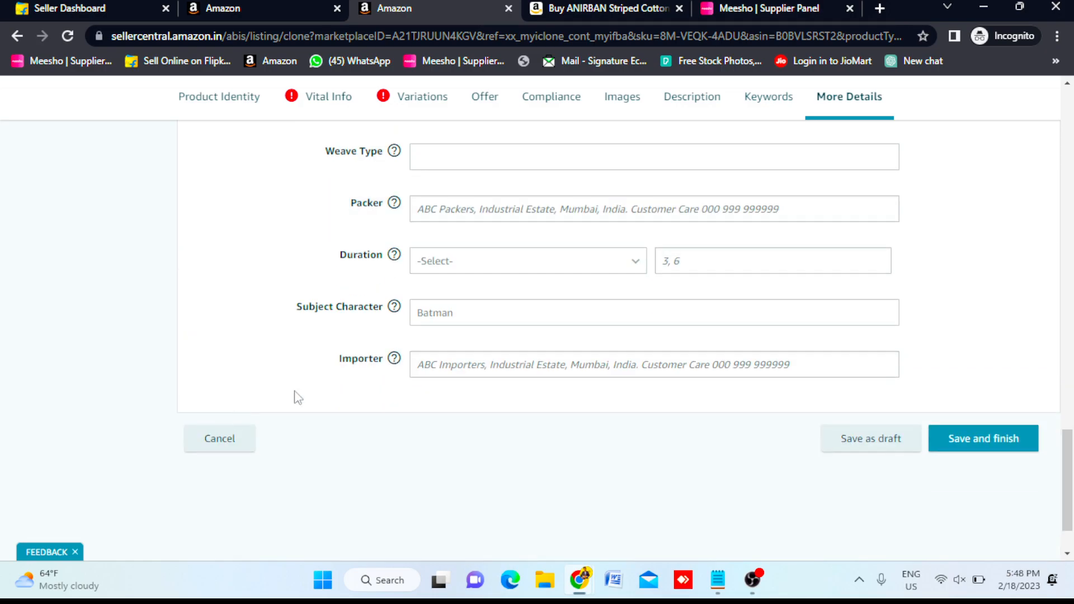
mouse_move(395, 360)
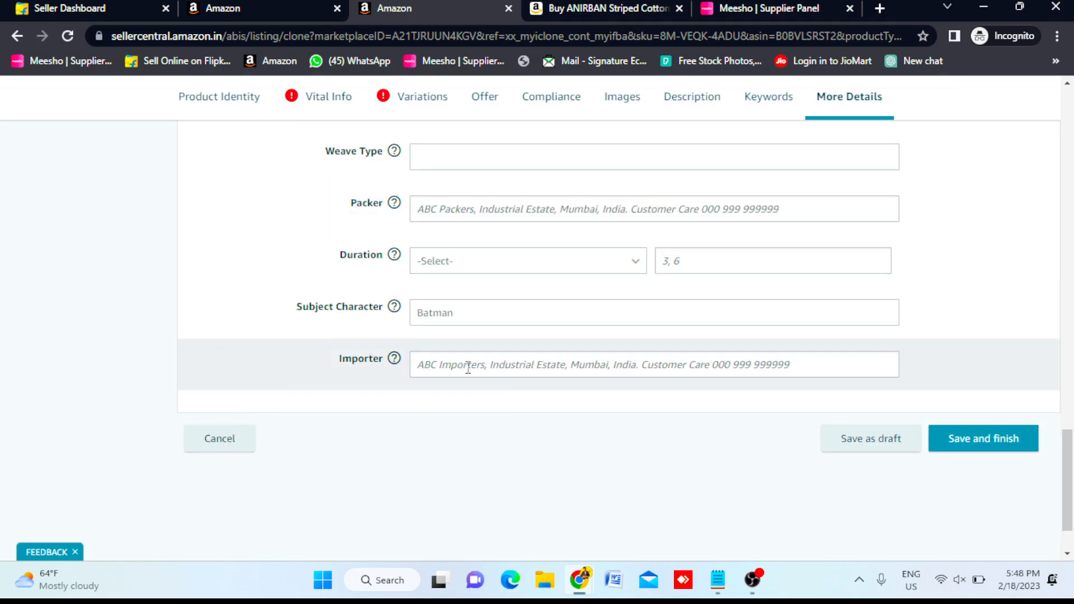
- Look back over the optional fields from Importer up to Lifestyle, including Packer, Weave Type, Pattern and Manufacturer Contact
scroll(459, 363, up, 4)
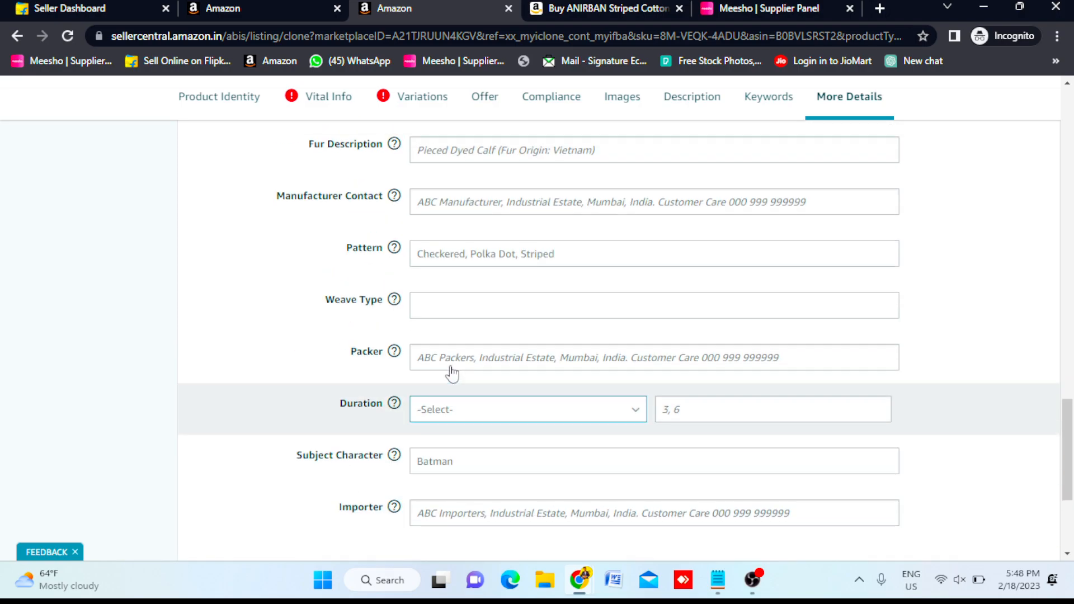
scroll(452, 366, up, 1)
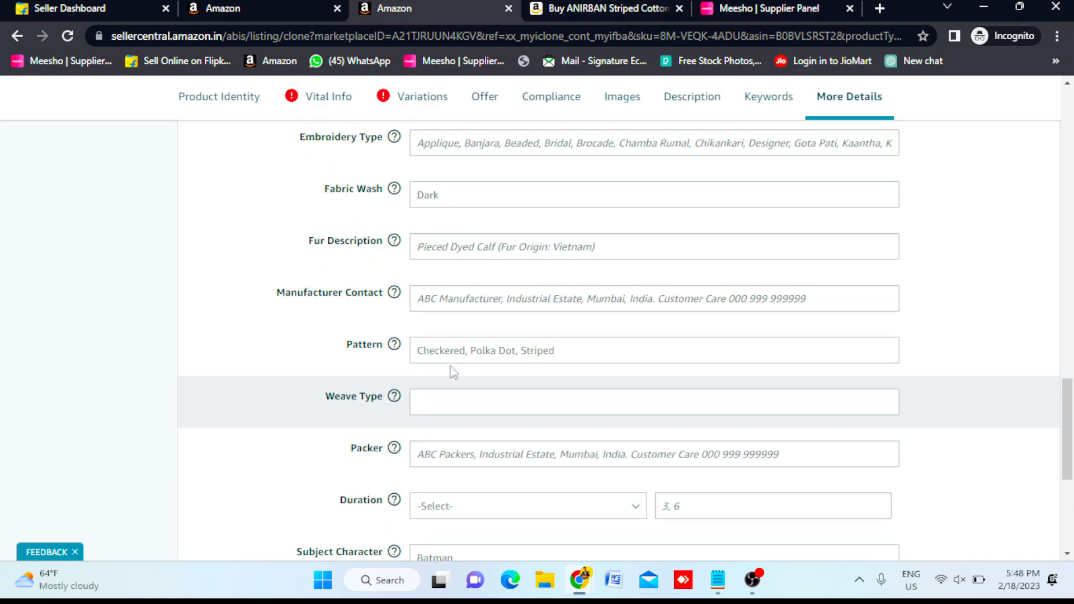
mouse_move(432, 397)
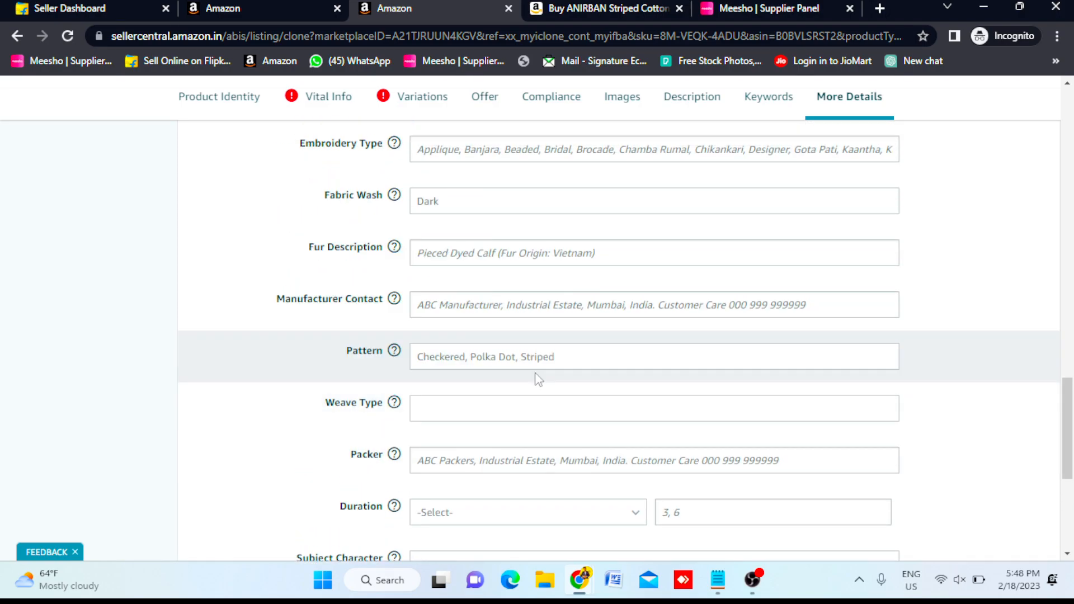
scroll(535, 379, up, 1)
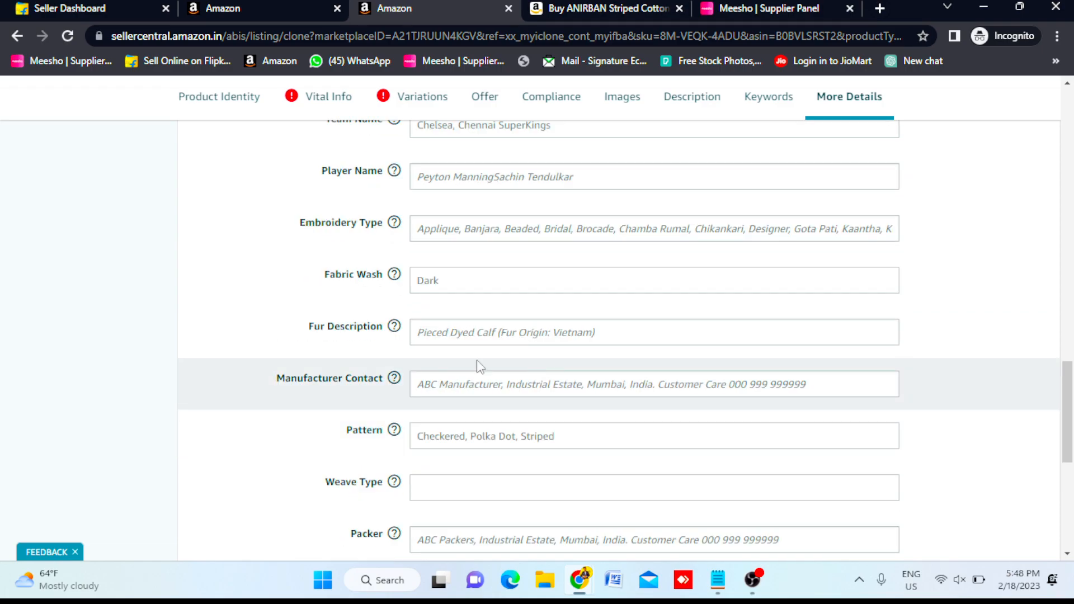
scroll(459, 386, up, 1)
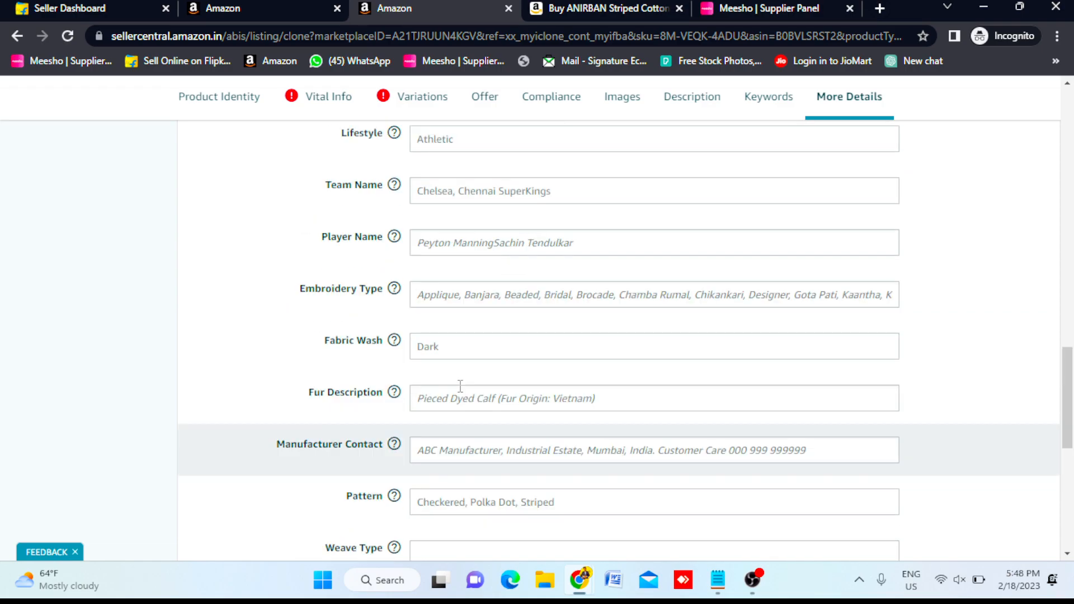
- Review the whole More Details form again, from the Team Name suggestions up to Manufacturer and down to Importer
click(450, 372)
scroll(450, 341, up, 2)
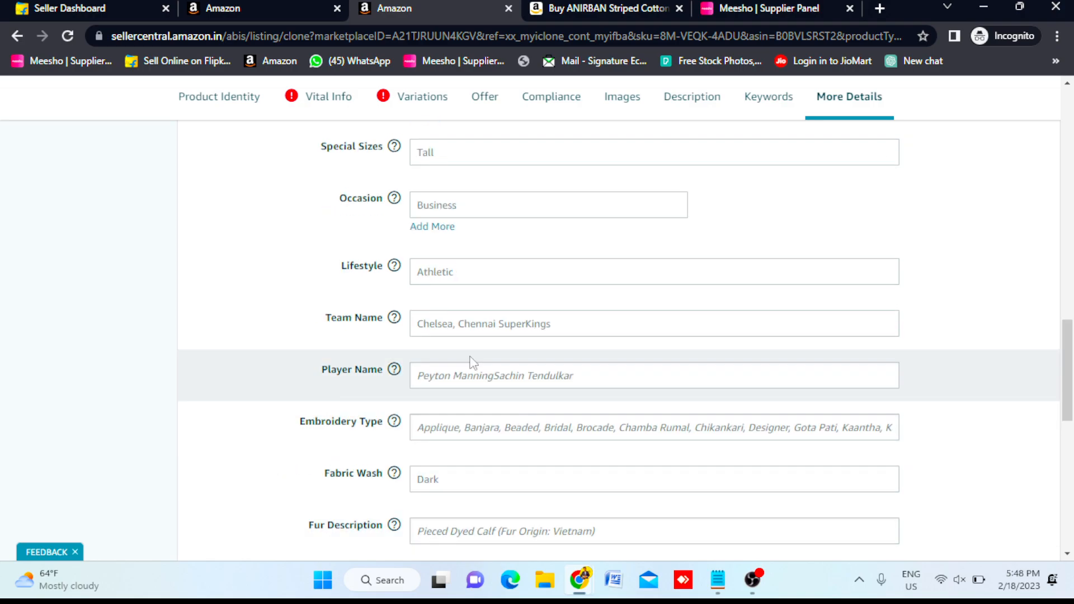
click(449, 335)
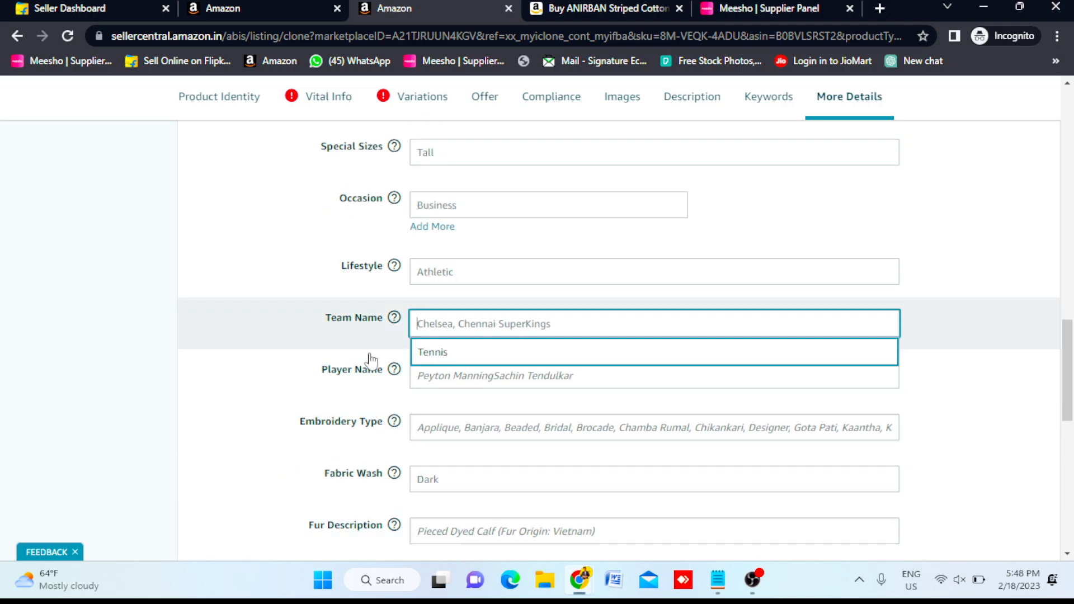
click(448, 317)
click(104, 288)
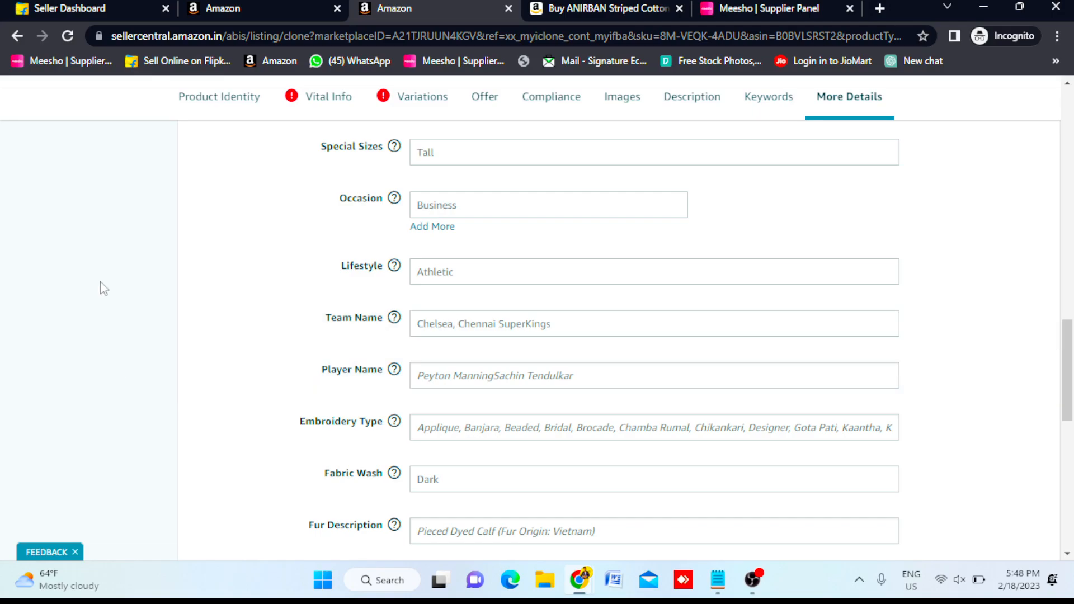
scroll(101, 288, up, 12)
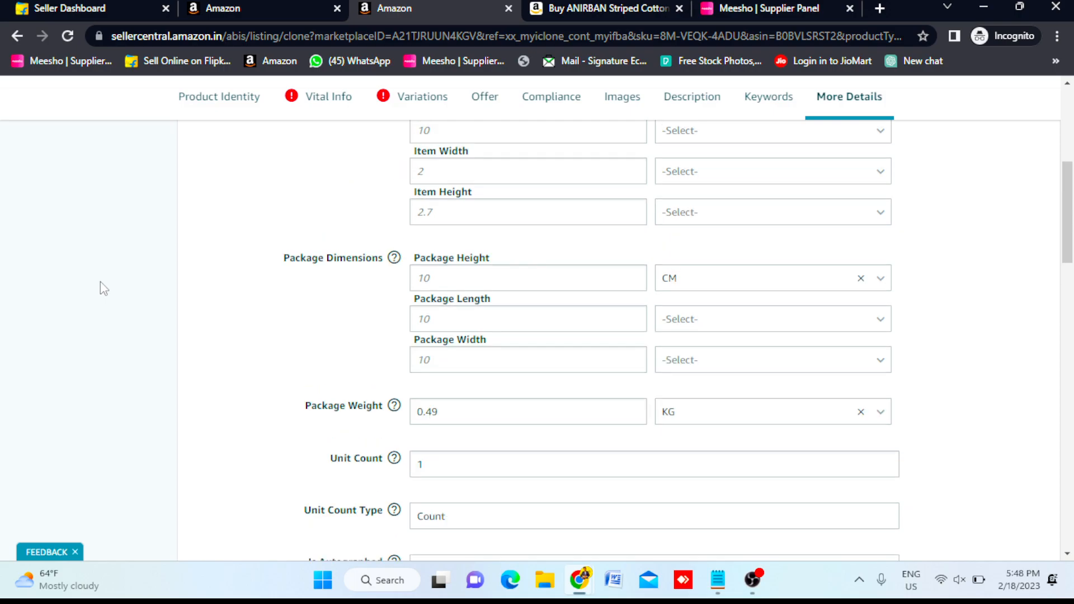
scroll(101, 288, up, 5)
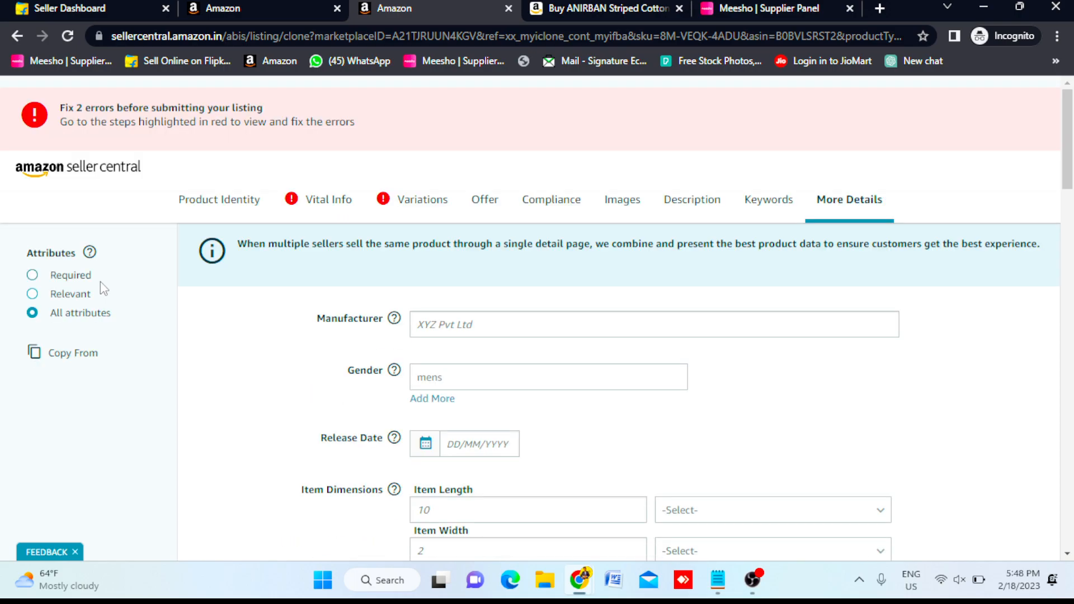
scroll(754, 424, down, 6)
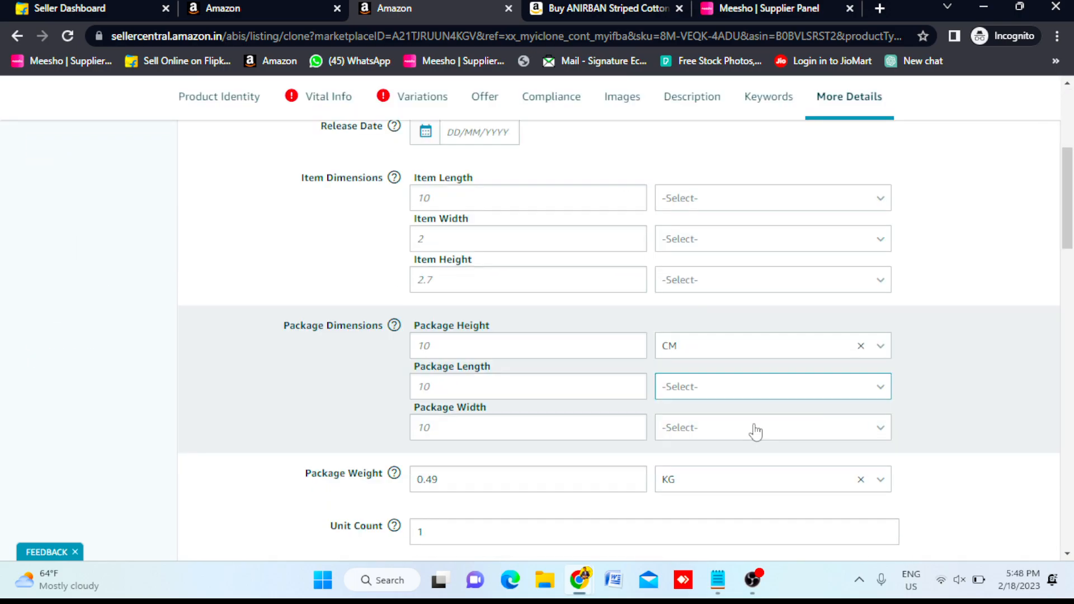
scroll(756, 431, down, 15)
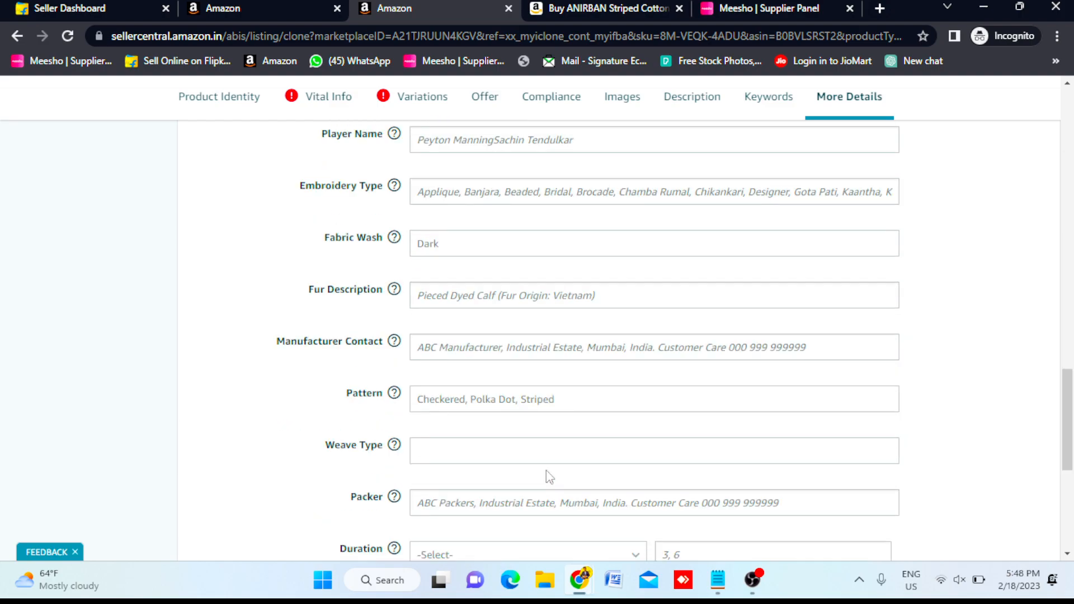
scroll(426, 376, down, 5)
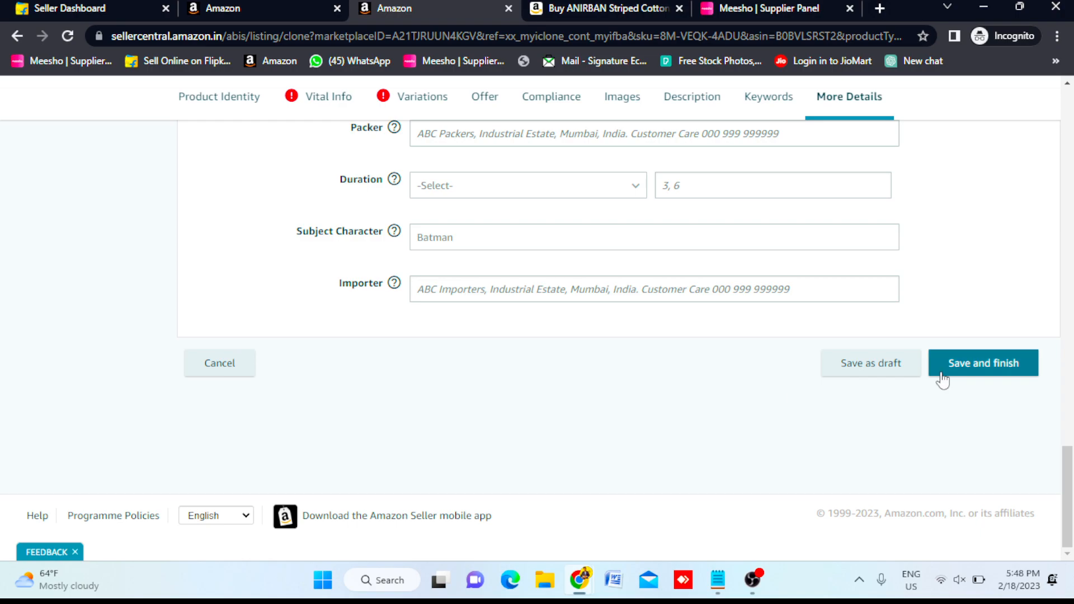
scroll(639, 466, up, 20)
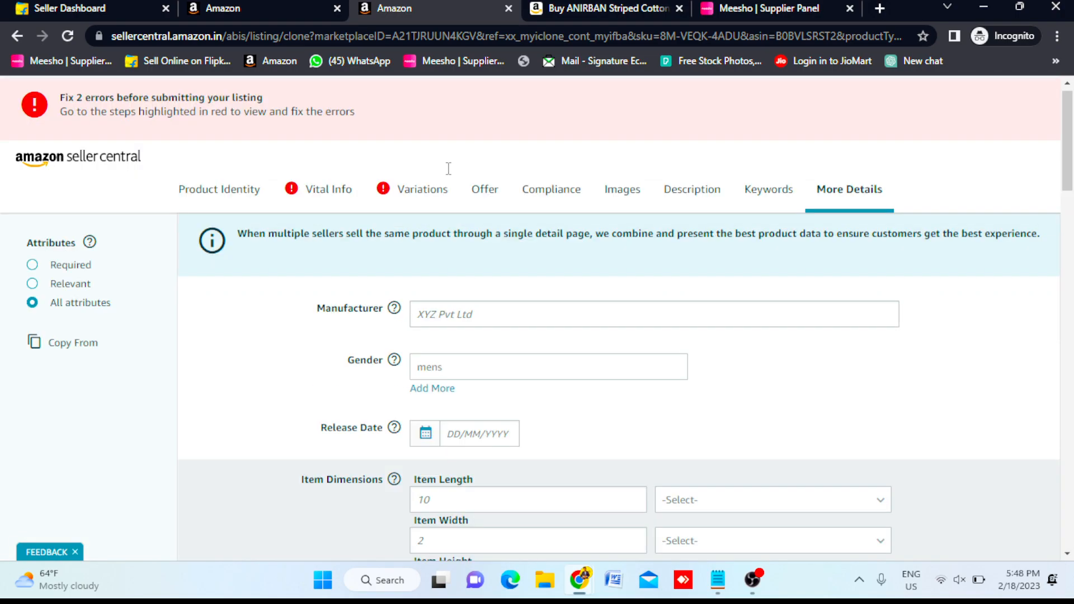
- Examine the Vital Info fields for missing required values, including Variation Theme, Parentage and the material settings
click(312, 200)
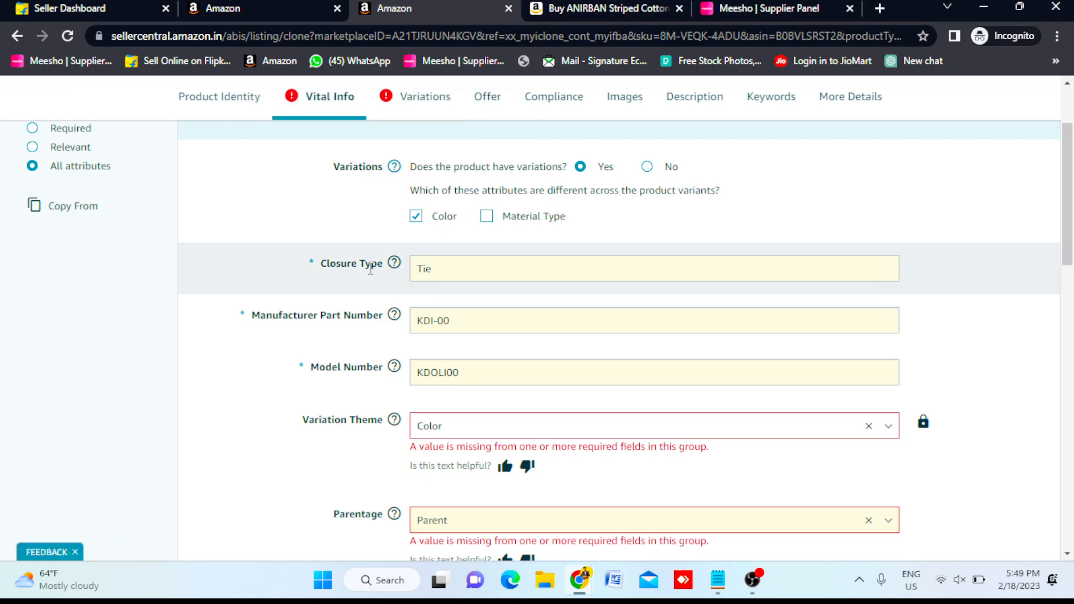
scroll(417, 327, down, 4)
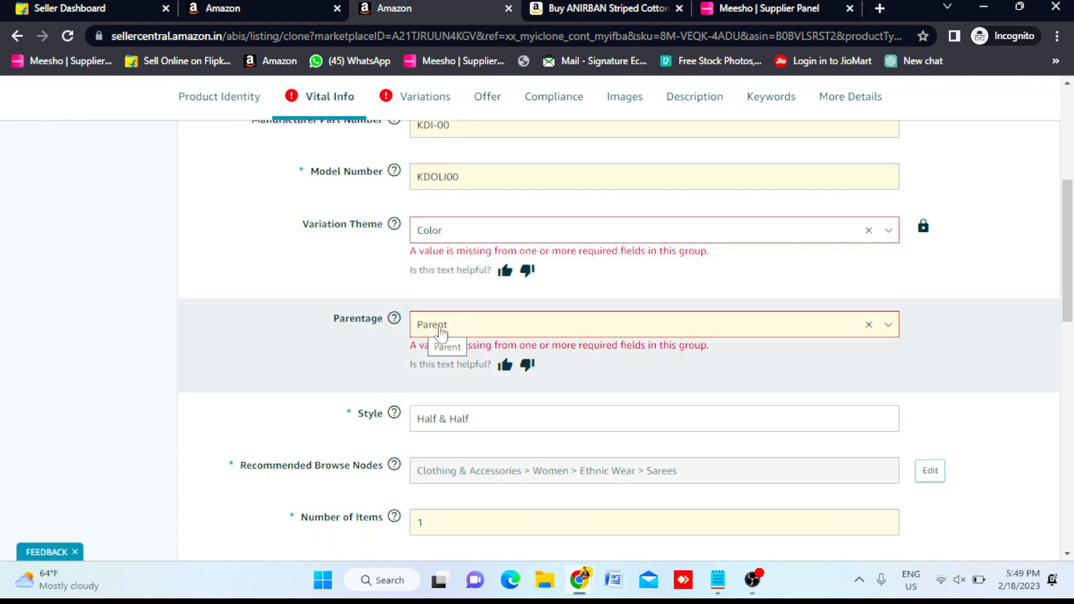
scroll(442, 335, down, 3)
scroll(442, 335, down, 3)
scroll(440, 331, up, 3)
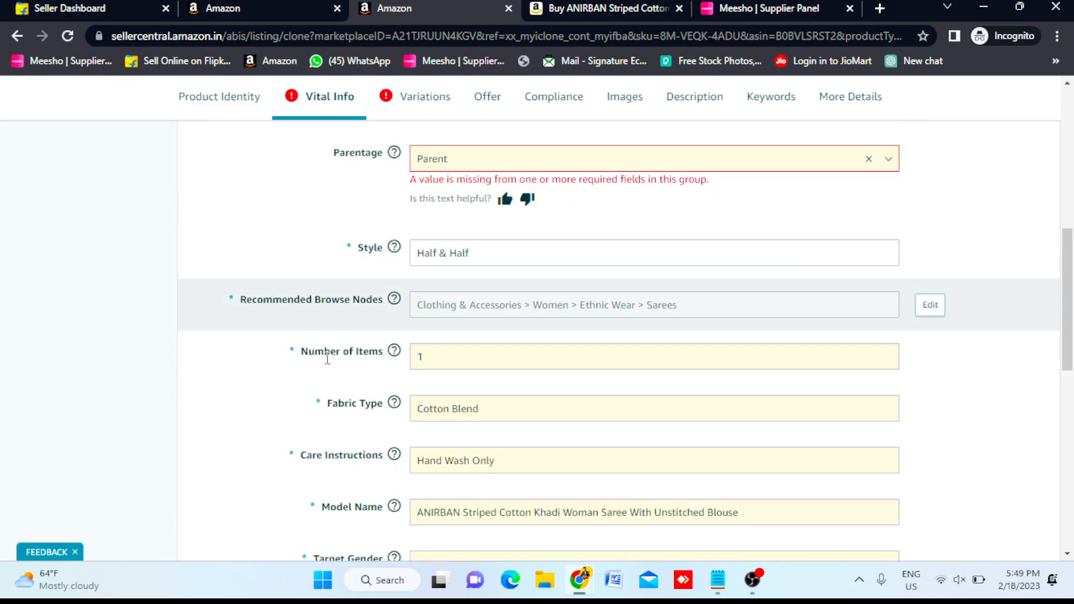
scroll(389, 439, down, 6)
scroll(387, 435, down, 3)
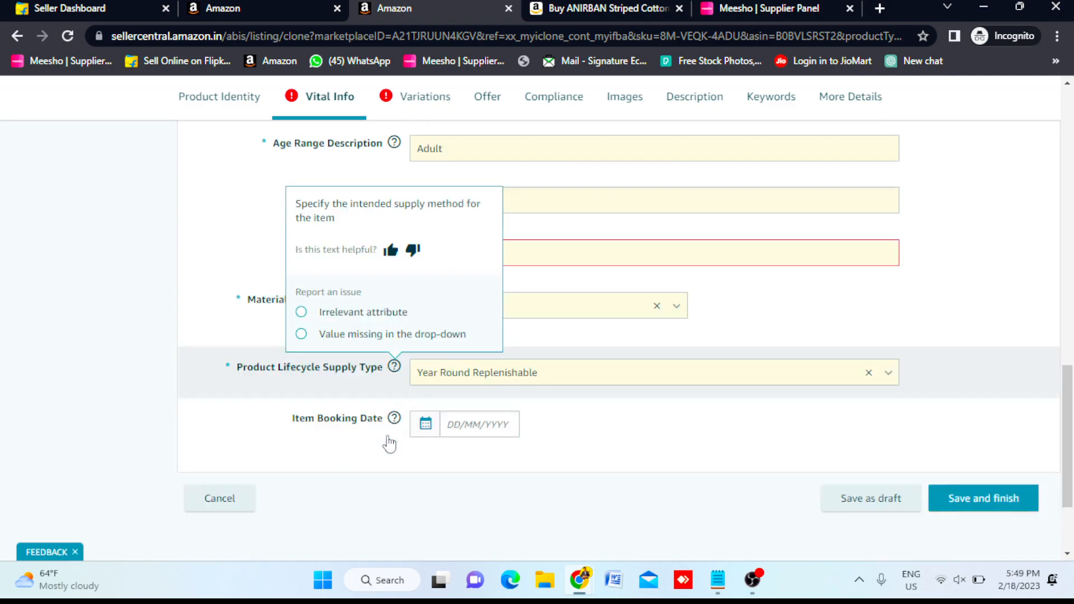
scroll(463, 400, up, 10)
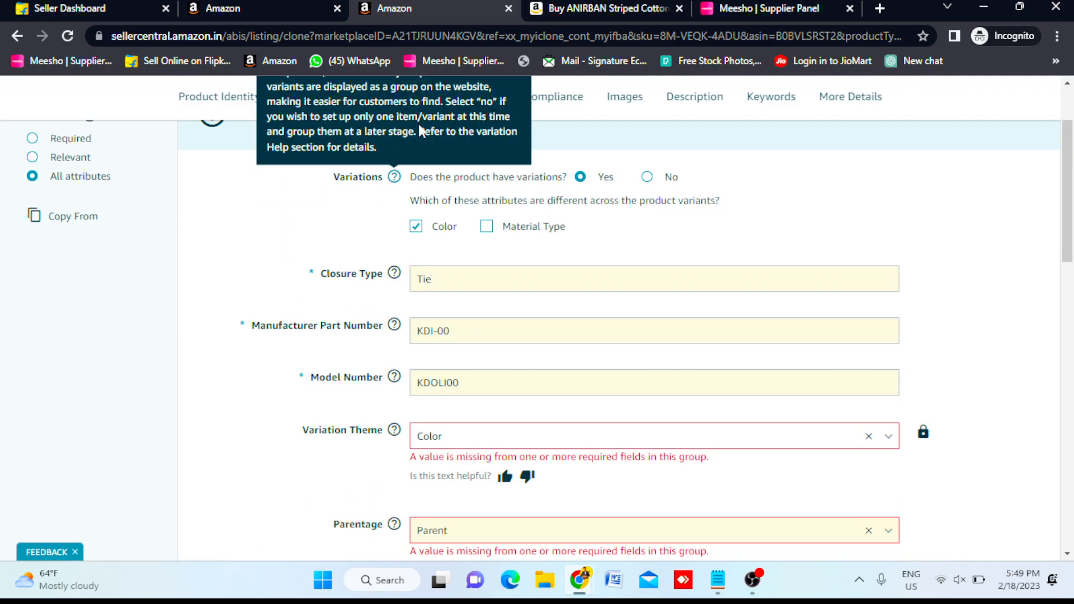
- Check the Variations section's variation type and the black and red rows for missing required values
click(412, 98)
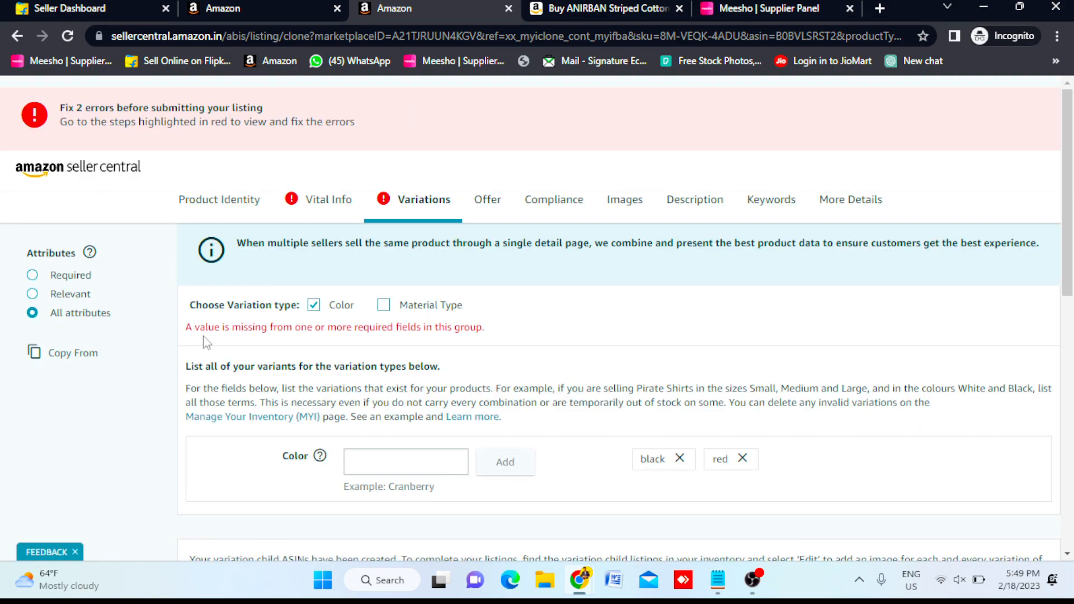
scroll(502, 347, down, 5)
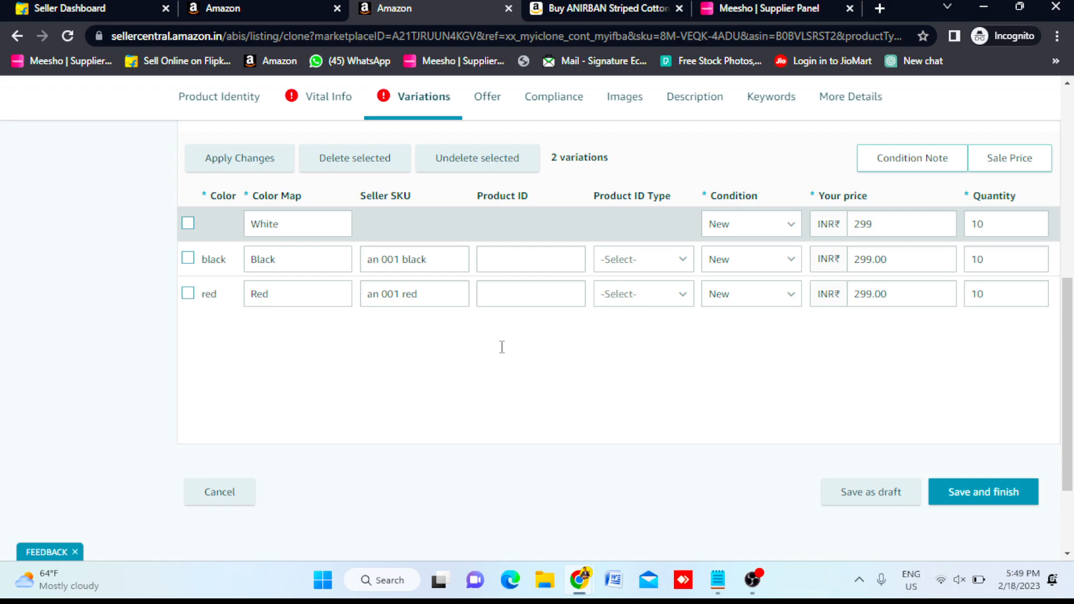
scroll(502, 346, up, 1)
- Return to Vital Info and look through the complete form again down to Item Booking Date
scroll(739, 317, left, 5)
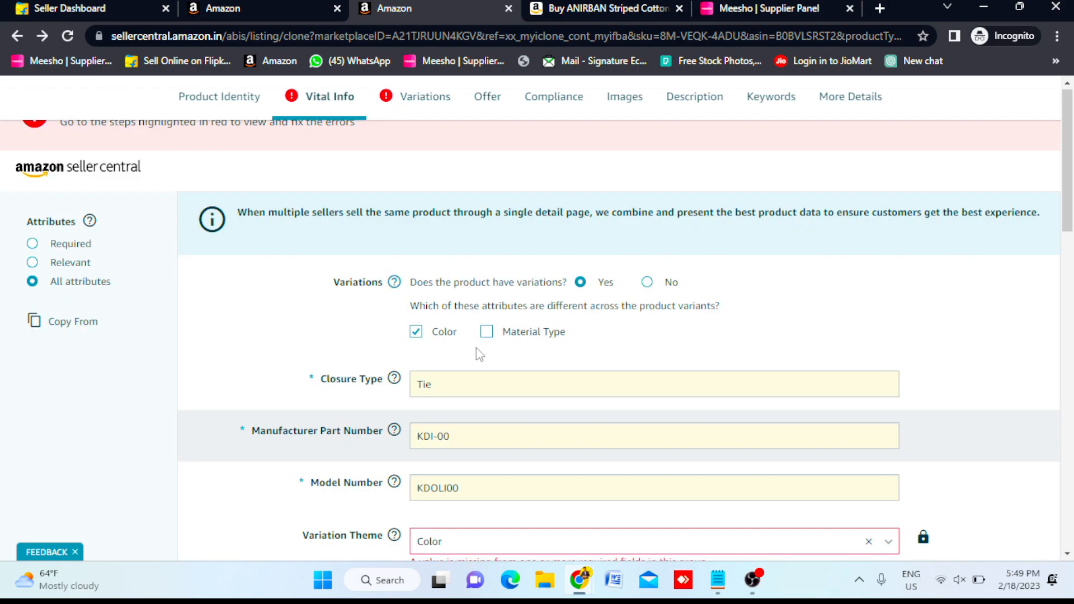
scroll(341, 241, up, 1)
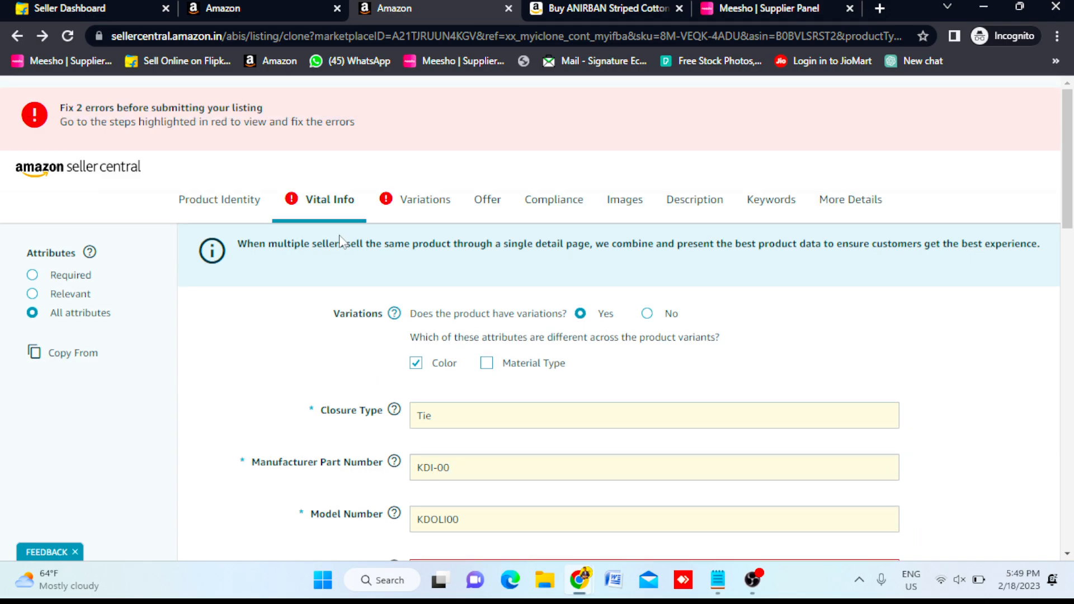
scroll(341, 240, down, 6)
scroll(765, 304, down, 10)
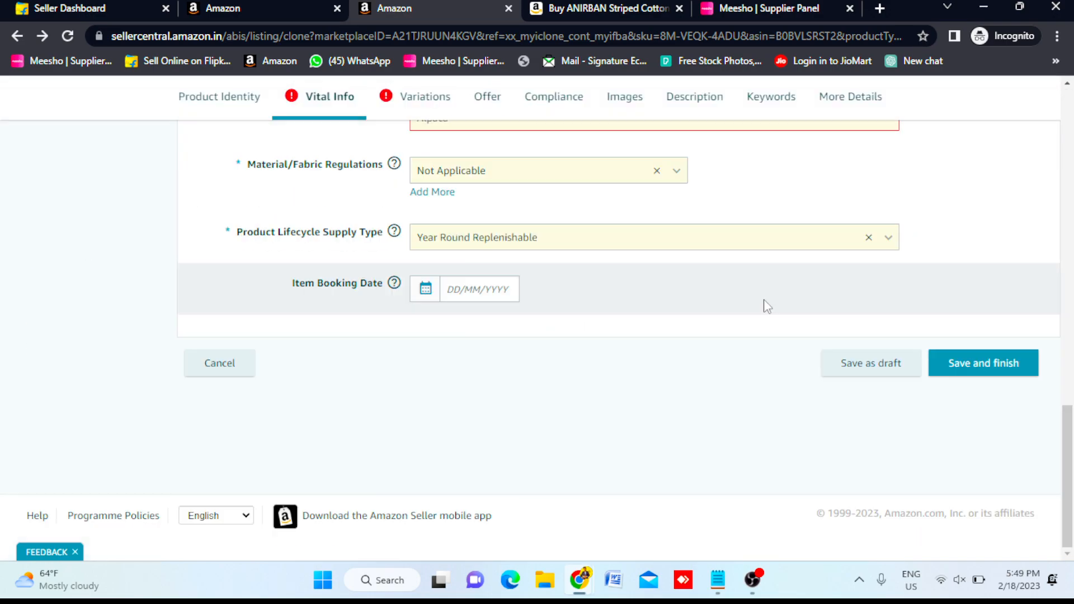
scroll(360, 252, up, 15)
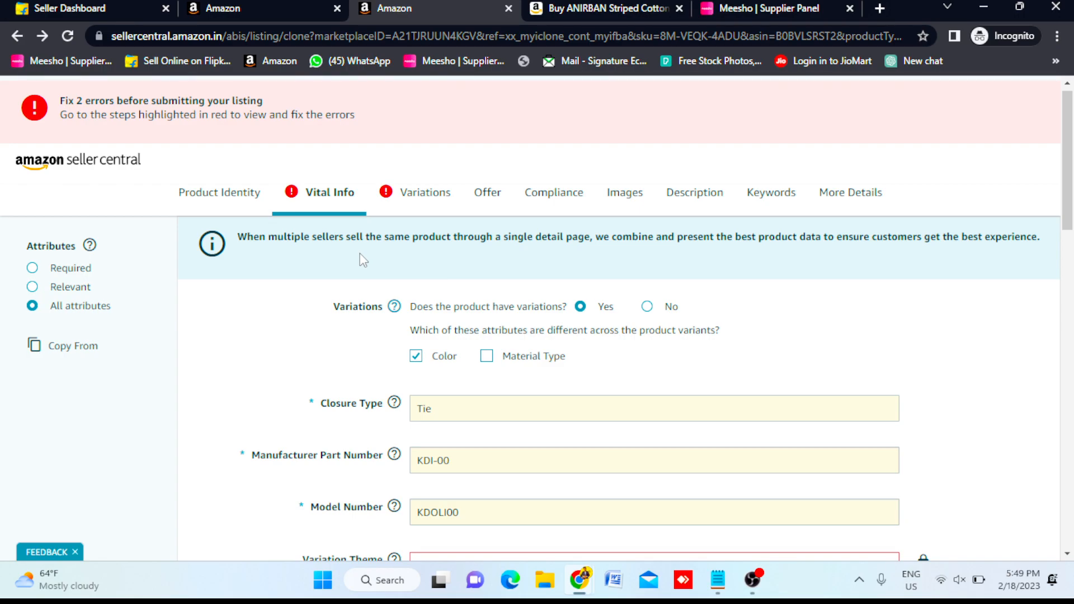
- Recheck the black and red variation rows and the colour list in the Variations section
click(429, 199)
scroll(456, 418, down, 8)
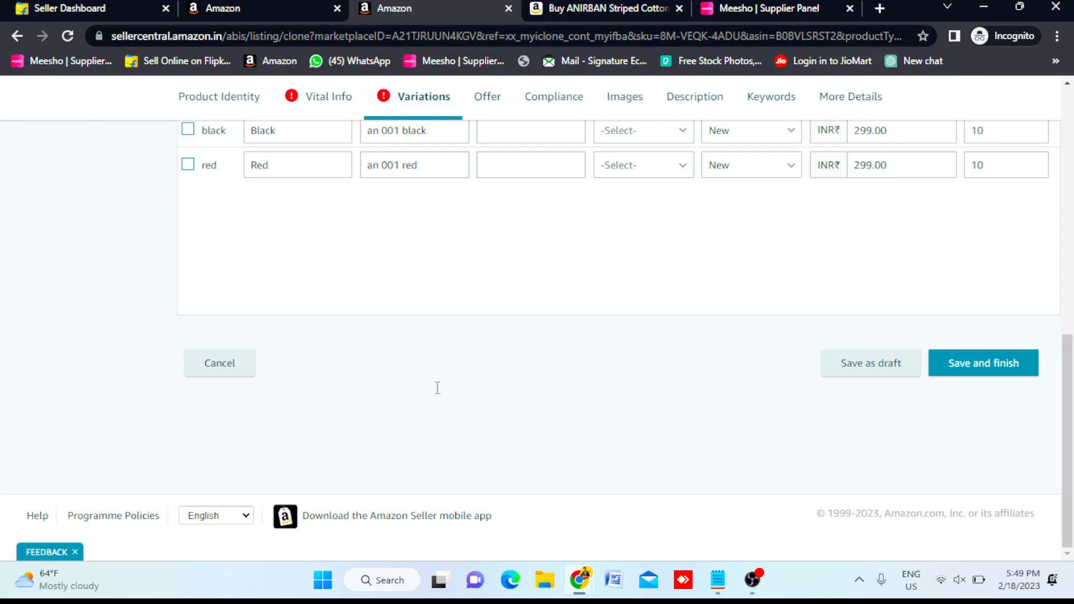
click(263, 136)
scroll(425, 209, up, 6)
scroll(448, 207, up, 4)
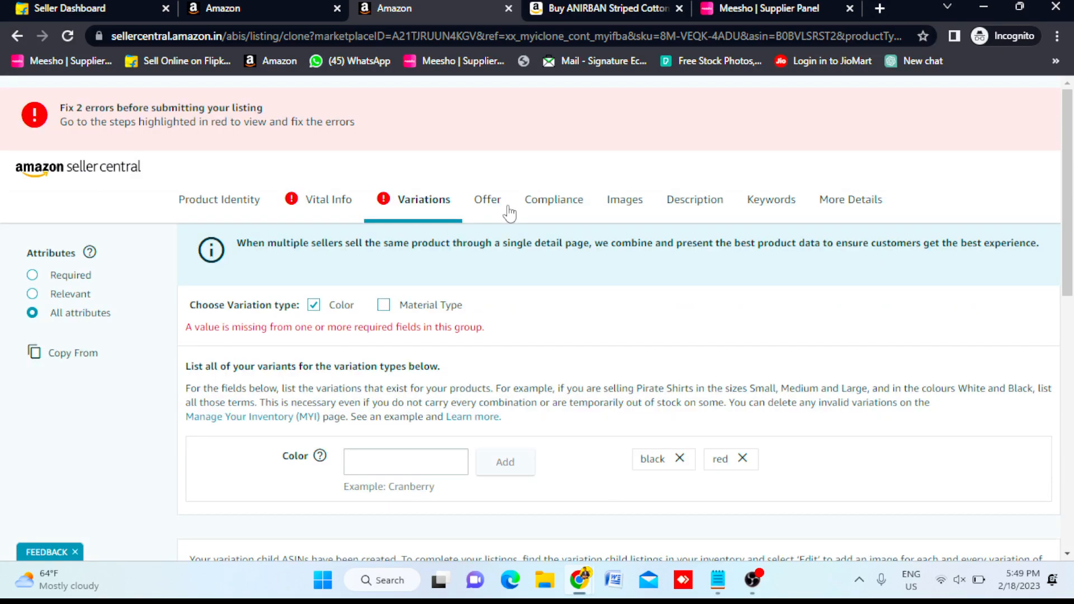
- View the cloned listing's Images section, and inspect the child variations of the Khadoli saree parent listing in Manage Inventory
click(618, 205)
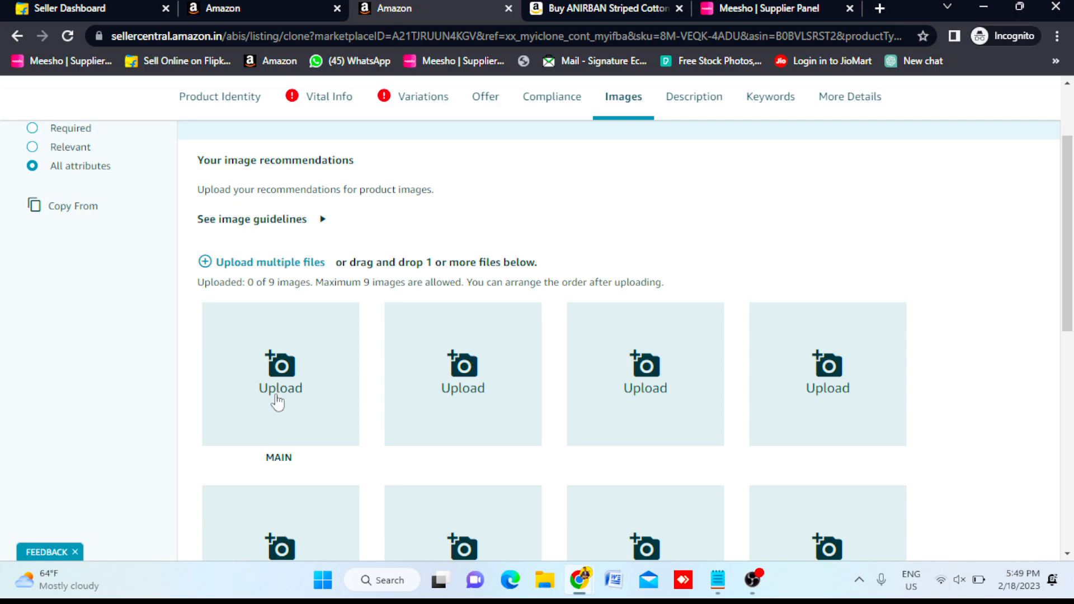
click(257, 8)
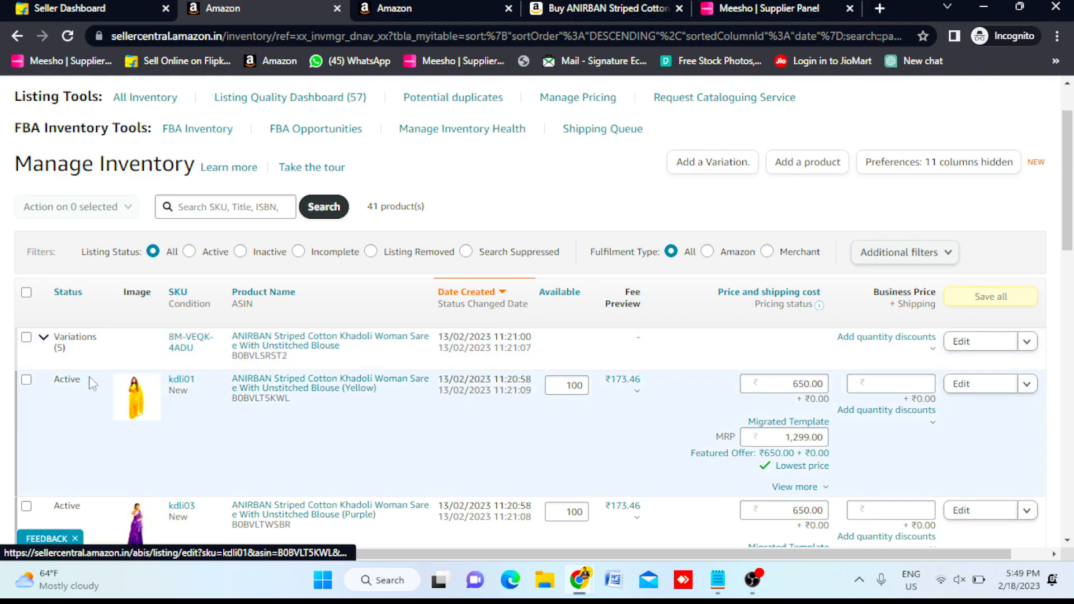
click(43, 339)
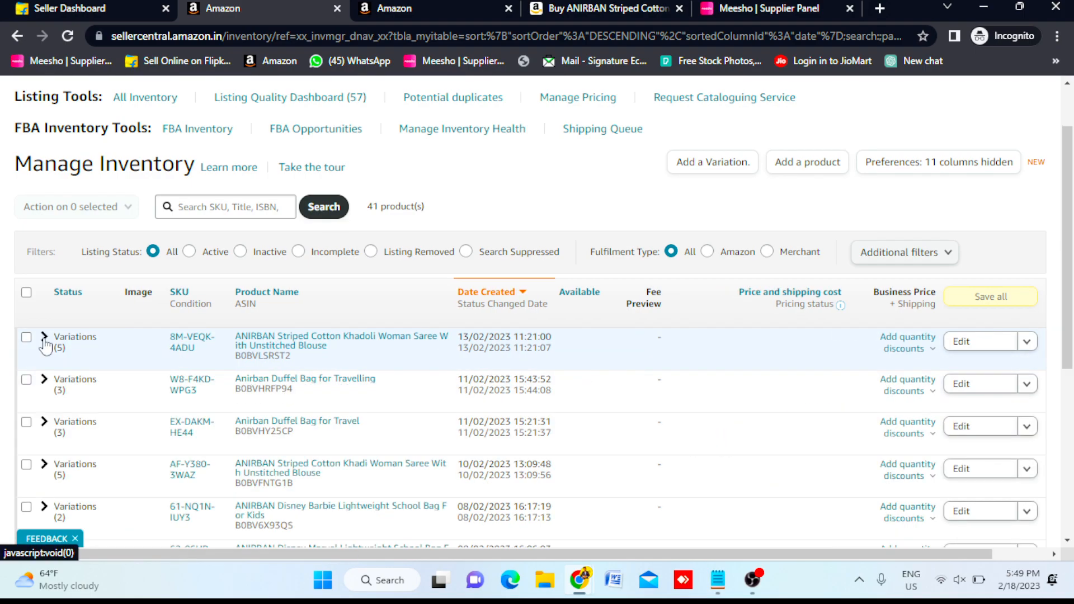
click(44, 338)
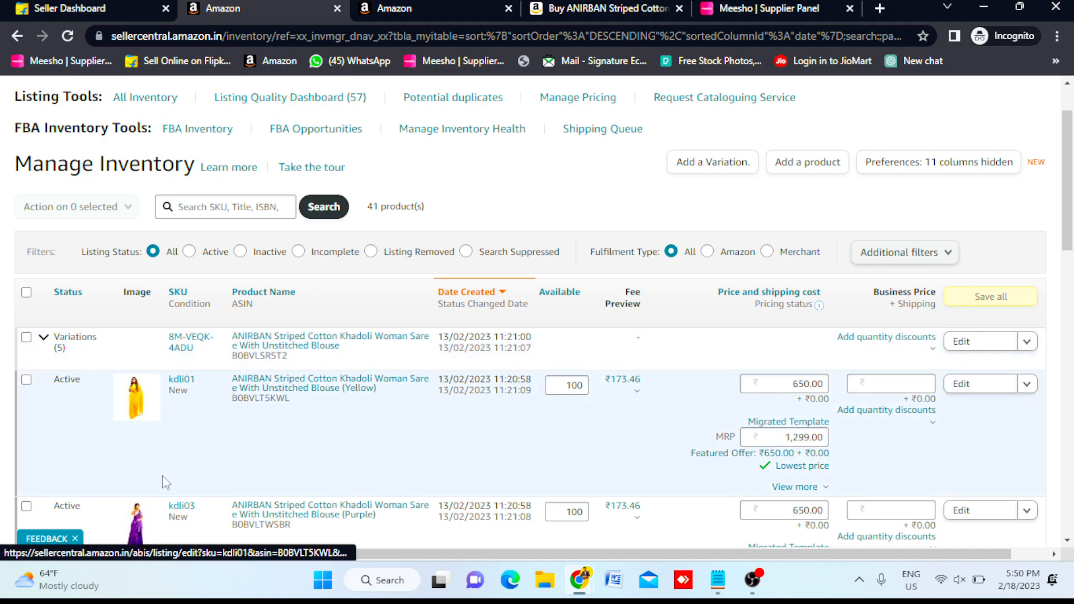
scroll(168, 501, down, 2)
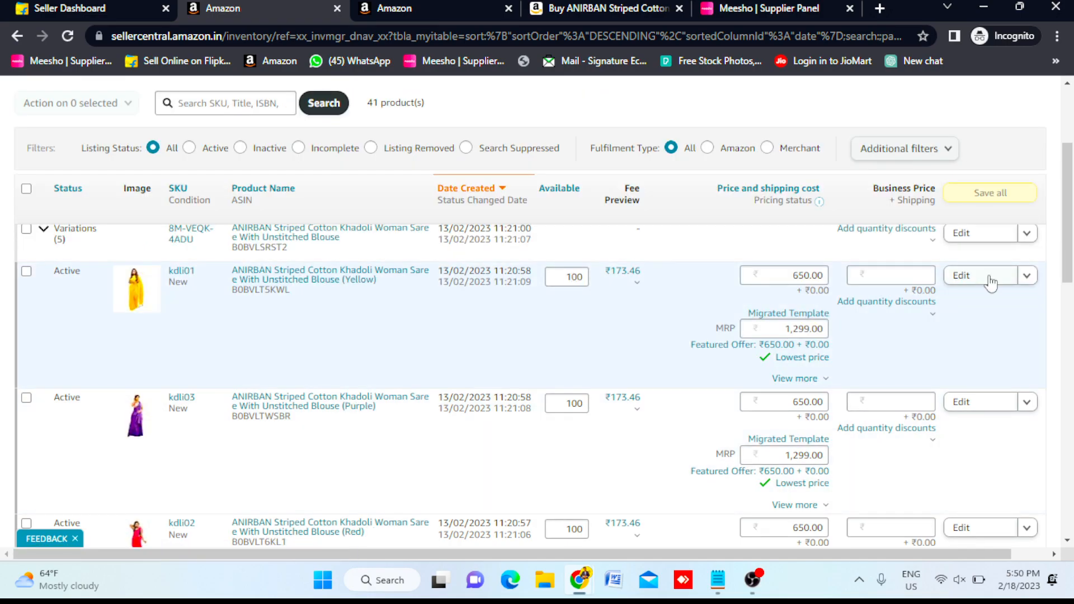
key(ctrl+Tab)
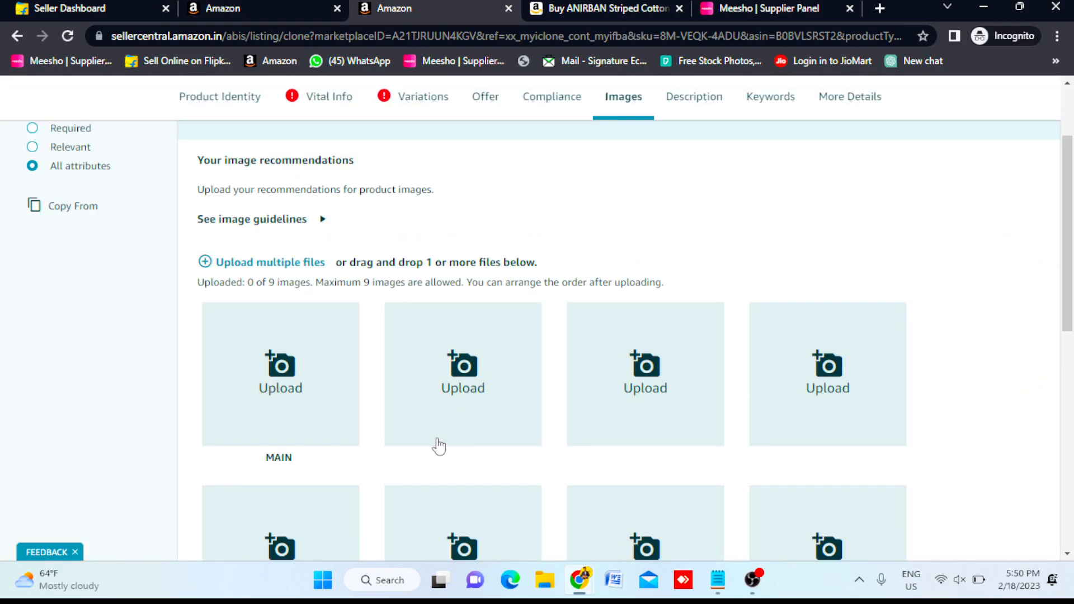
- Preview the colour variants' photos on the live Khadoli saree product page, and return to its child listings in Manage Inventory
click(263, 8)
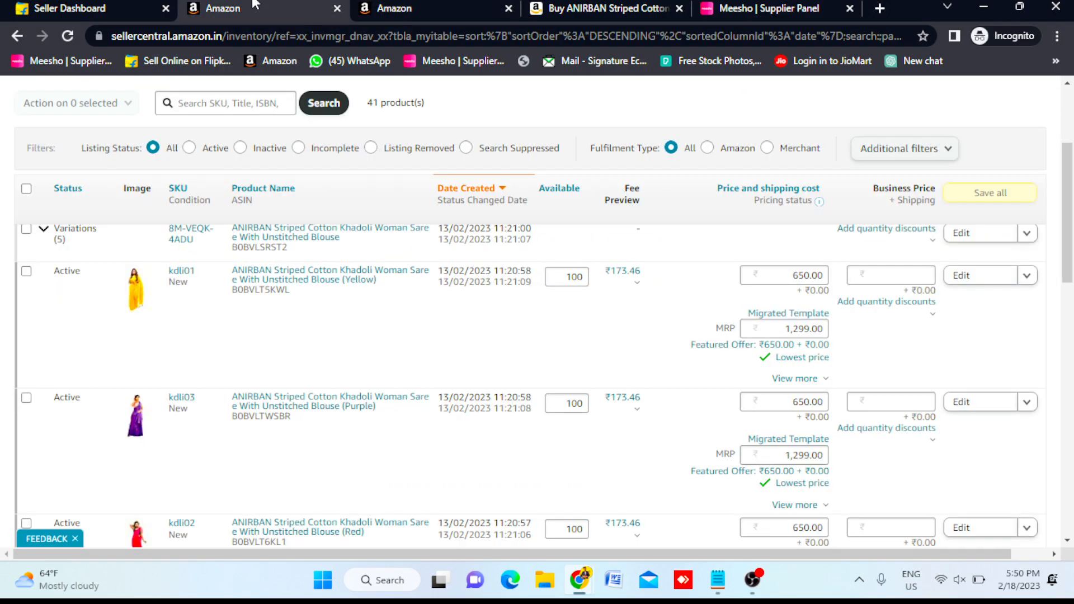
click(597, 7)
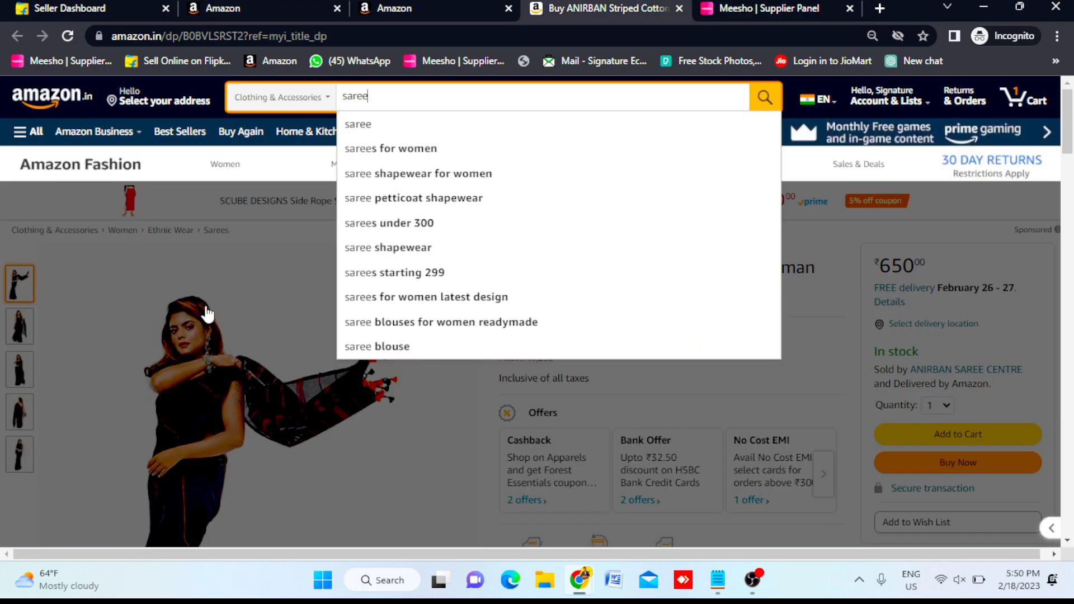
click(63, 207)
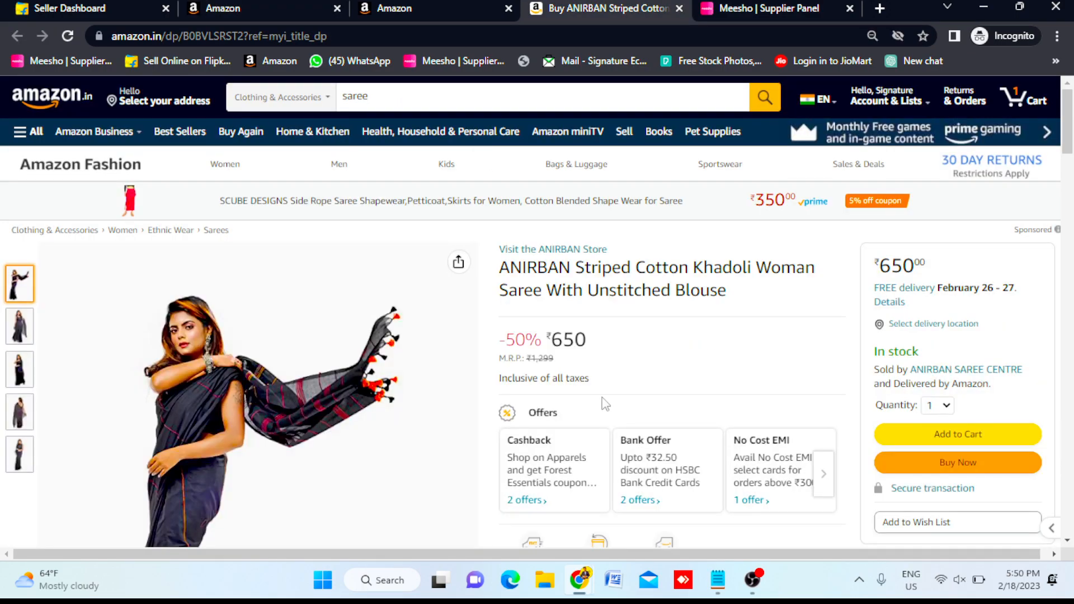
scroll(605, 403, down, 5)
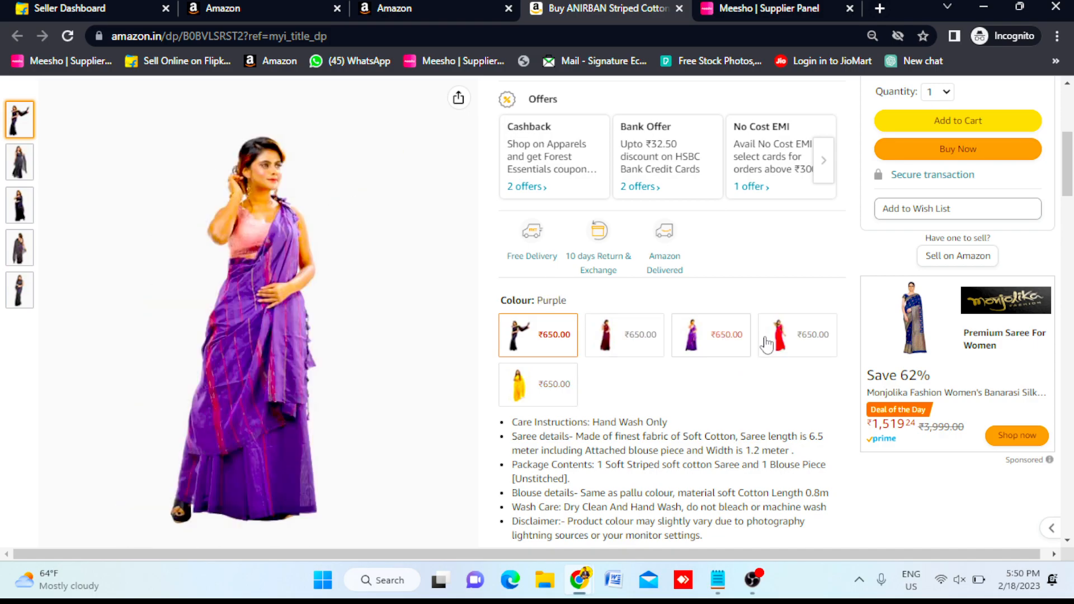
scroll(547, 409, up, 5)
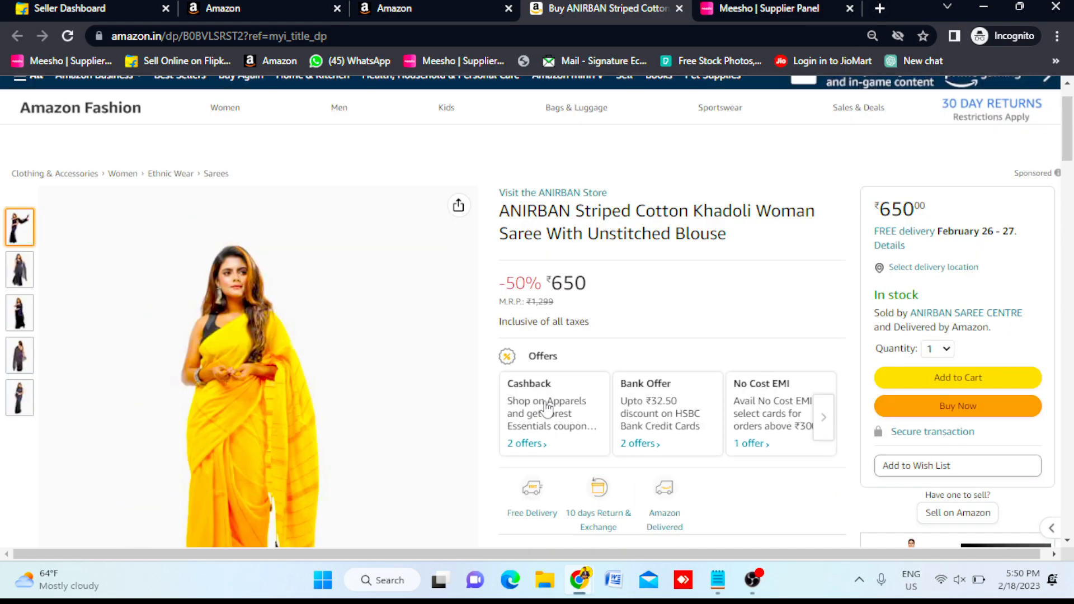
click(414, 6)
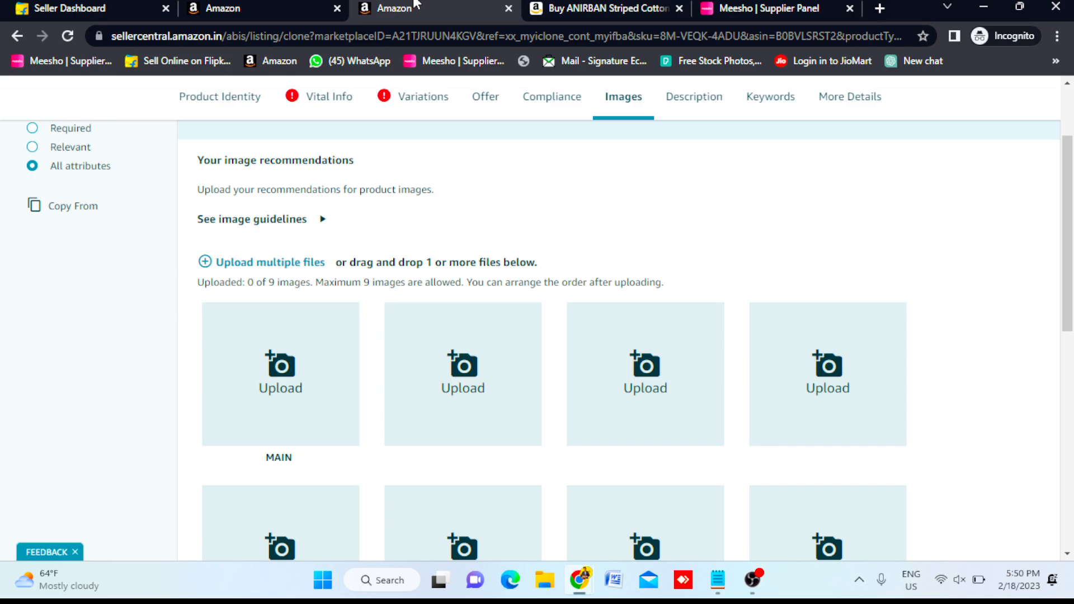
click(296, 5)
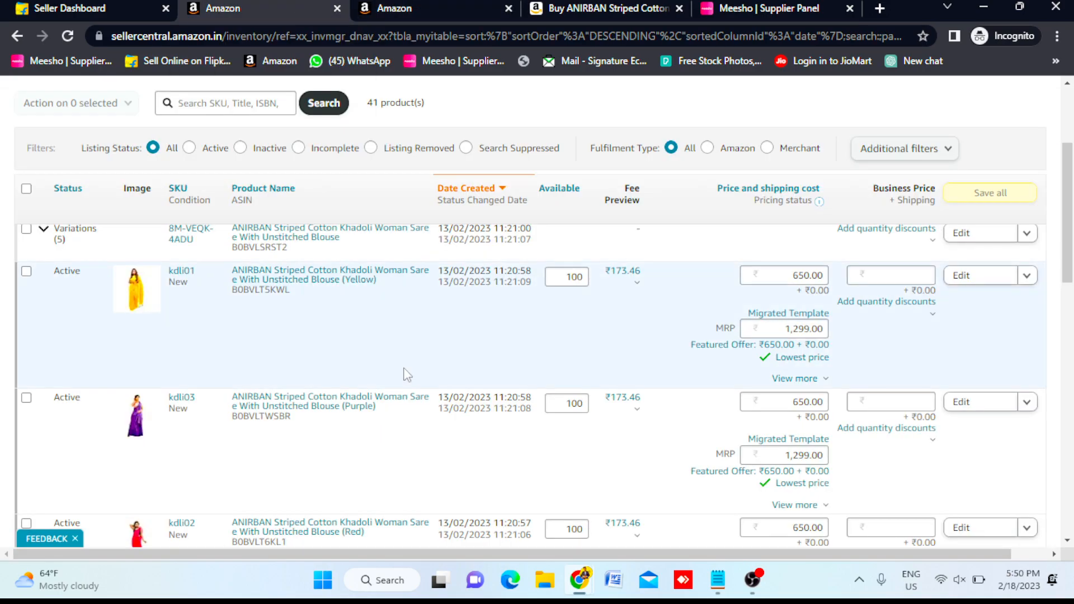
- Look through the Khadoli saree's colour variation rows down to Black, and return to the upload area in the cloned listing's Images section
scroll(407, 374, up, 4)
scroll(404, 376, down, 9)
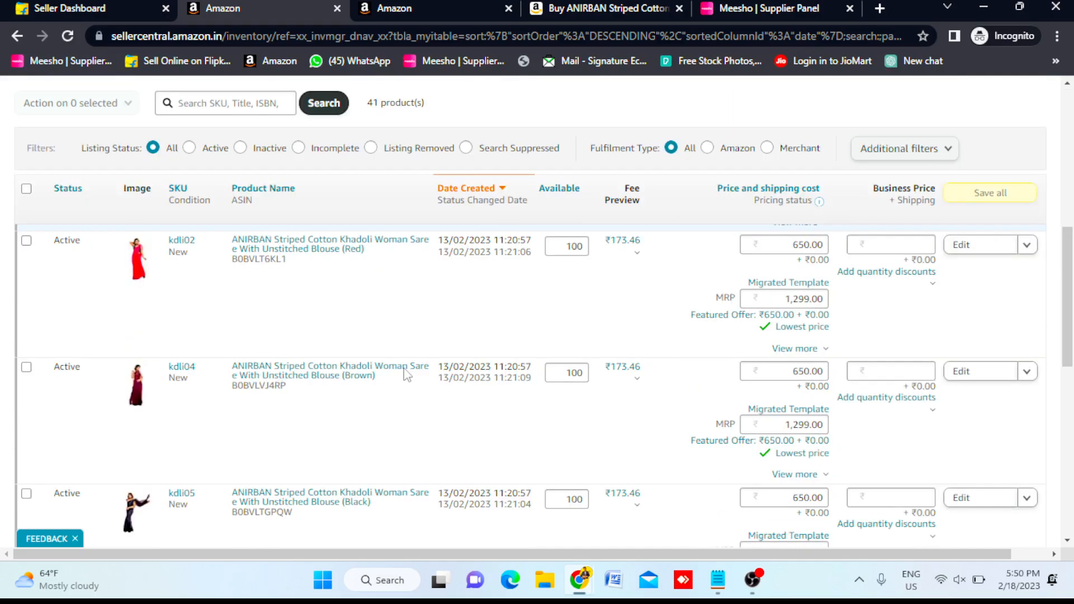
click(425, 4)
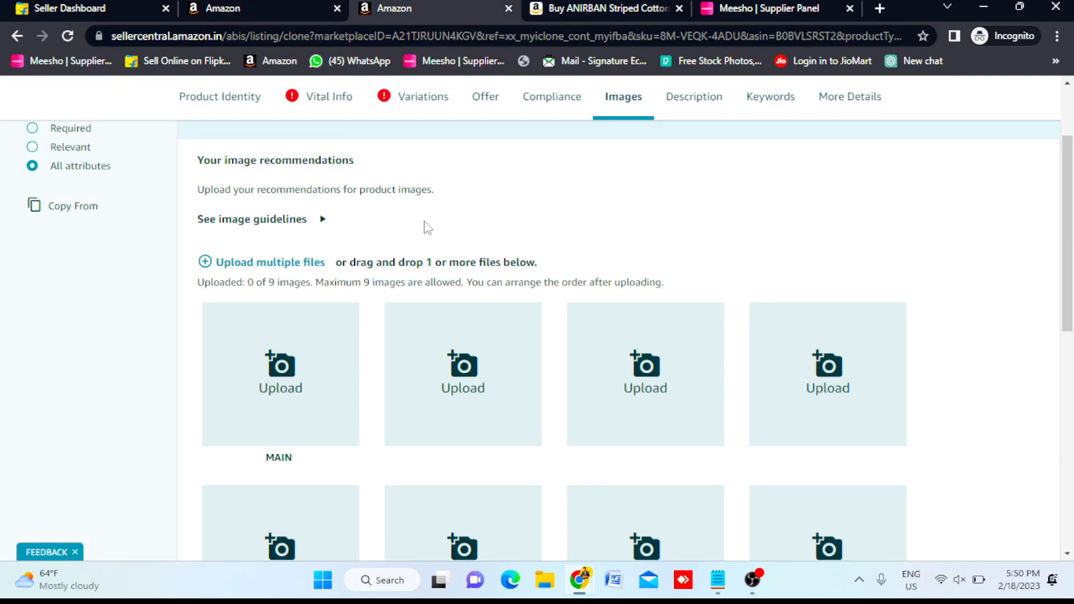
scroll(428, 226, up, 3)
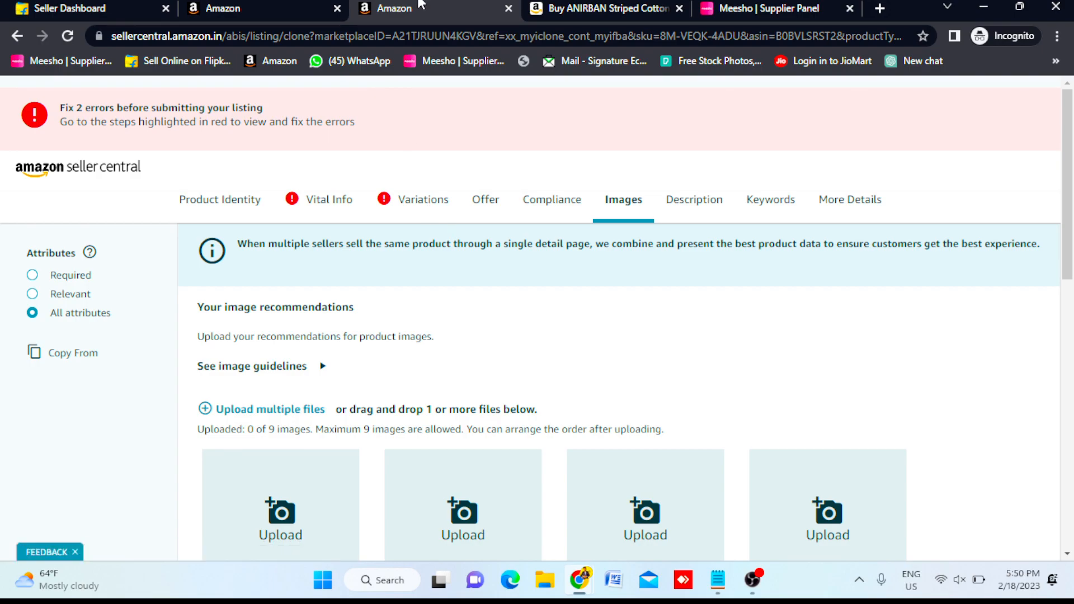
- Review the Khadoli saree parent row in Manage Inventory against the cloned listing's Images section, ending back in the inventory
click(286, 5)
scroll(388, 367, up, 3)
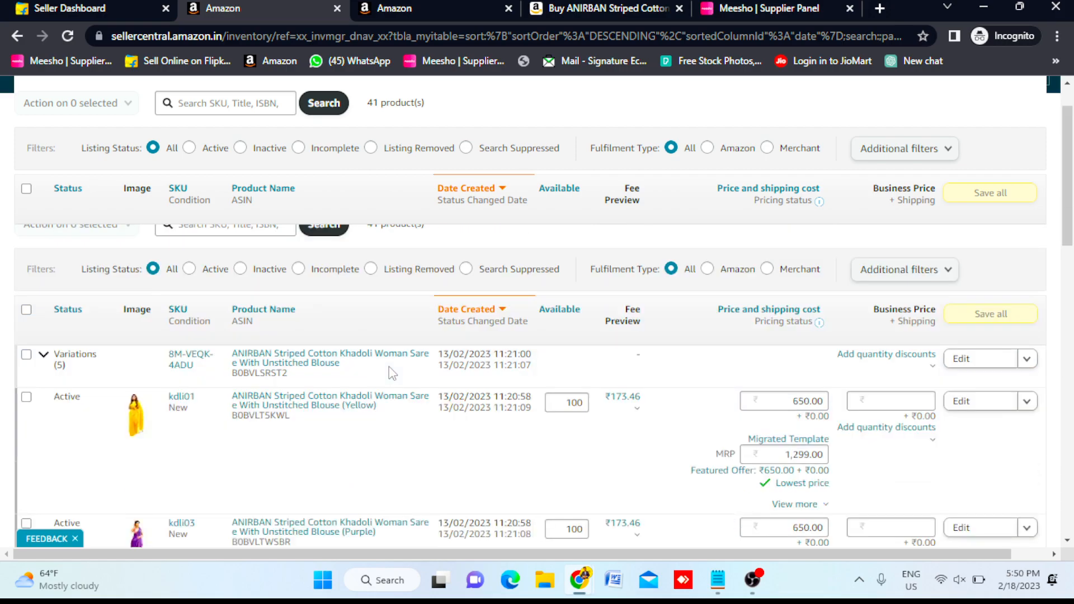
click(448, 4)
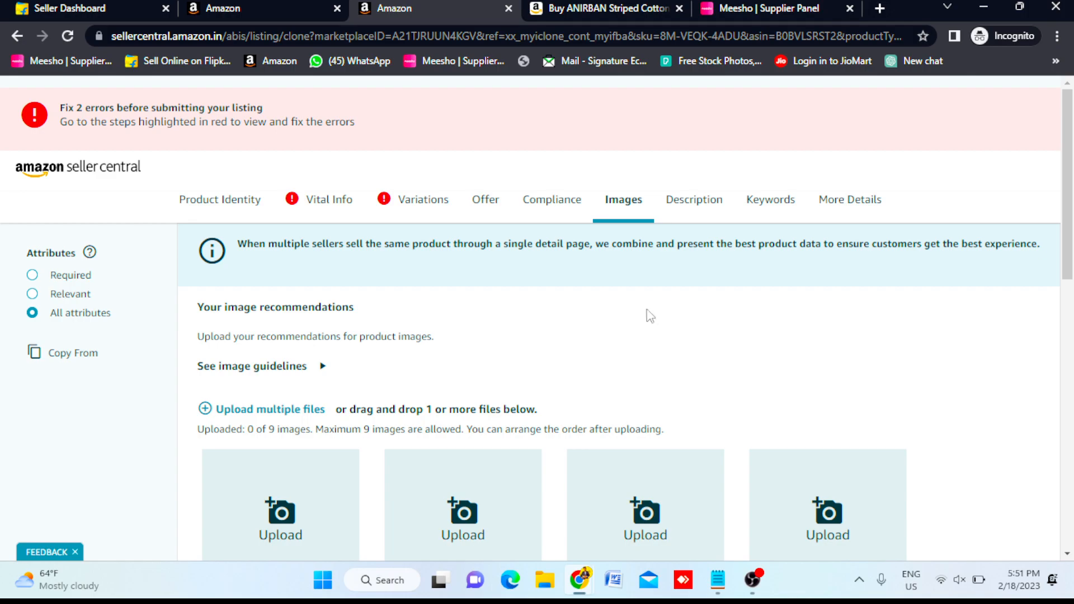
click(265, 4)
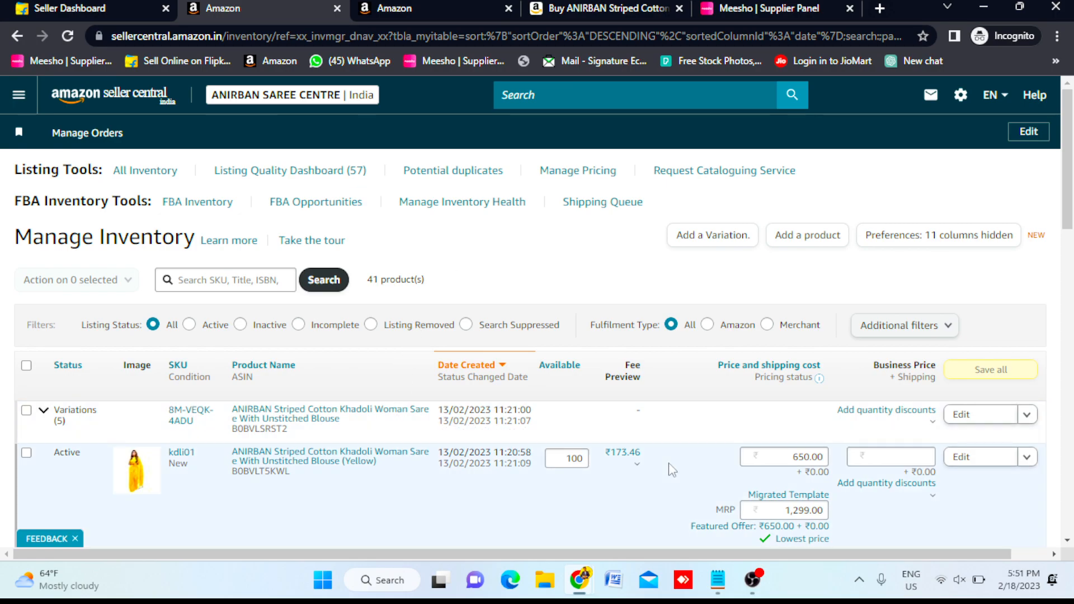
click(754, 582)
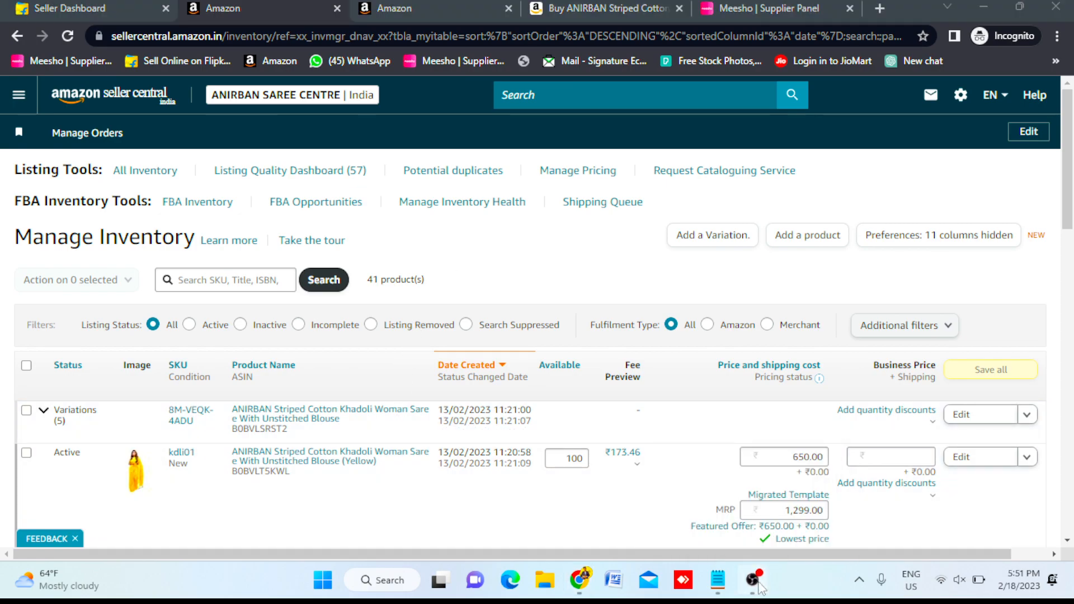